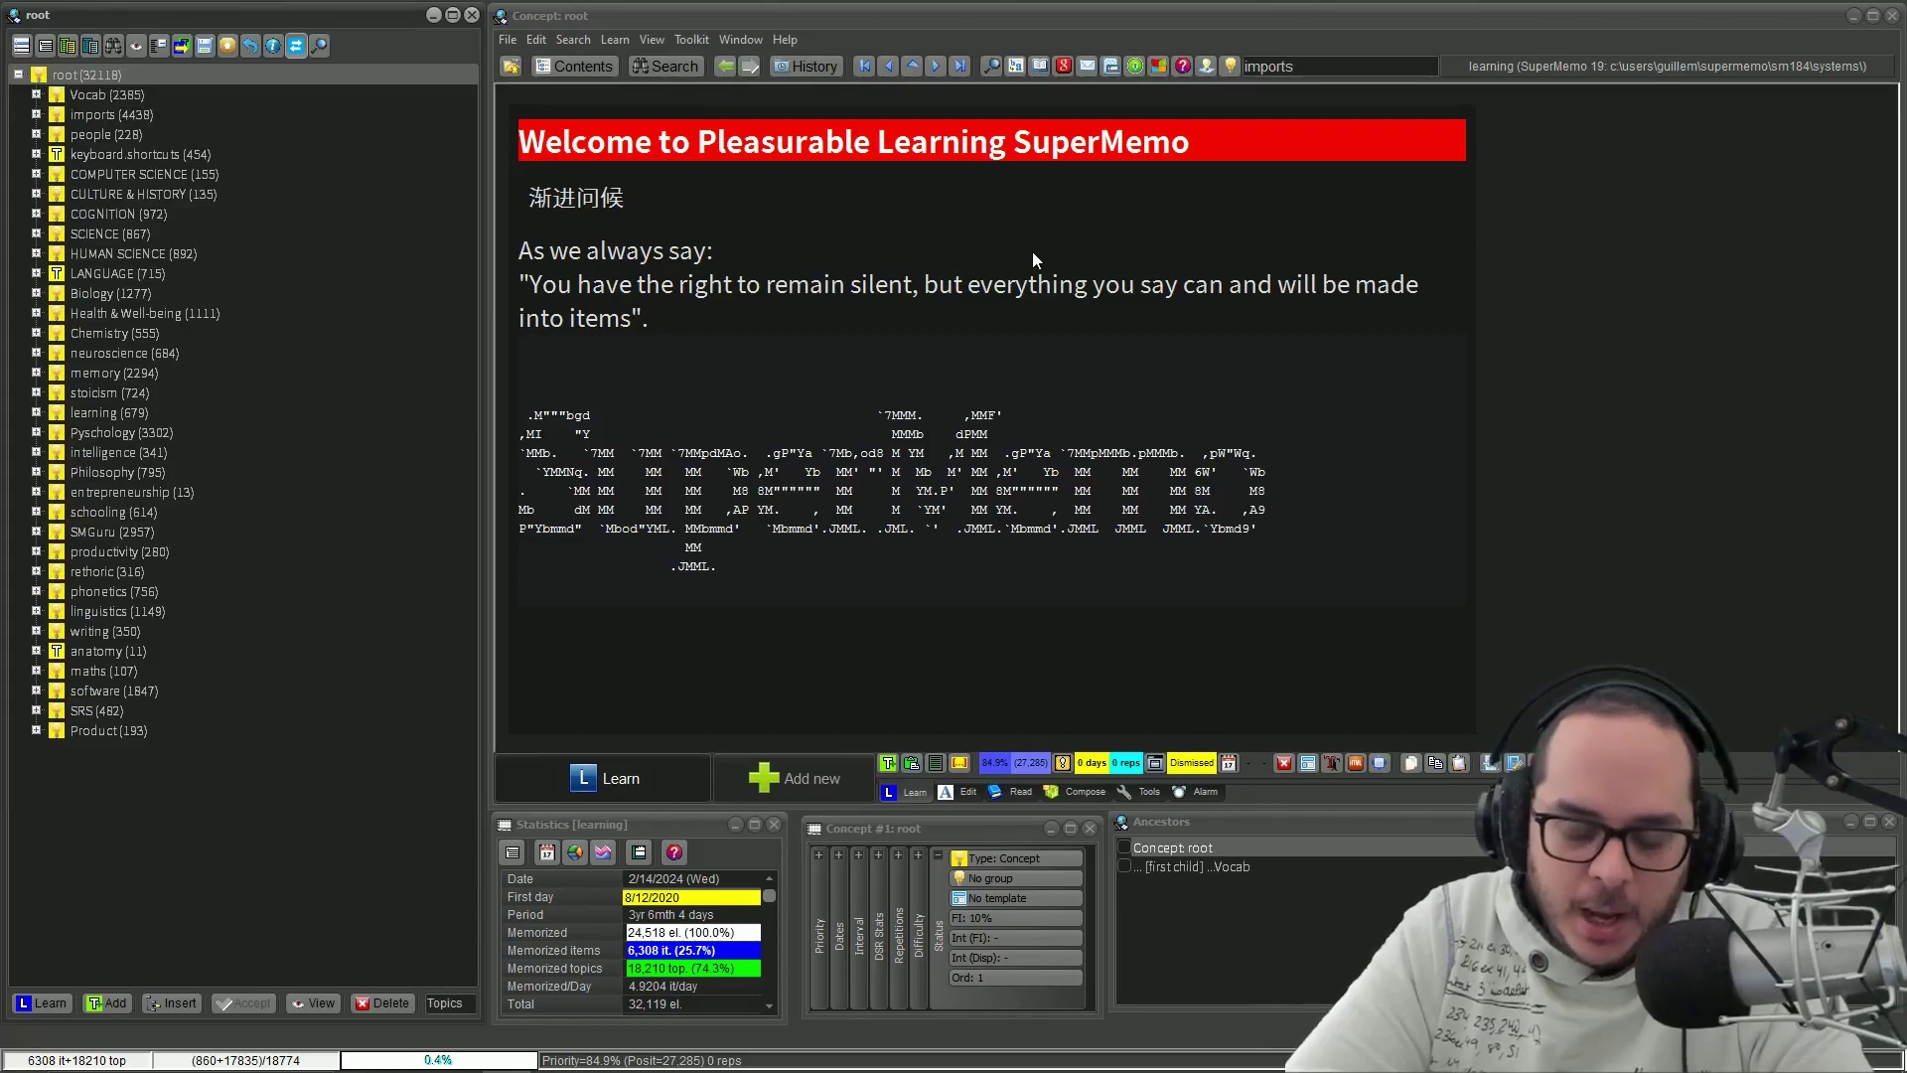
- Switch from SuperMemo to the Chrome window with the Gist Tokens arXiv PDF
{"action": "key", "text": "alt+Tab"}
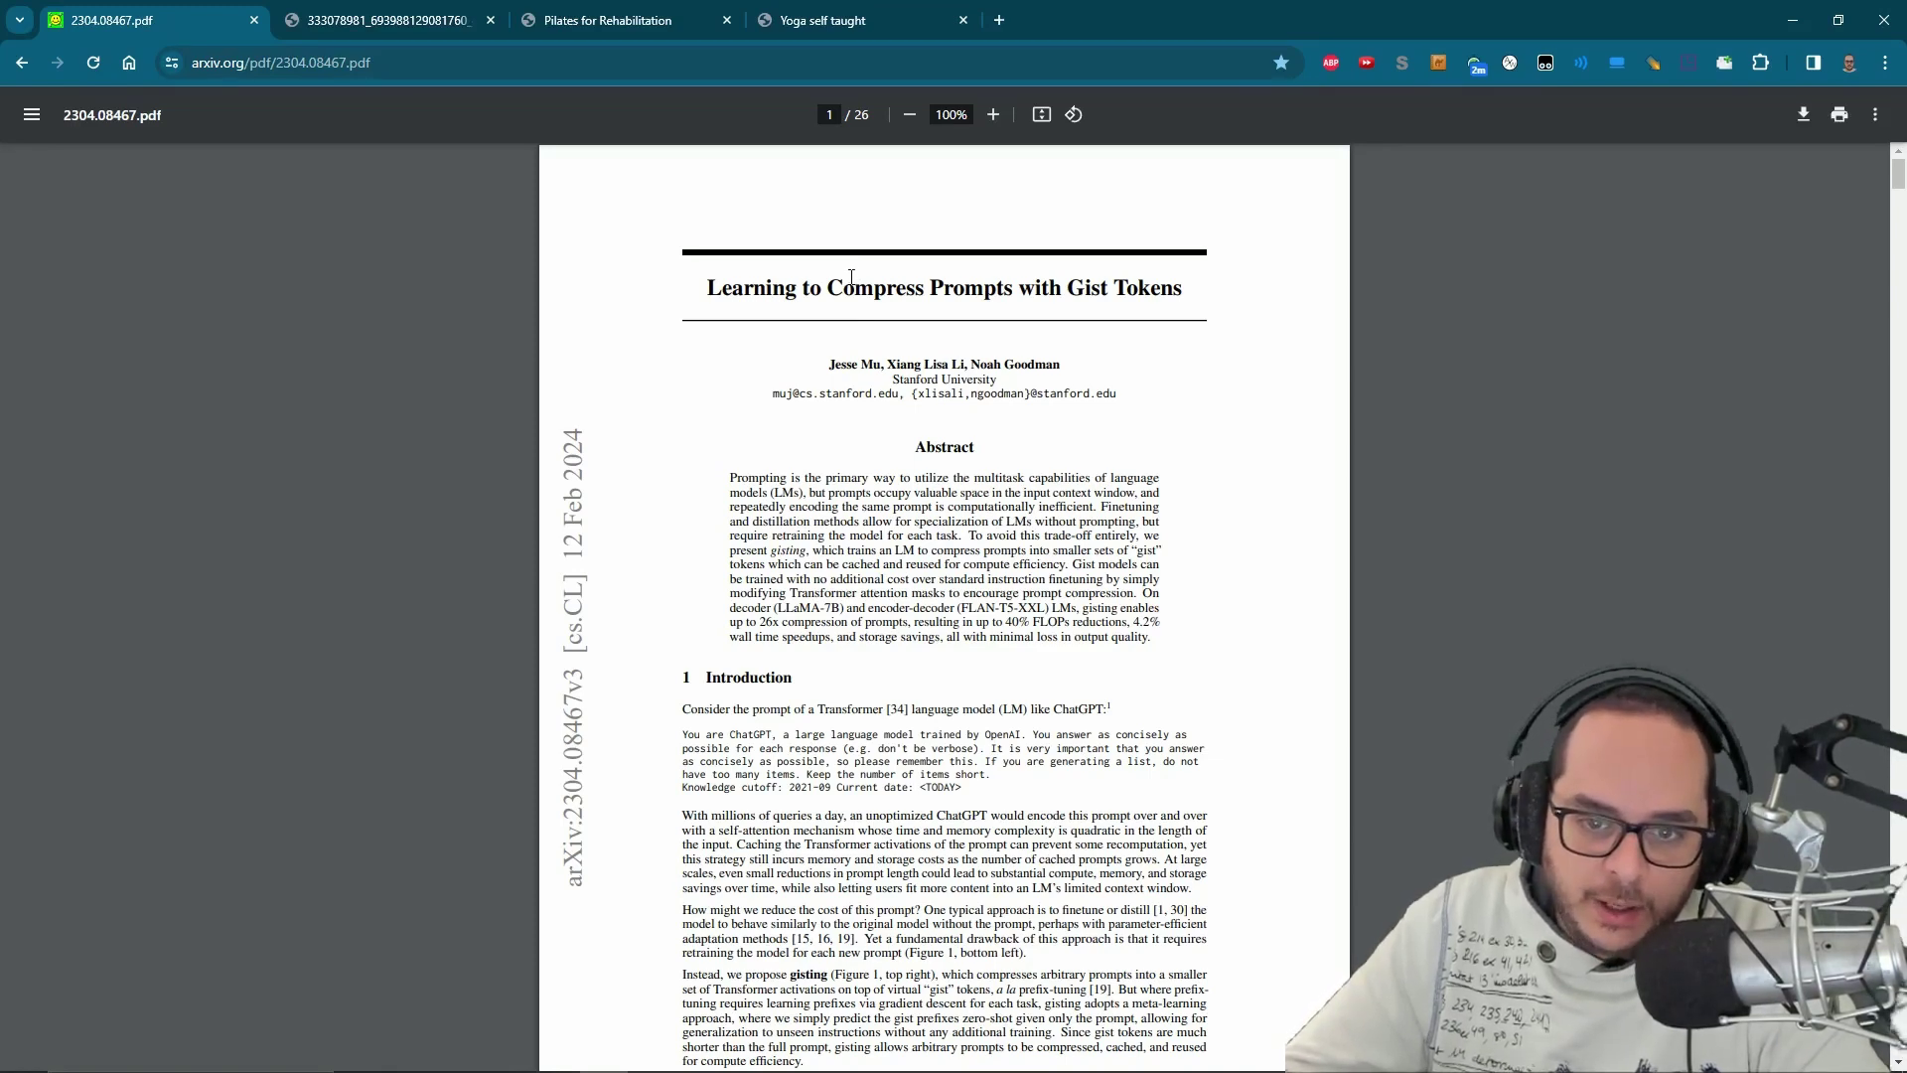
- Scroll the Gist Tokens PDF down to Table 1 on page 6 of 26
{"action": "scroll", "coordinate": [647, 468], "scroll_direction": "down", "scroll_amount": 1}
{"action": "scroll", "coordinate": [563, 593], "scroll_direction": "down", "scroll_amount": 3}
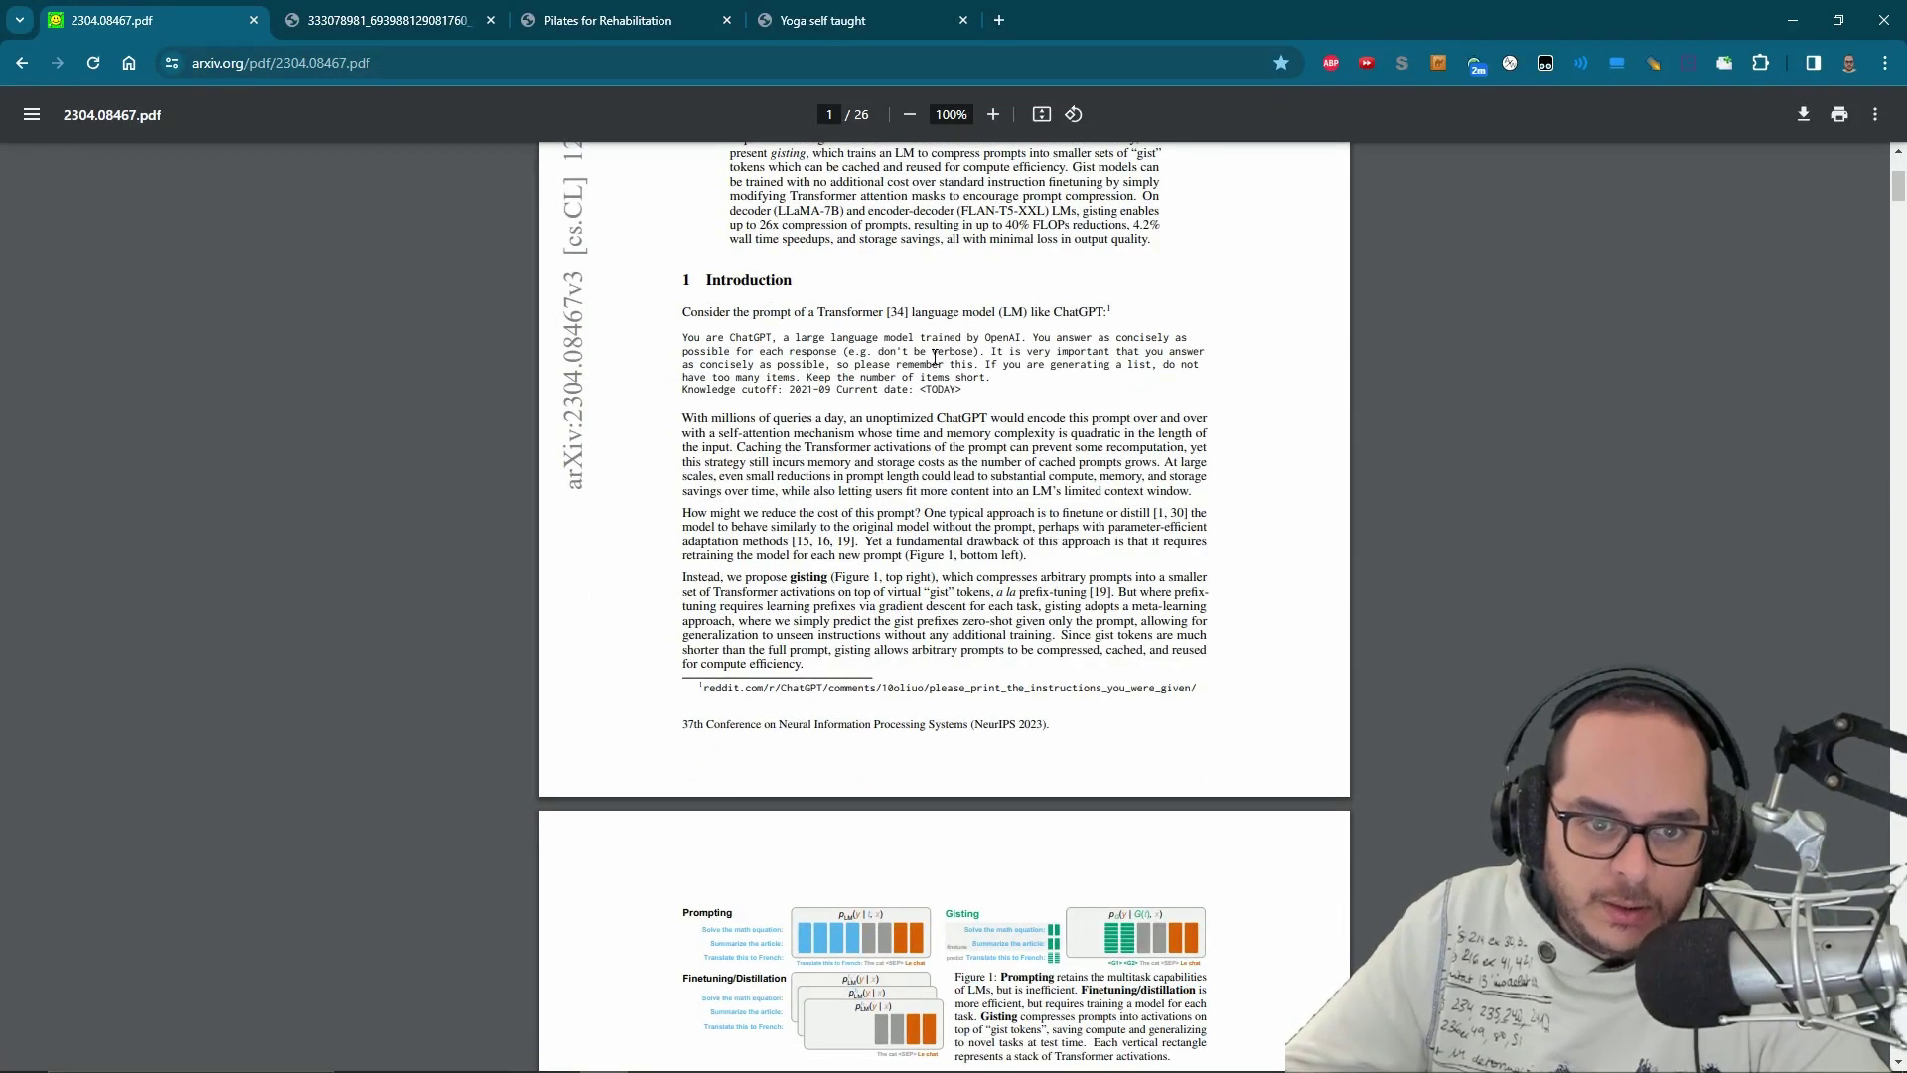
{"action": "scroll", "coordinate": [1093, 482], "scroll_direction": "down", "scroll_amount": 5}
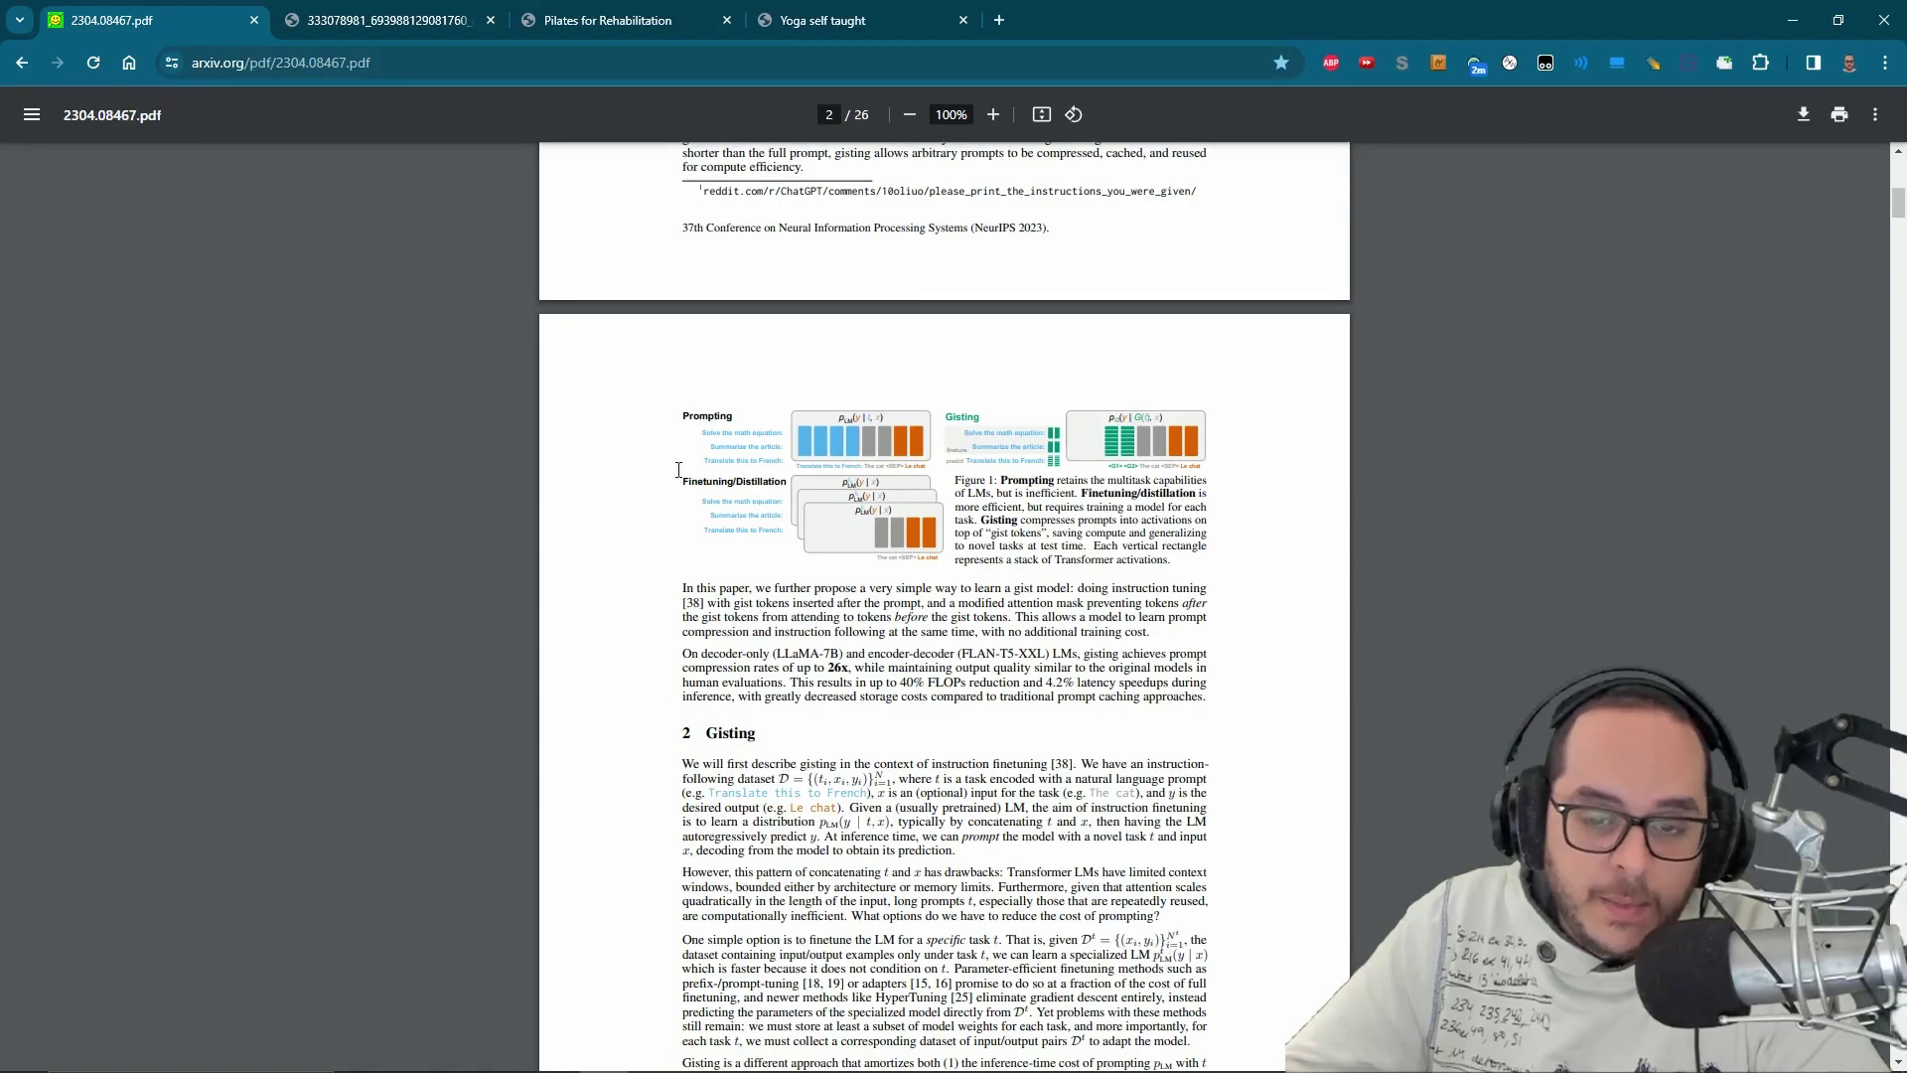
{"action": "scroll", "coordinate": [857, 510], "scroll_direction": "down", "scroll_amount": 8}
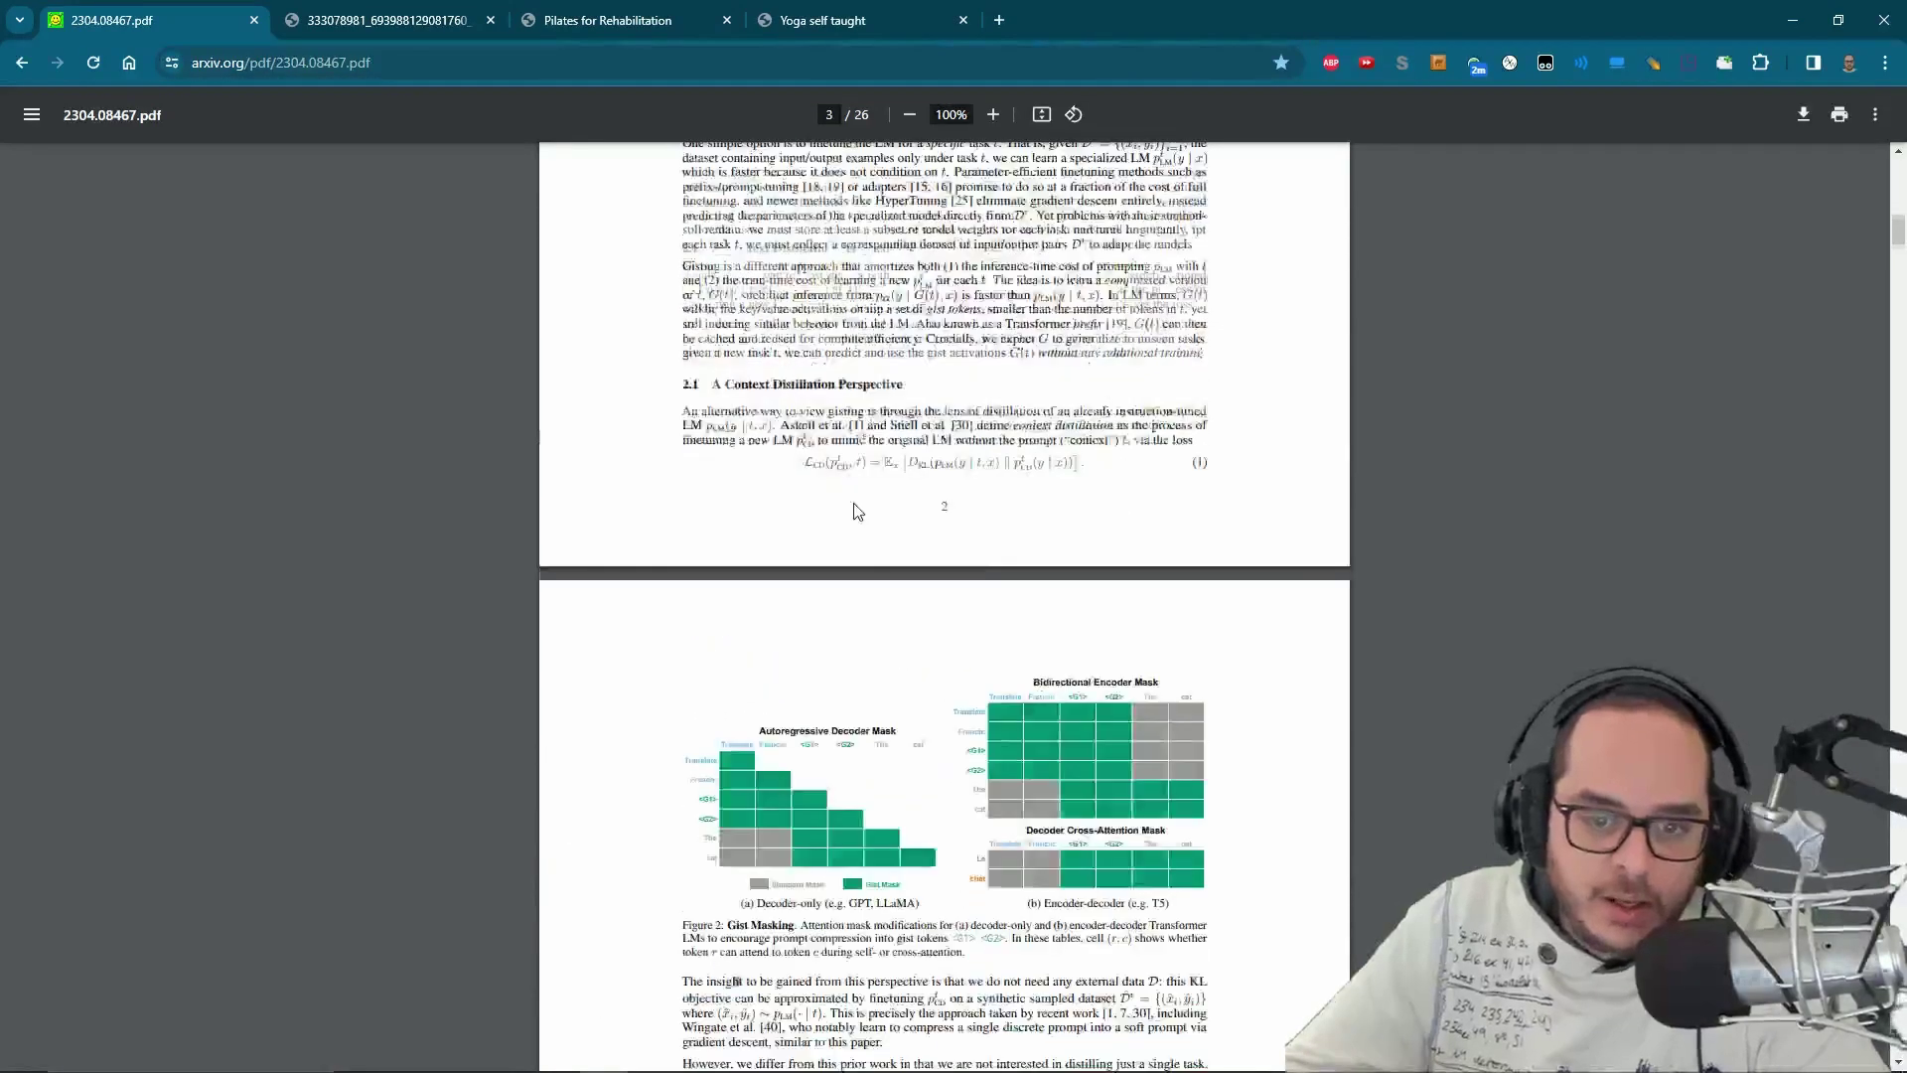
{"action": "scroll", "coordinate": [857, 511], "scroll_direction": "down", "scroll_amount": 20}
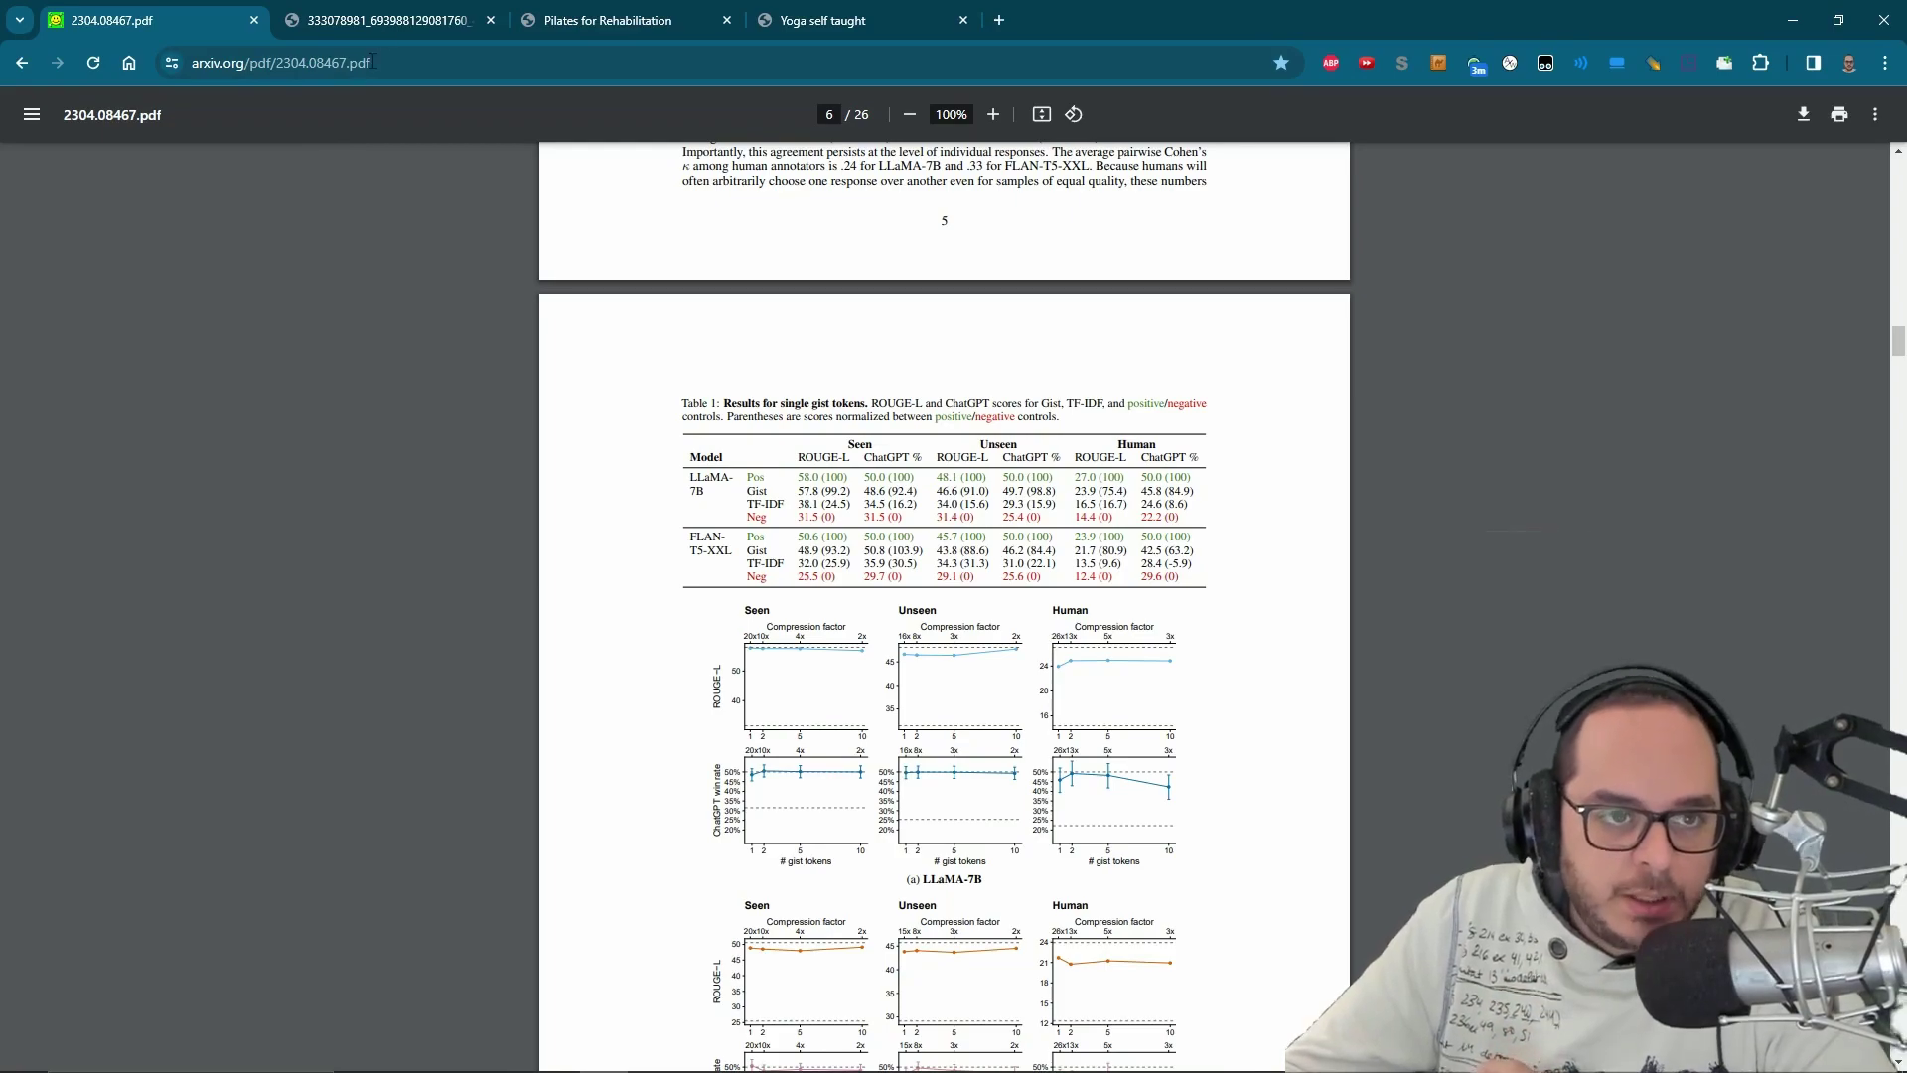
- Skim the first pages of the LLaMA paper PDF in its Chrome tab
{"action": "left_click", "coordinate": [382, 20]}
{"action": "scroll", "coordinate": [836, 559], "scroll_direction": "down", "scroll_amount": 20}
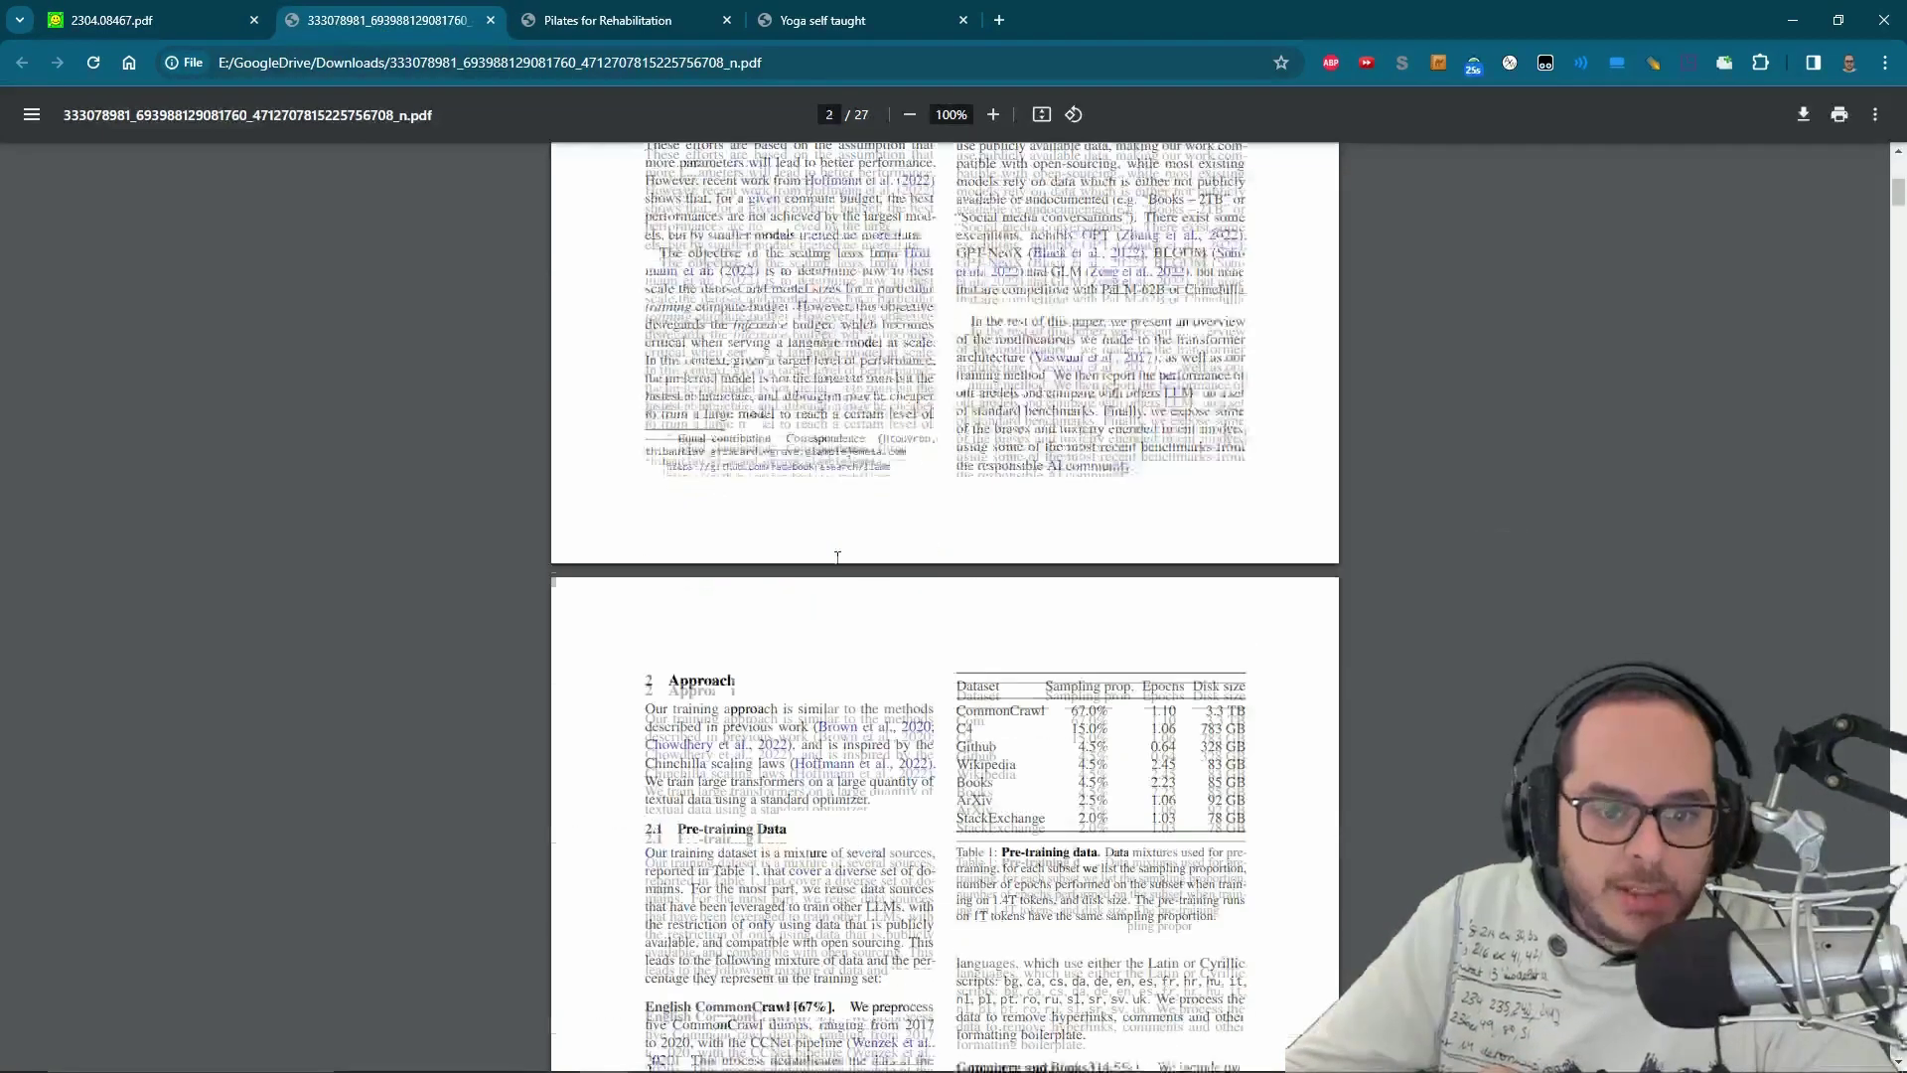
{"action": "scroll", "coordinate": [836, 554], "scroll_direction": "down", "scroll_amount": 10}
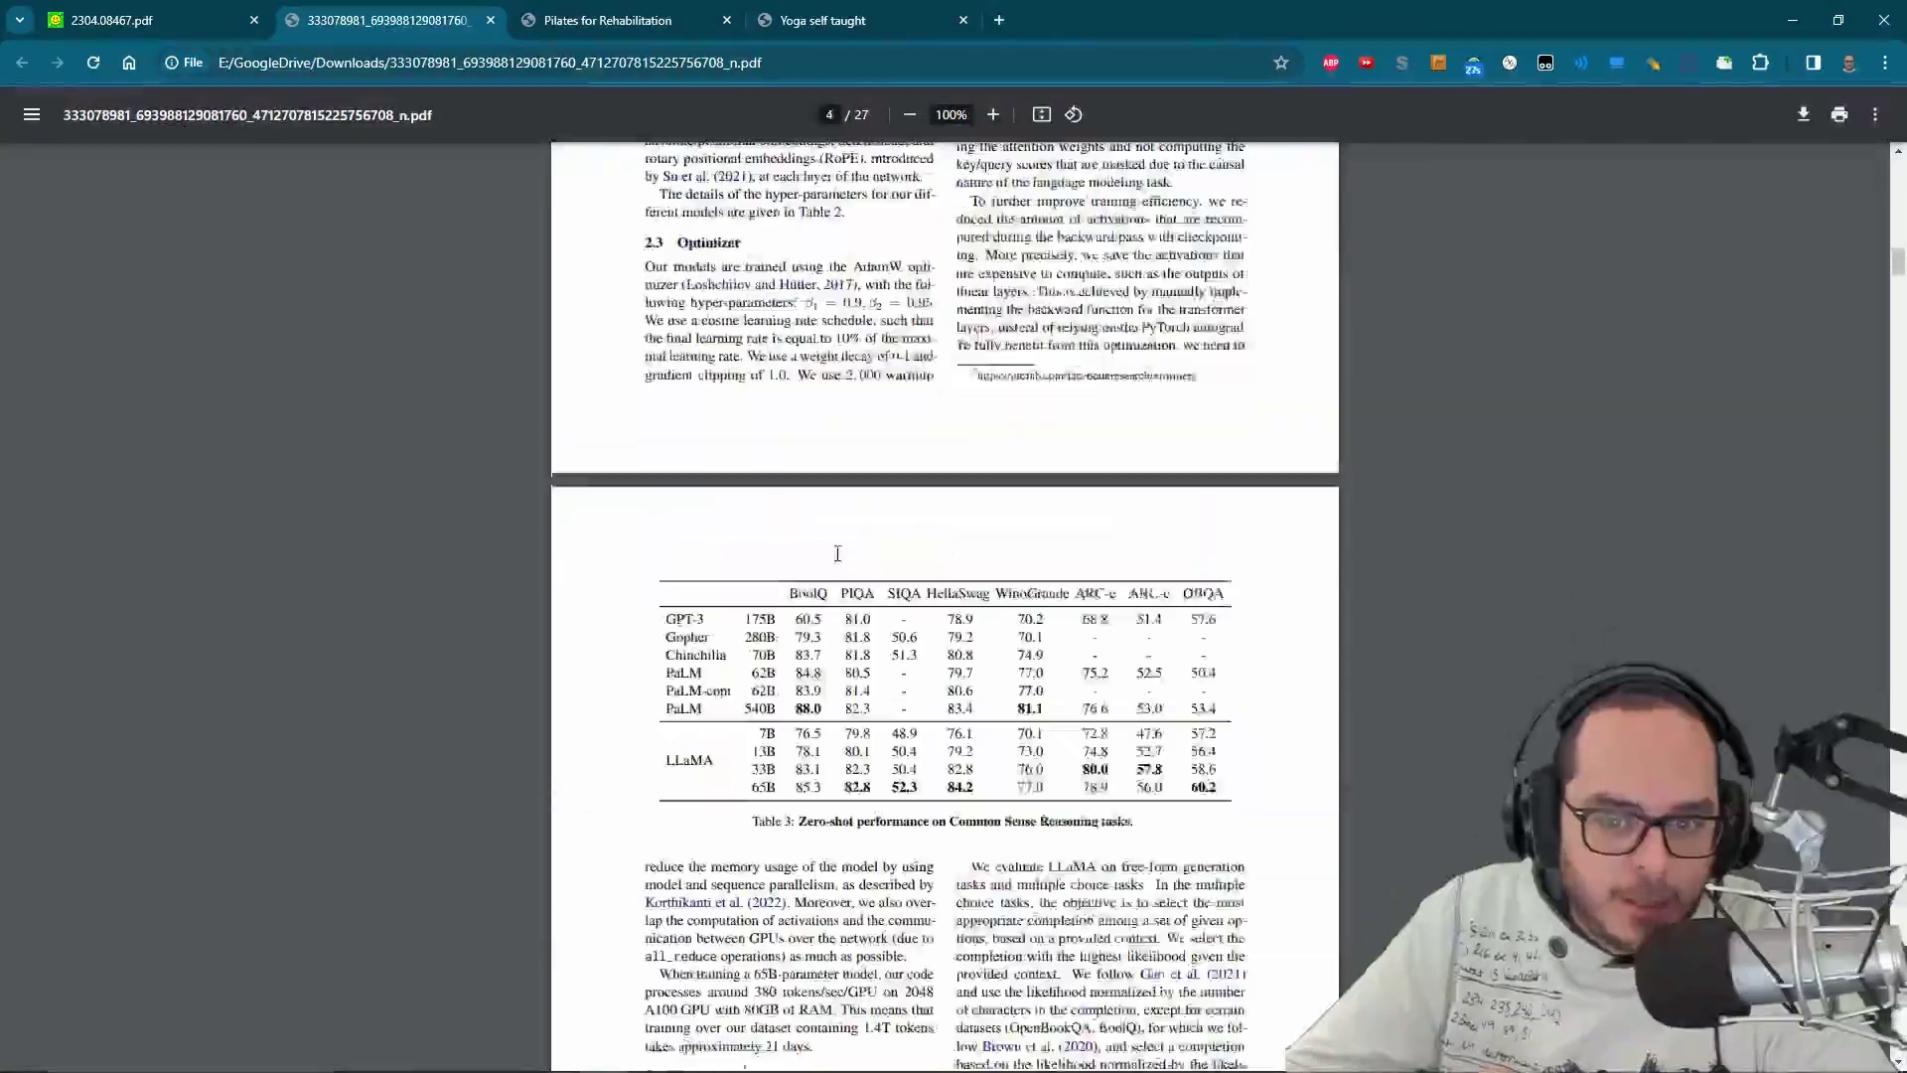
- Page through the Pilates for Rehabilitation book PDF
{"action": "left_click", "coordinate": [608, 20]}
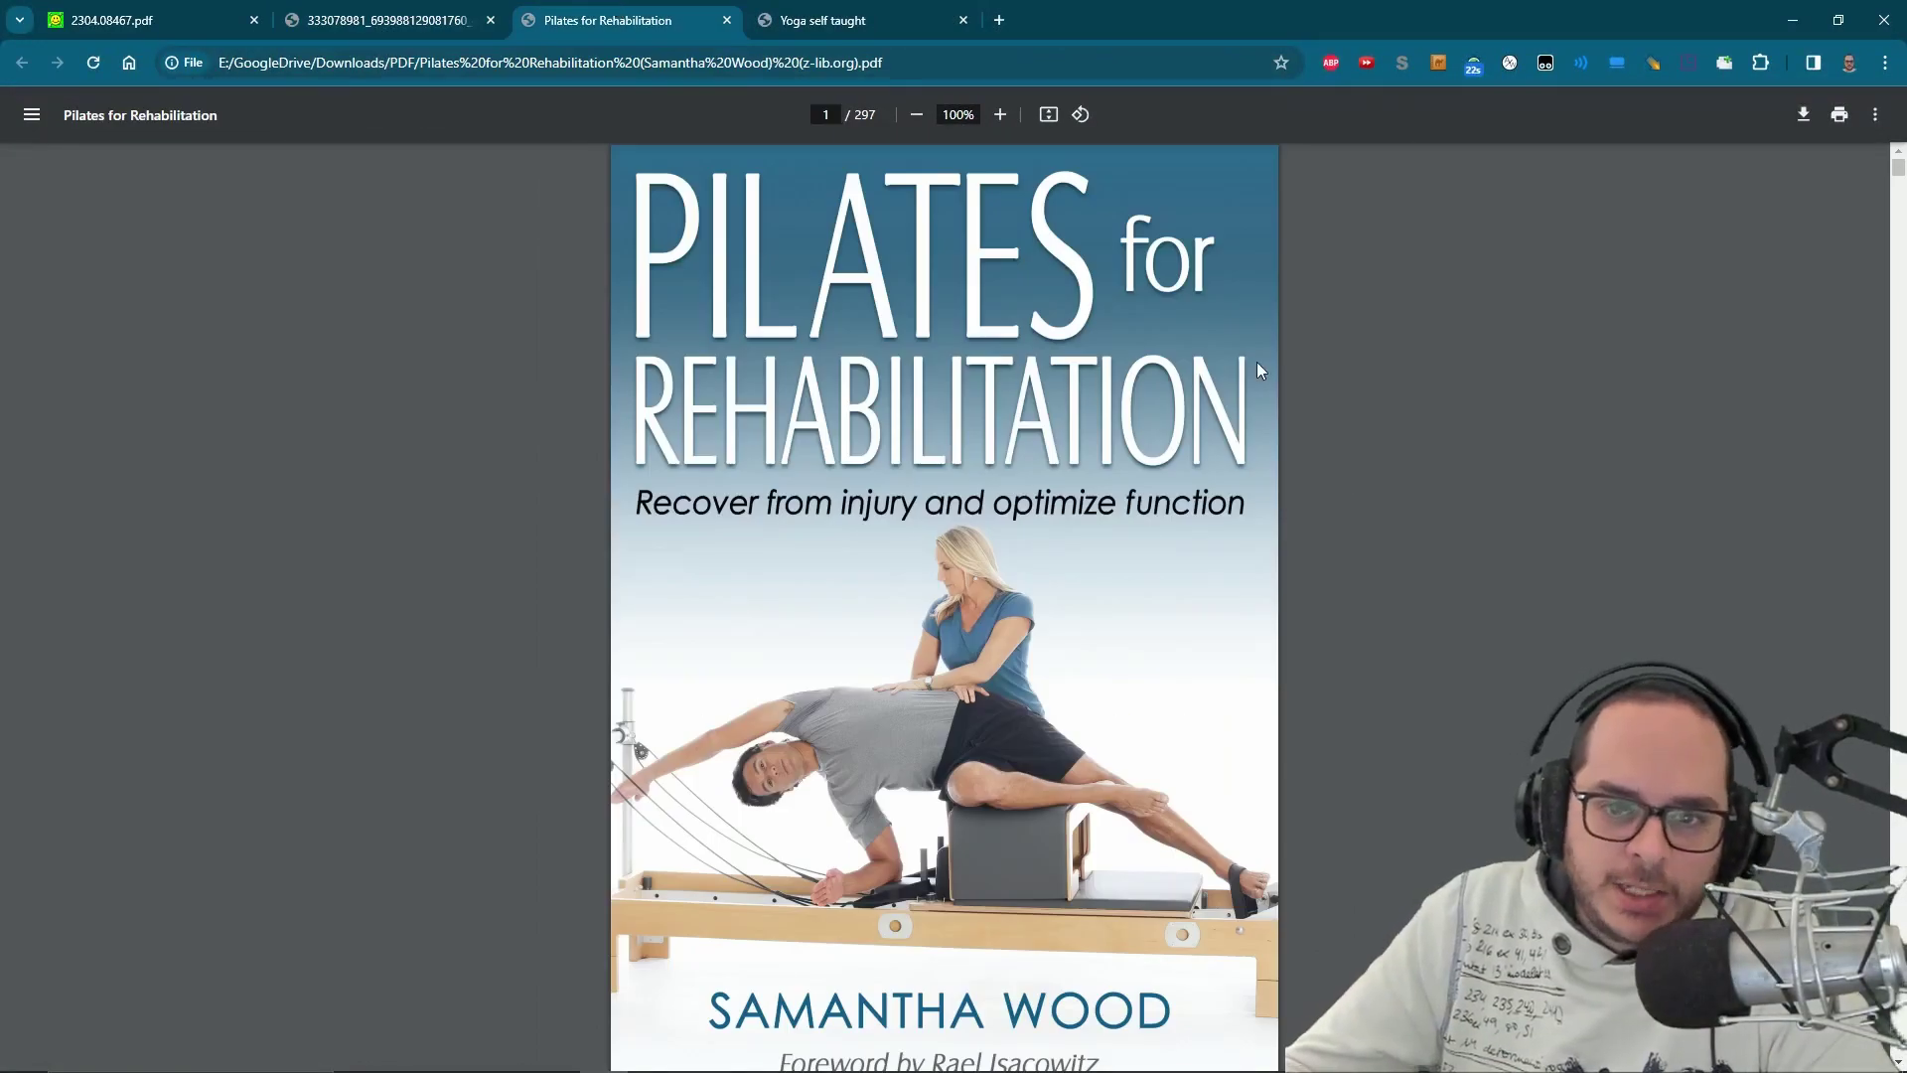
{"action": "scroll", "coordinate": [1523, 463], "scroll_direction": "down", "scroll_amount": 20}
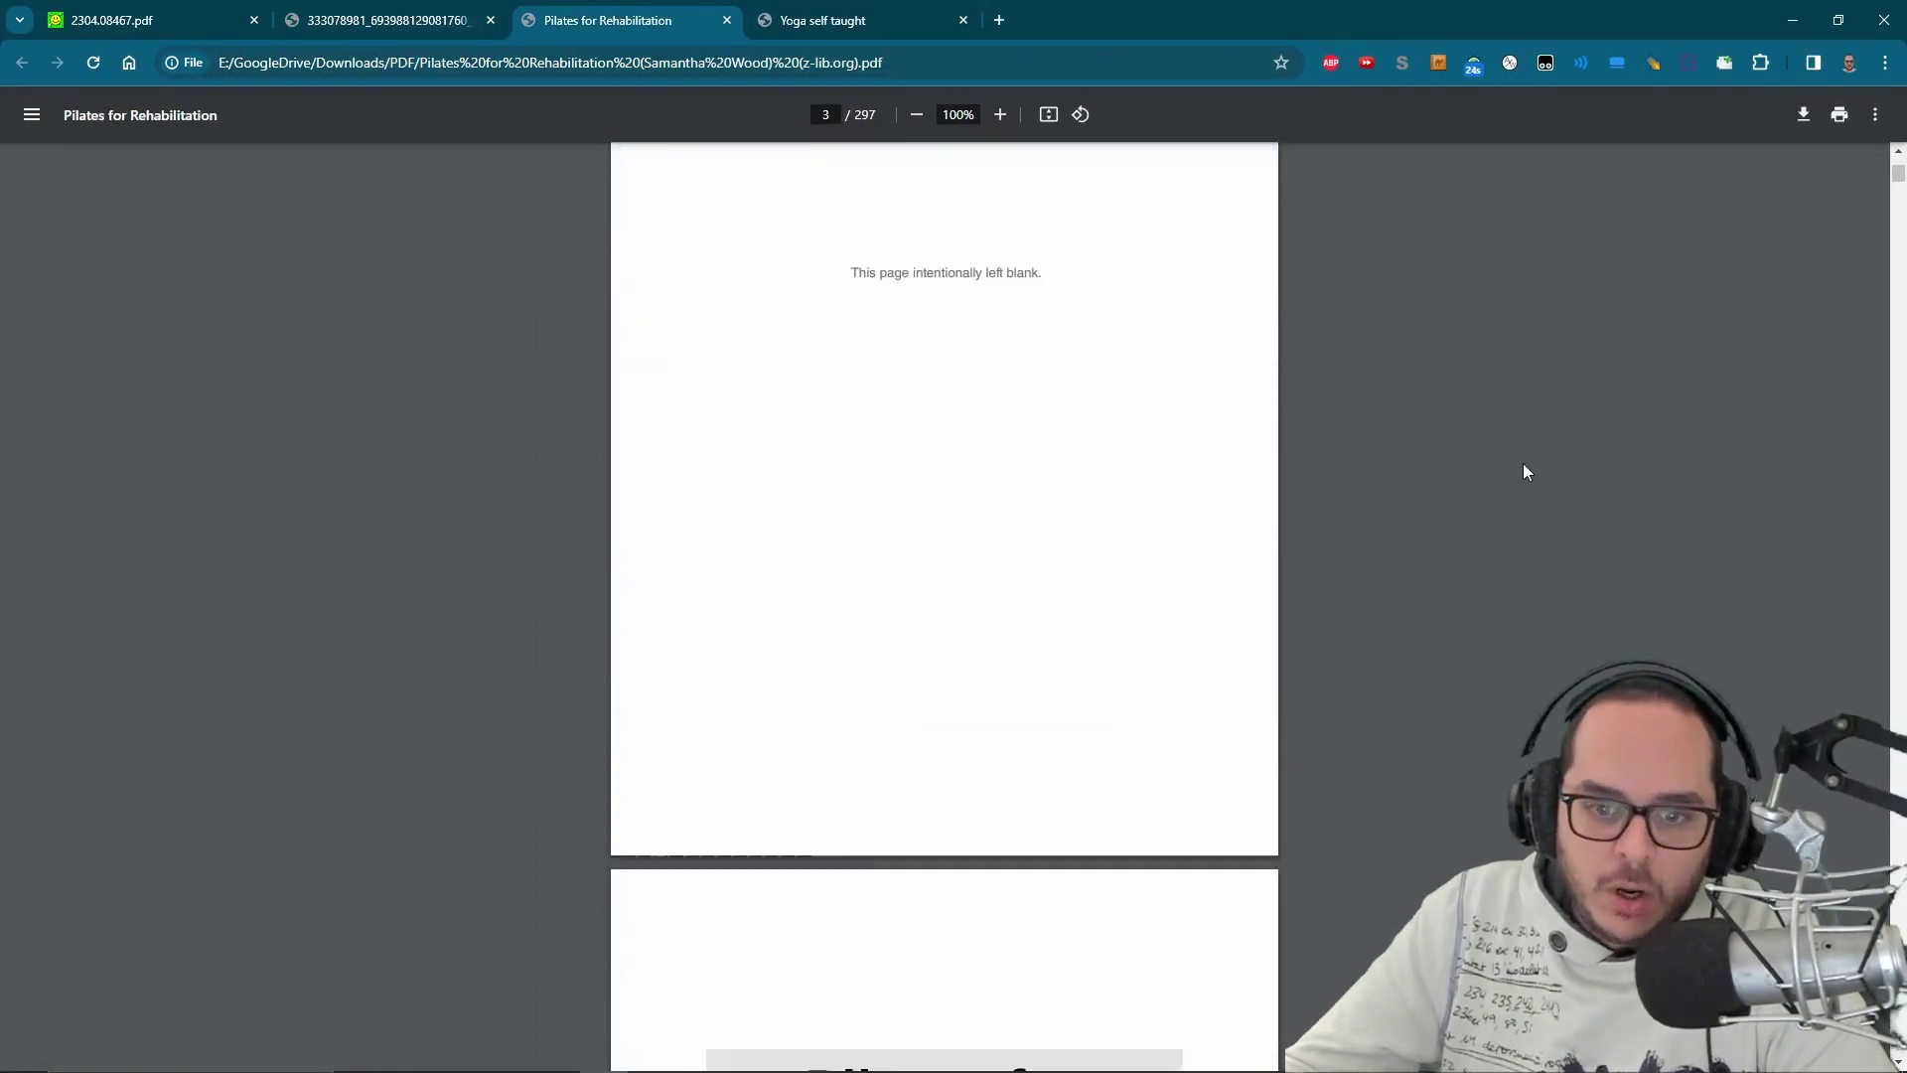
{"action": "left_click_drag", "start_coordinate": [1897, 178], "coordinate": [1546, 340]}
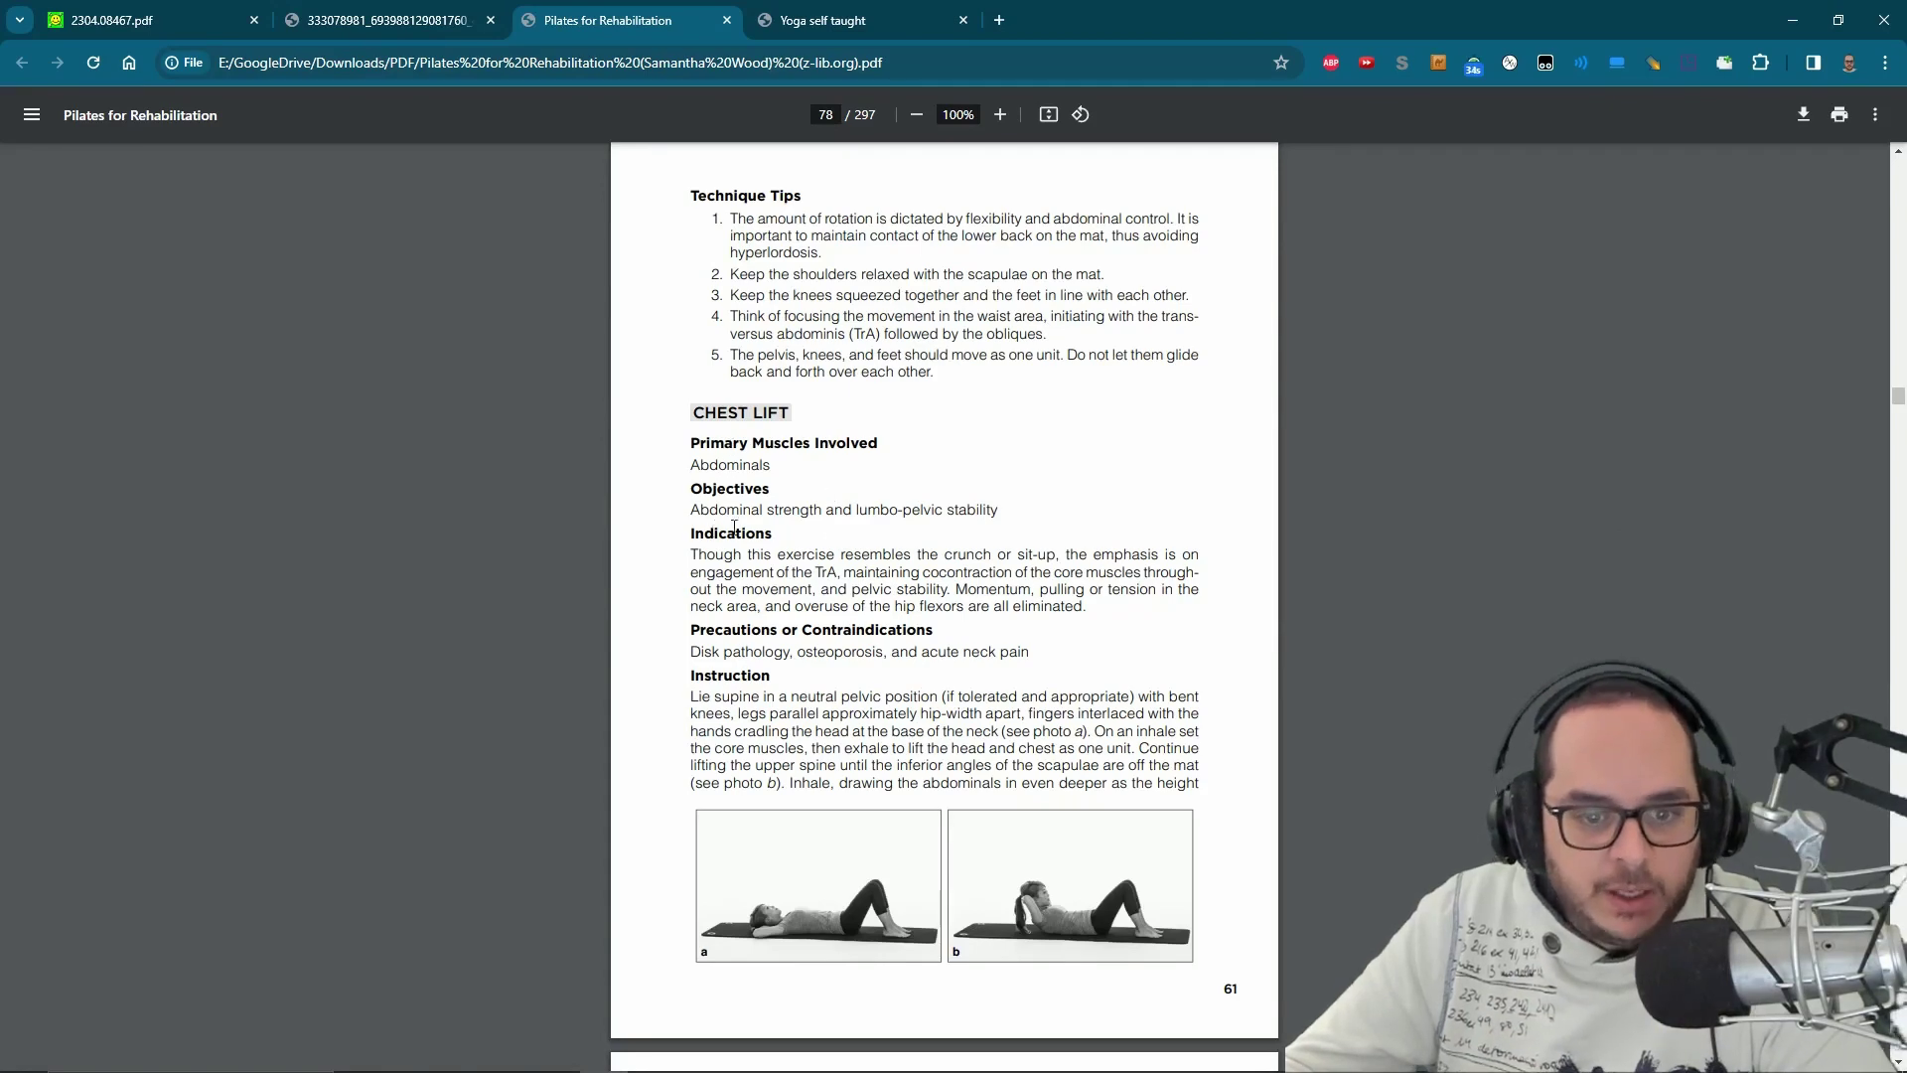
{"action": "scroll", "coordinate": [885, 685], "scroll_direction": "down", "scroll_amount": 4}
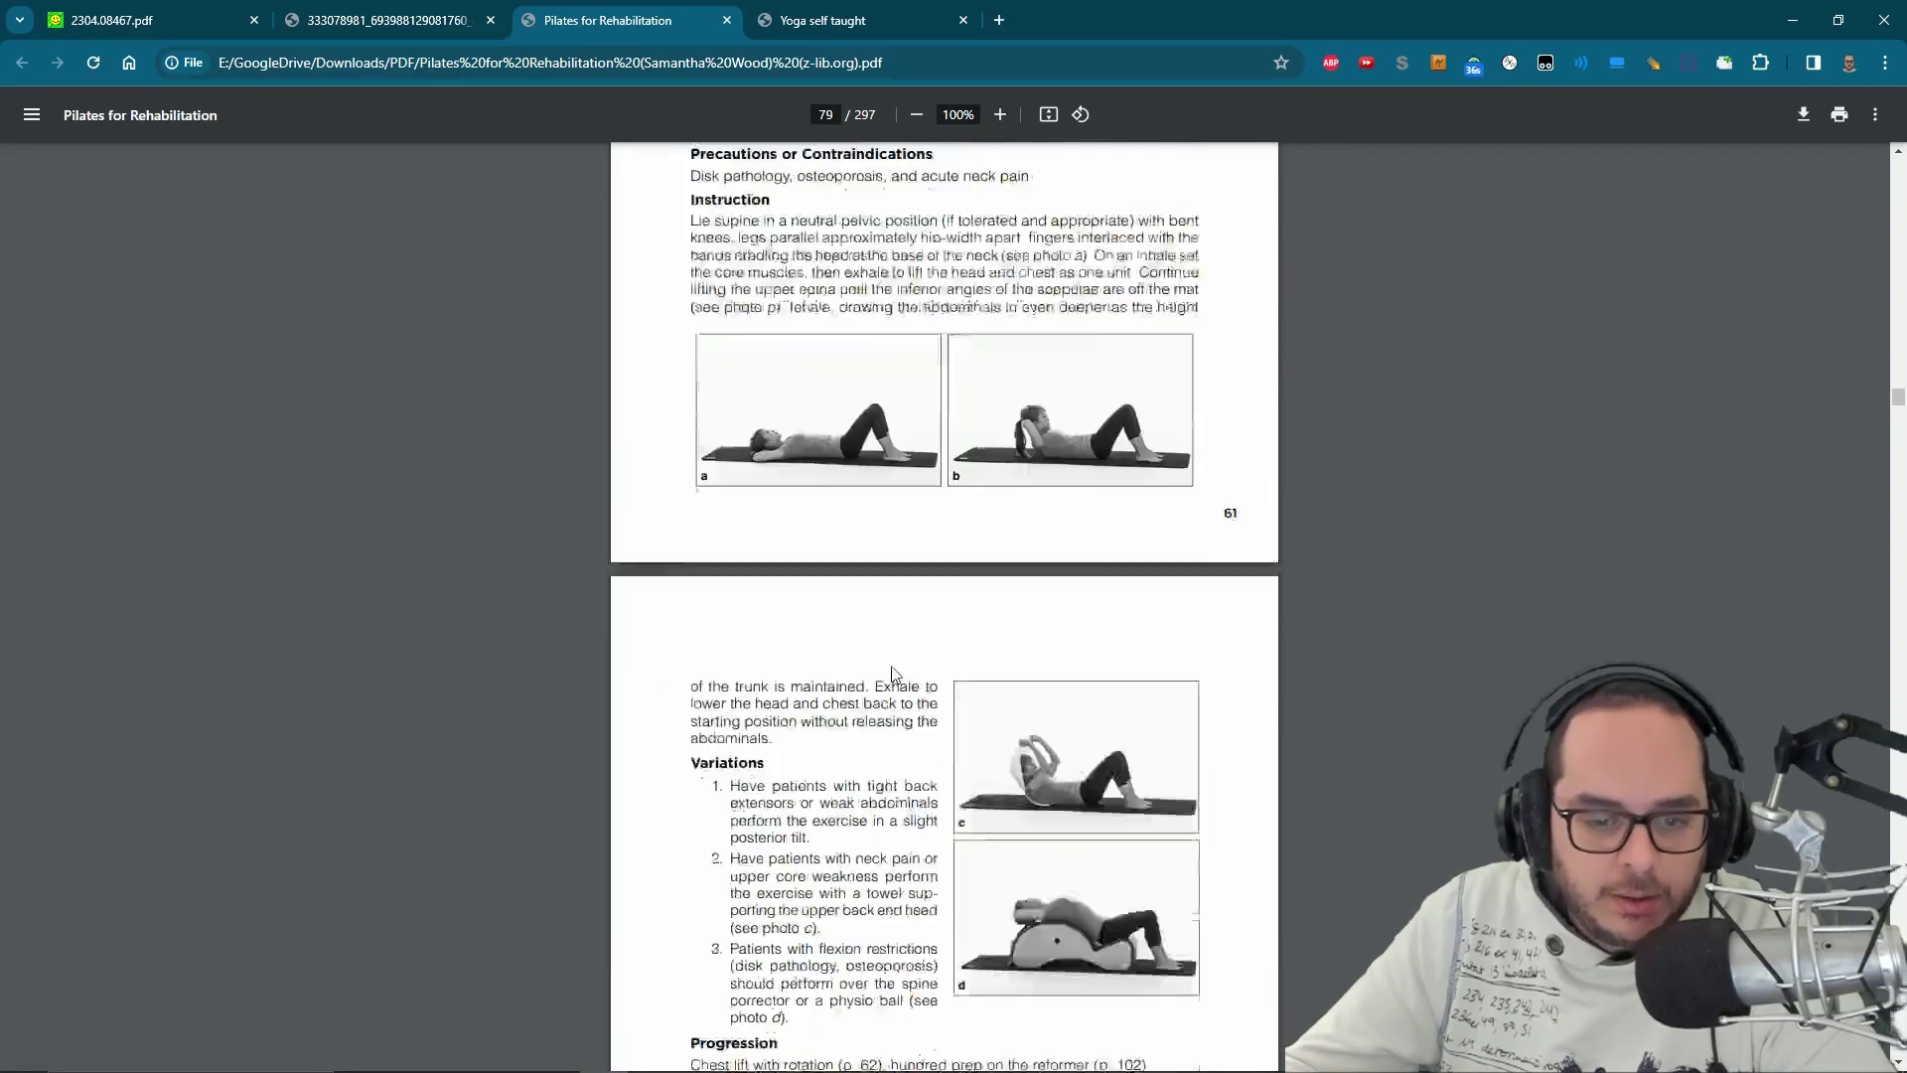
{"action": "scroll", "coordinate": [891, 674], "scroll_direction": "down", "scroll_amount": 5}
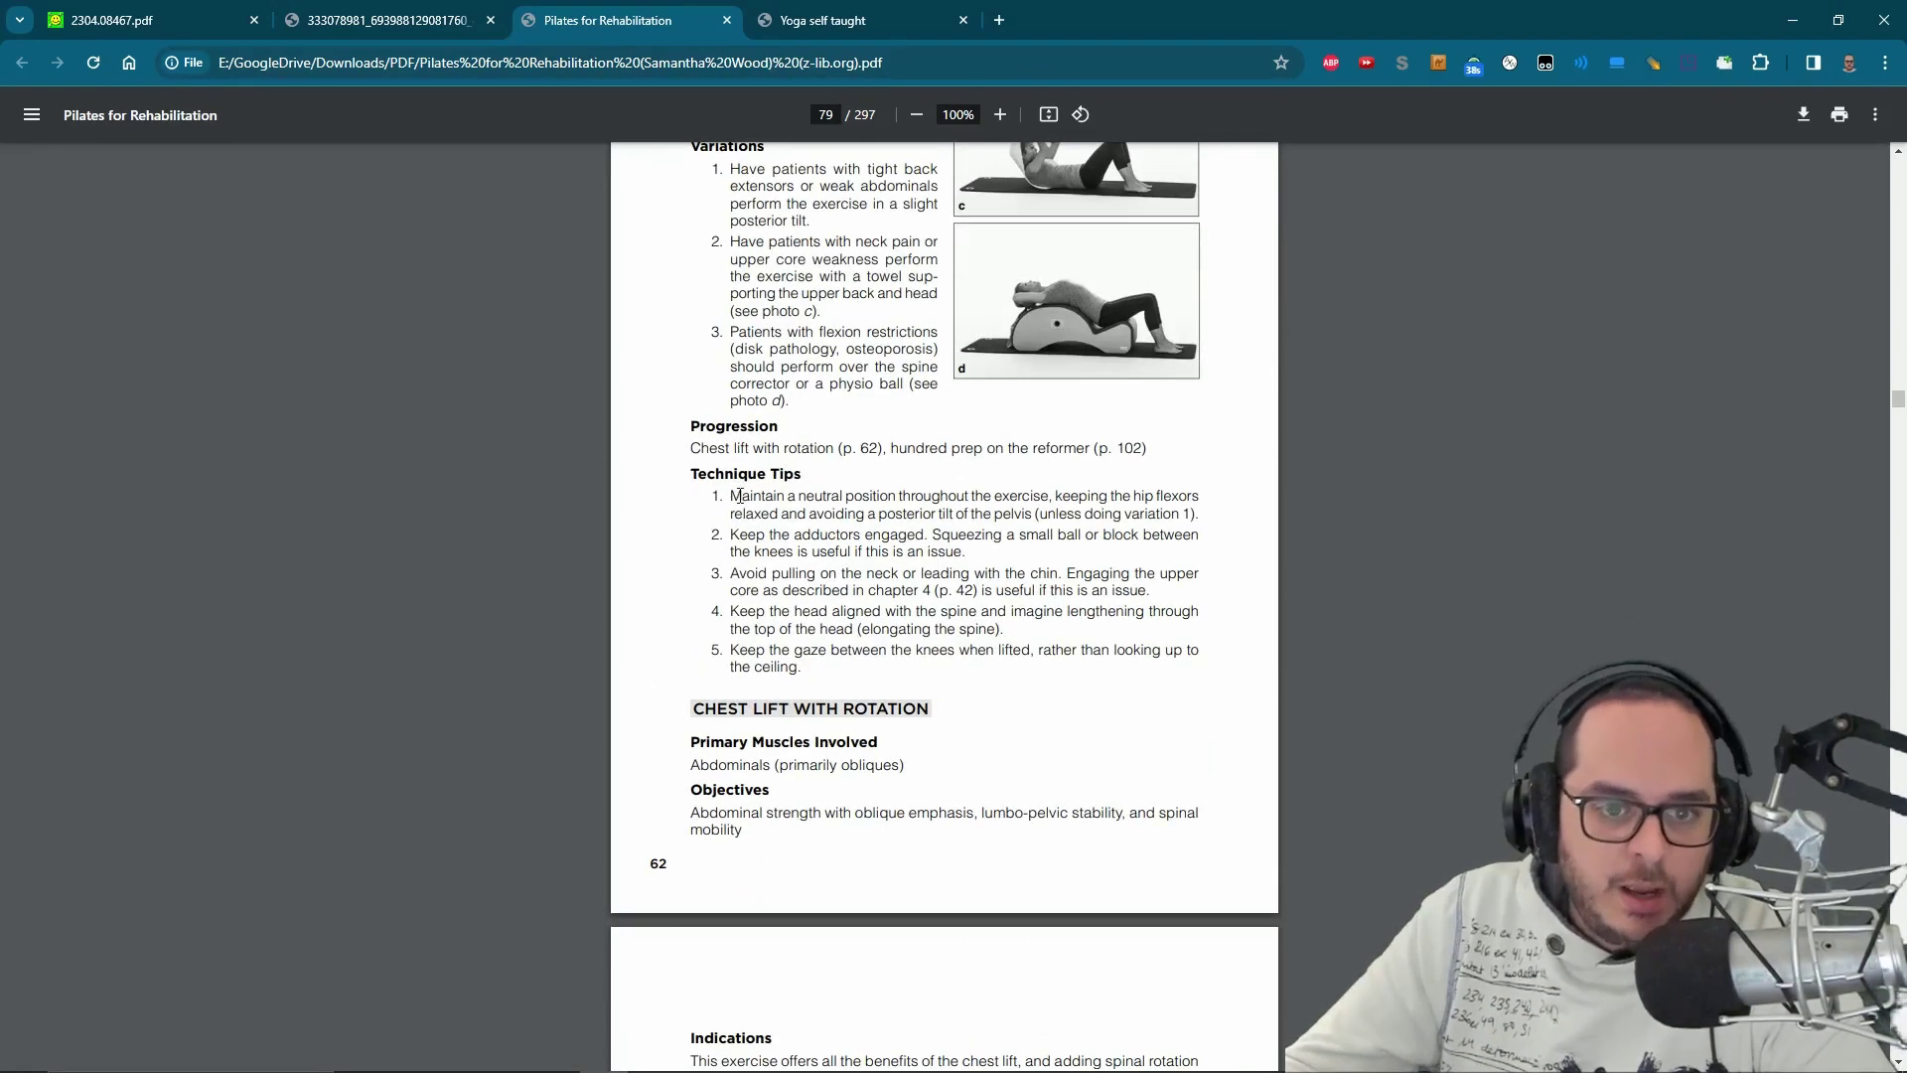
{"action": "scroll", "coordinate": [760, 429], "scroll_direction": "down", "scroll_amount": 4}
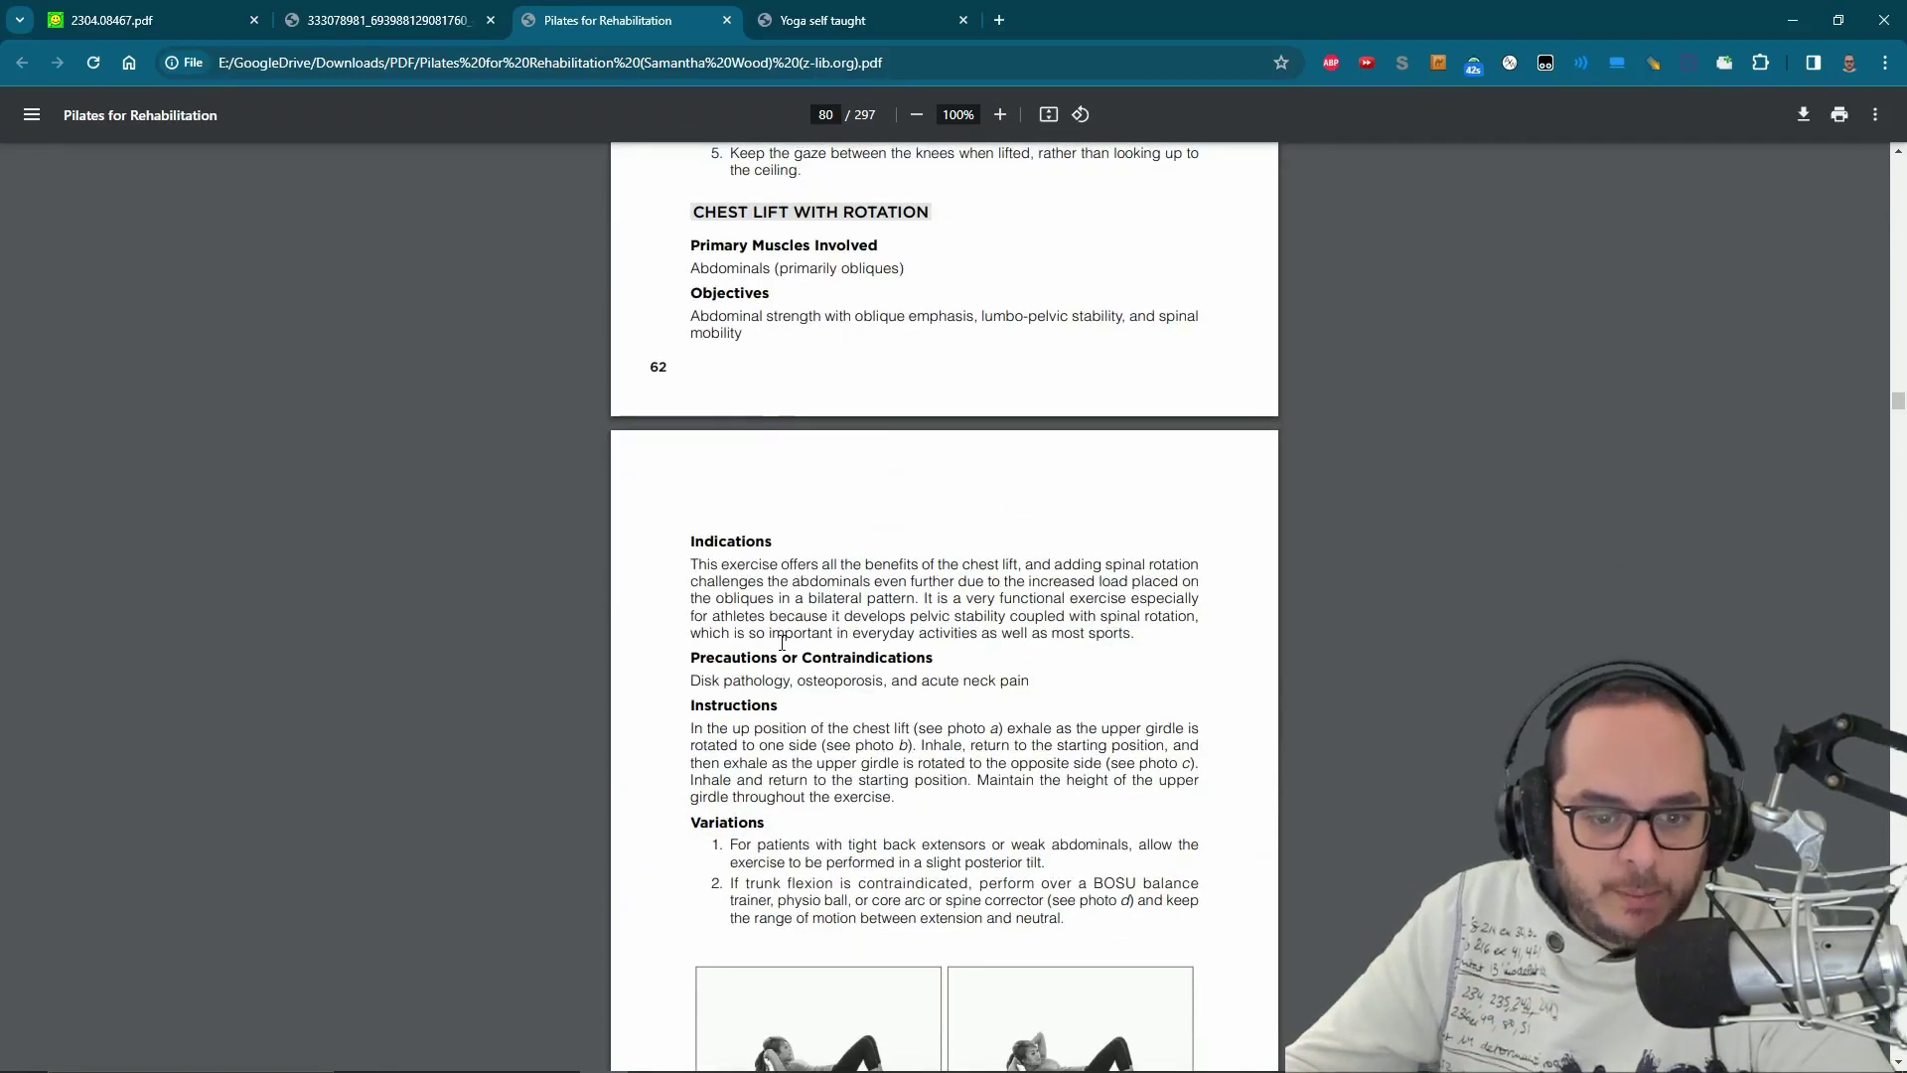
{"action": "scroll", "coordinate": [784, 740], "scroll_direction": "down", "scroll_amount": 8}
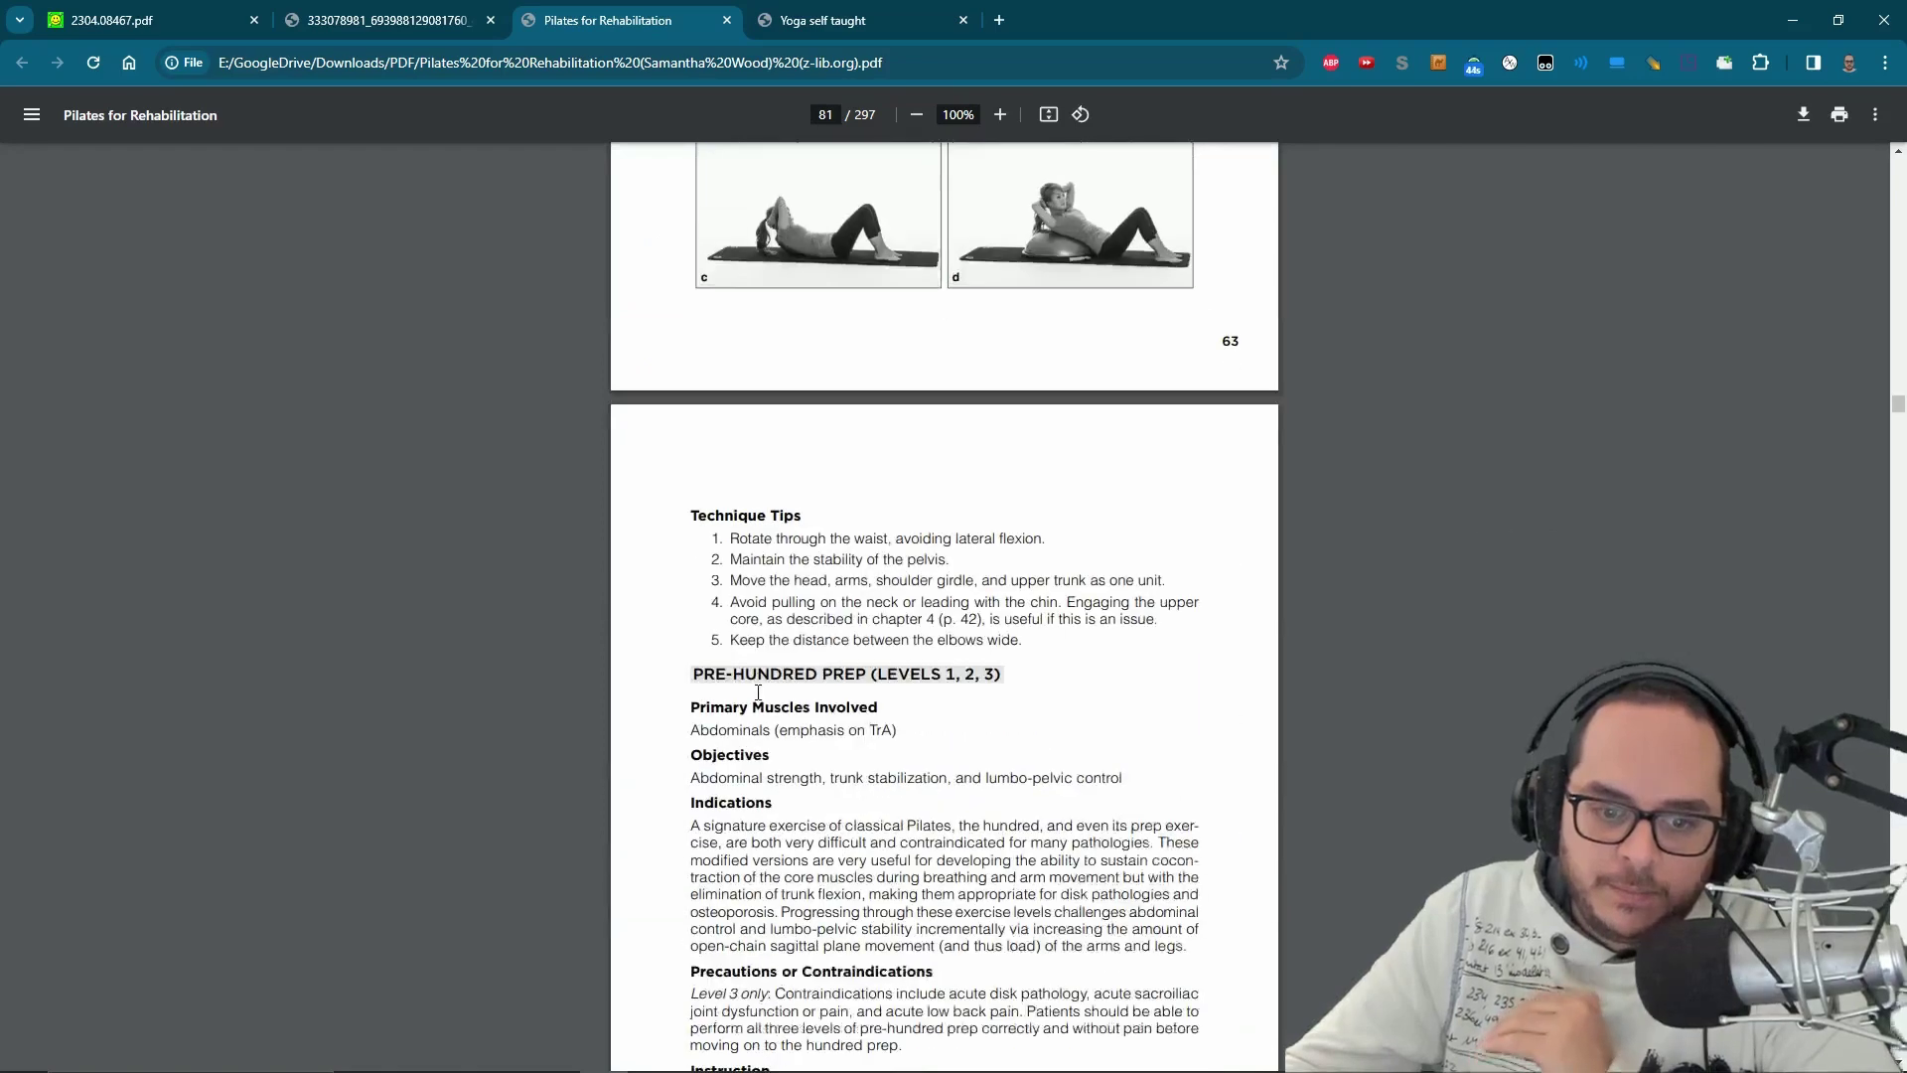
- Move the Yoga self taught book to page 33, then return to SuperMemo
{"action": "key", "text": "ctrl+Tab"}
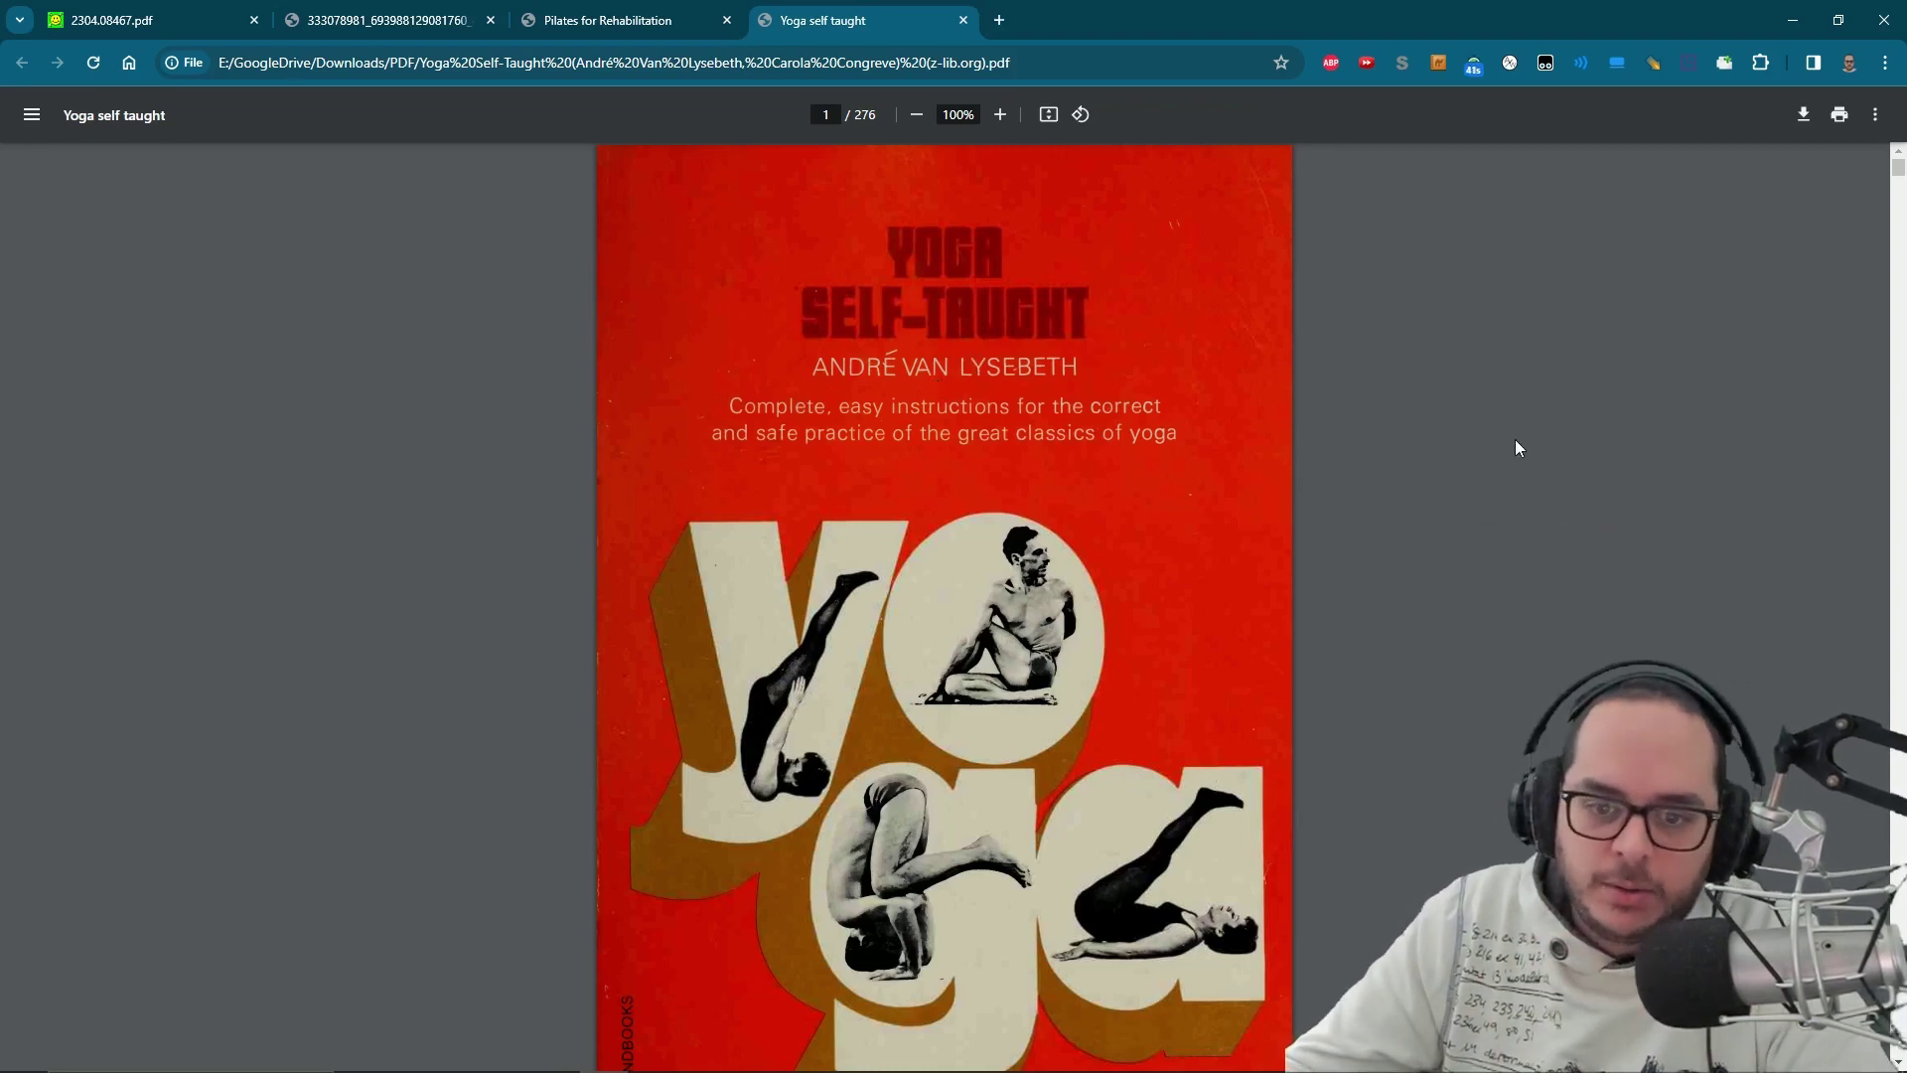
{"action": "left_click_drag", "start_coordinate": [1897, 167], "coordinate": [1897, 270]}
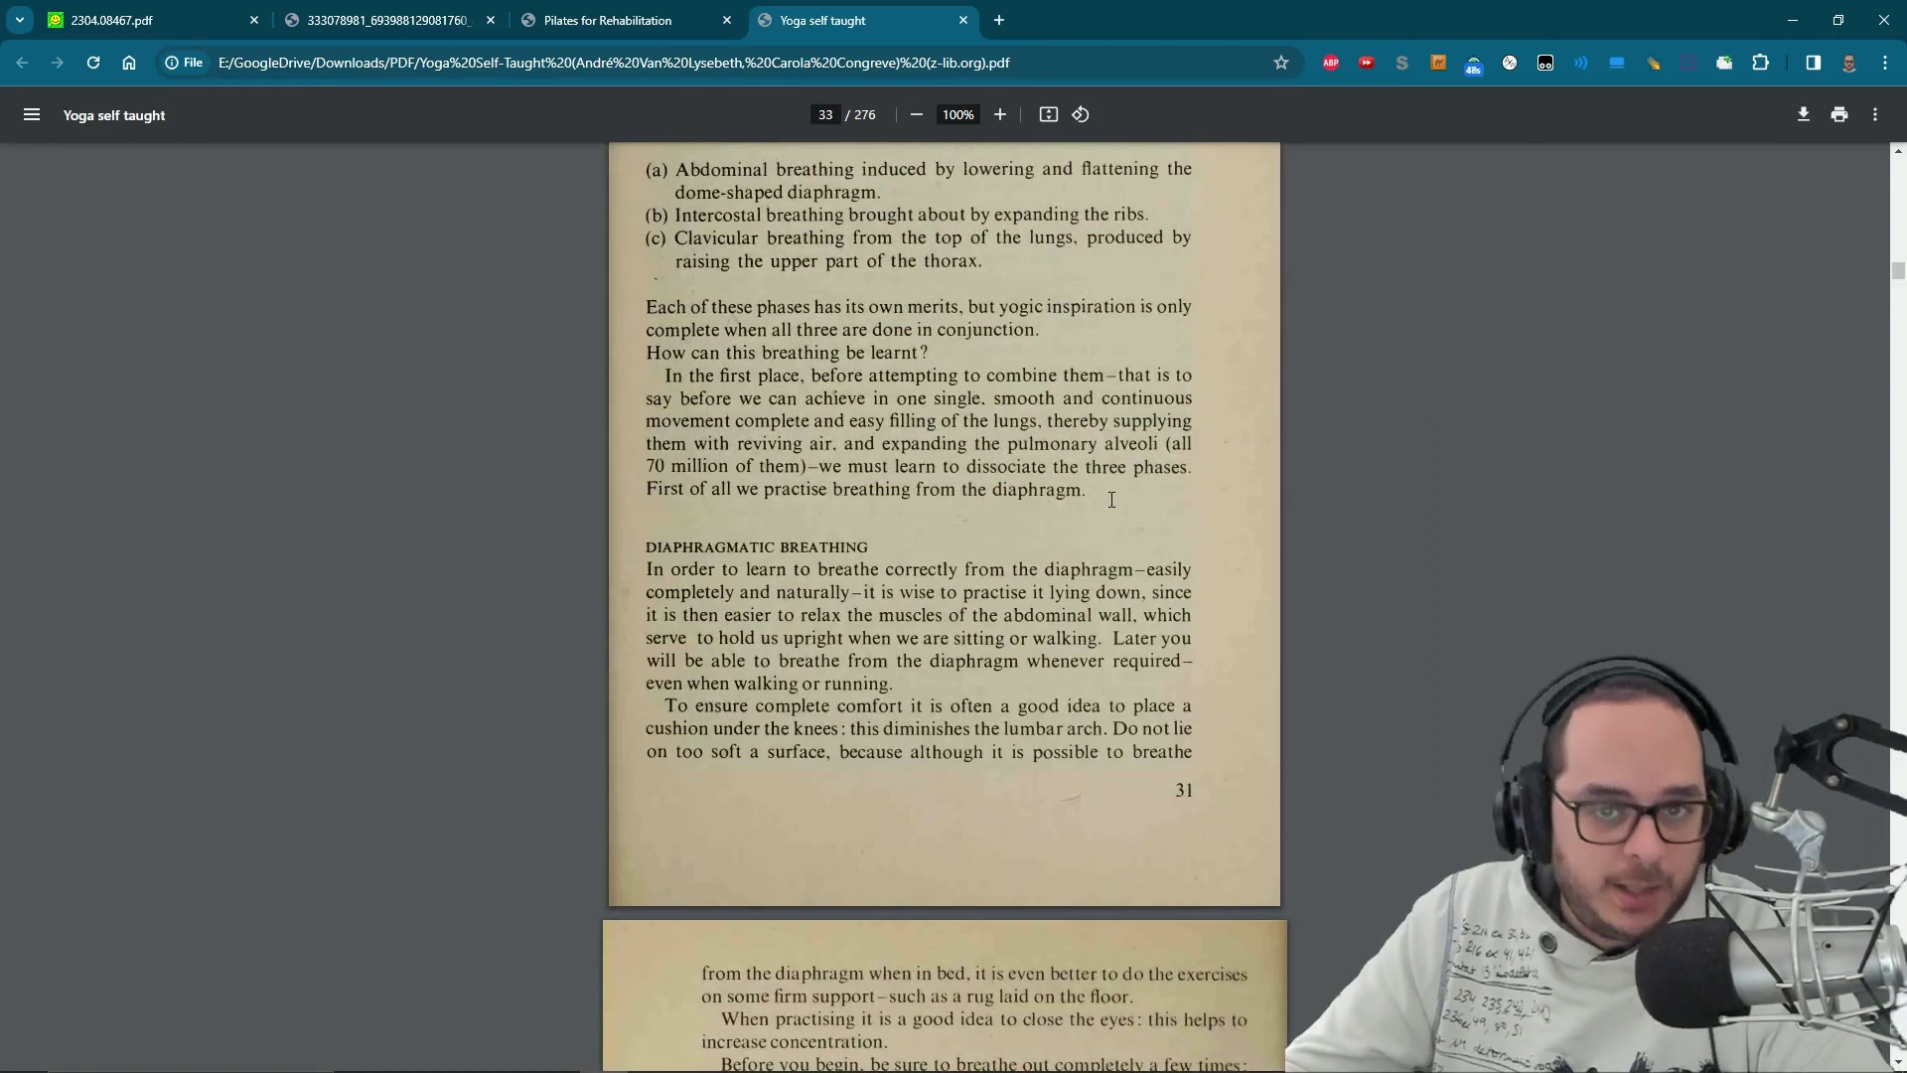
{"action": "key", "text": "alt+Tab"}
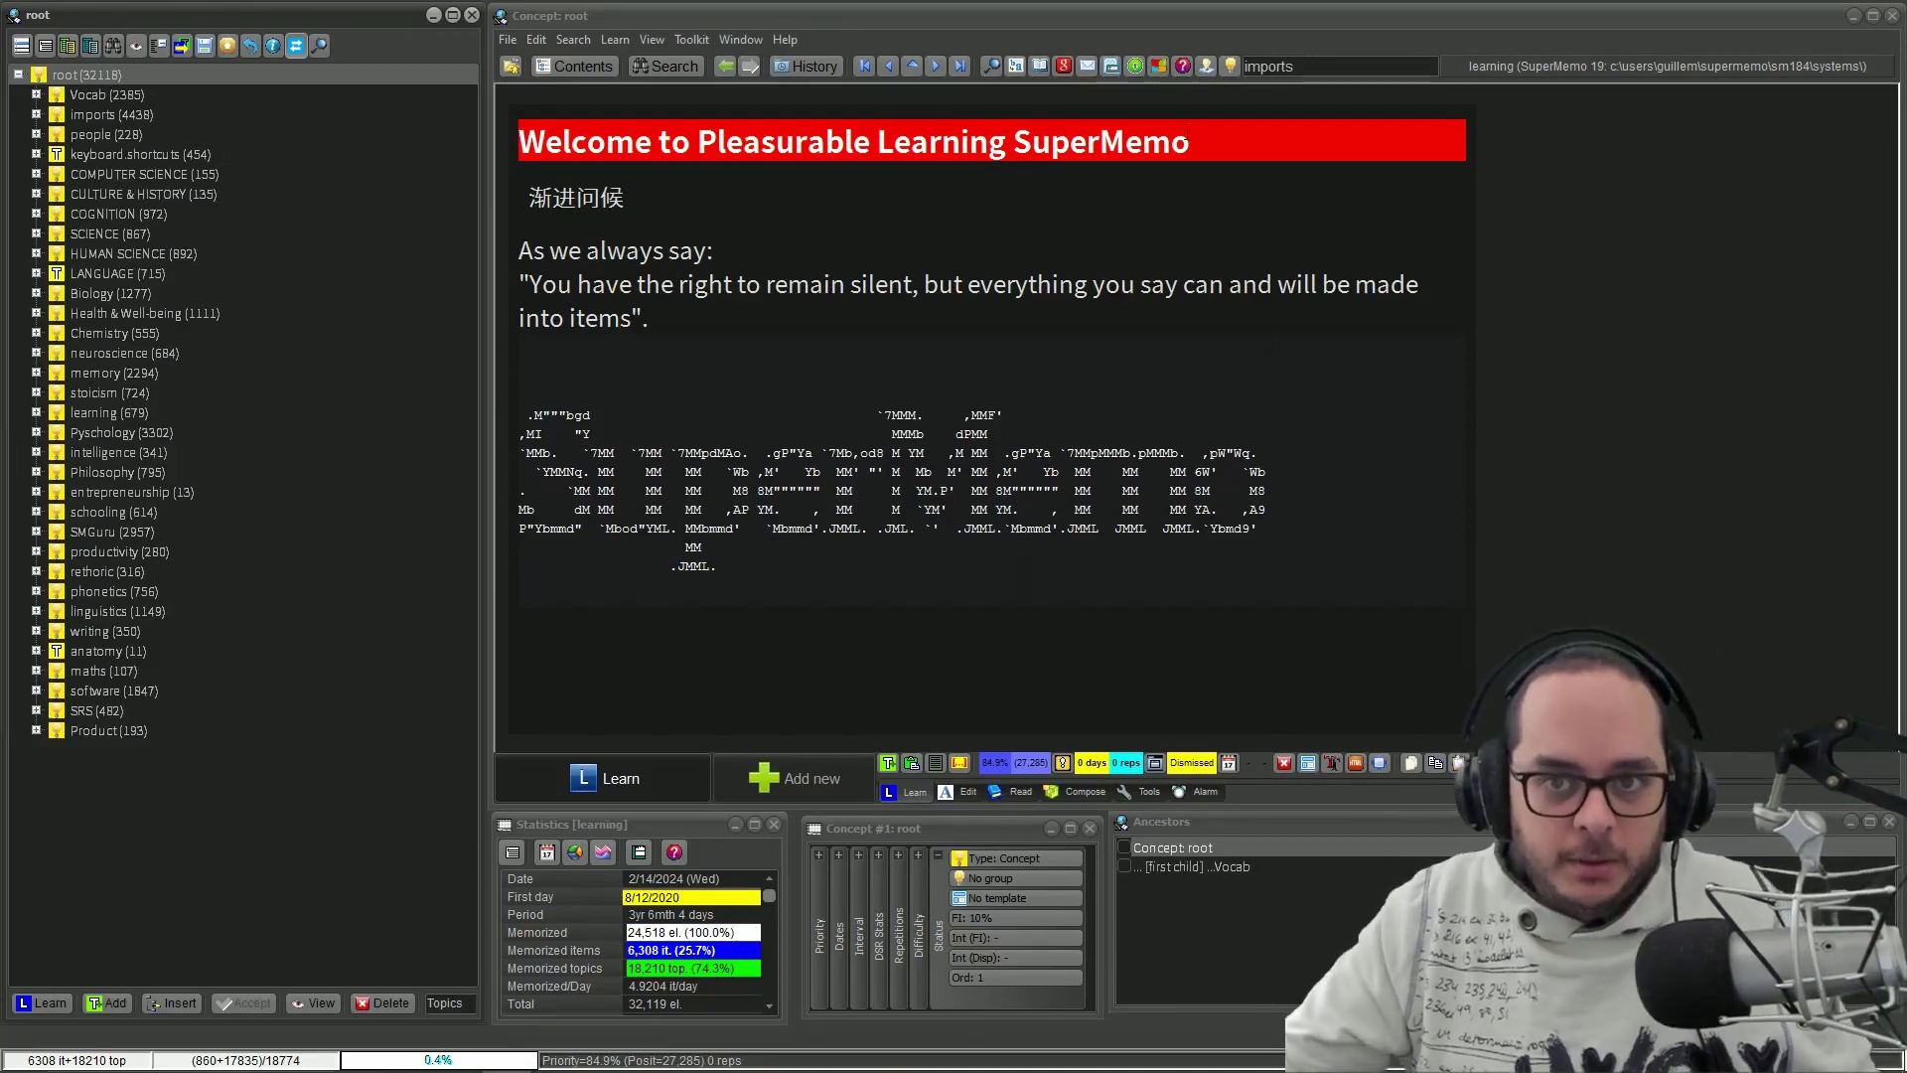
- Dismiss the web articles prompt and start Web import of the four Chrome PDF tabs
{"action": "key", "text": "ctrl+shift+a"}
{"action": "key", "text": "Escape"}
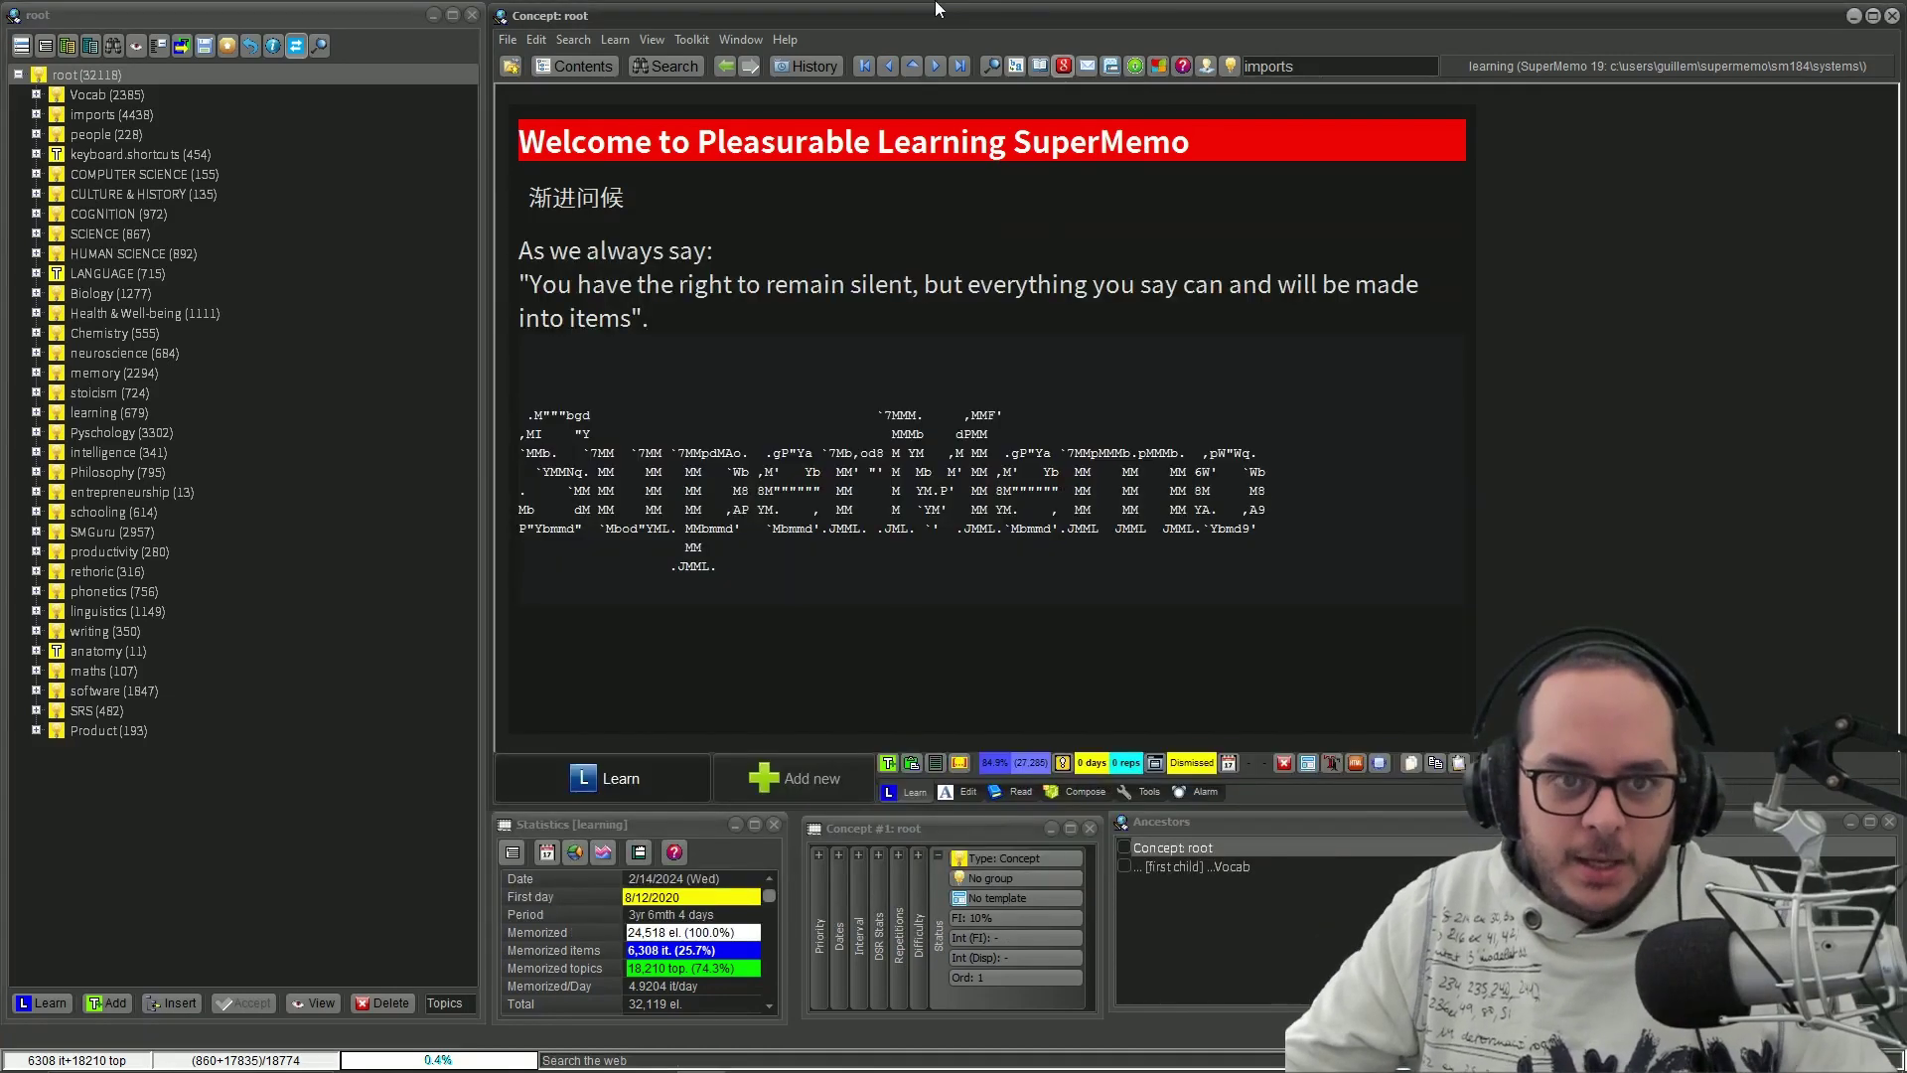
{"action": "left_click", "coordinate": [541, 42]}
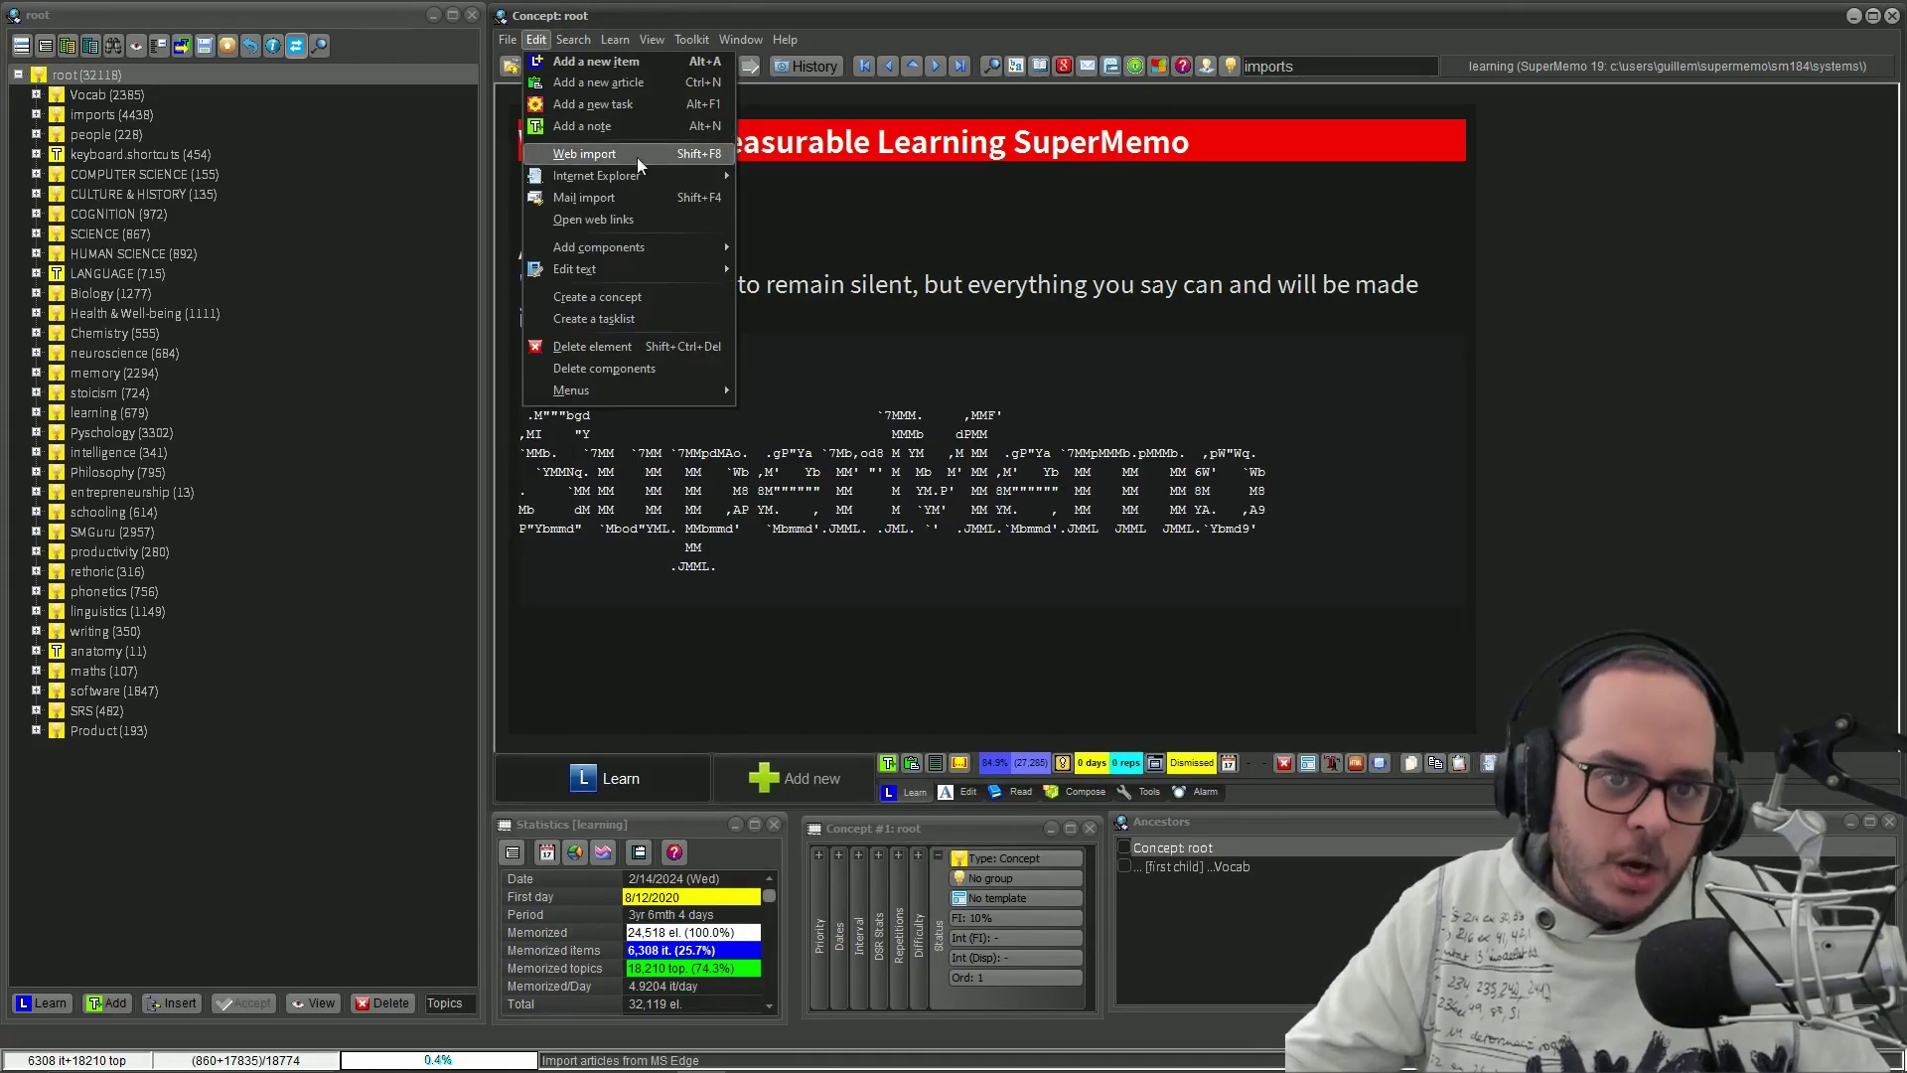
{"action": "left_click", "coordinate": [682, 155]}
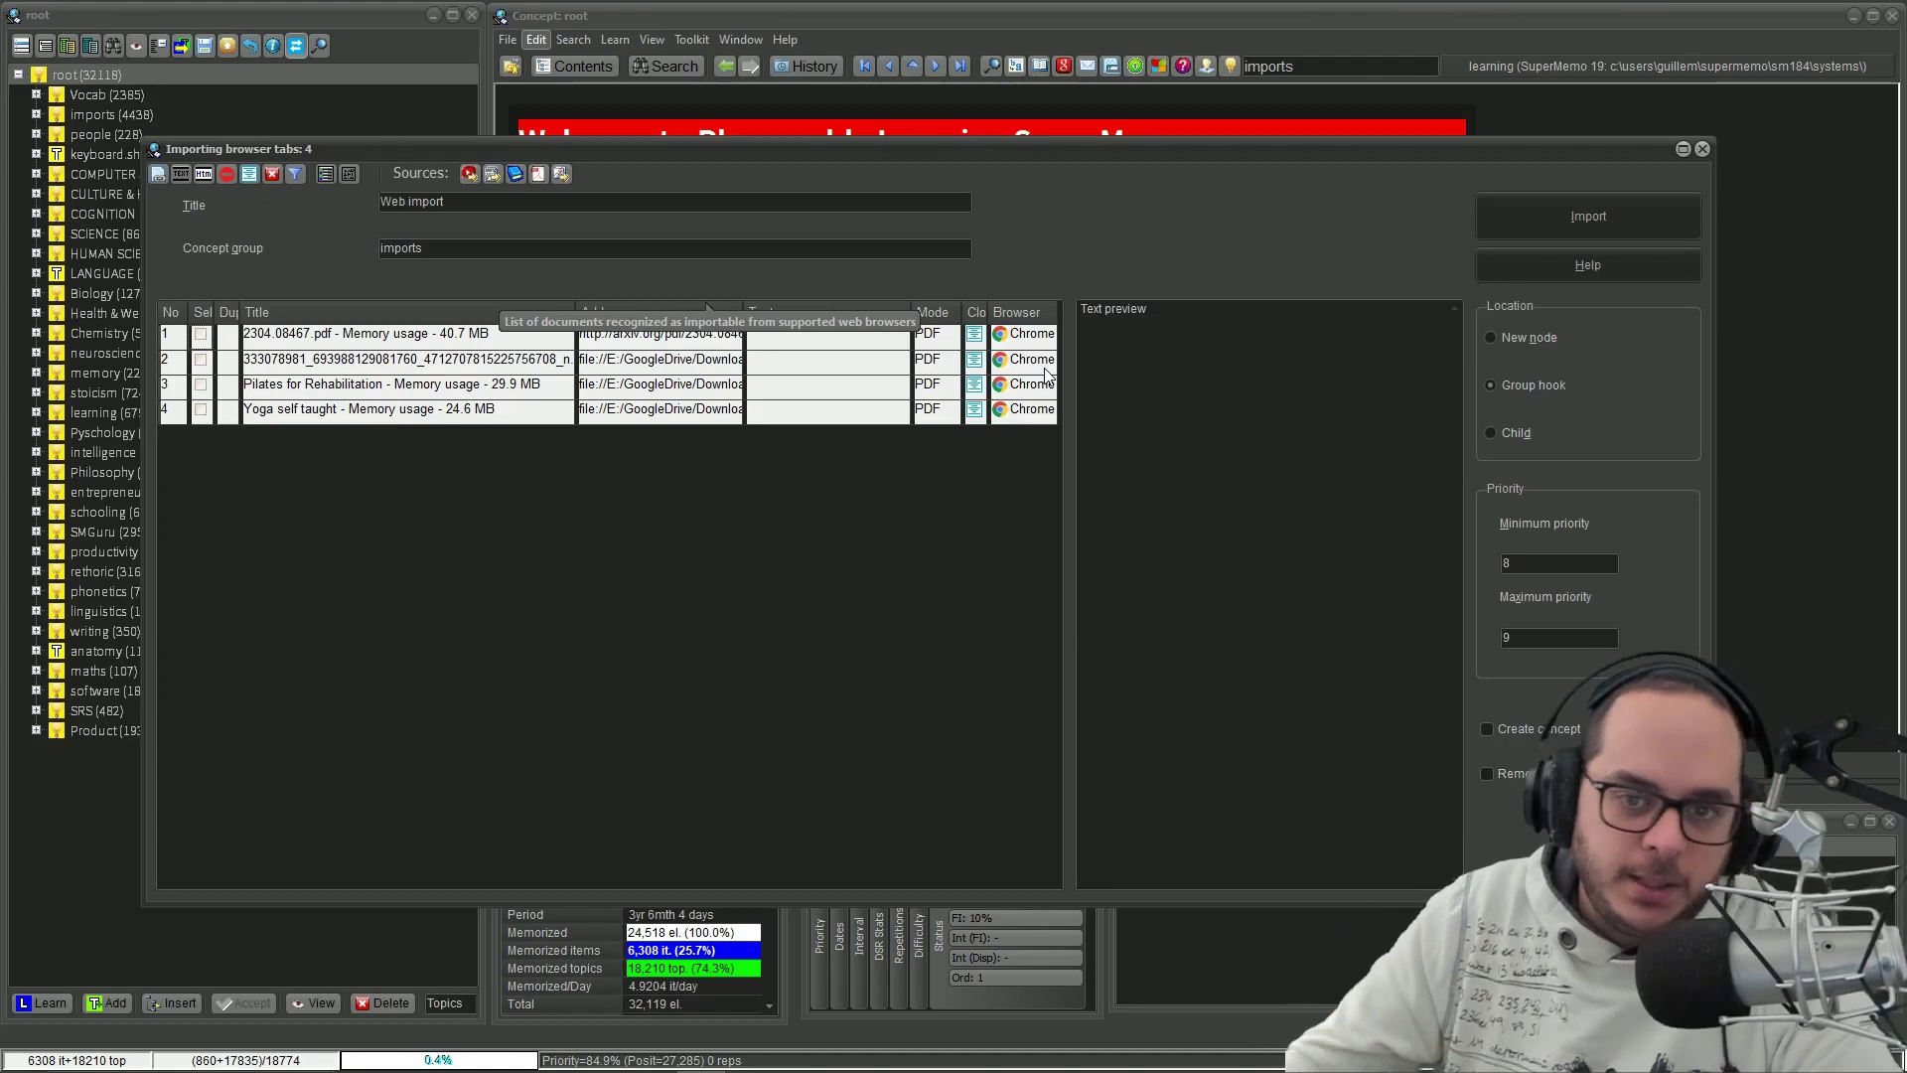
- Mark all four PDF tabs as Sel, import them, and bring up the 2304.08467.pdf article
{"action": "left_click", "coordinate": [201, 334]}
{"action": "left_click", "coordinate": [201, 359]}
{"action": "left_click", "coordinate": [201, 384]}
{"action": "left_click", "coordinate": [201, 409]}
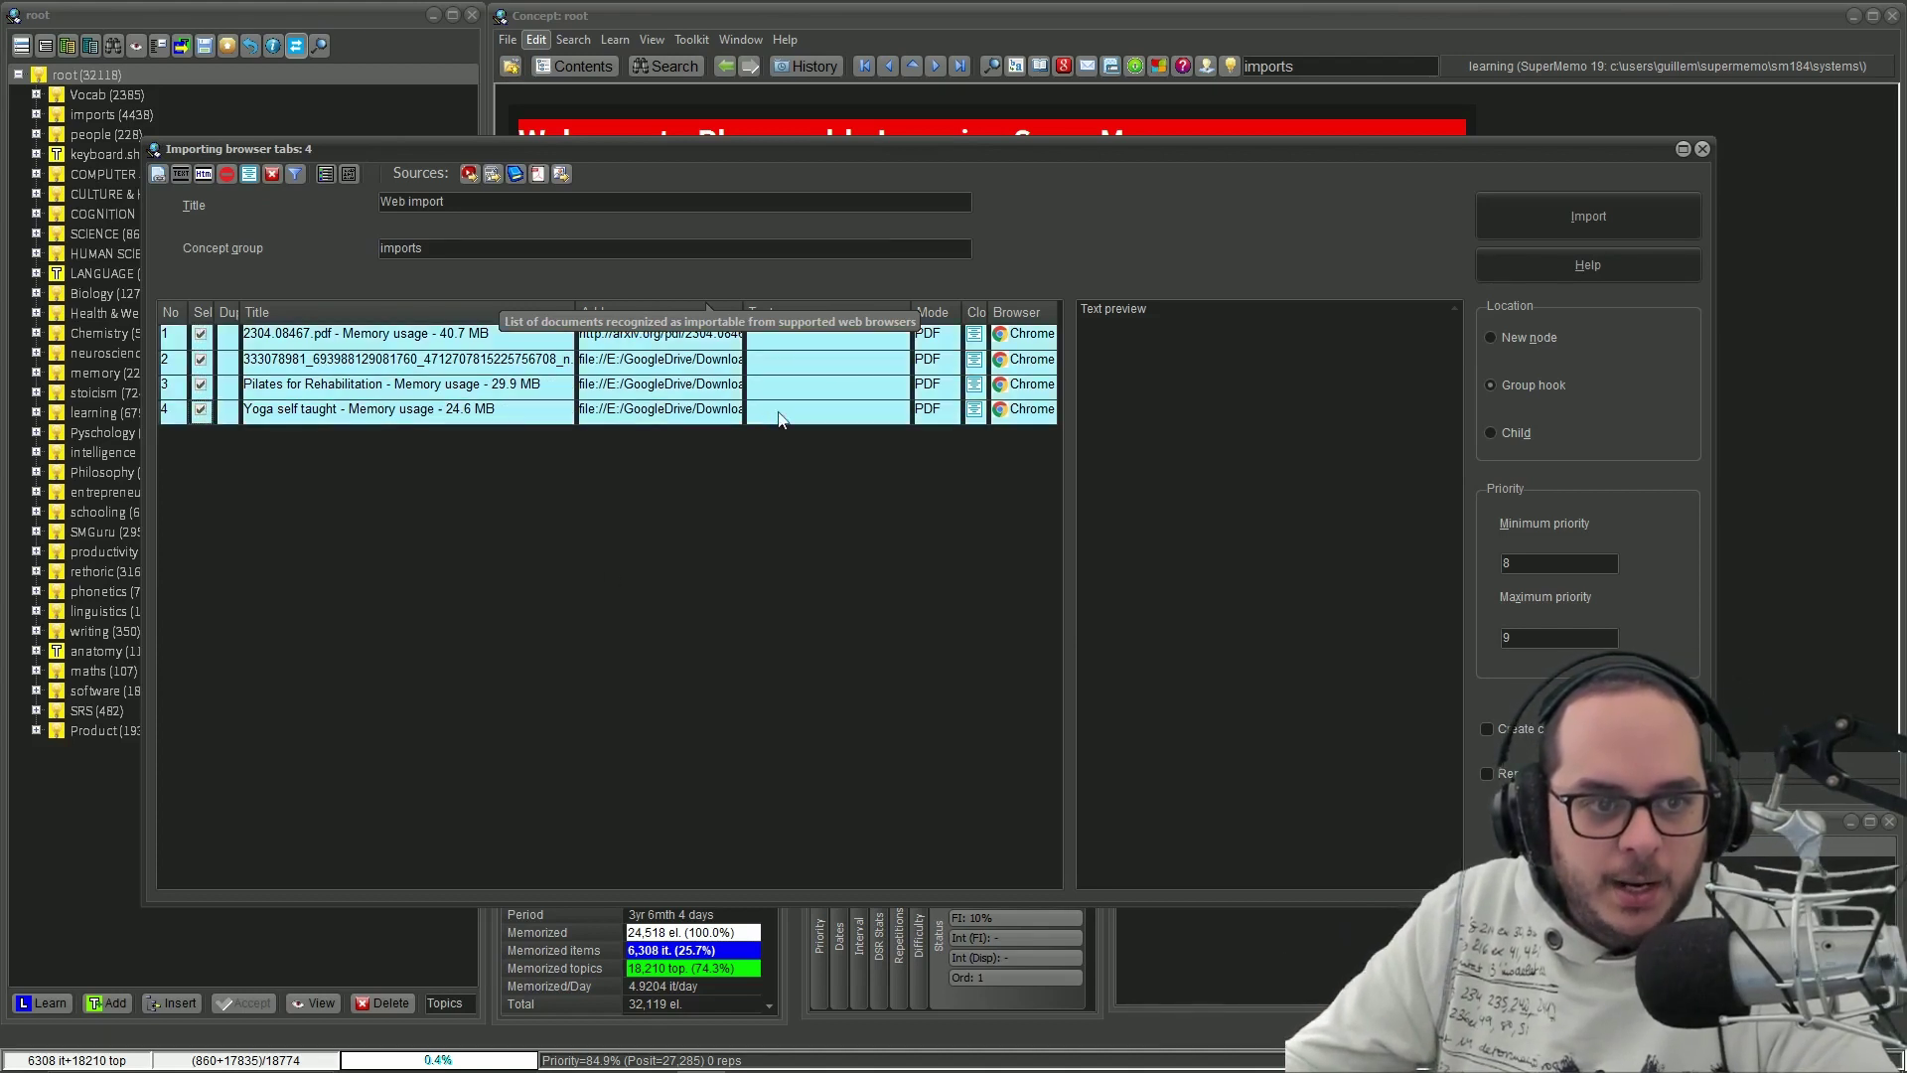
{"action": "left_click", "coordinate": [1523, 230]}
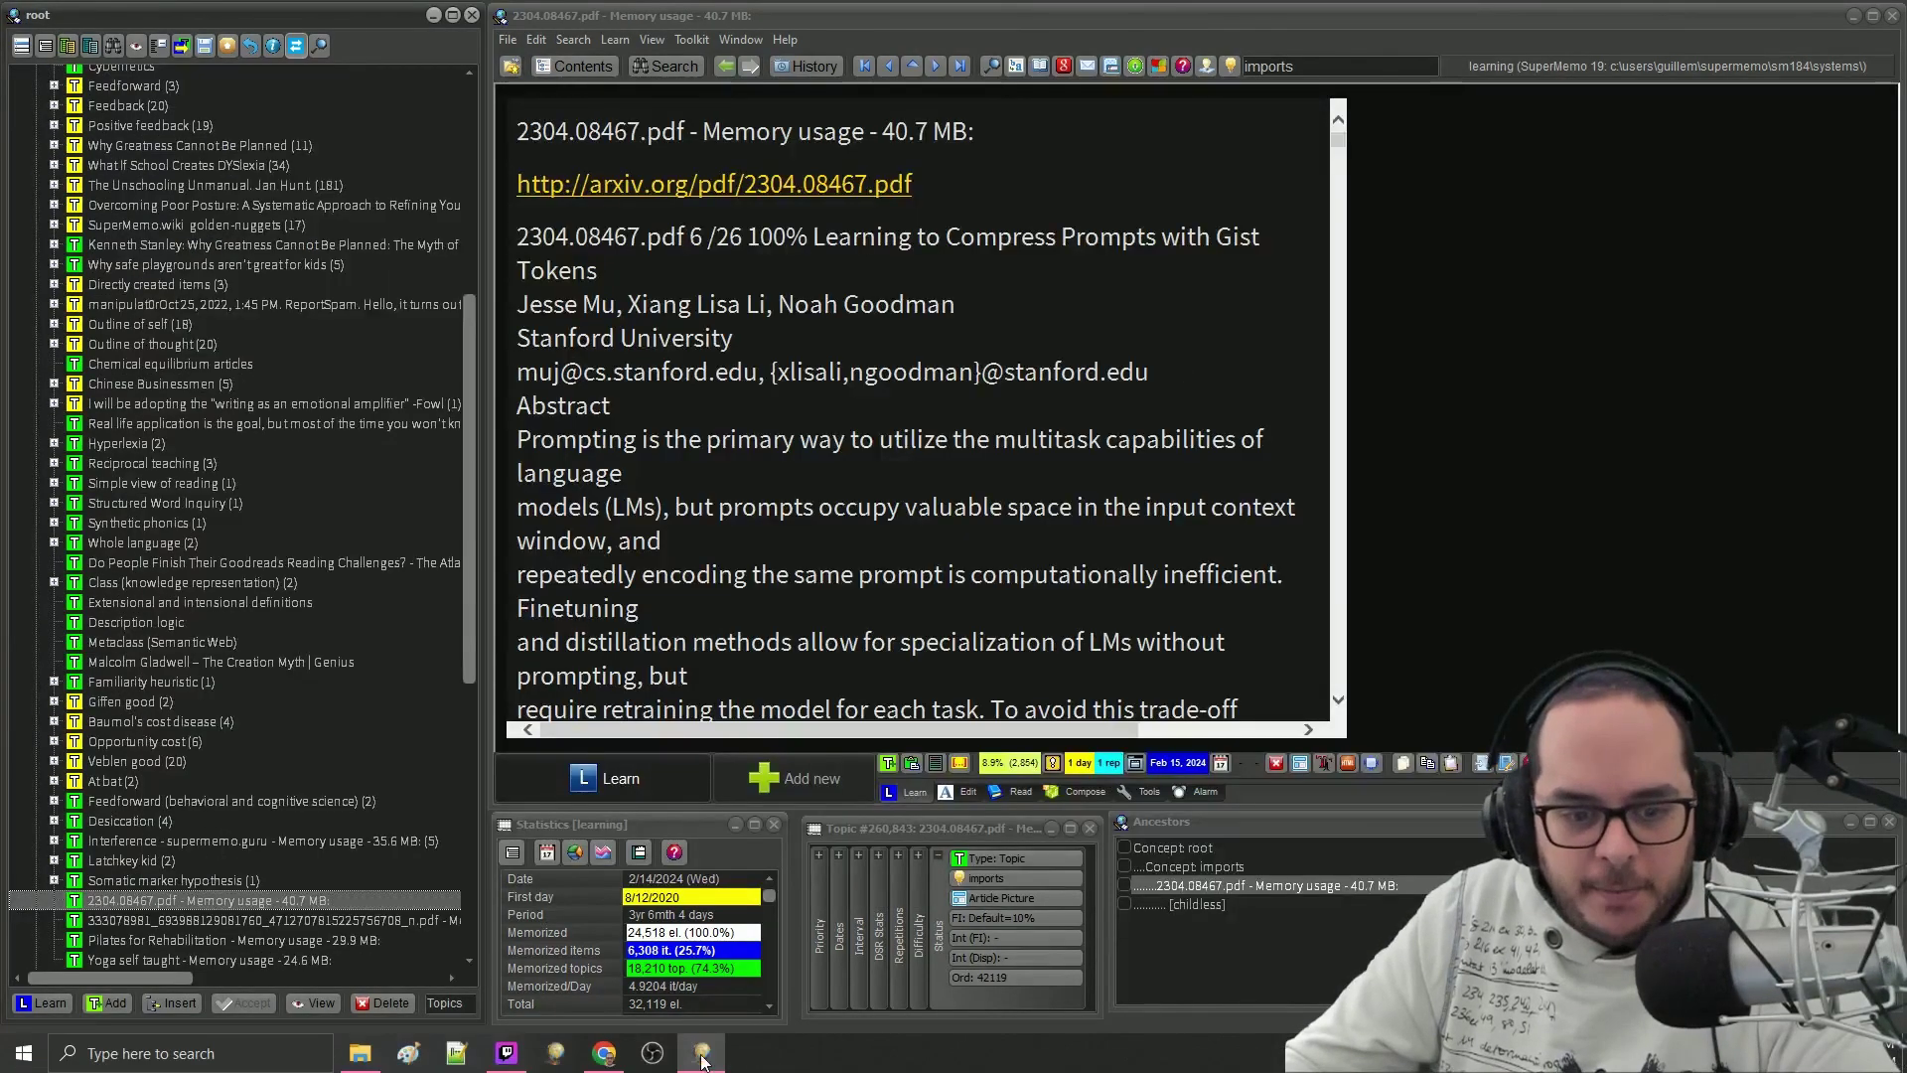
{"action": "left_click", "coordinate": [622, 1057]}
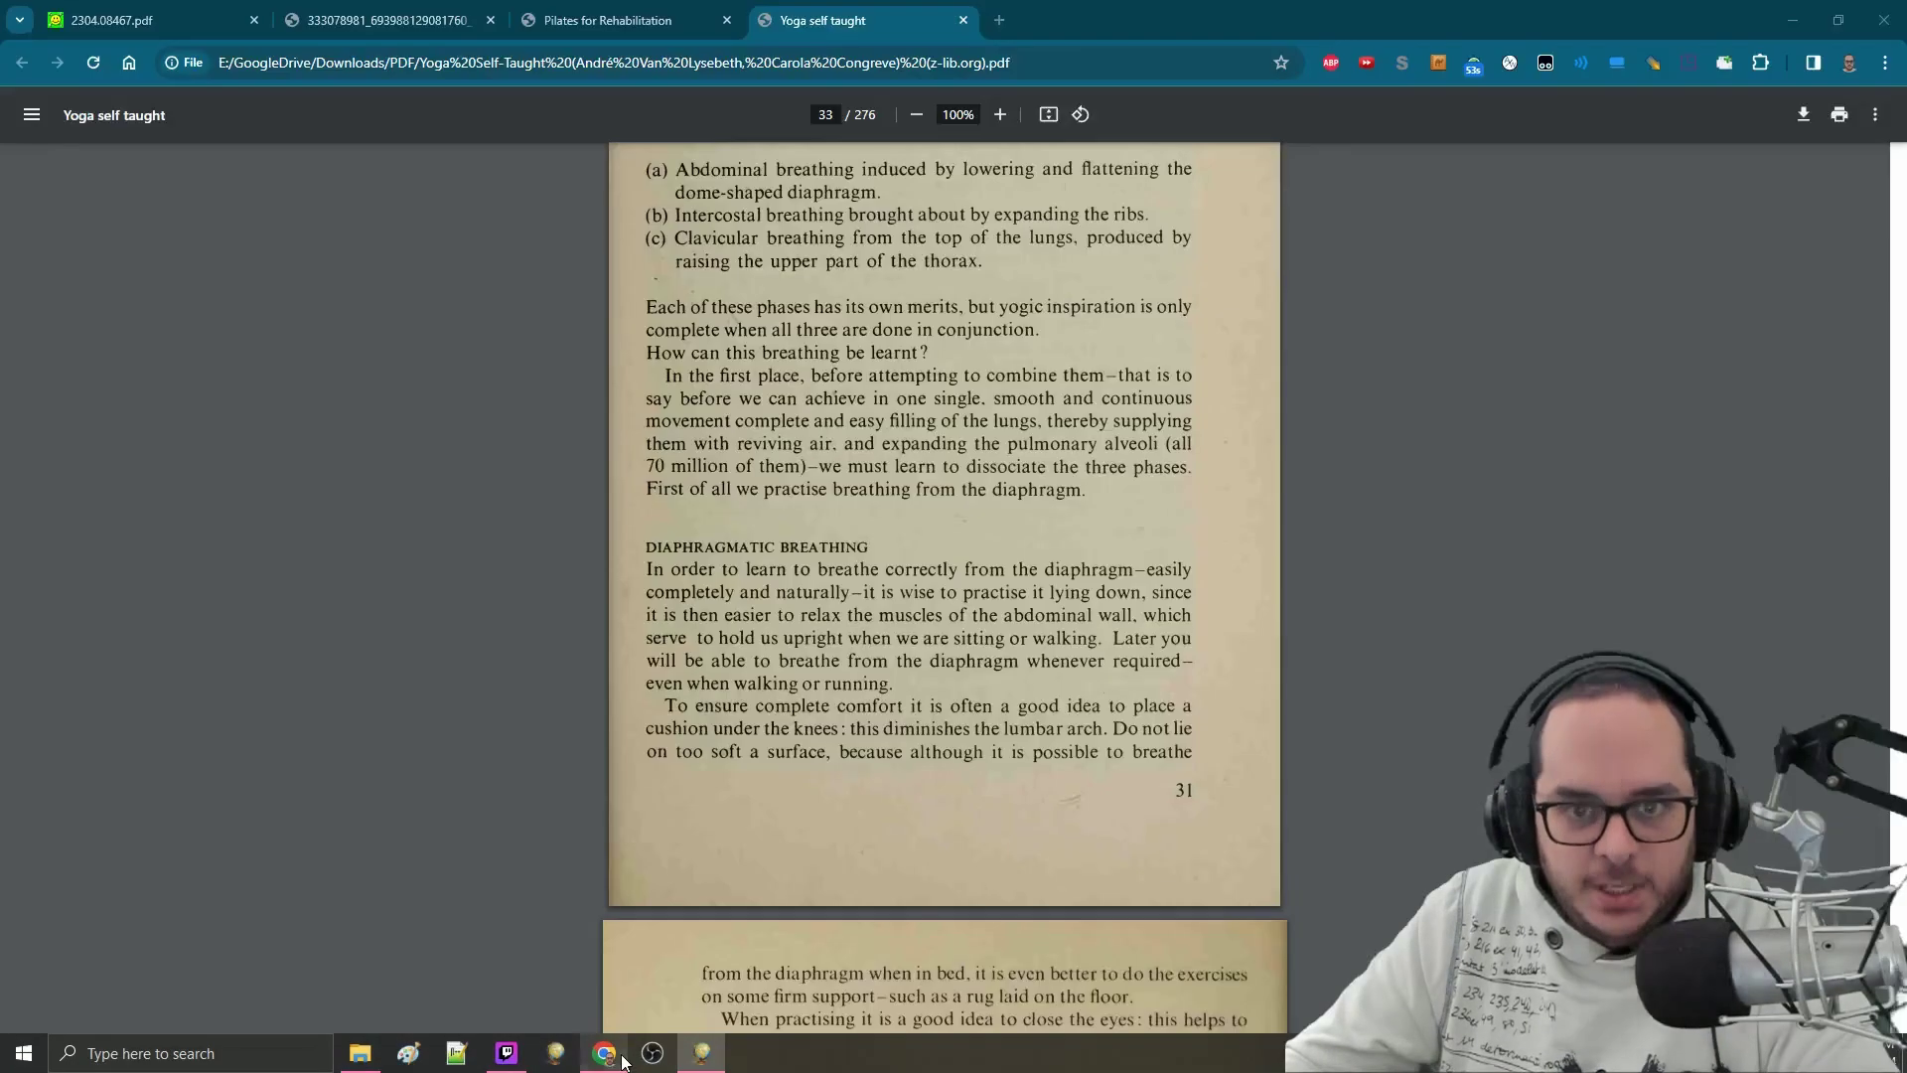
{"action": "left_click", "coordinate": [702, 1053]}
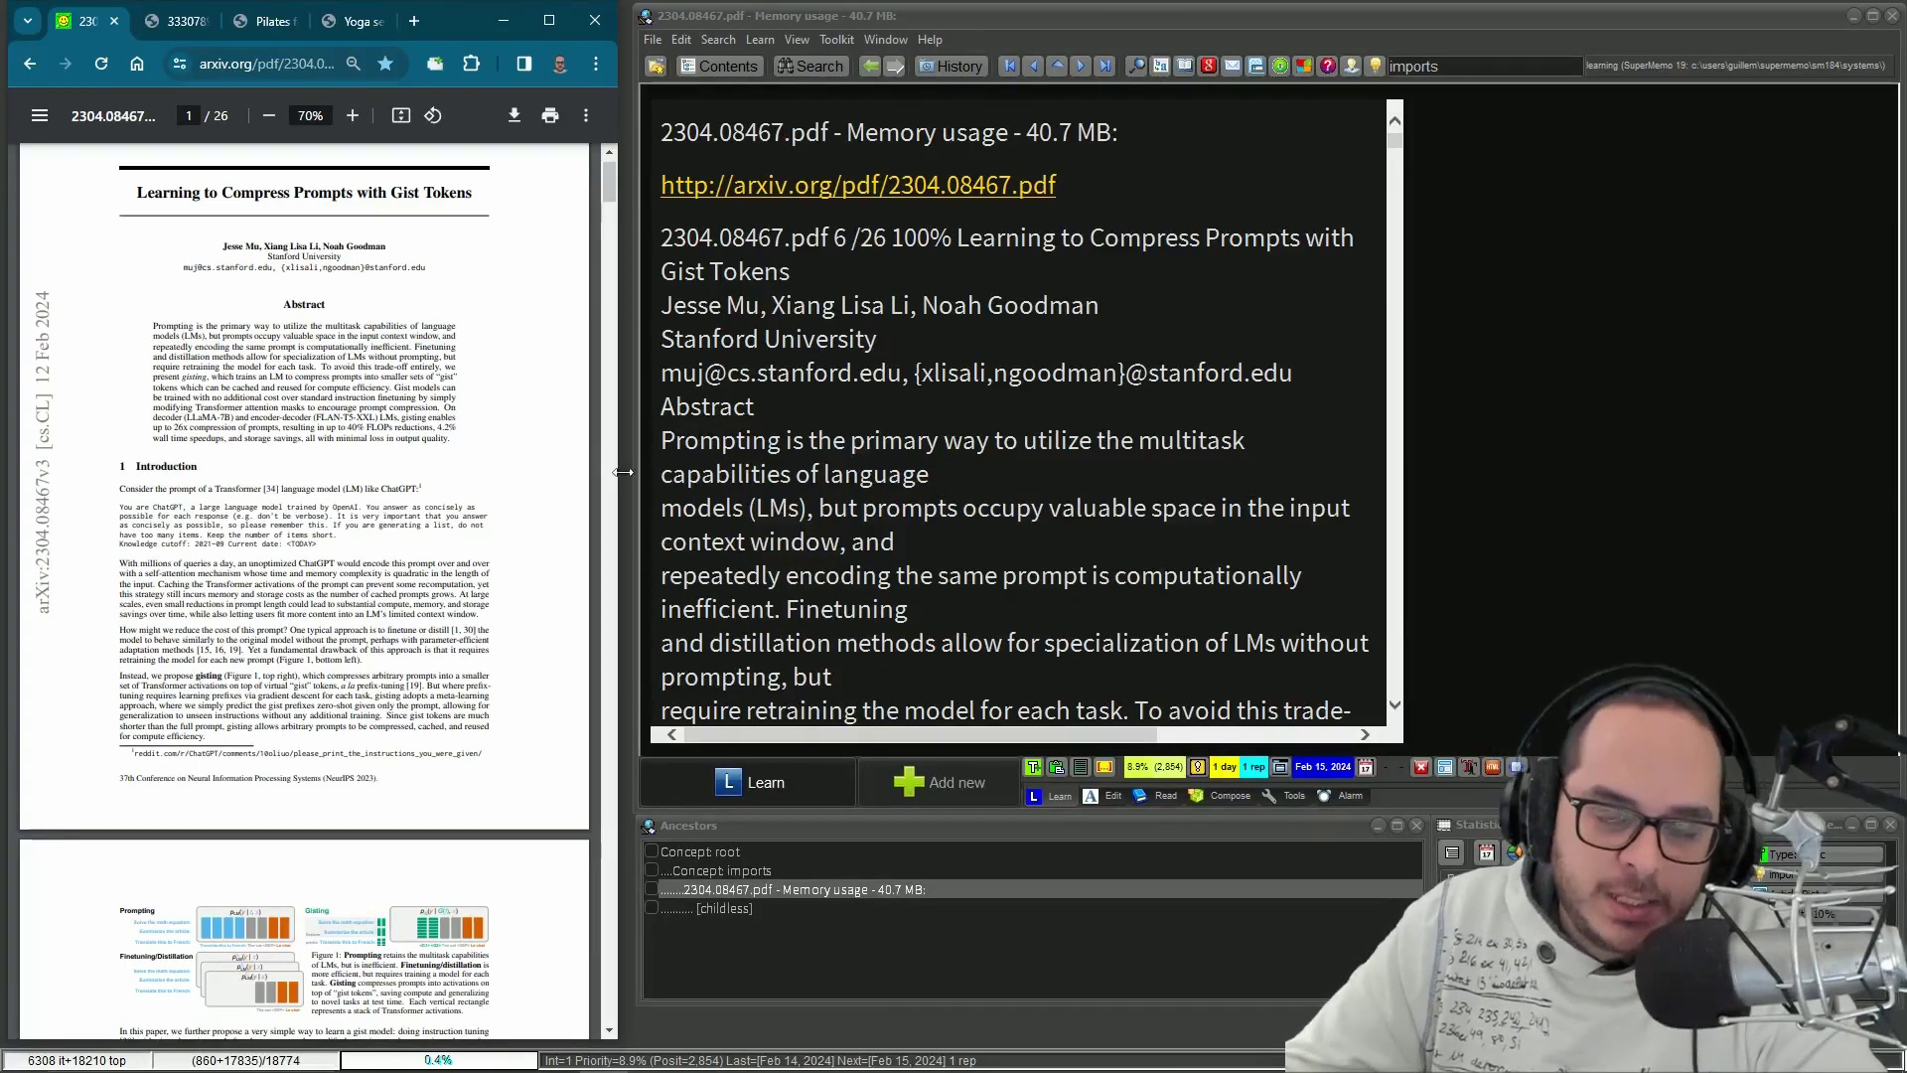
- Read the Gist Tokens article from its abstract down to the page-2 footnotes
{"action": "left_click", "coordinate": [996, 336]}
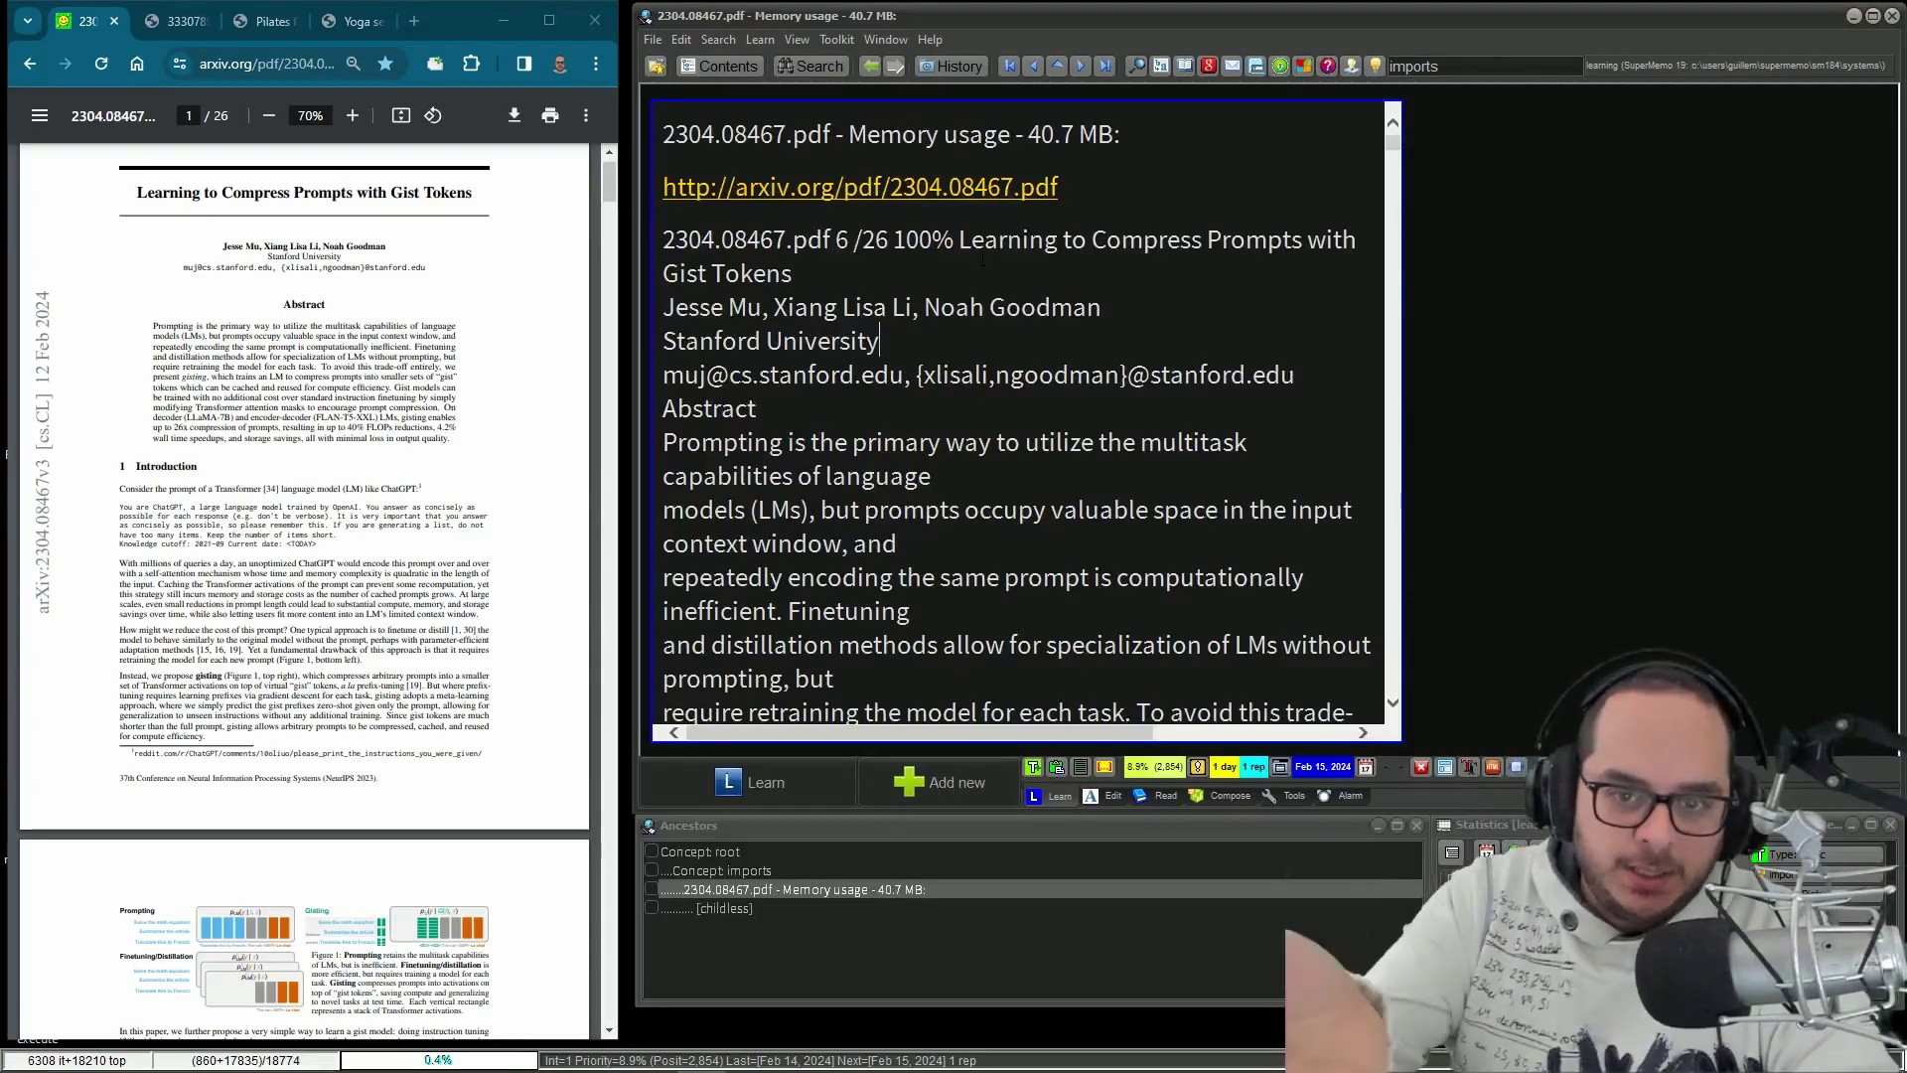
{"action": "scroll", "coordinate": [986, 375], "scroll_direction": "down", "scroll_amount": 3}
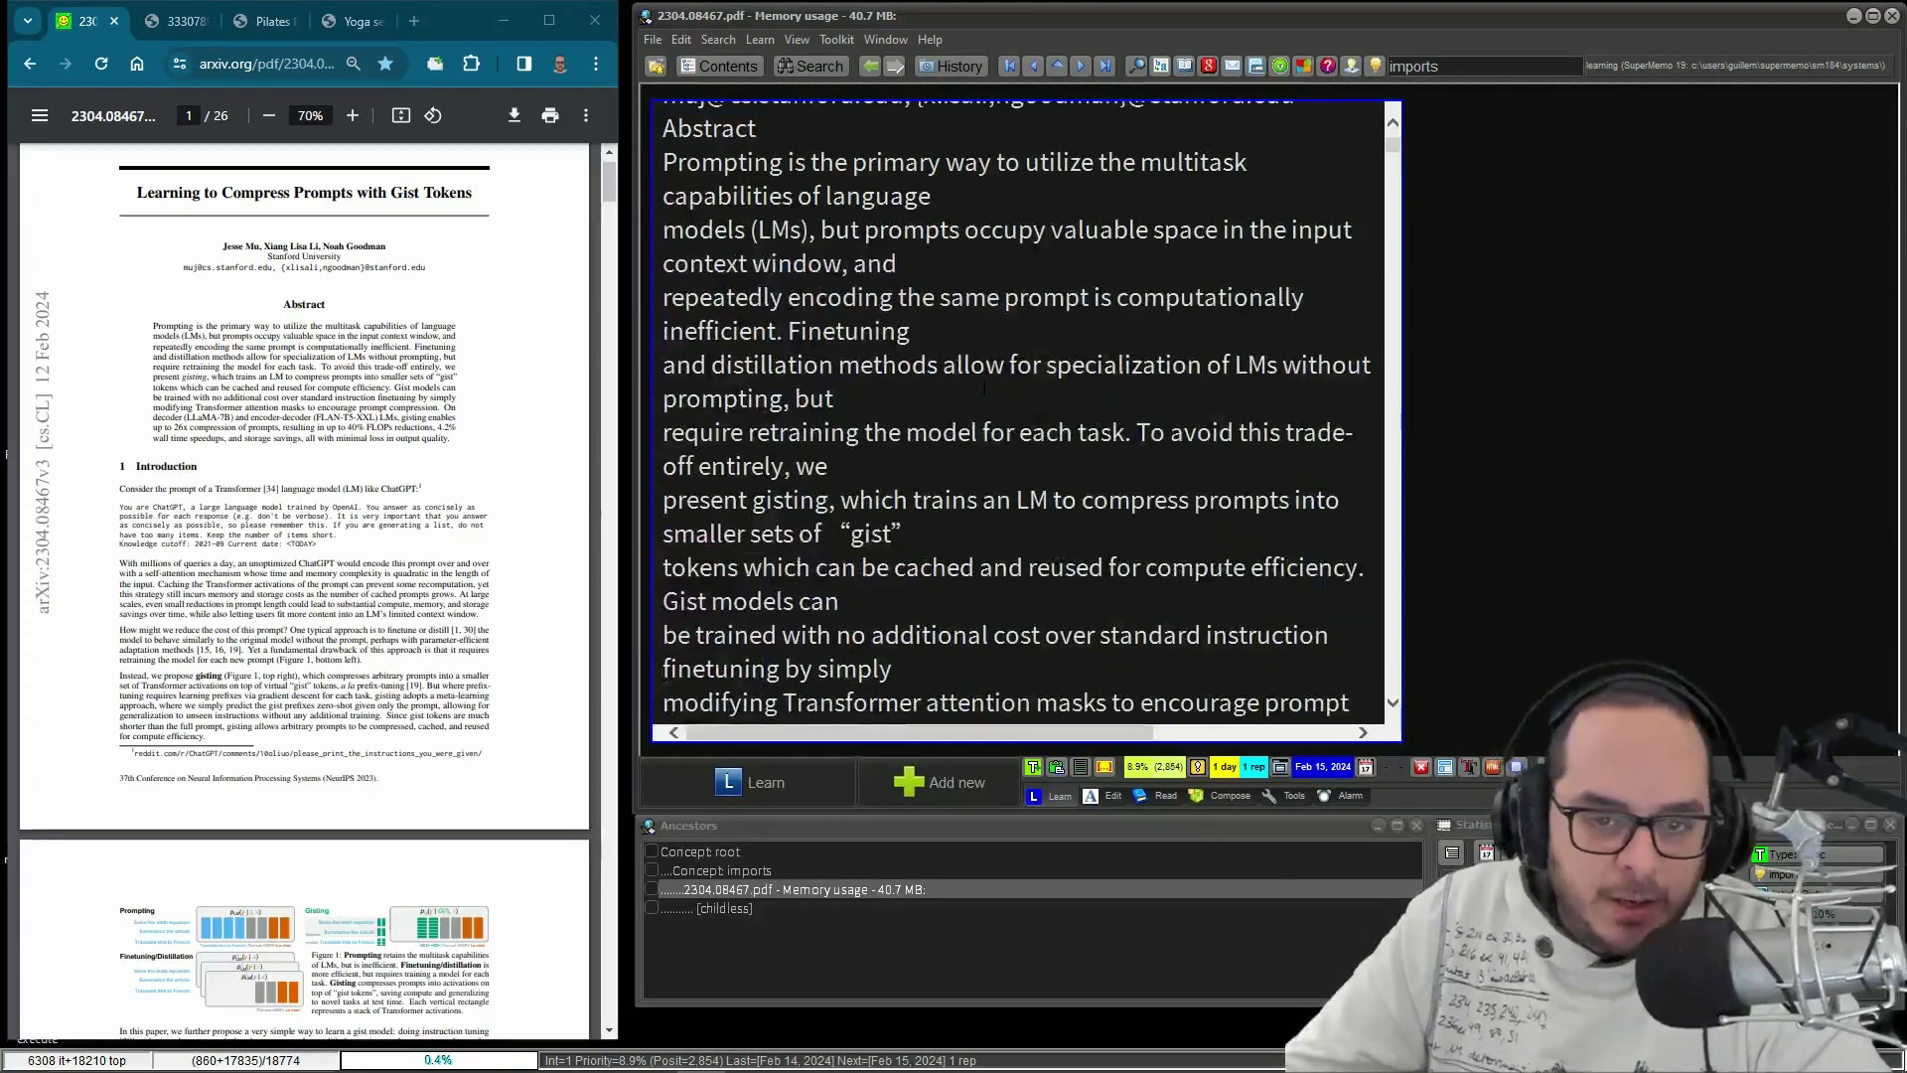
{"action": "key", "text": "ctrl+shift+Right"}
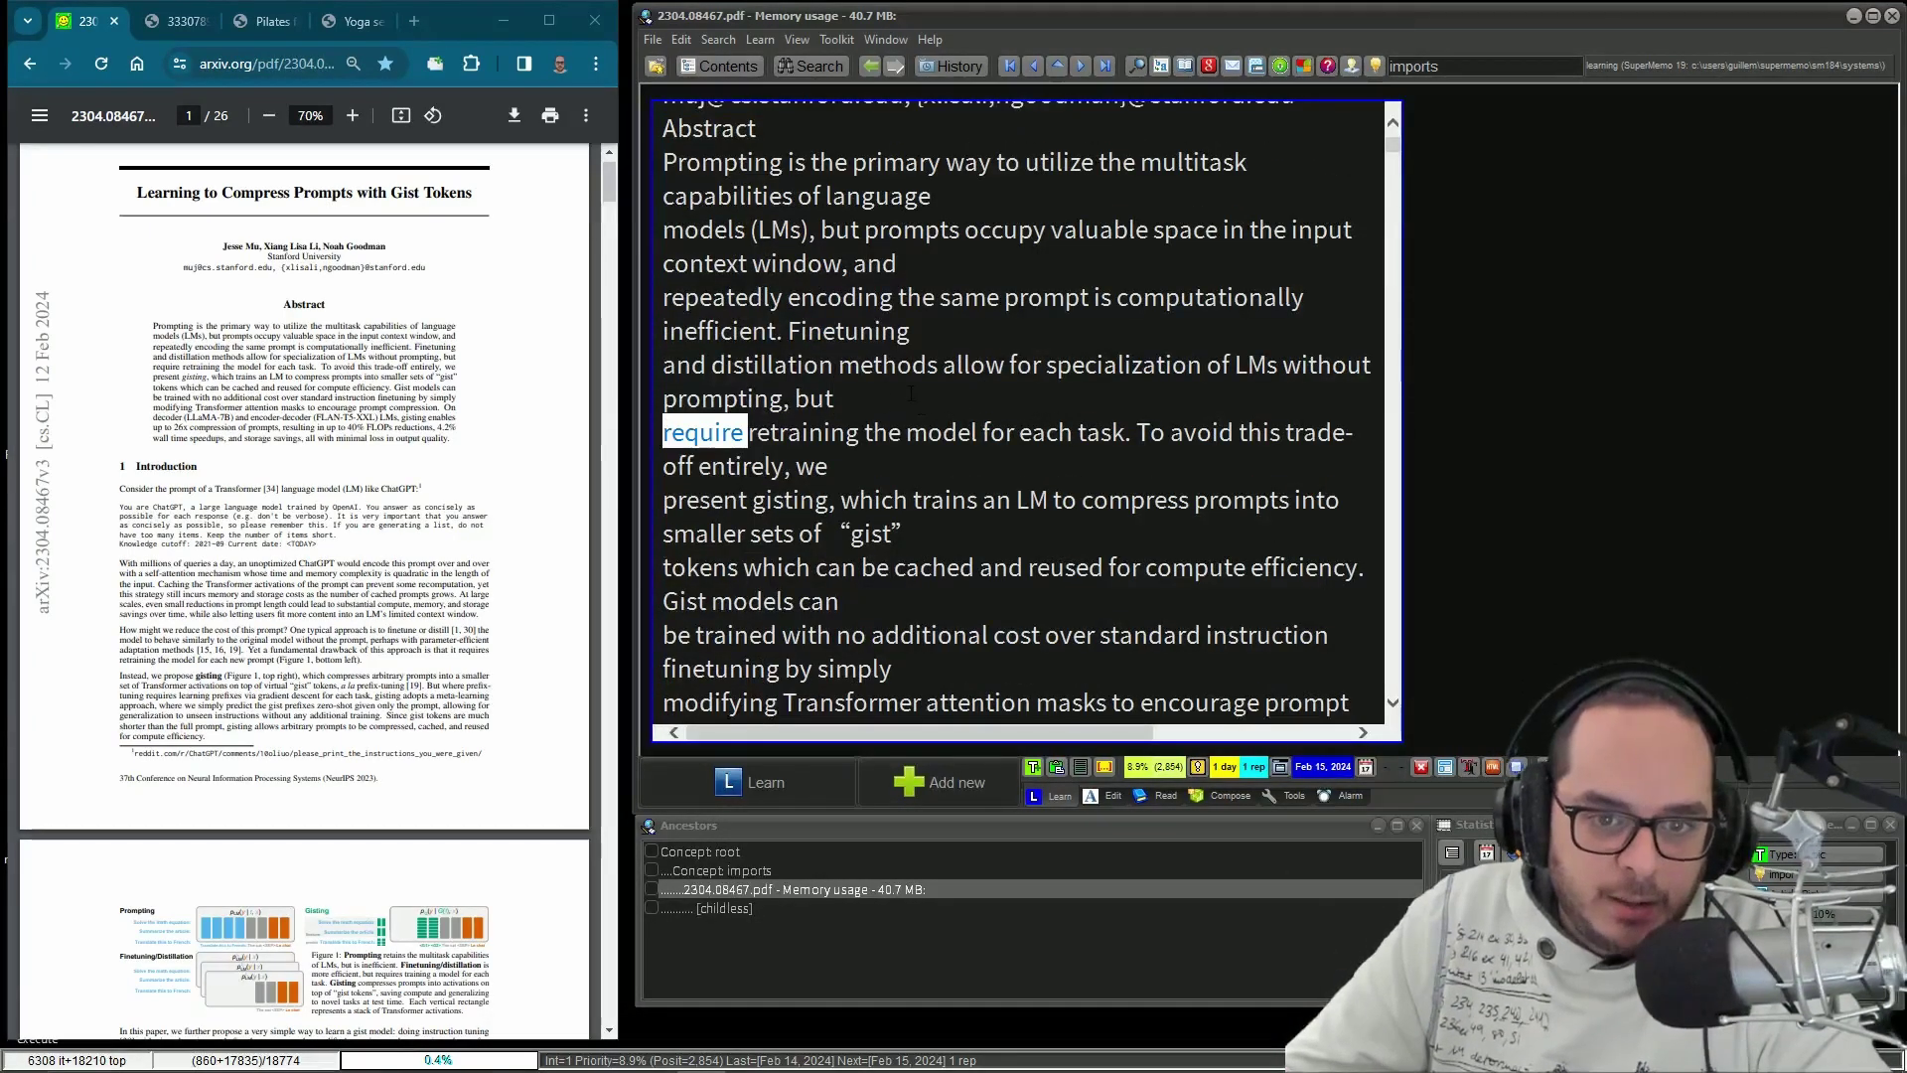
{"action": "left_click", "coordinate": [842, 399]}
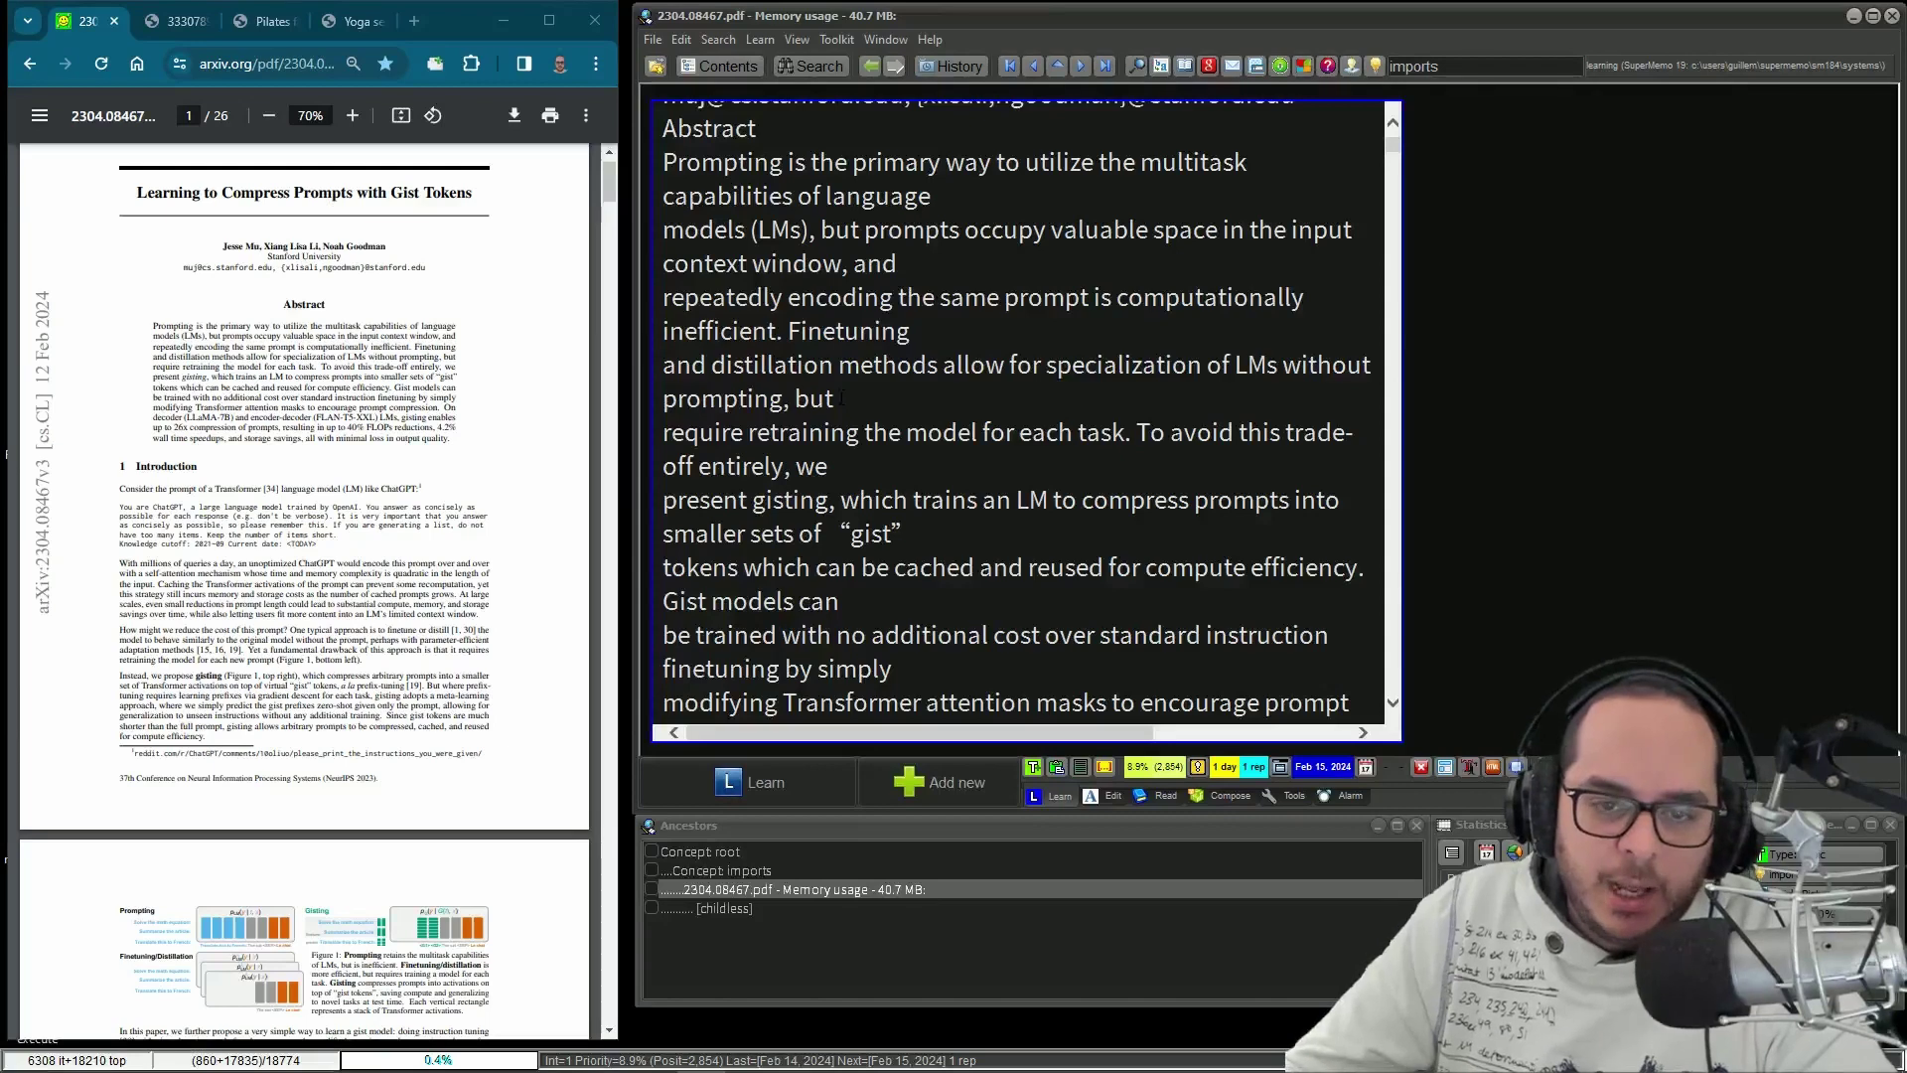
{"action": "scroll", "coordinate": [1032, 328], "scroll_direction": "down", "scroll_amount": 10}
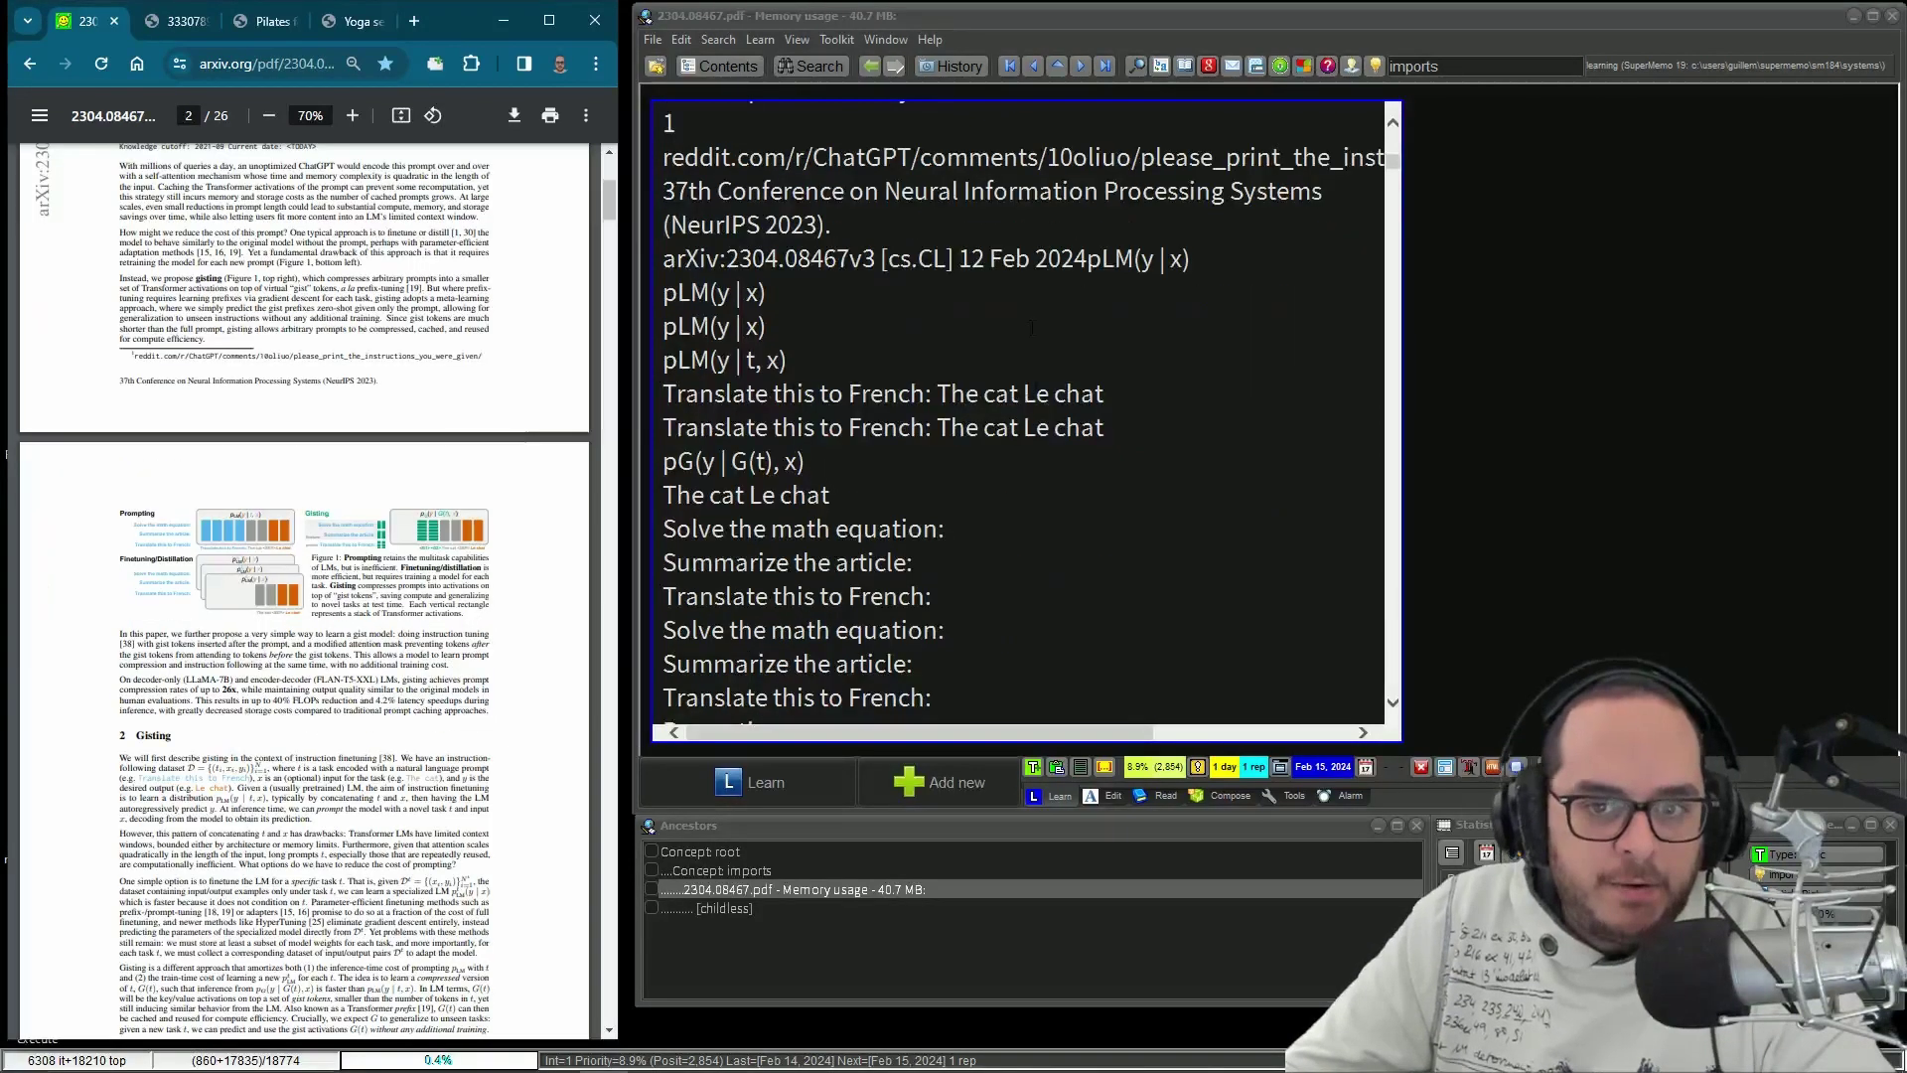
{"action": "left_click", "coordinate": [1031, 327]}
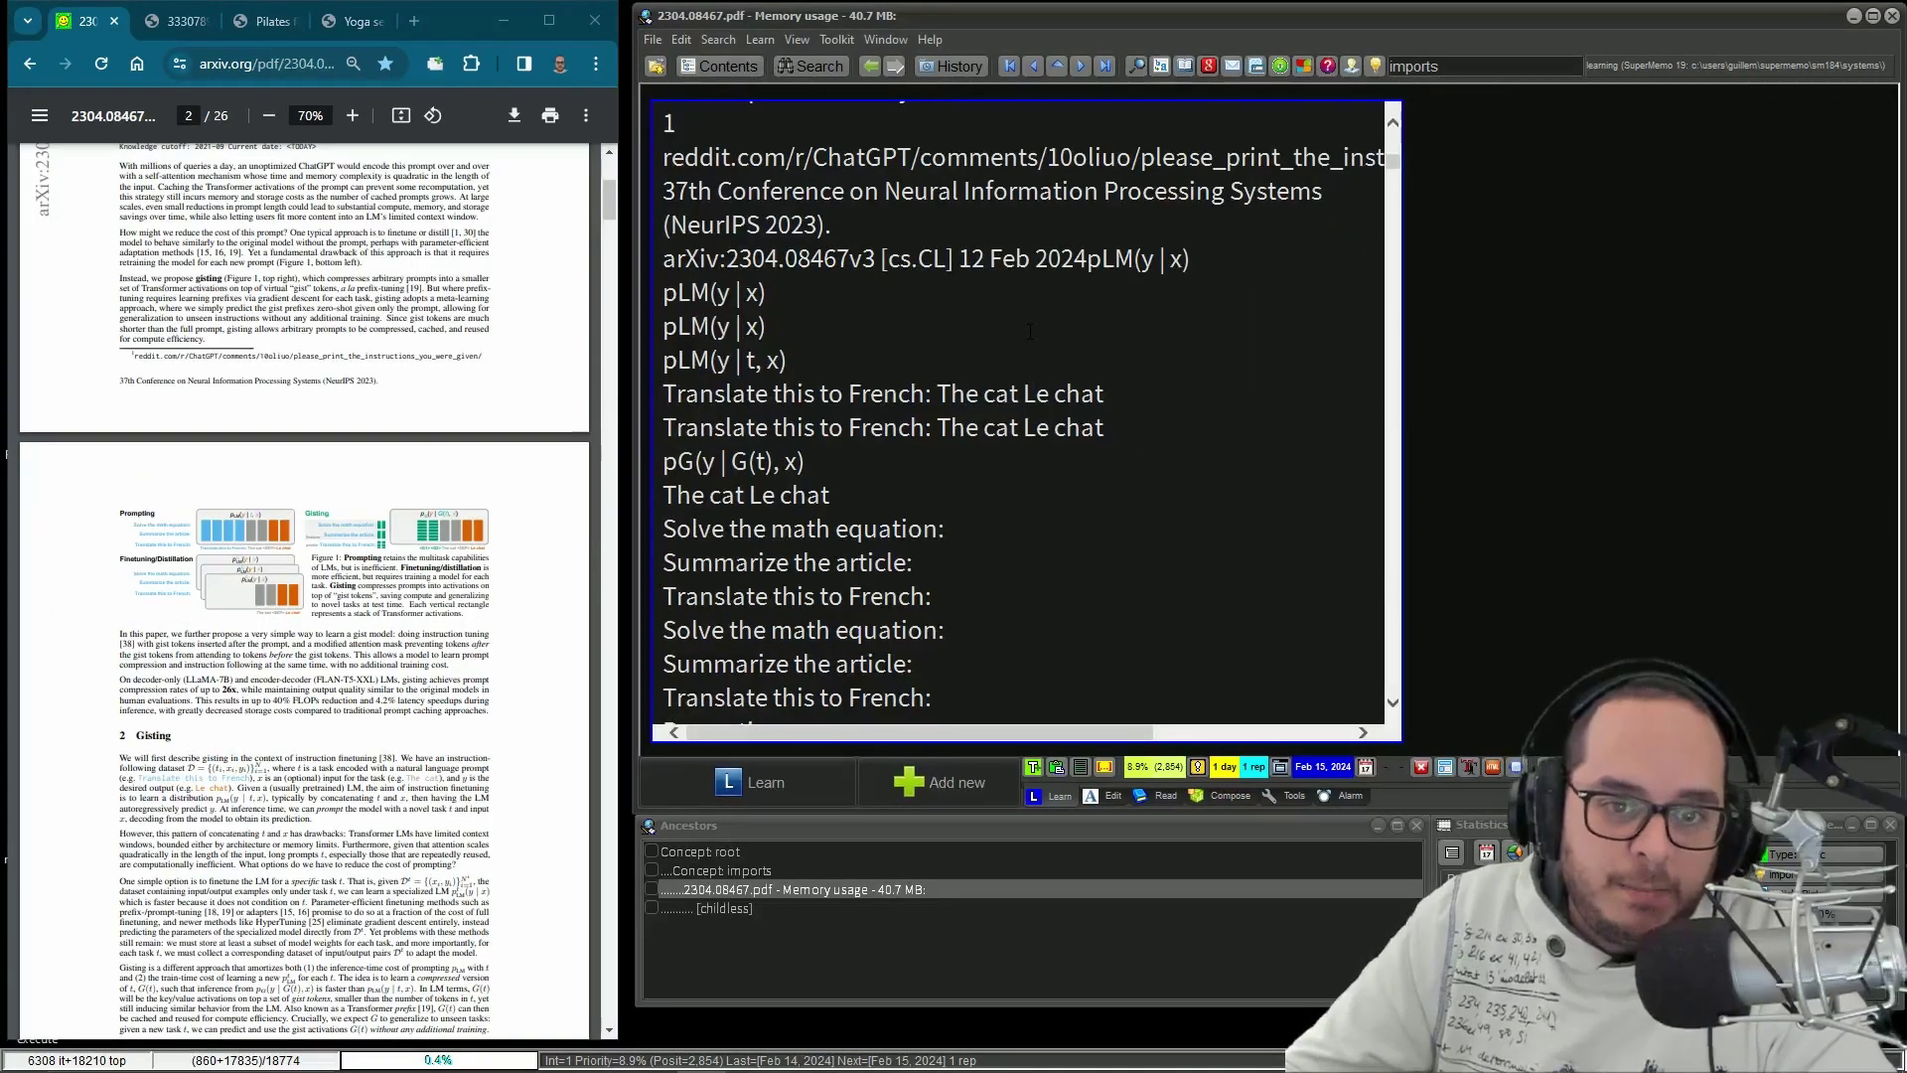
- Check the article's stored images, then compare its text with section 3 of the PDF
{"action": "key", "text": "ctrl+F8"}
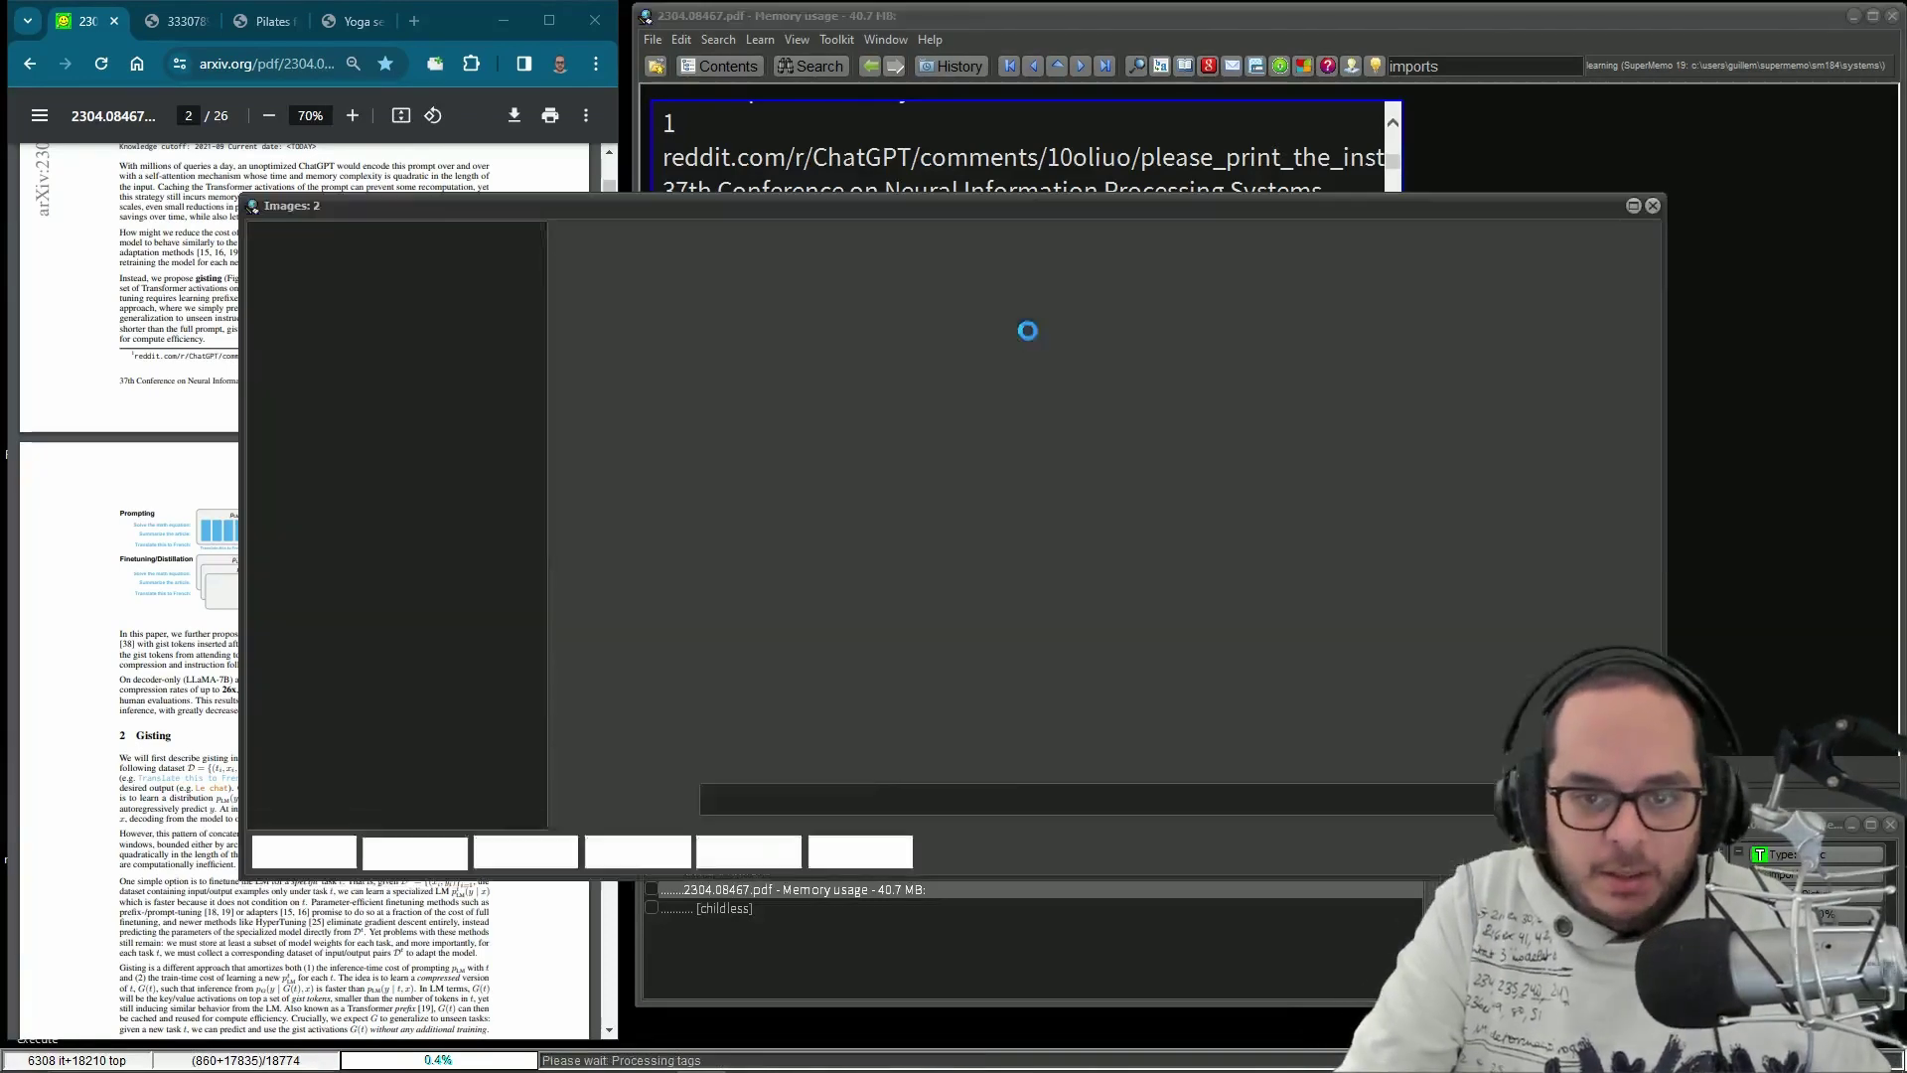
{"action": "key", "text": "Escape"}
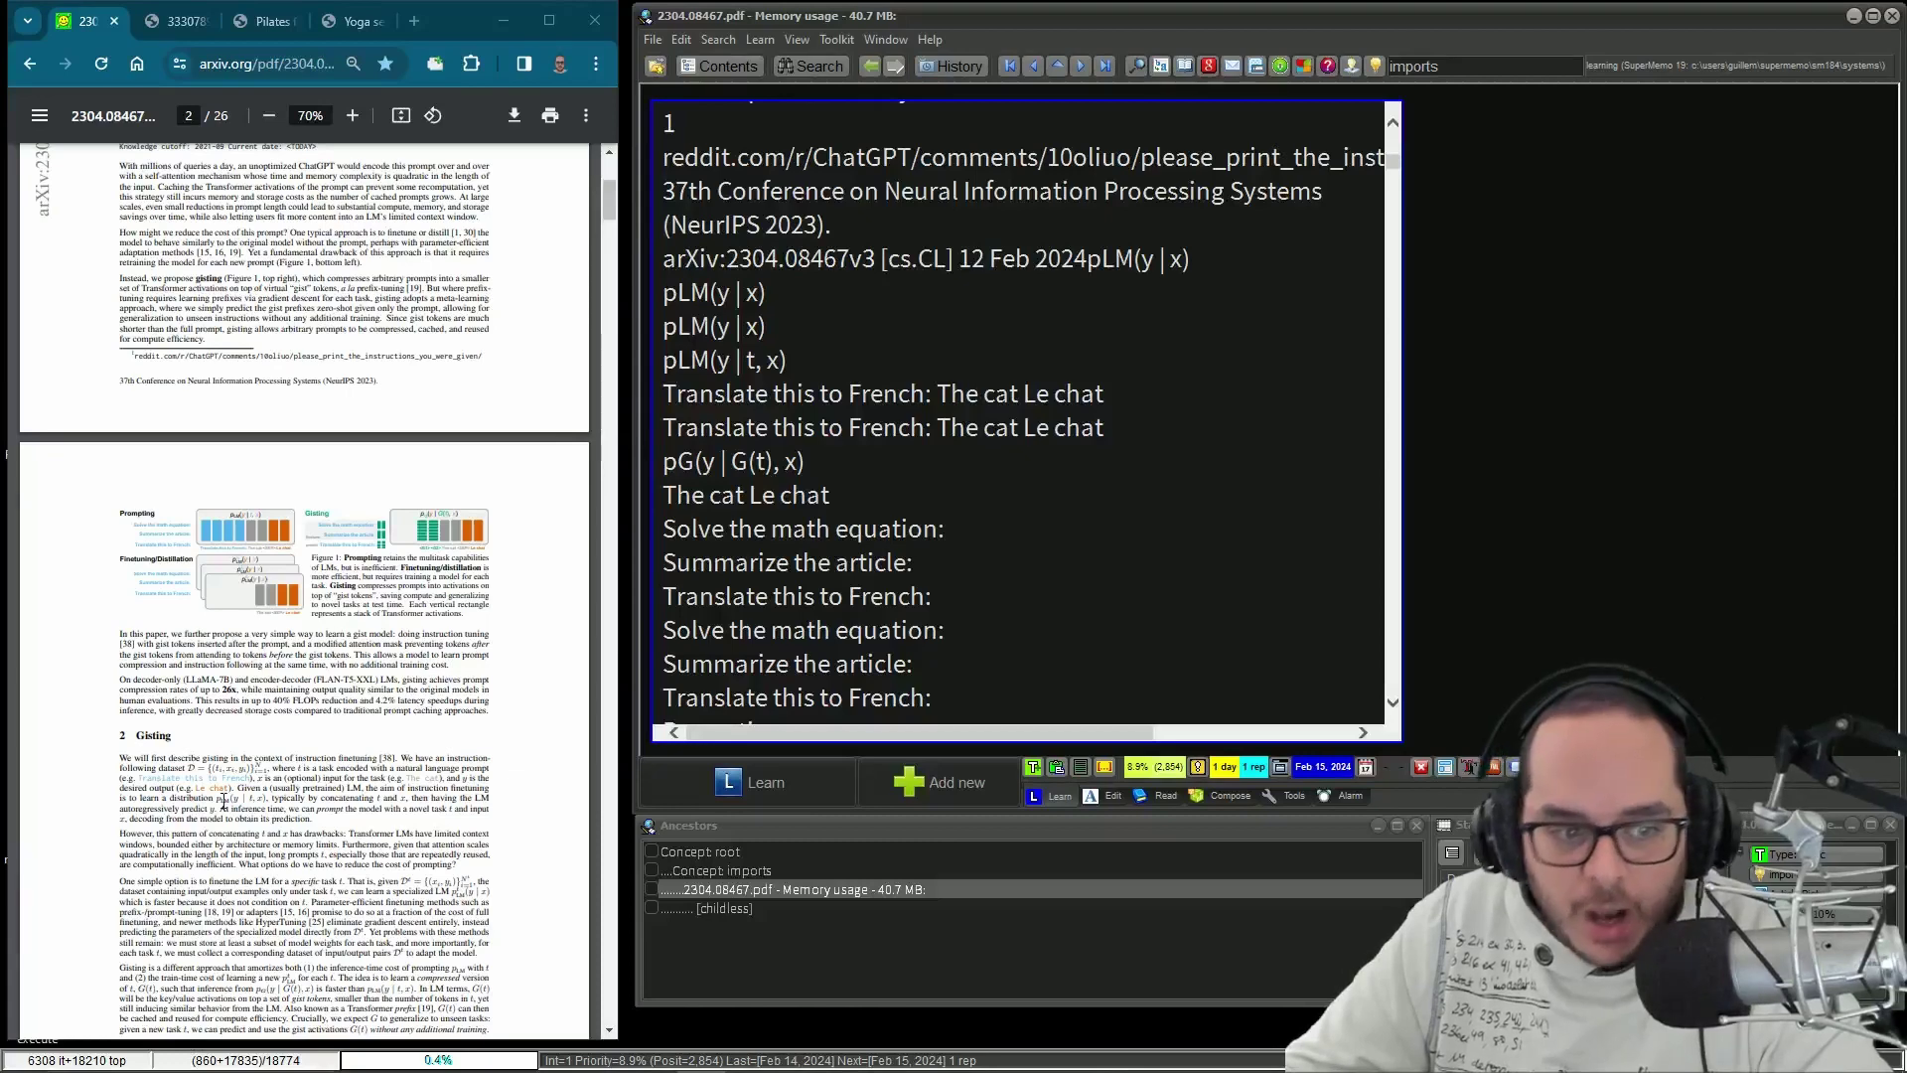
{"action": "left_click", "coordinate": [231, 785]}
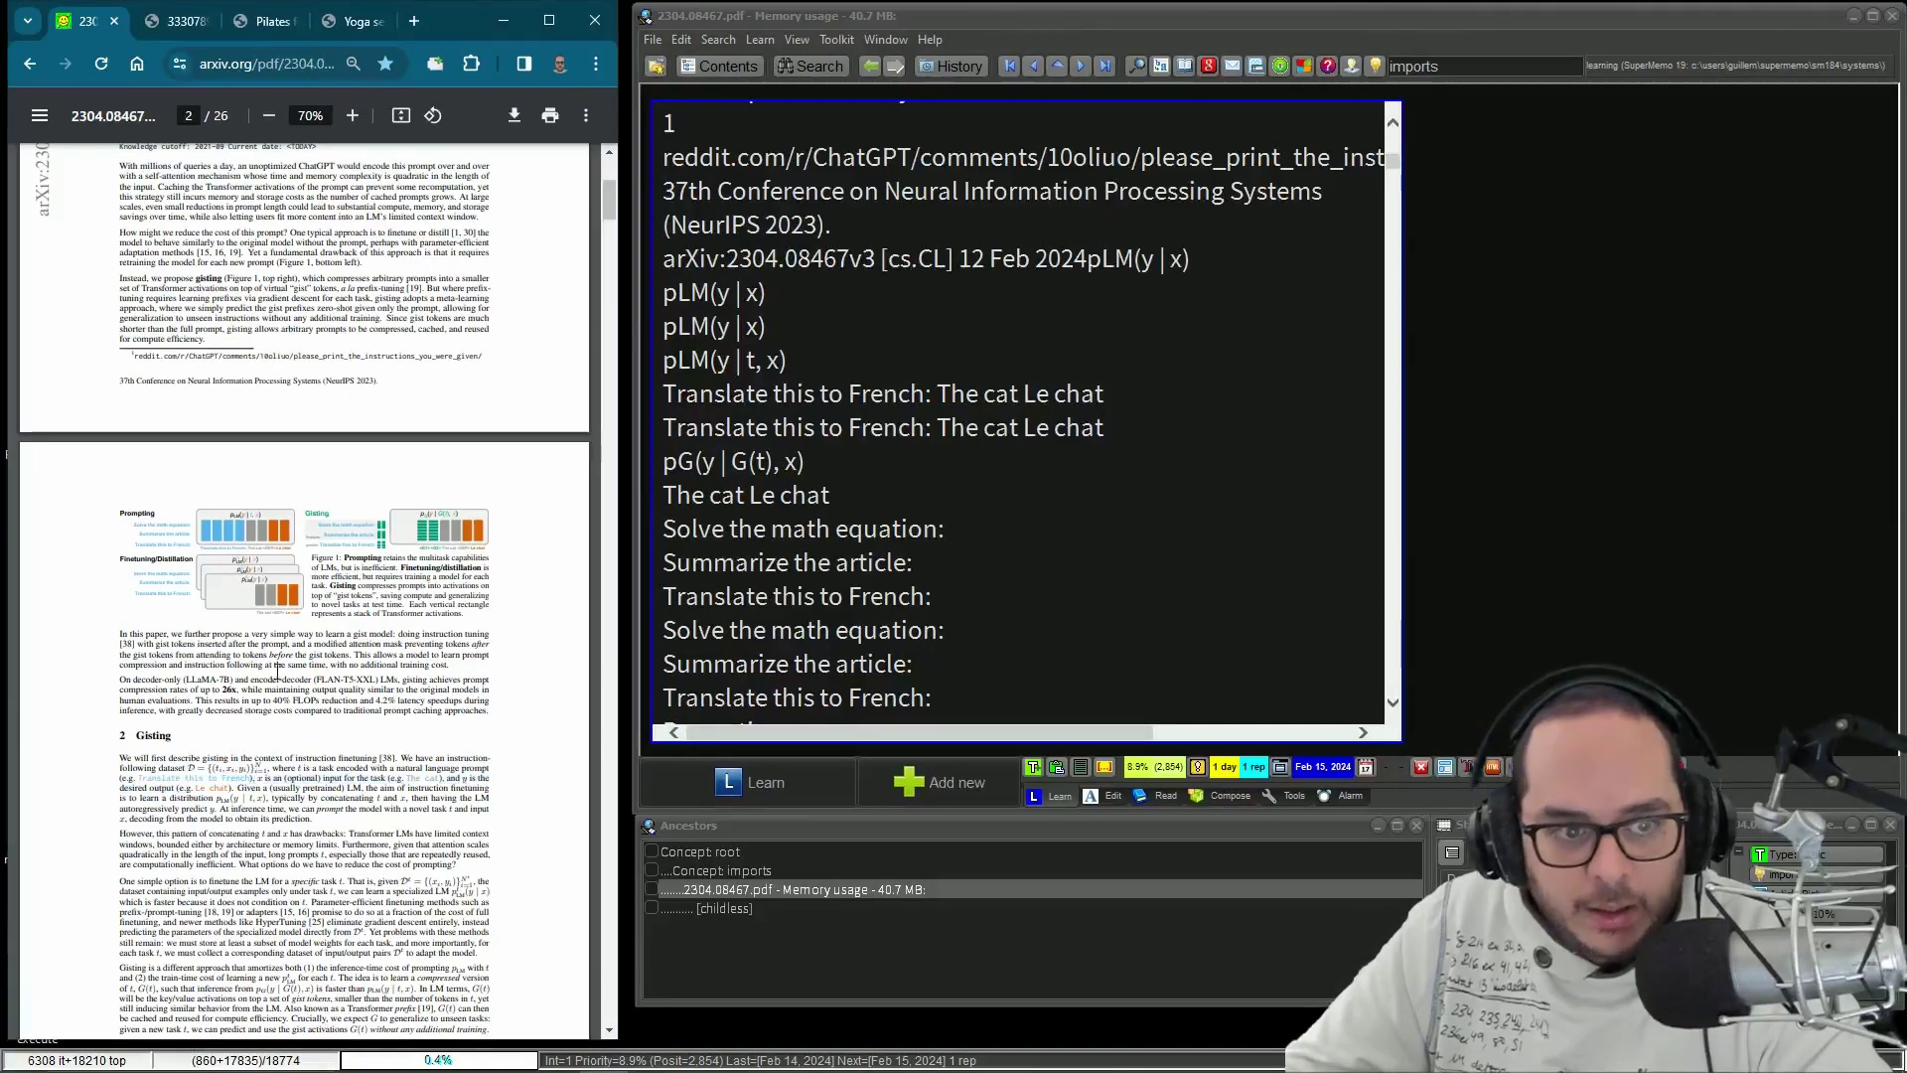
{"action": "scroll", "coordinate": [277, 673], "scroll_direction": "down", "scroll_amount": 10}
{"action": "mouse_move", "coordinate": [407, 406]}
{"action": "left_mouse_down"}
{"action": "mouse_move", "coordinate": [338, 417]}
{"action": "mouse_move", "coordinate": [477, 433]}
{"action": "mouse_move", "coordinate": [408, 427]}
{"action": "left_mouse_up"}
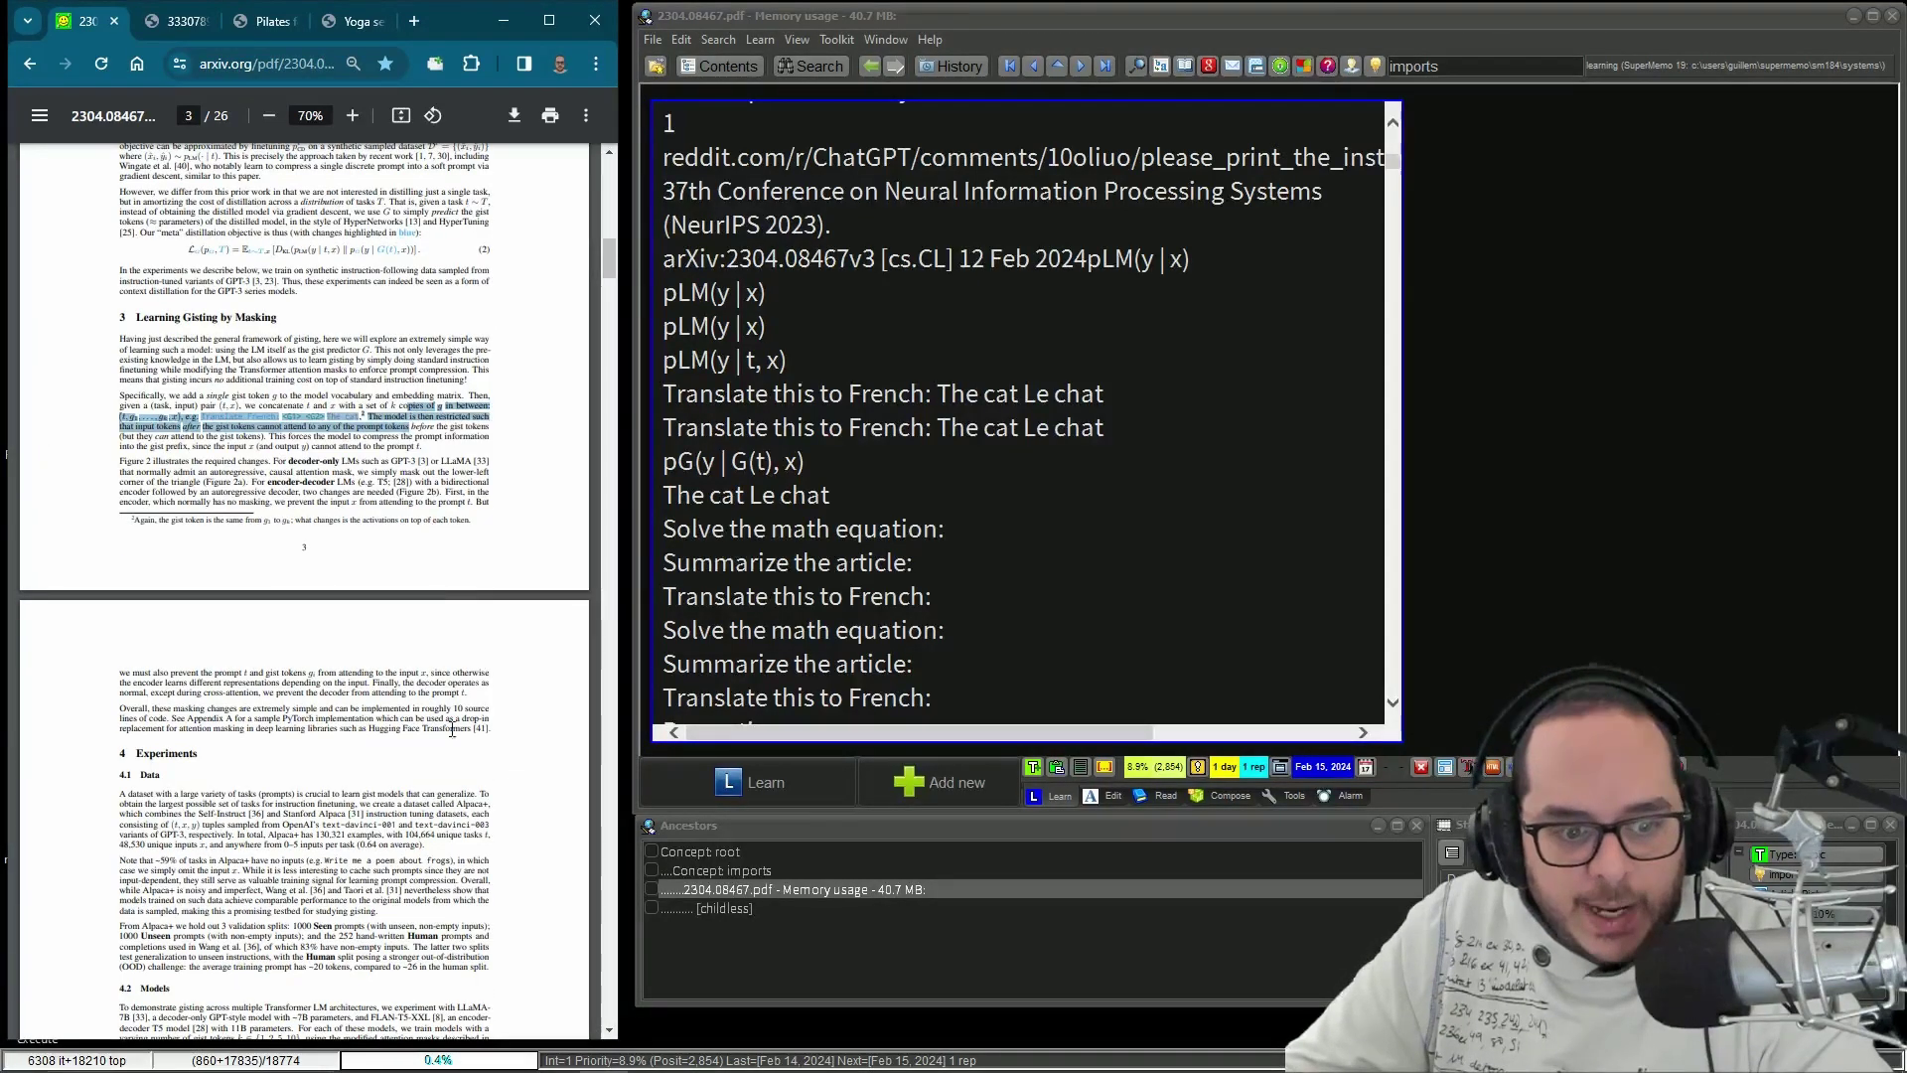
{"action": "scroll", "coordinate": [410, 608], "scroll_direction": "down", "scroll_amount": 4}
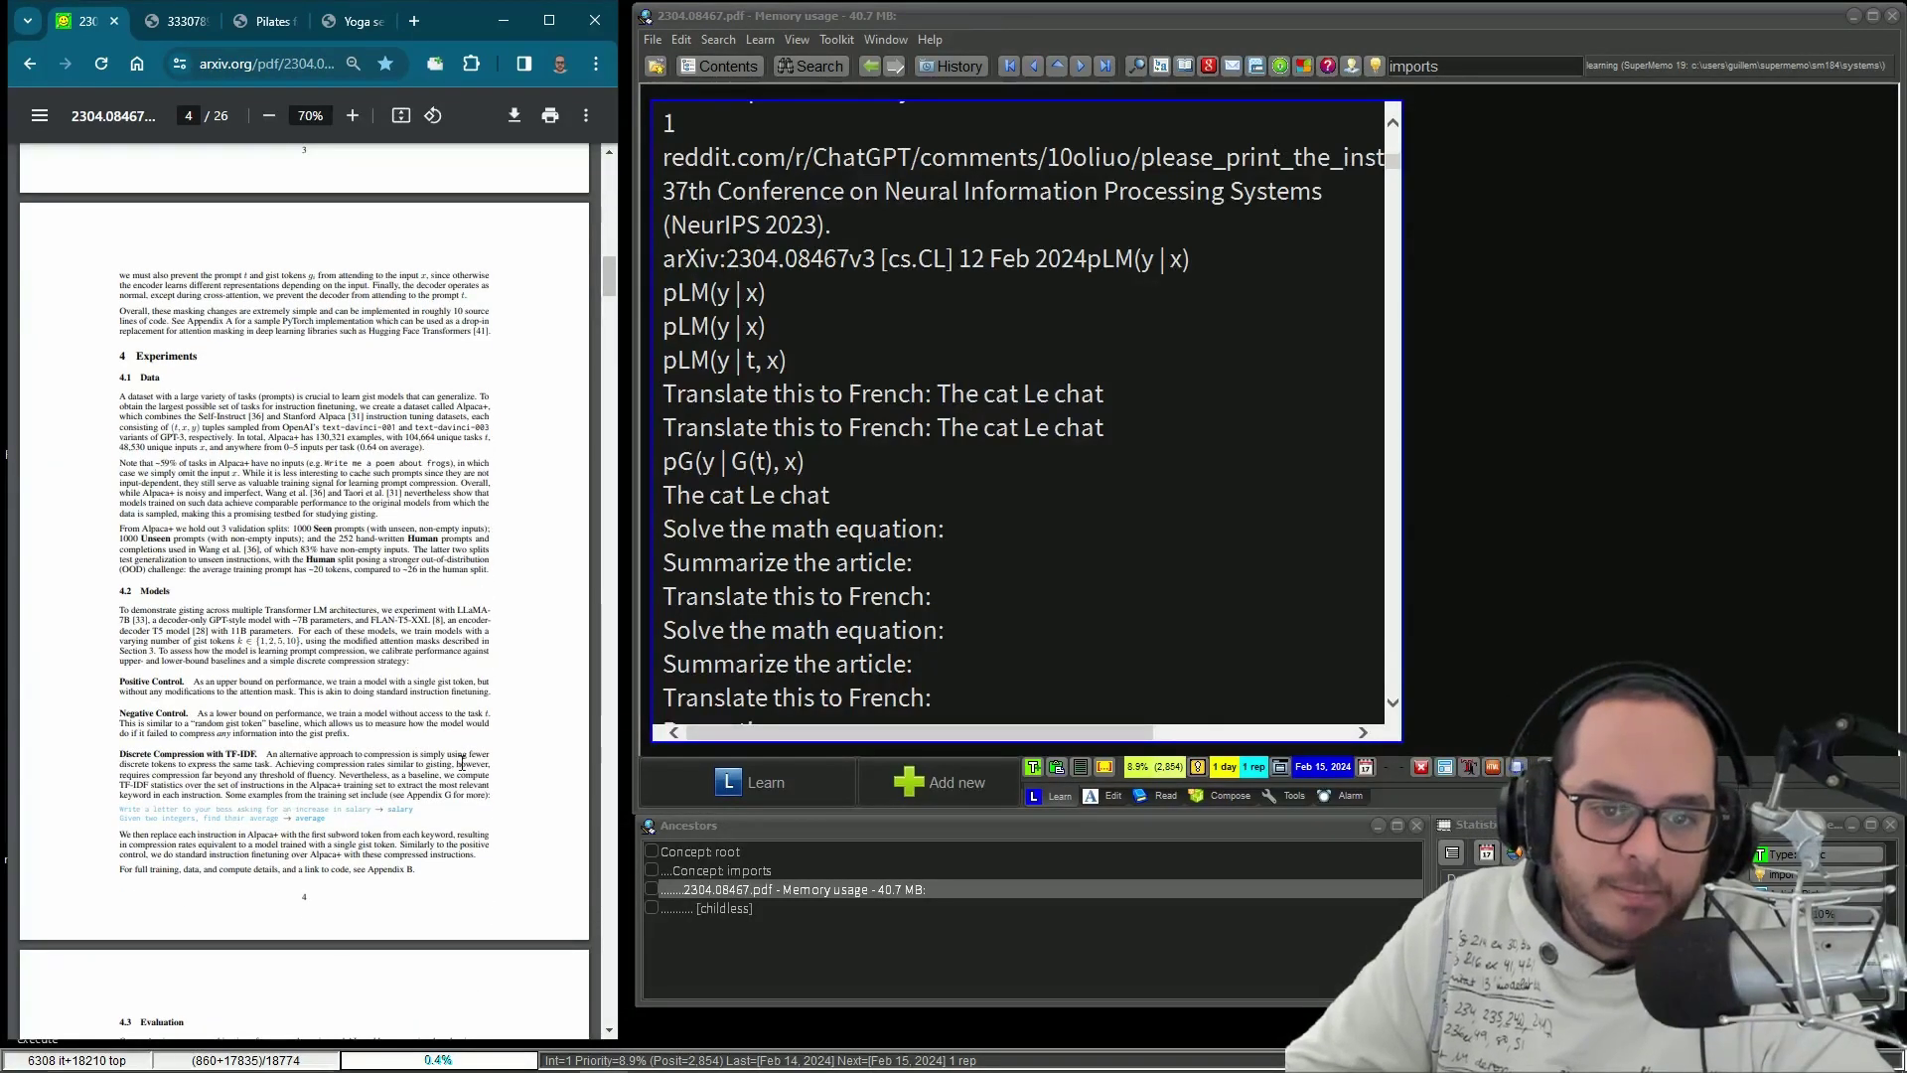
{"action": "left_click", "coordinate": [921, 504]}
{"action": "scroll", "coordinate": [921, 504], "scroll_direction": "down", "scroll_amount": 10}
{"action": "left_click", "coordinate": [425, 502]}
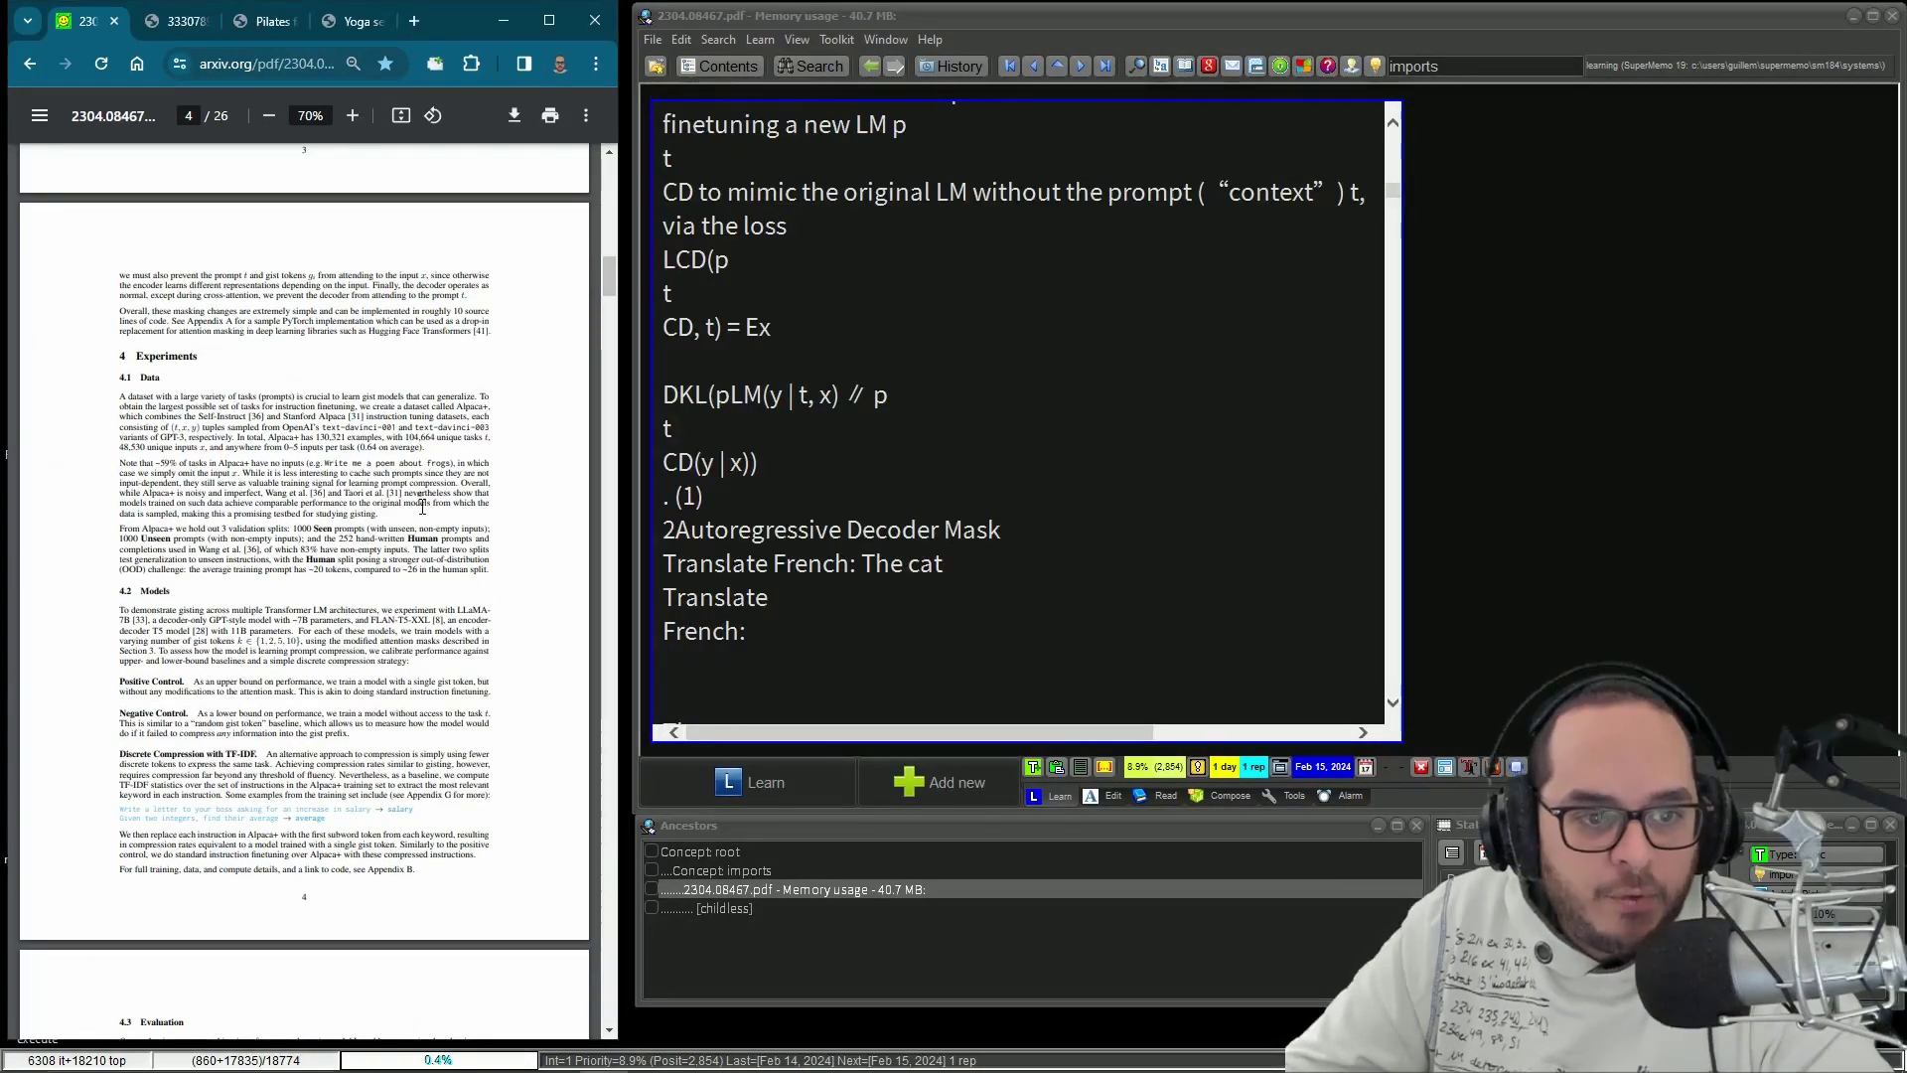
{"action": "scroll", "coordinate": [423, 507], "scroll_direction": "up", "scroll_amount": 1}
{"action": "scroll", "coordinate": [423, 507], "scroll_direction": "up", "scroll_amount": 7}
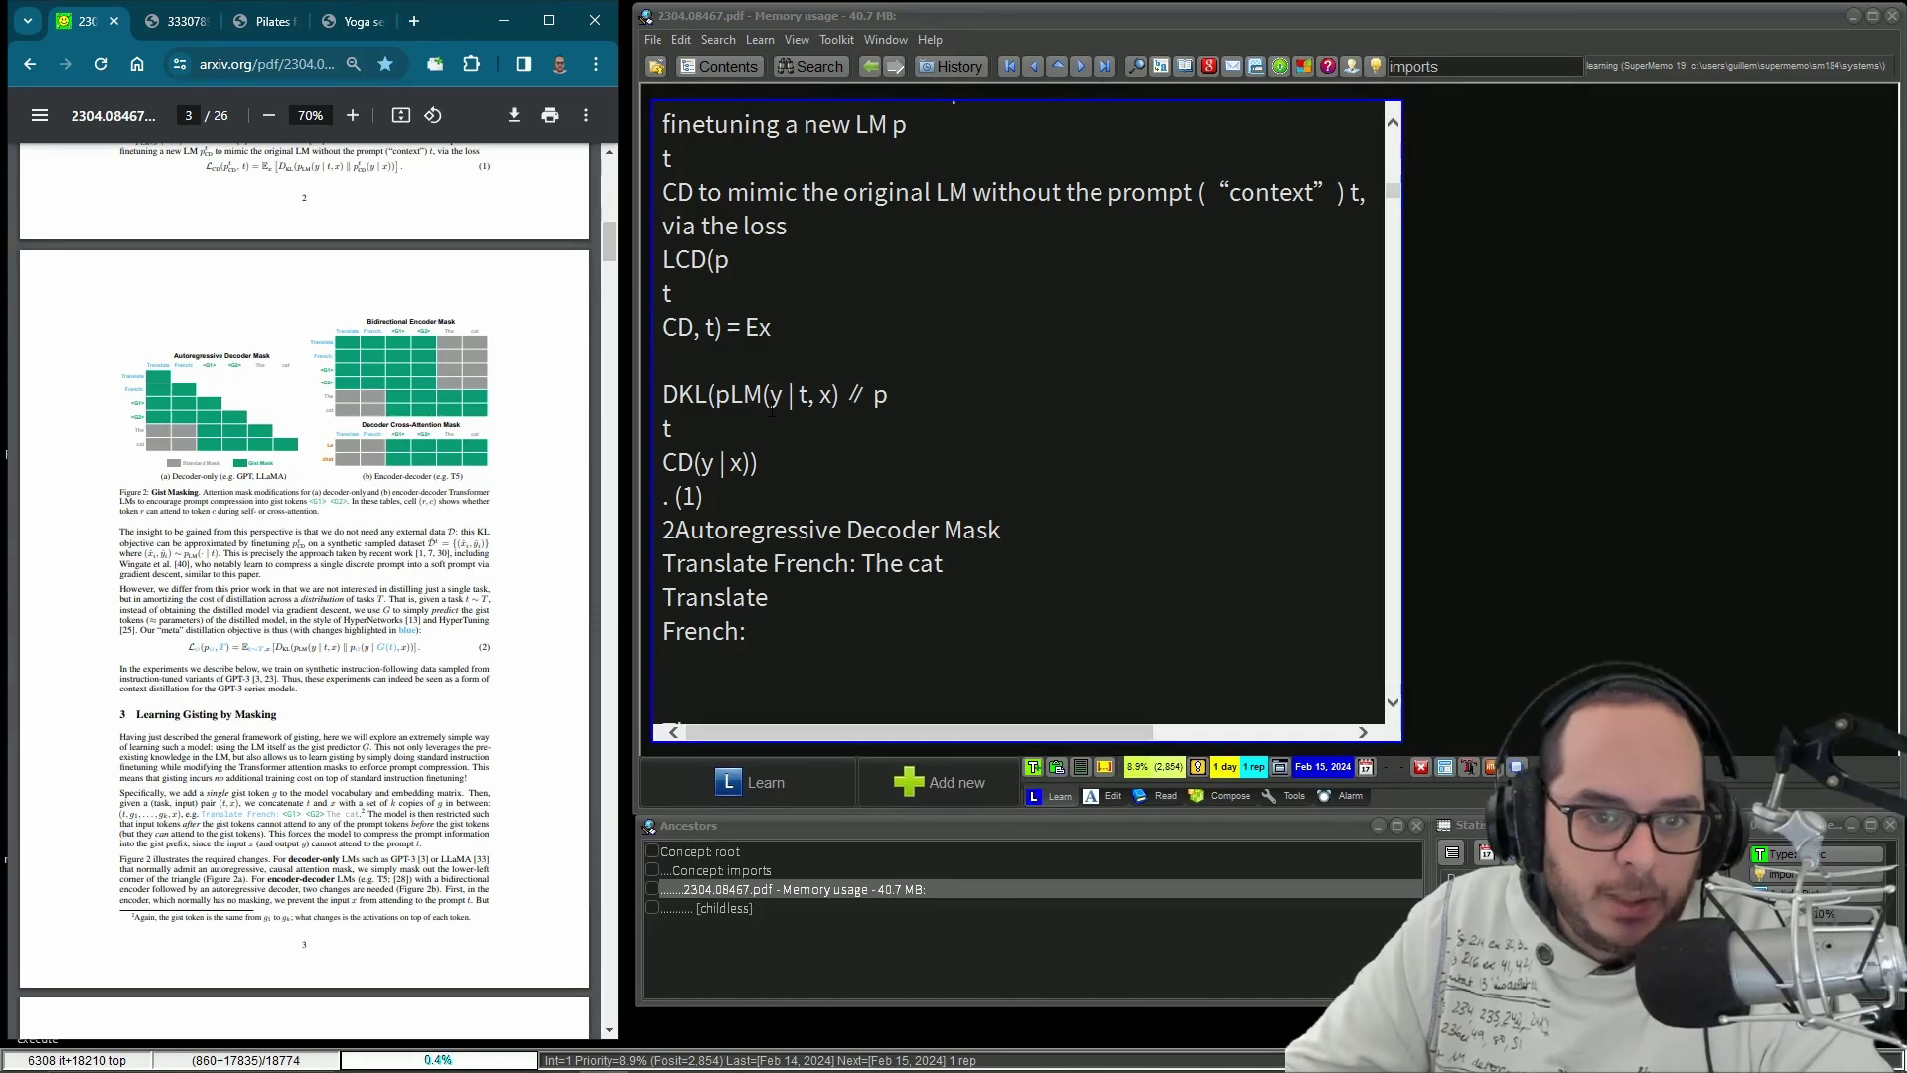
{"action": "double_click", "coordinate": [220, 633]}
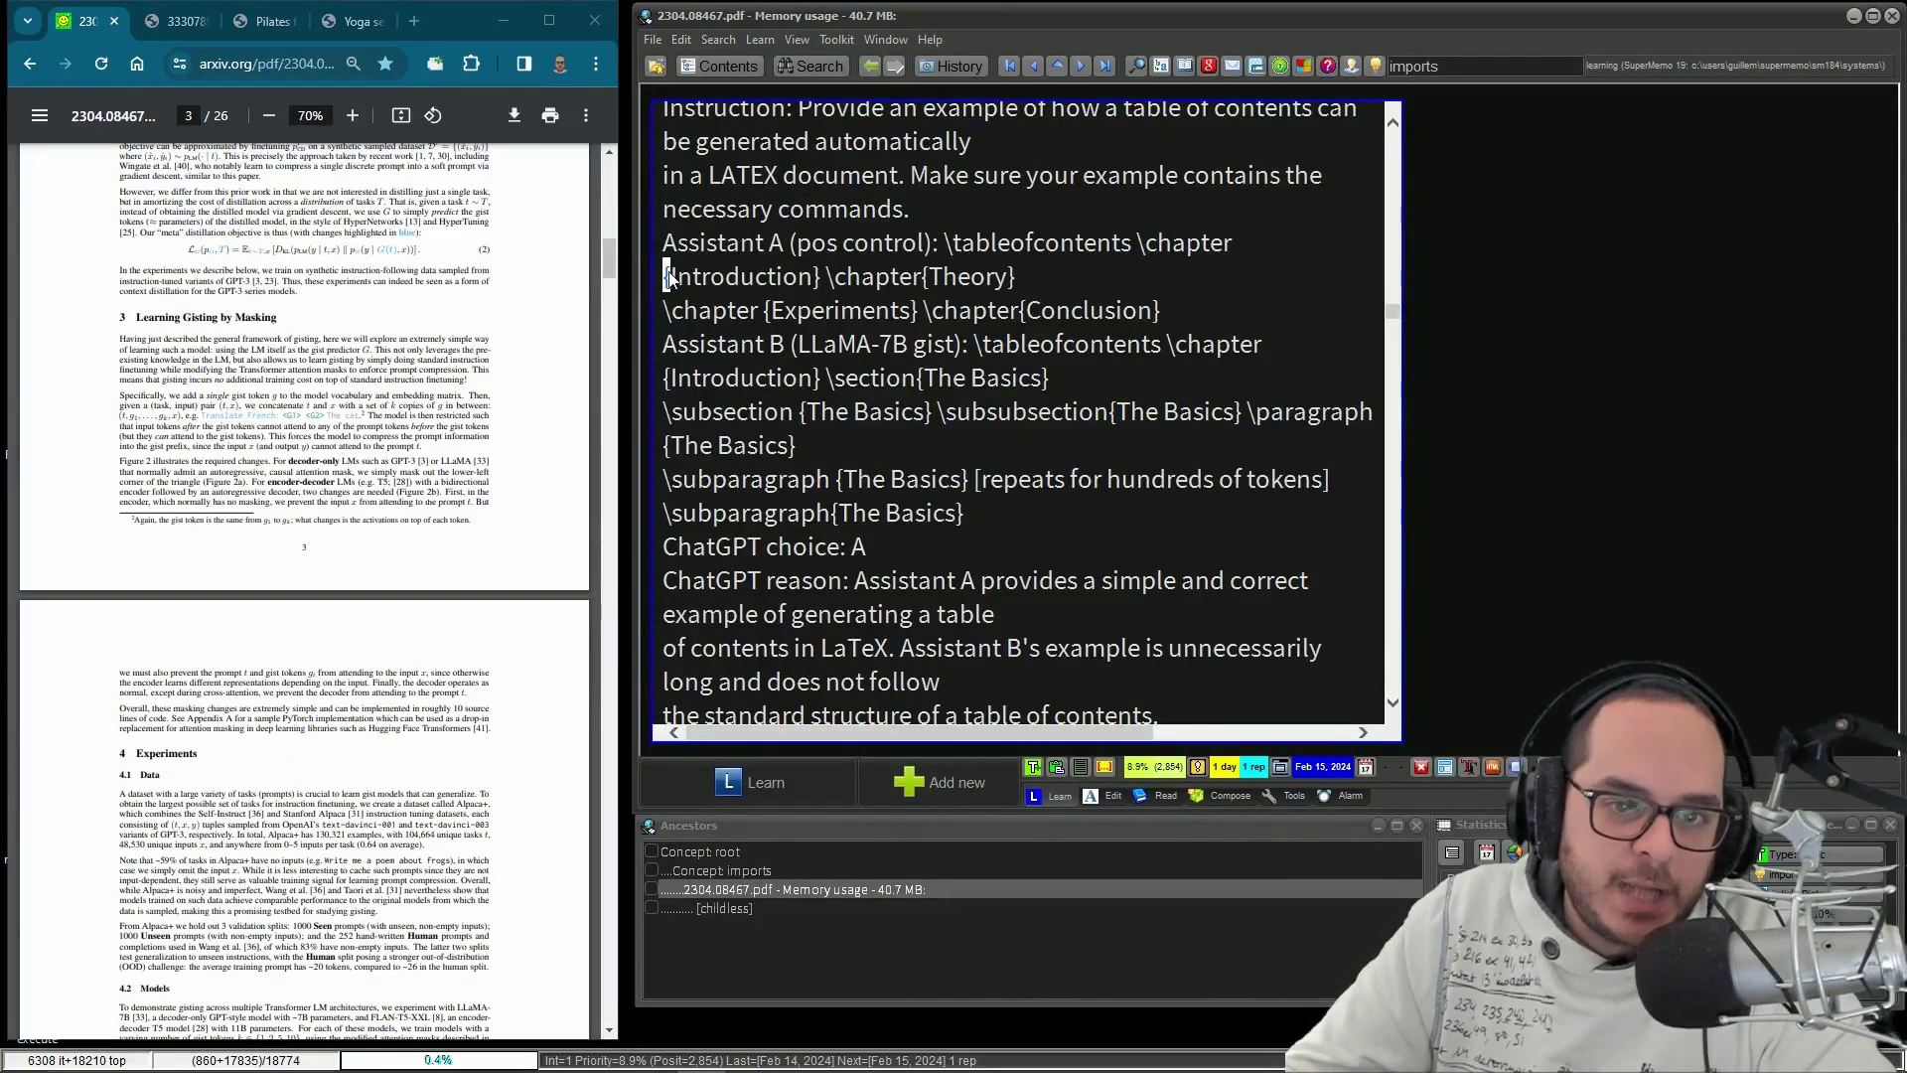
- Read the article past the LaTeX chapter example through to its references
{"action": "left_click_drag", "start_coordinate": [665, 278], "coordinate": [1009, 511]}
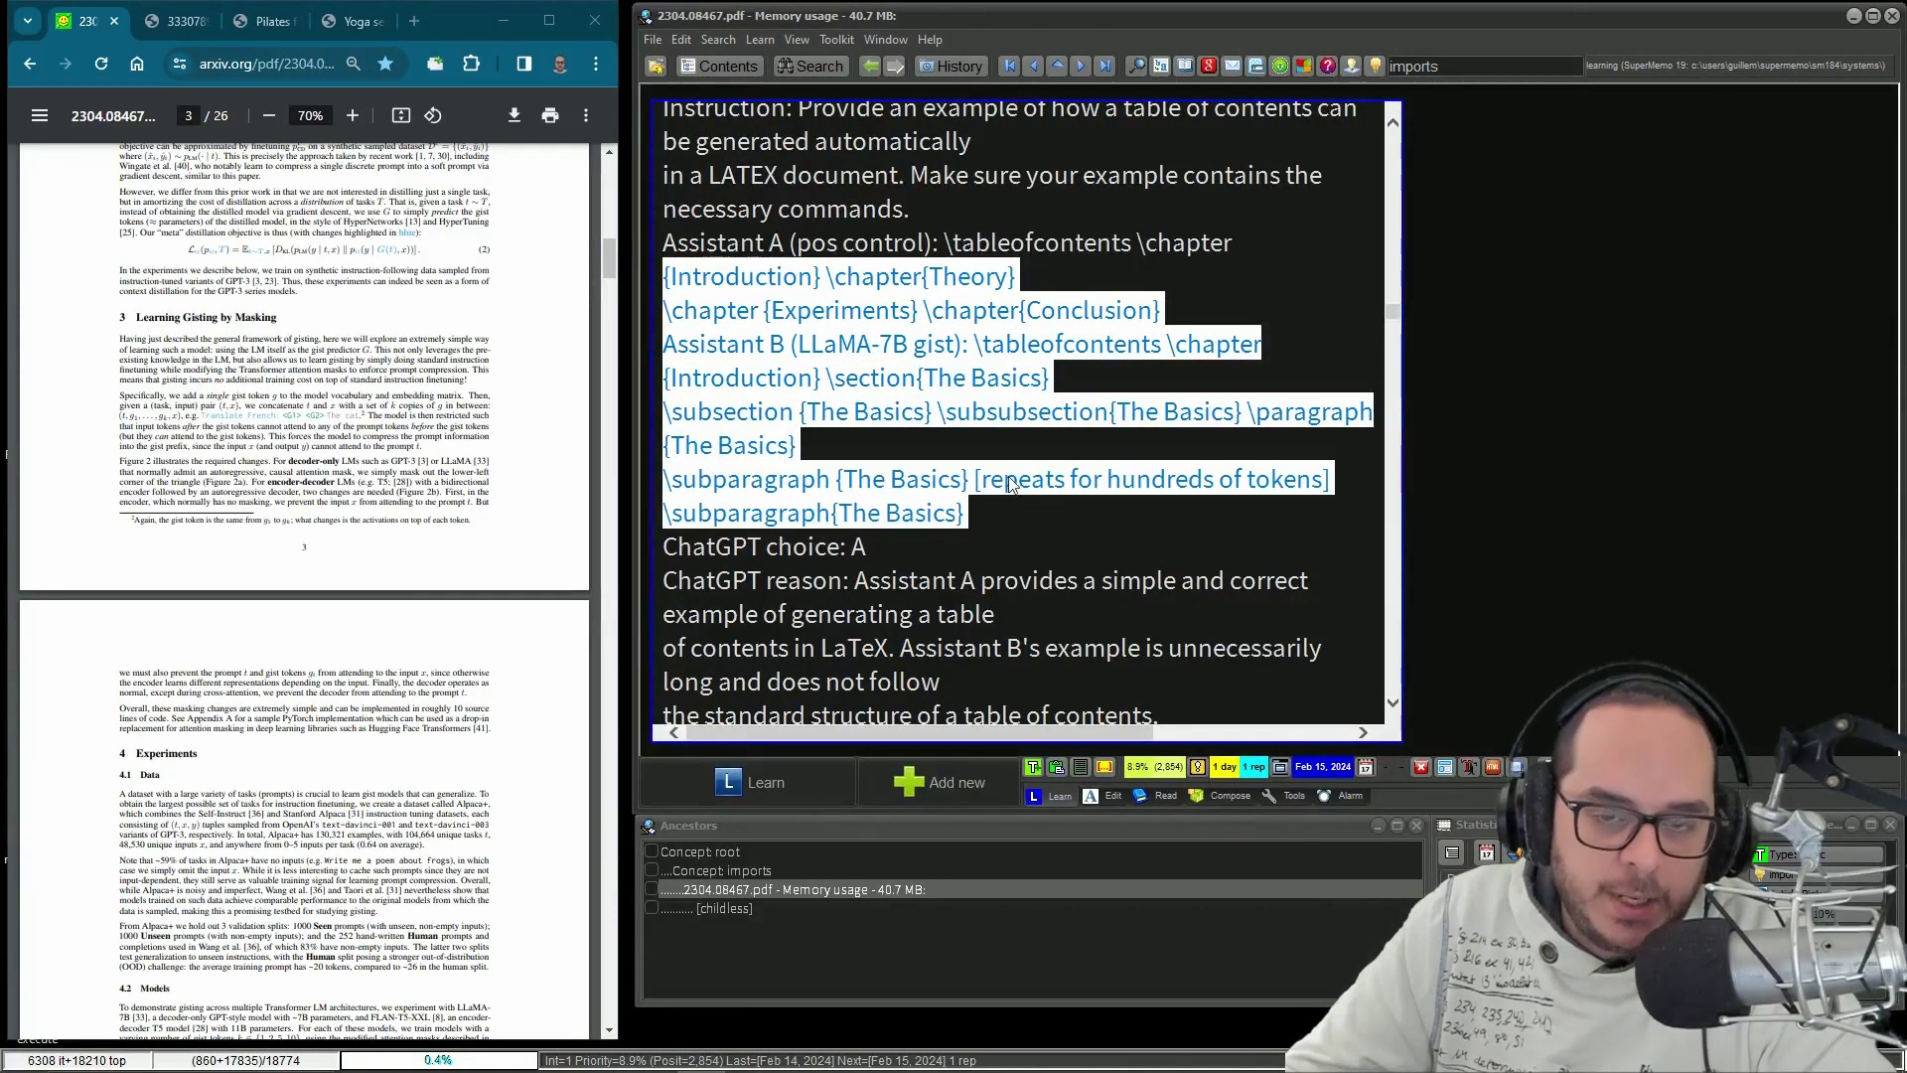
{"action": "scroll", "coordinate": [1009, 510], "scroll_direction": "down", "scroll_amount": 4}
{"action": "scroll", "coordinate": [1009, 511], "scroll_direction": "down", "scroll_amount": 6}
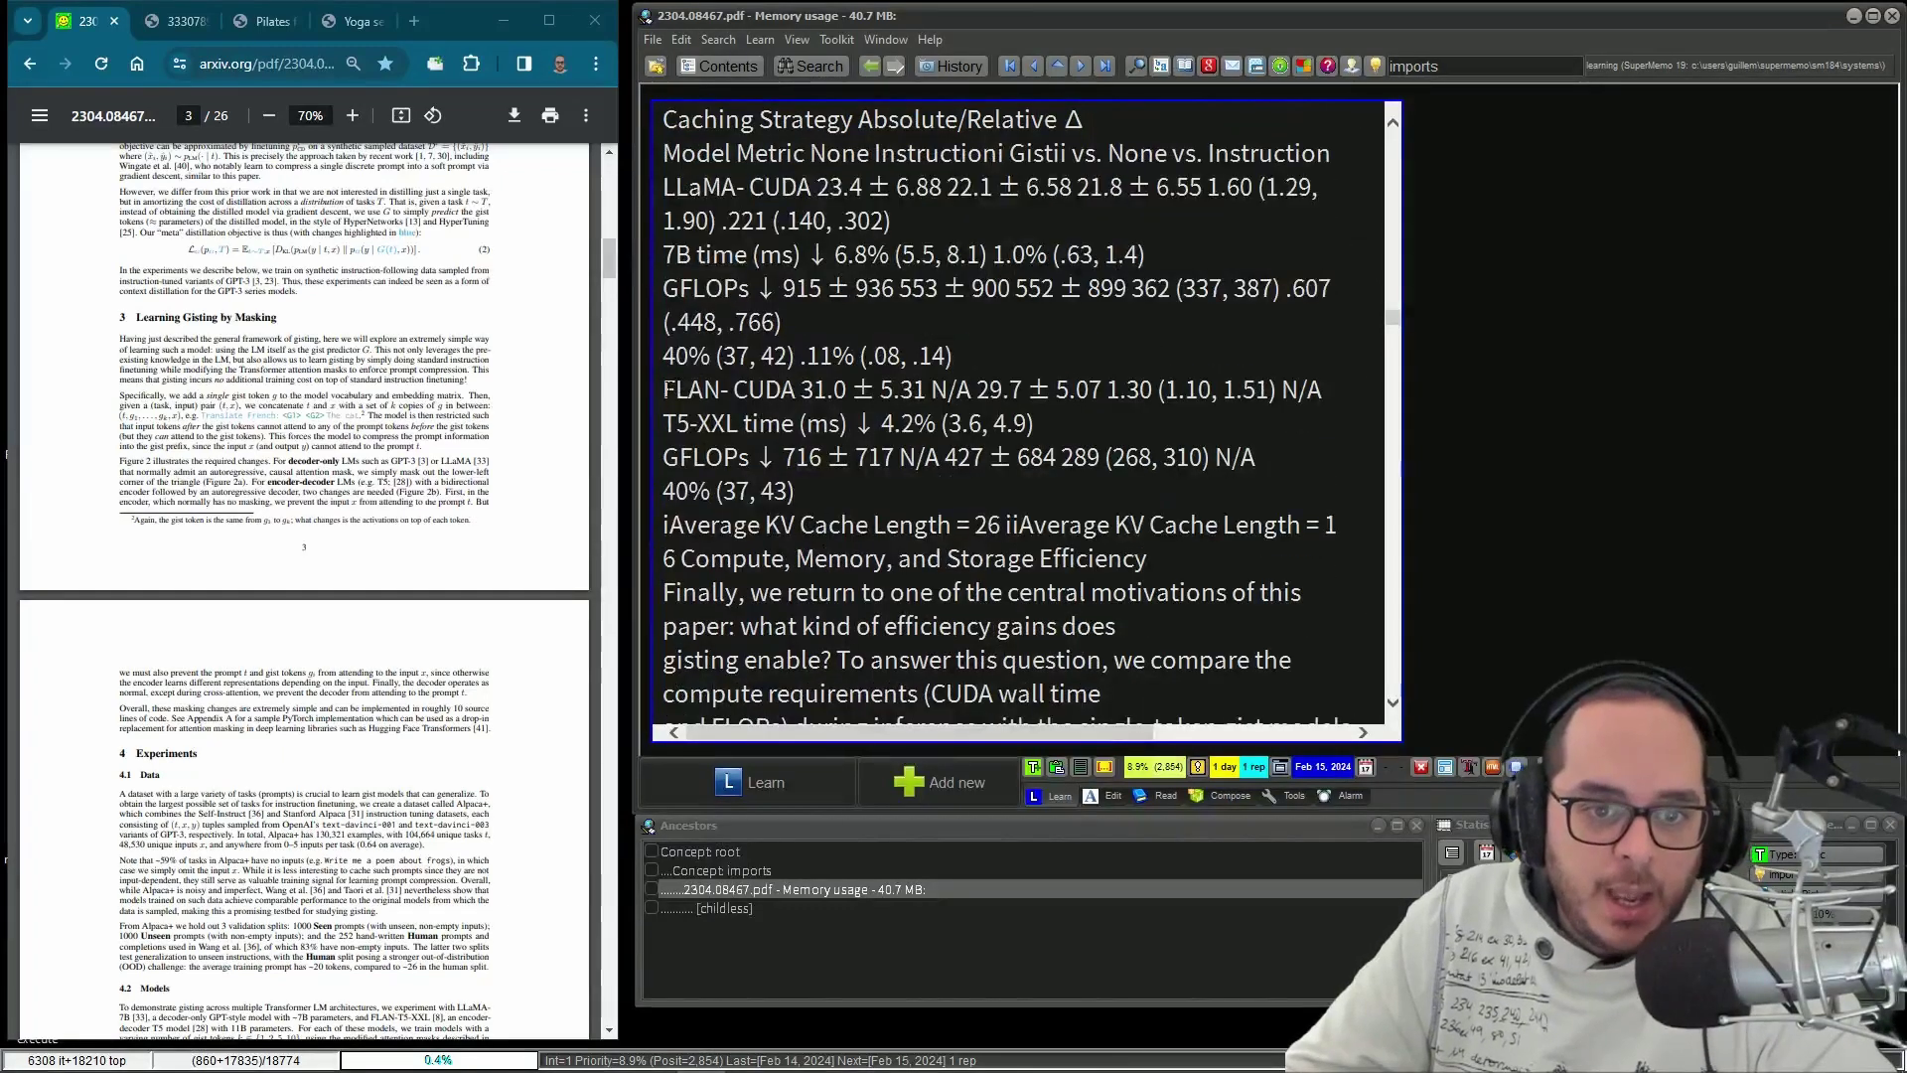
{"action": "left_click_drag", "start_coordinate": [663, 390], "coordinate": [1318, 480]}
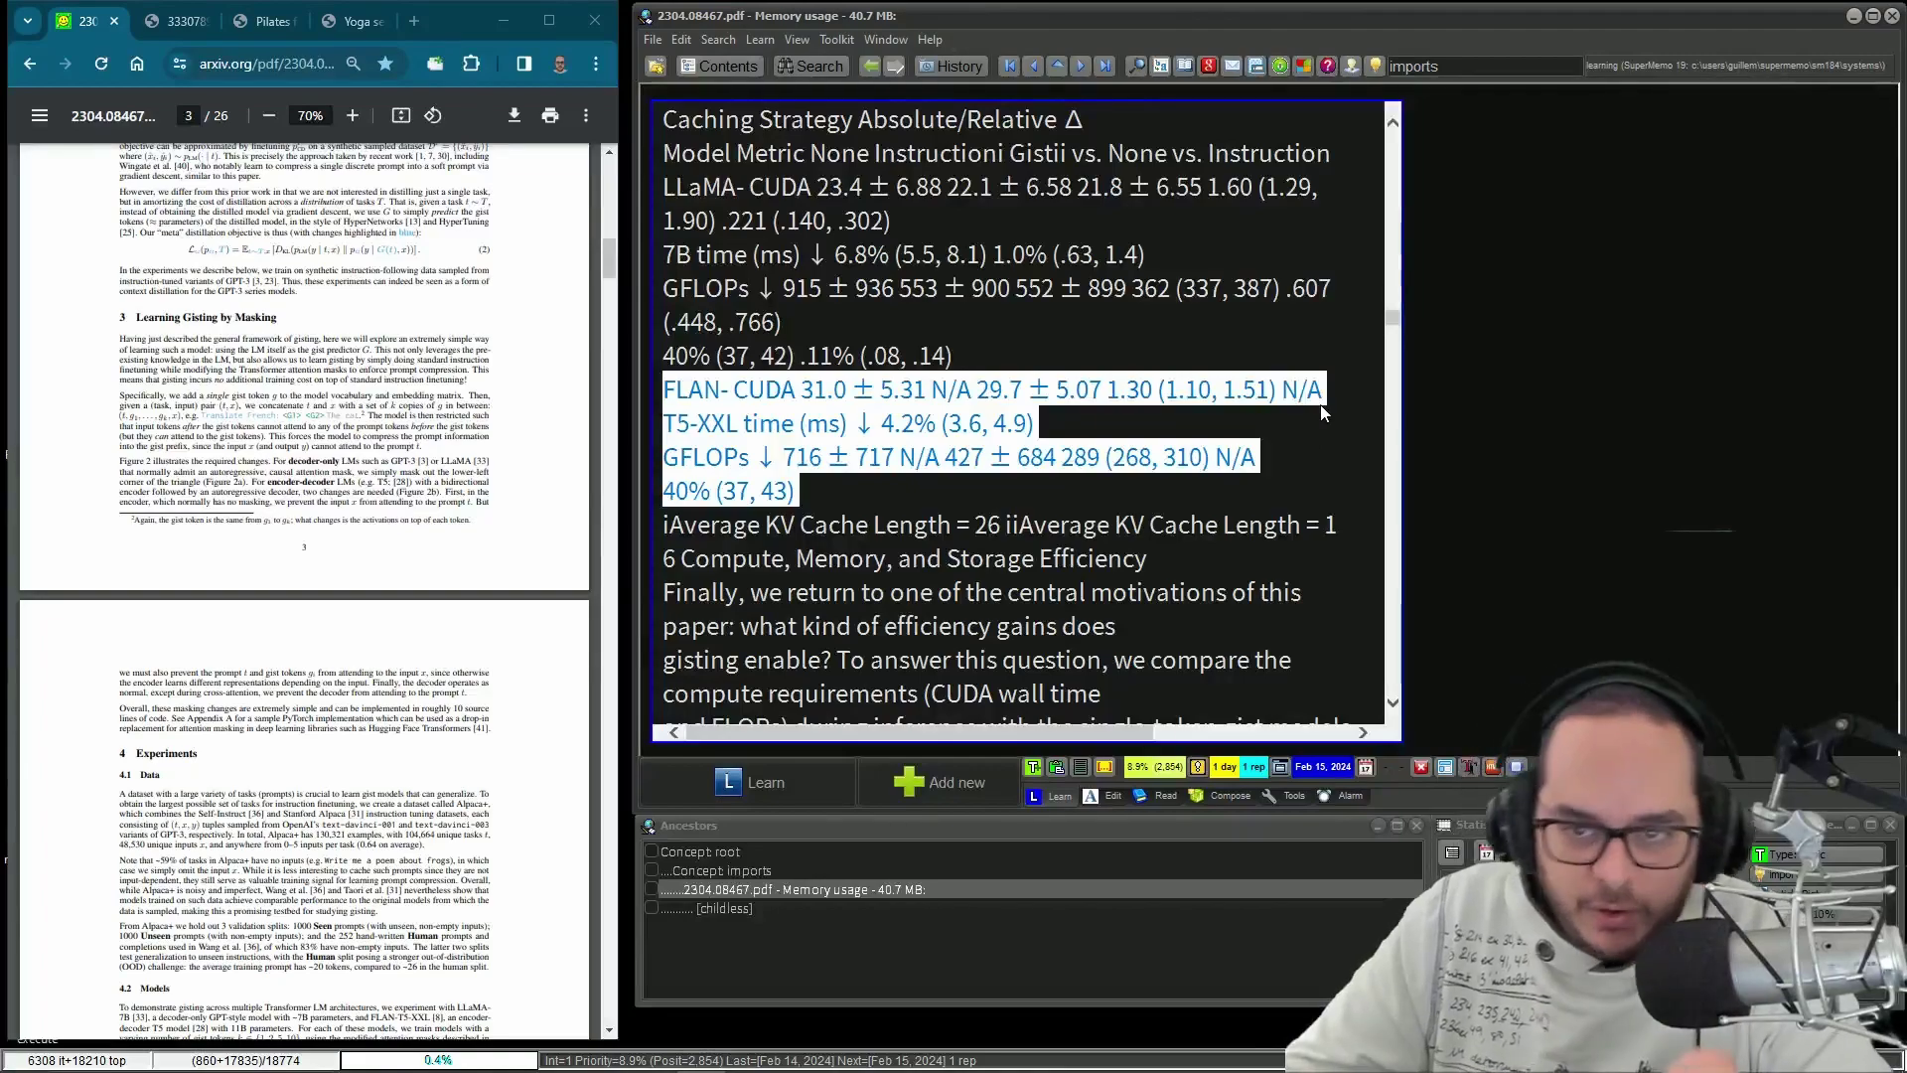
{"action": "scroll", "coordinate": [1259, 447], "scroll_direction": "down", "scroll_amount": 12}
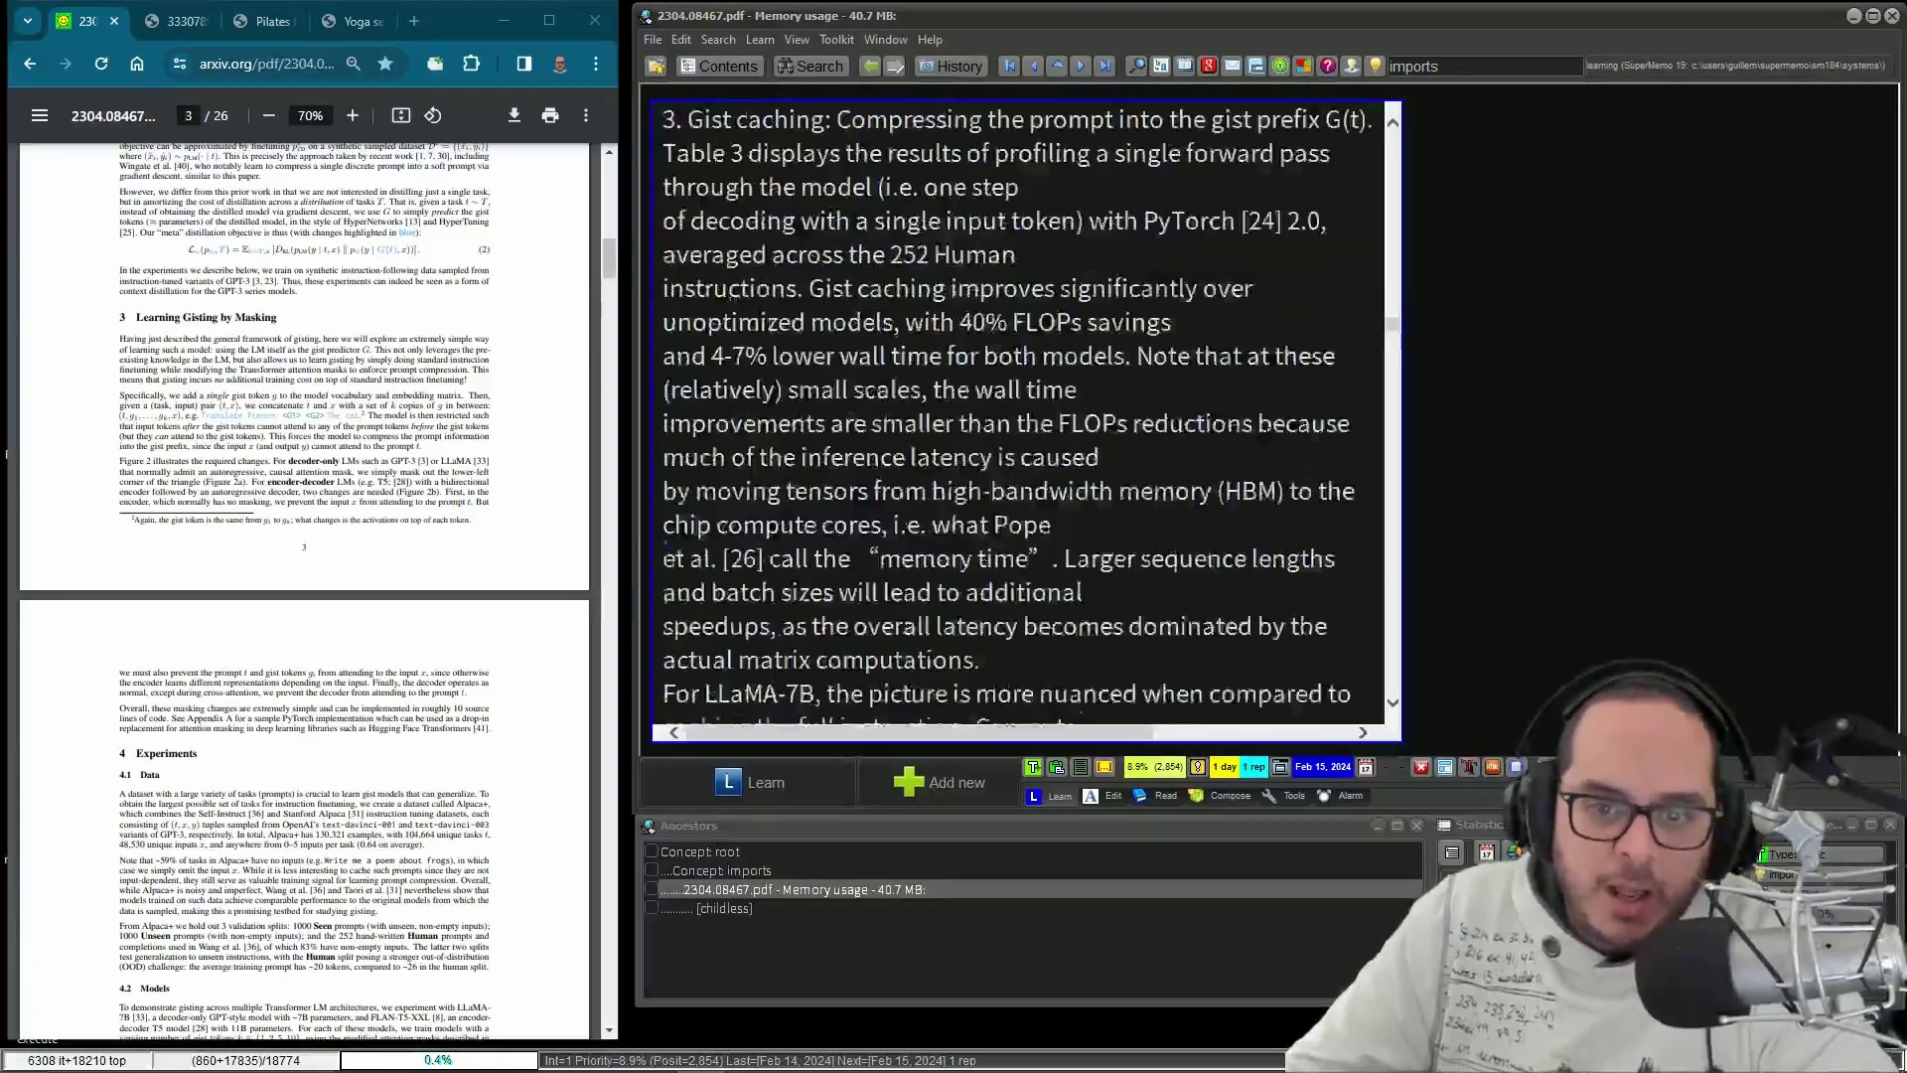
{"action": "scroll", "coordinate": [1012, 415], "scroll_direction": "down", "scroll_amount": 13}
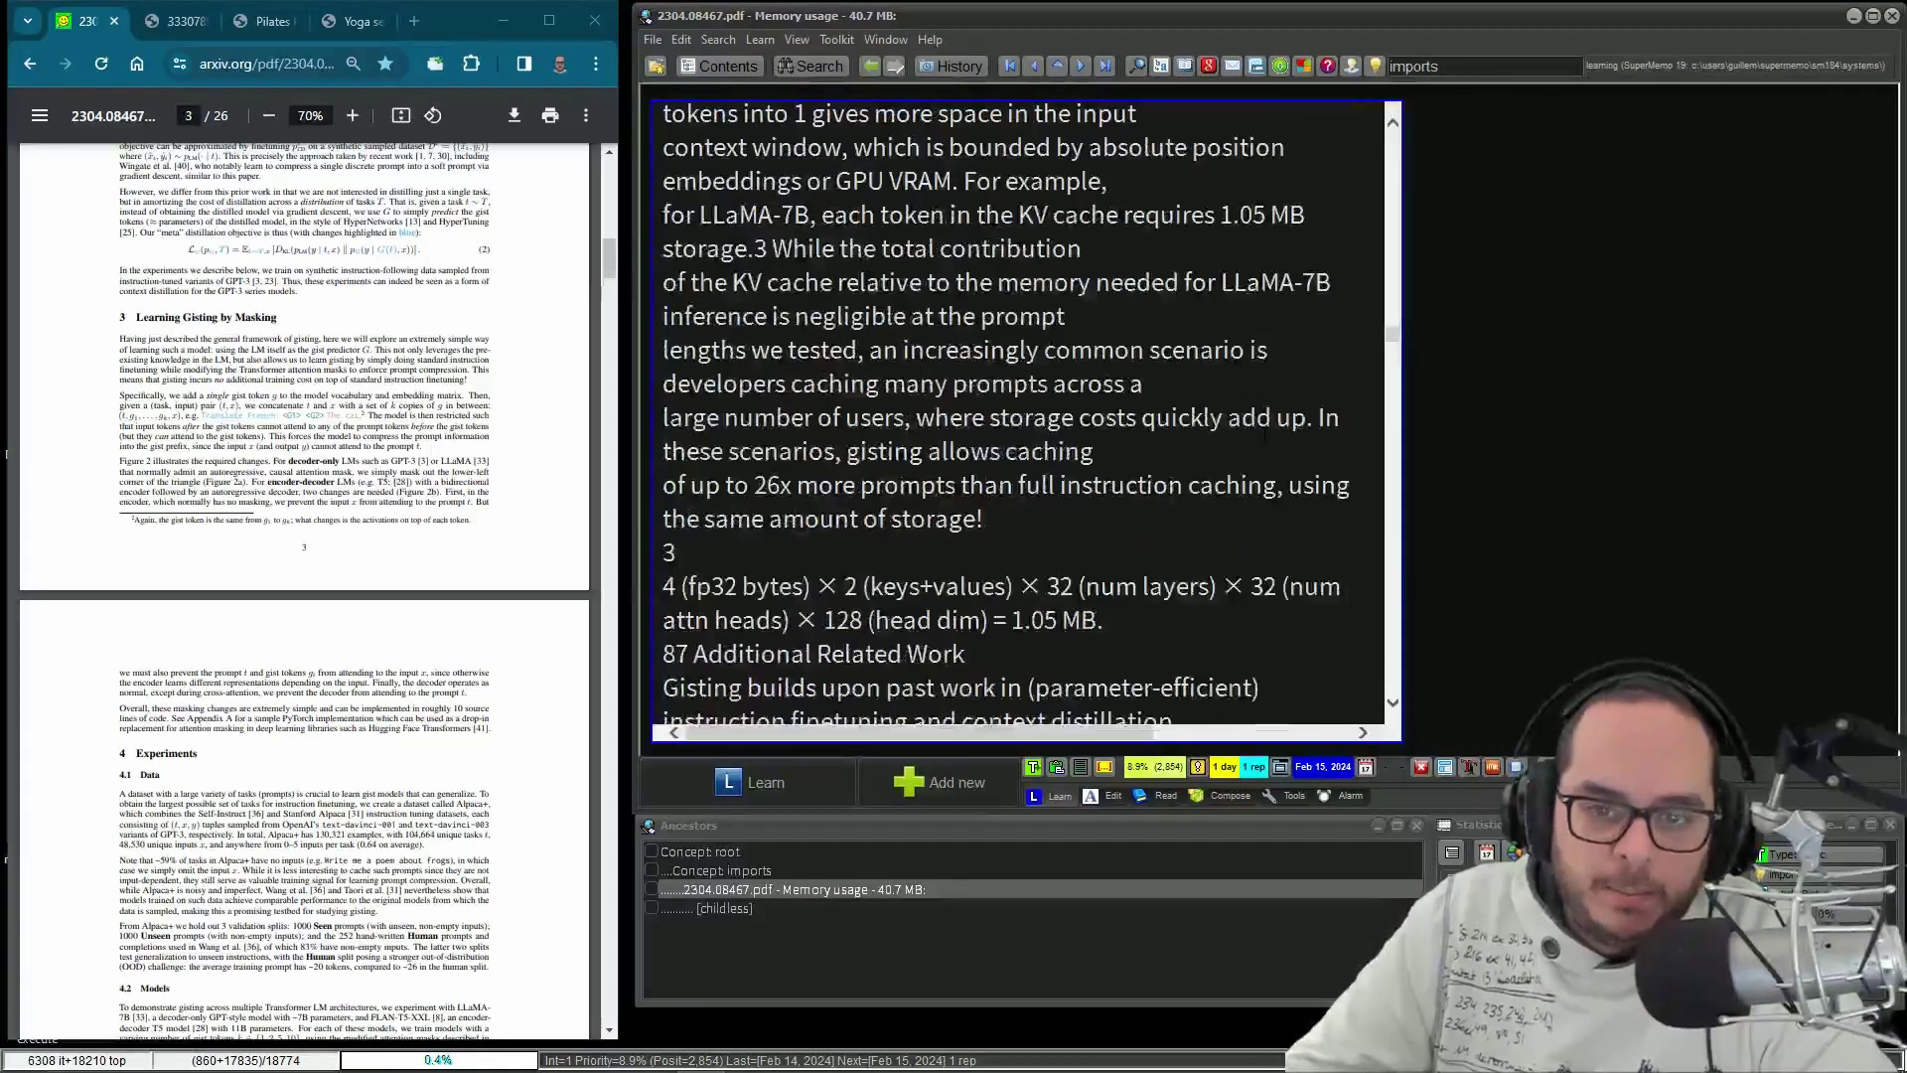
{"action": "scroll", "coordinate": [1018, 415], "scroll_direction": "down", "scroll_amount": 13}
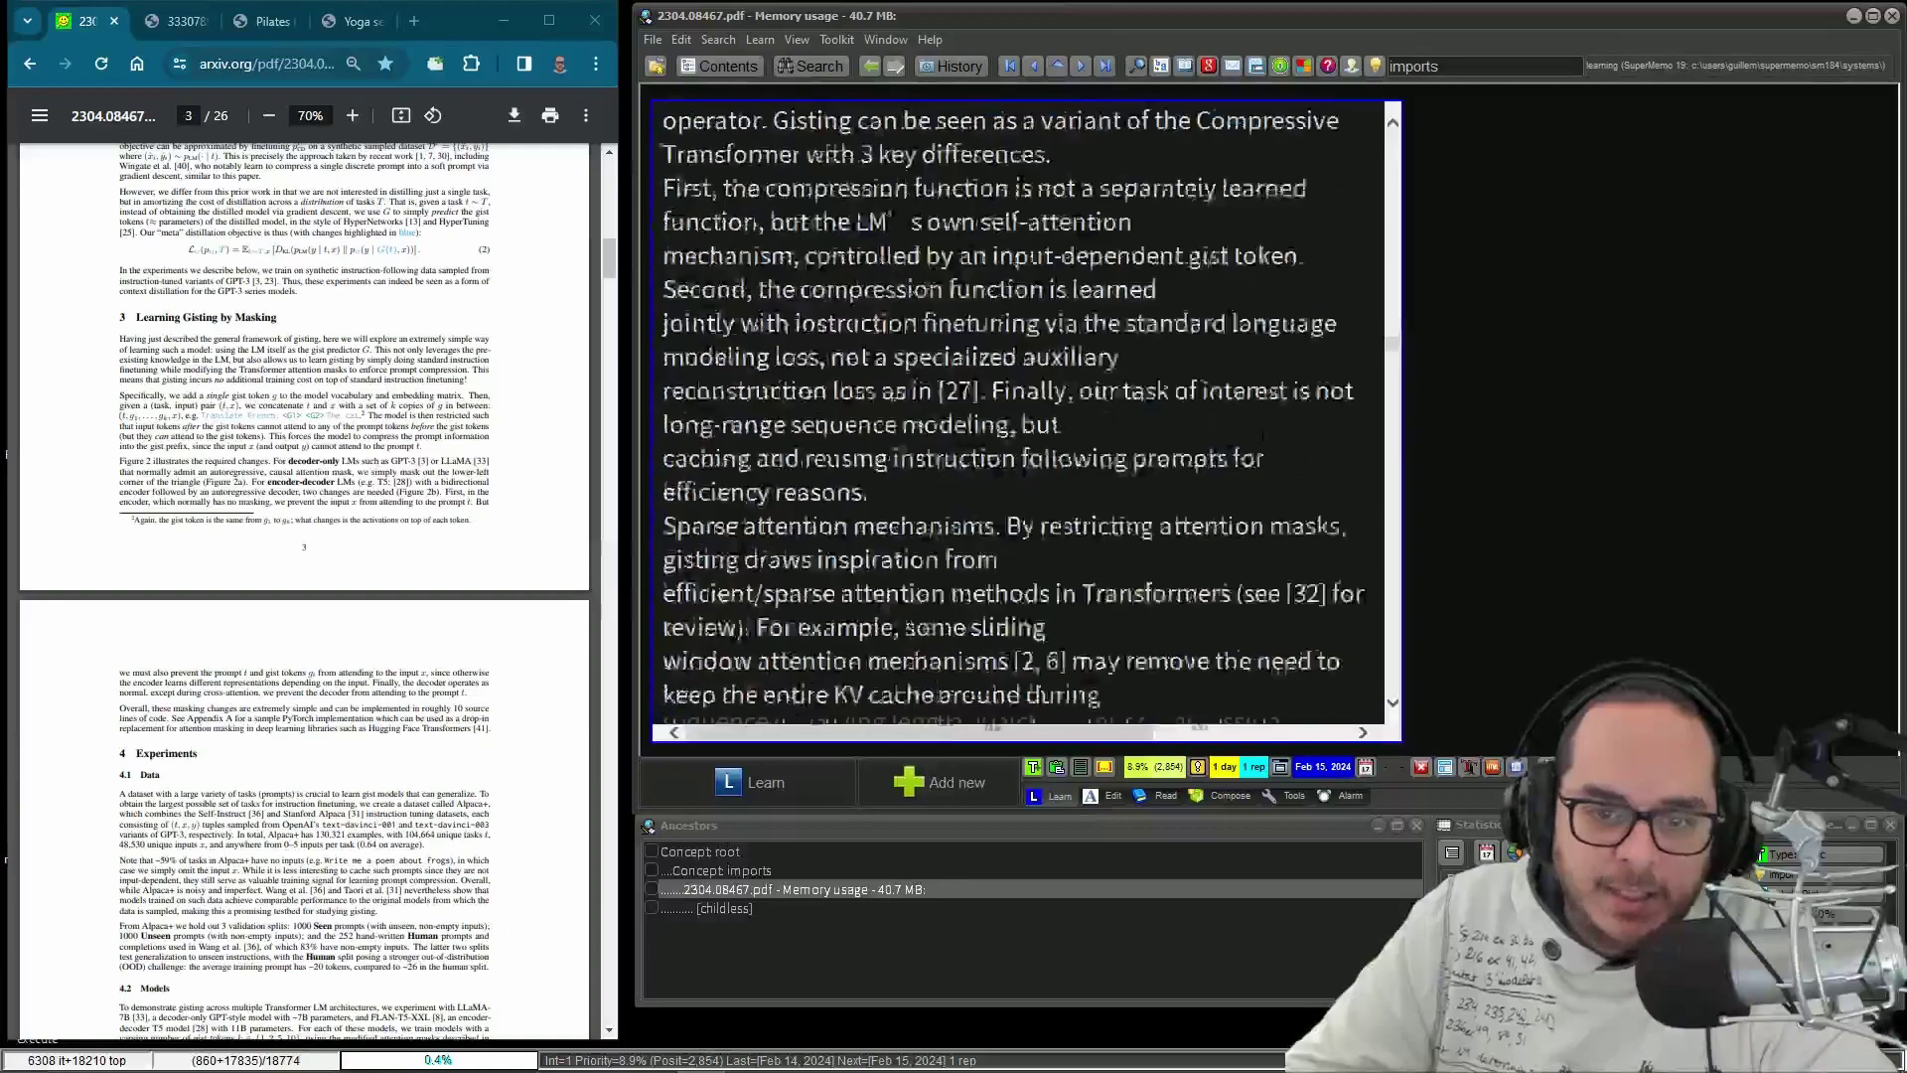
{"action": "scroll", "coordinate": [1023, 416], "scroll_direction": "down", "scroll_amount": 13}
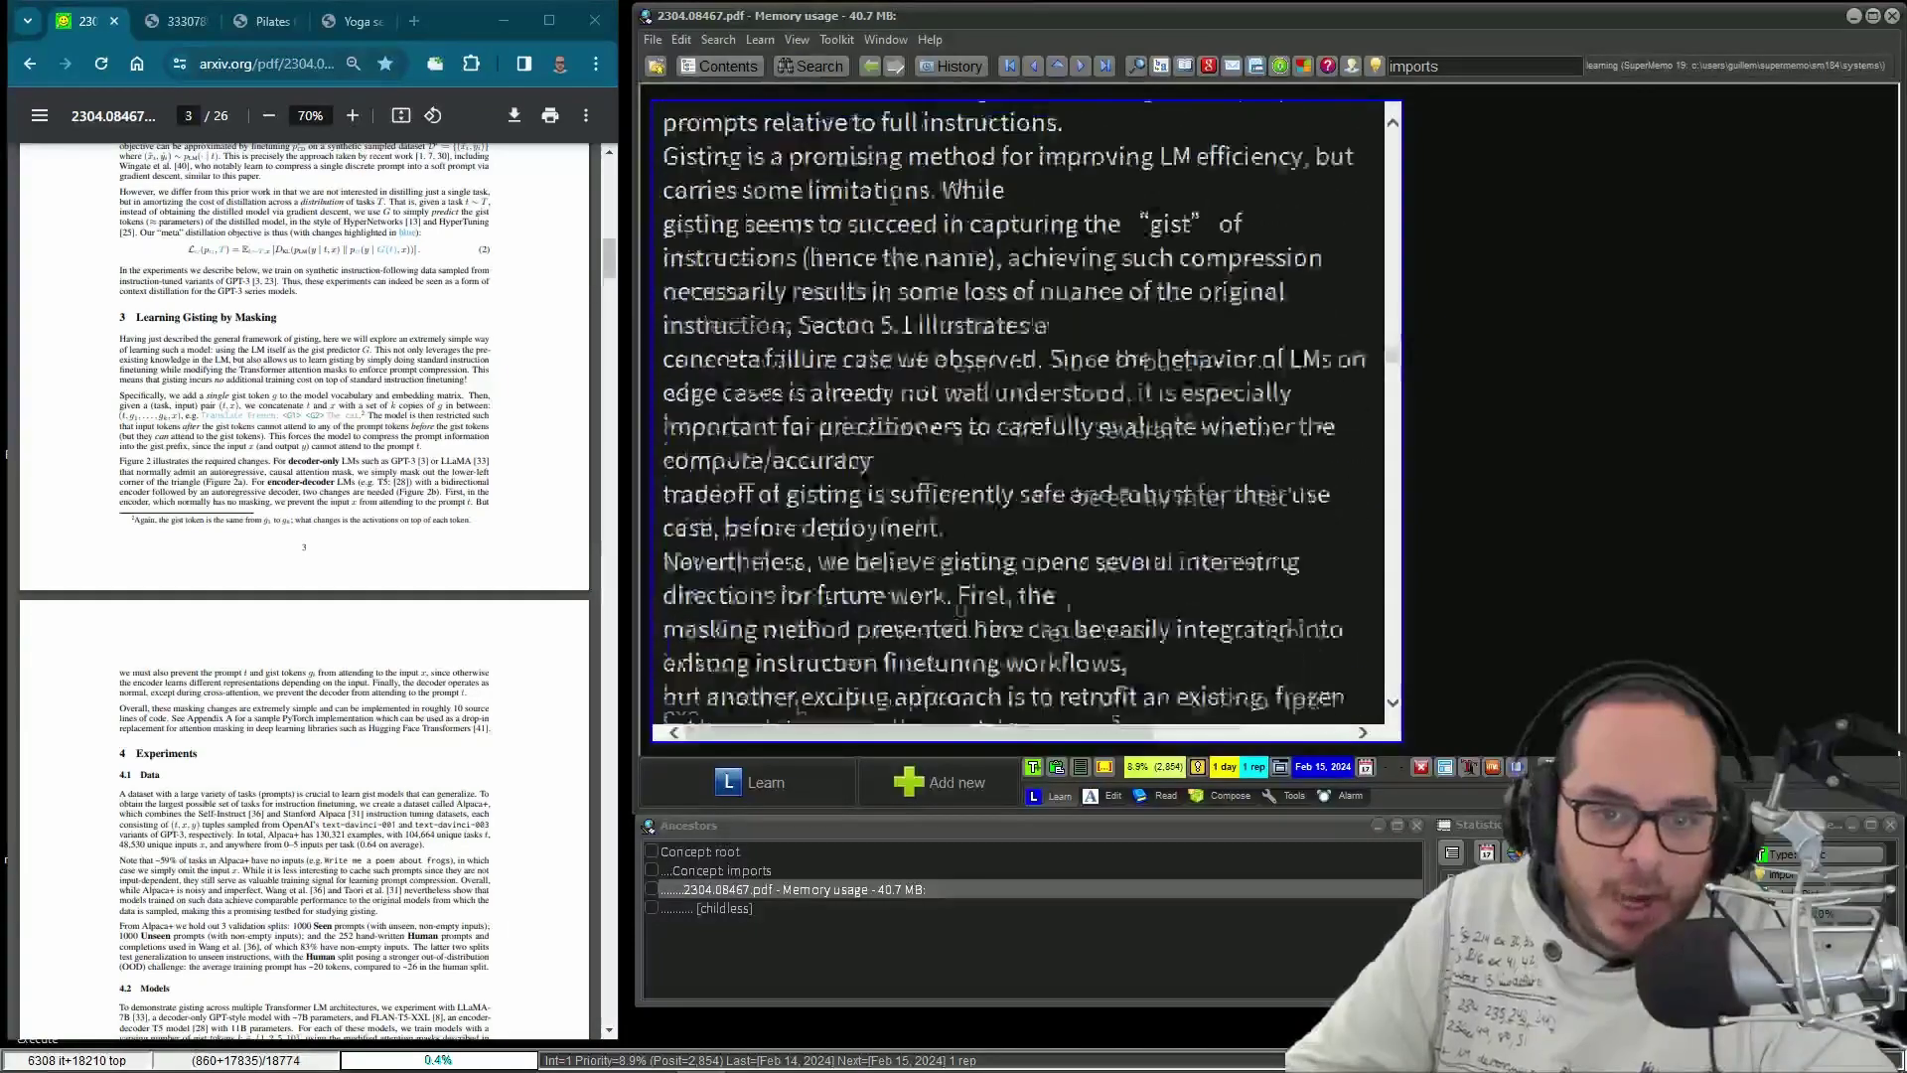
{"action": "scroll", "coordinate": [1023, 415], "scroll_direction": "down", "scroll_amount": 12}
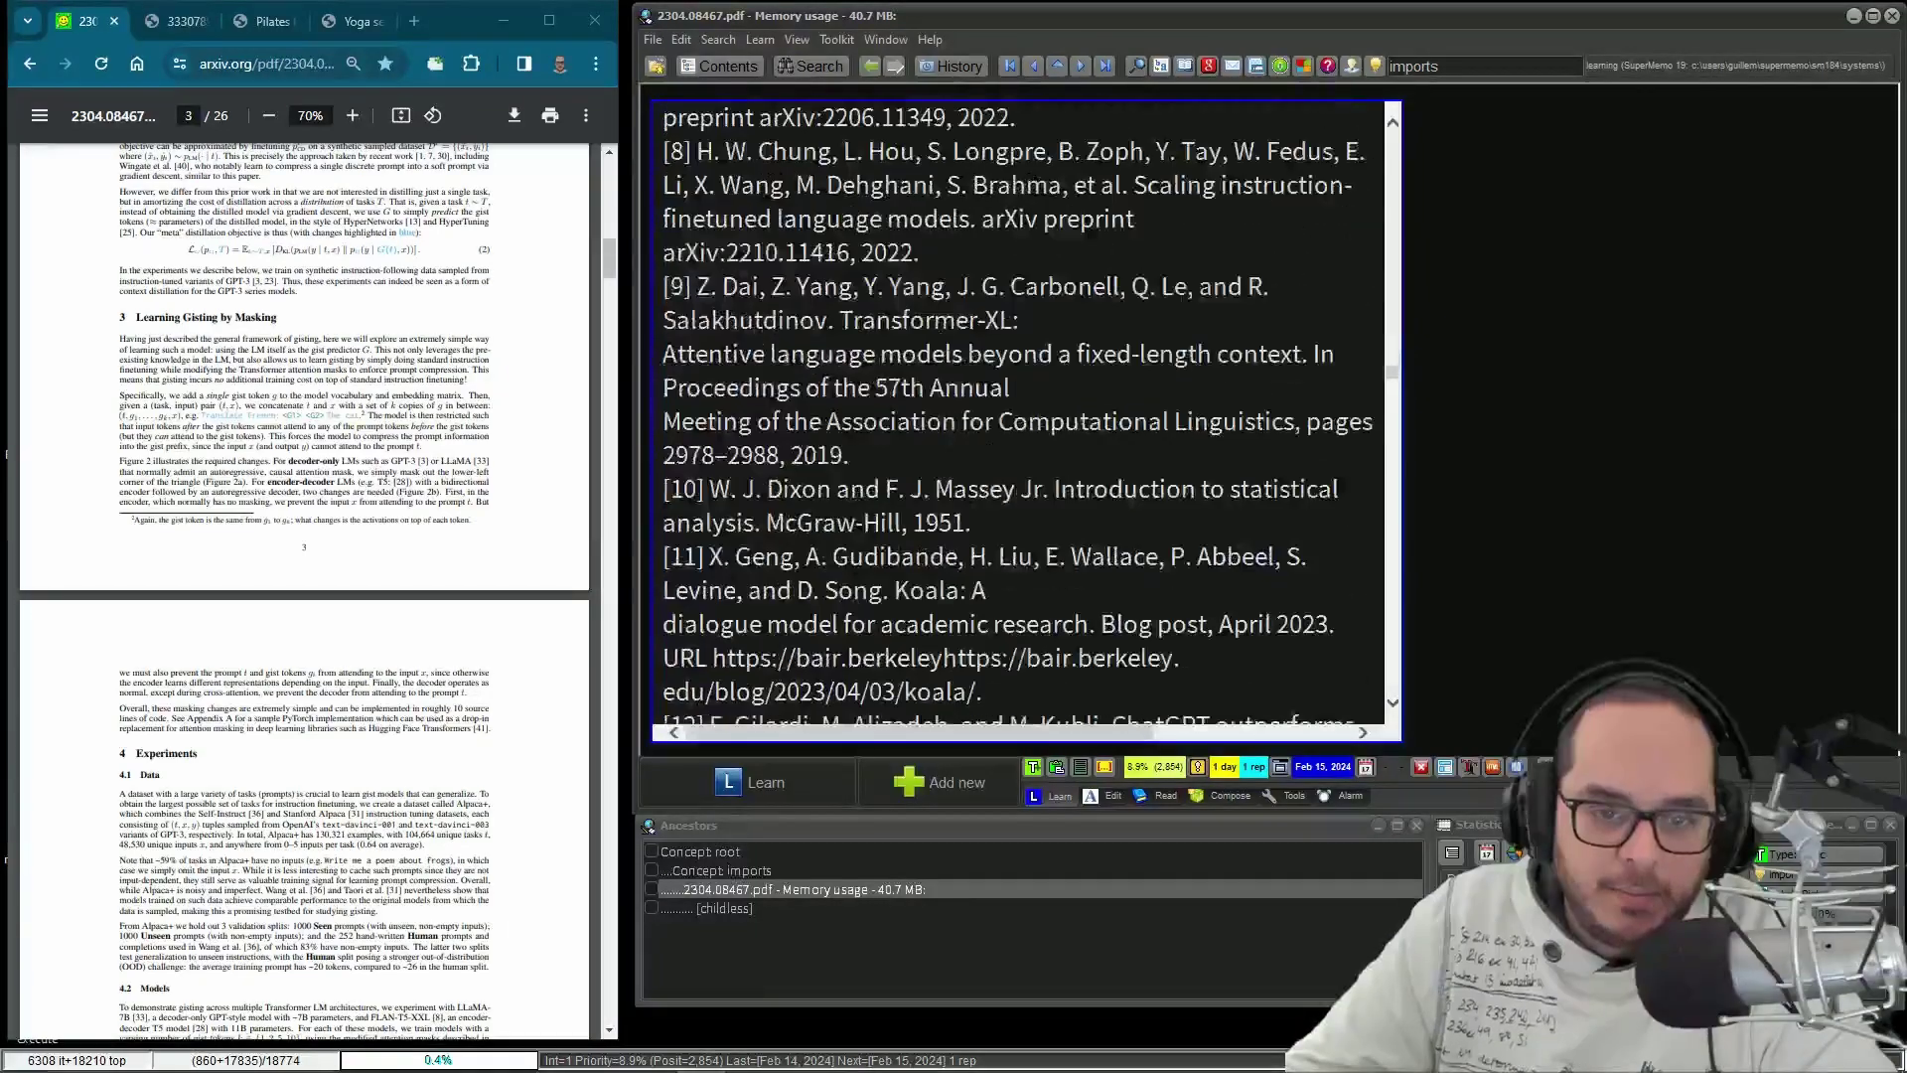
{"action": "scroll", "coordinate": [469, 358], "scroll_direction": "up", "scroll_amount": 15}
{"action": "left_click", "coordinate": [153, 21]}
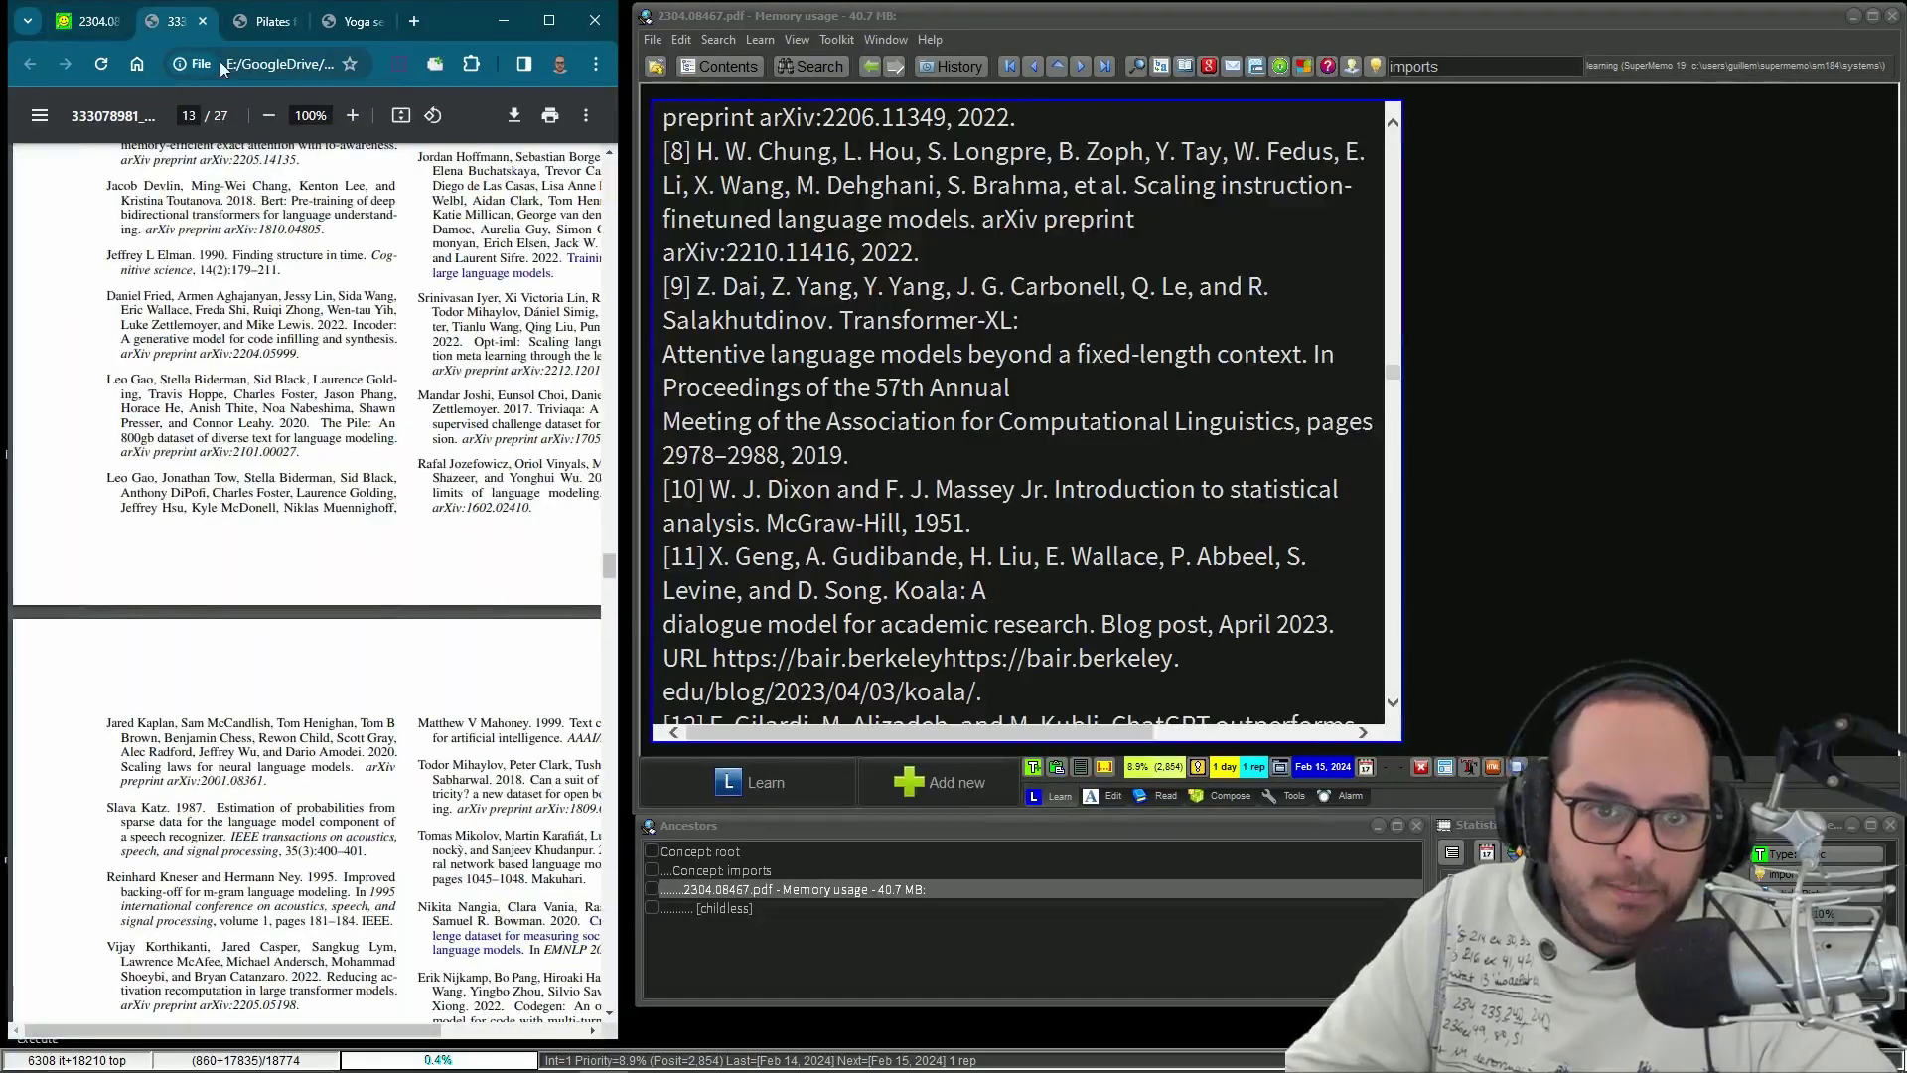
- Open the LLaMA element from the knowledge tree and read past its authors beside the PDF
{"action": "left_click", "coordinate": [707, 67]}
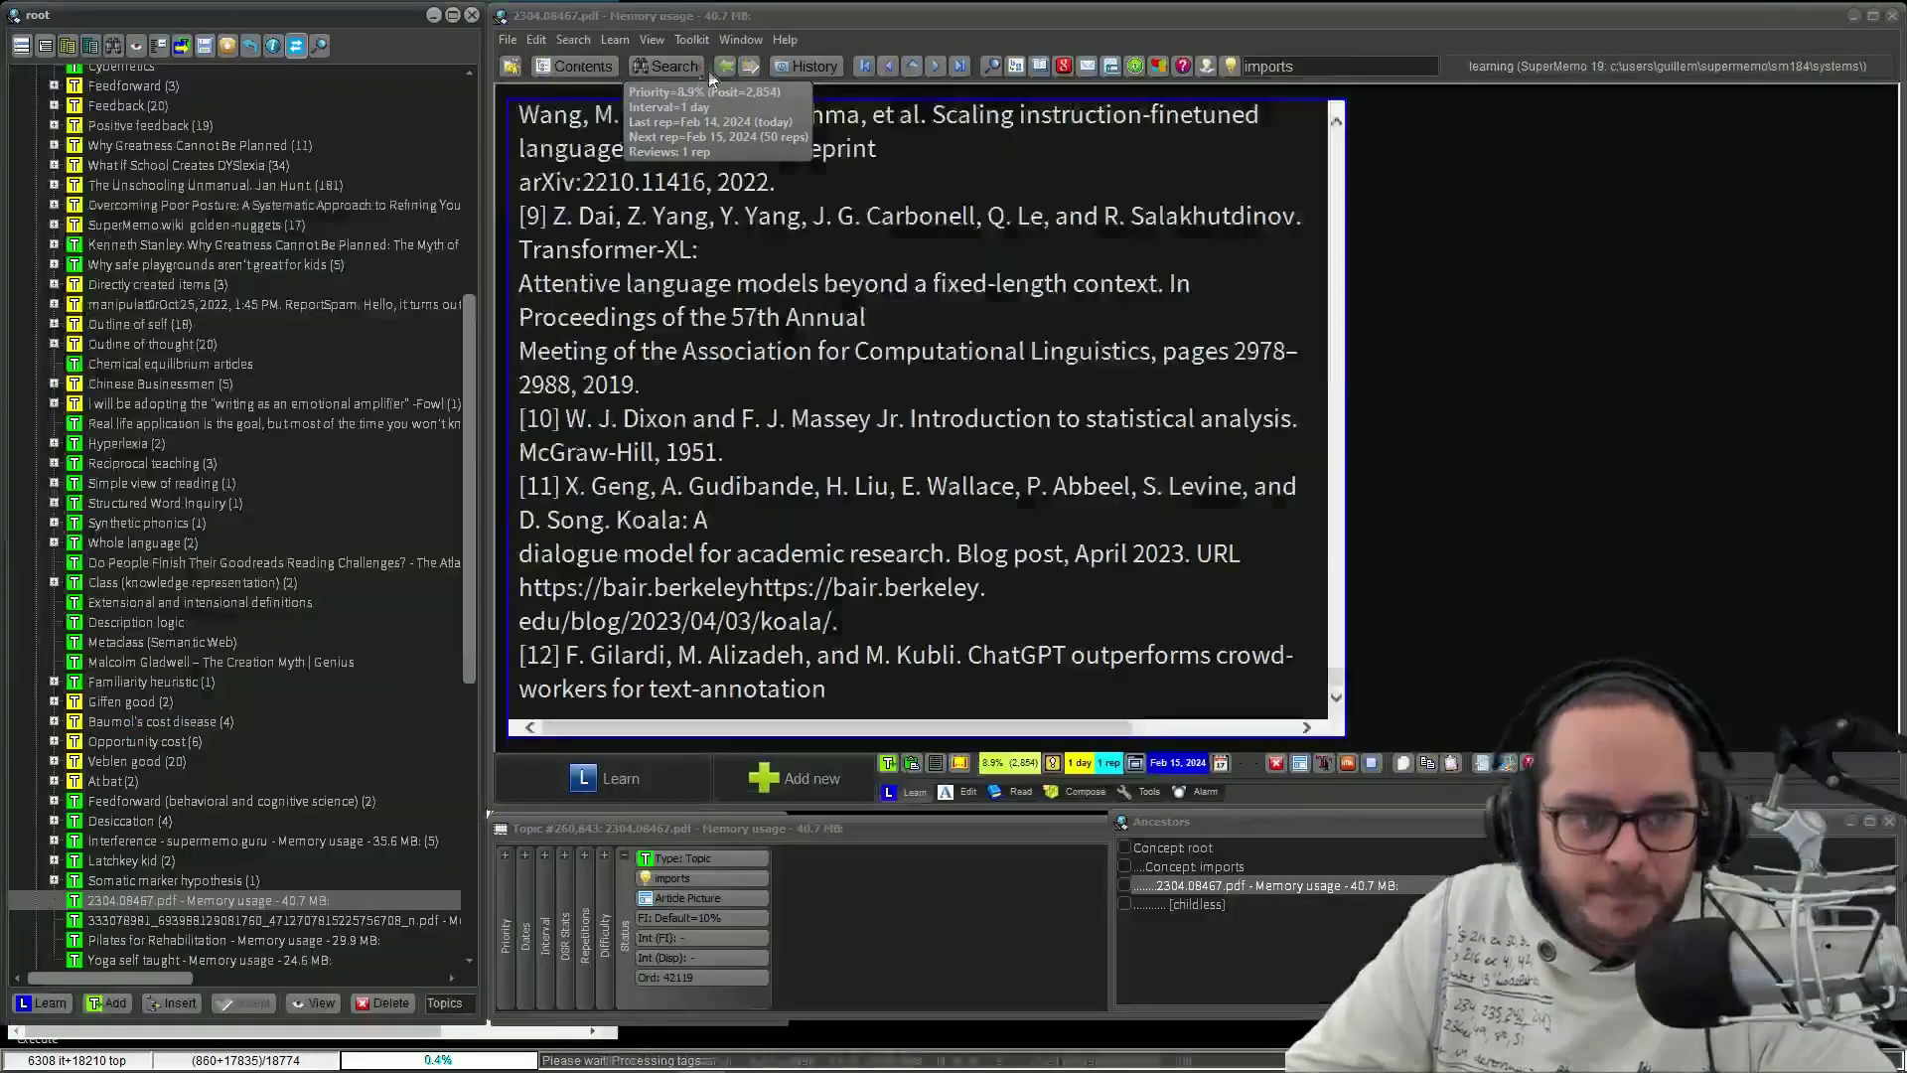
{"action": "double_click", "coordinate": [273, 922]}
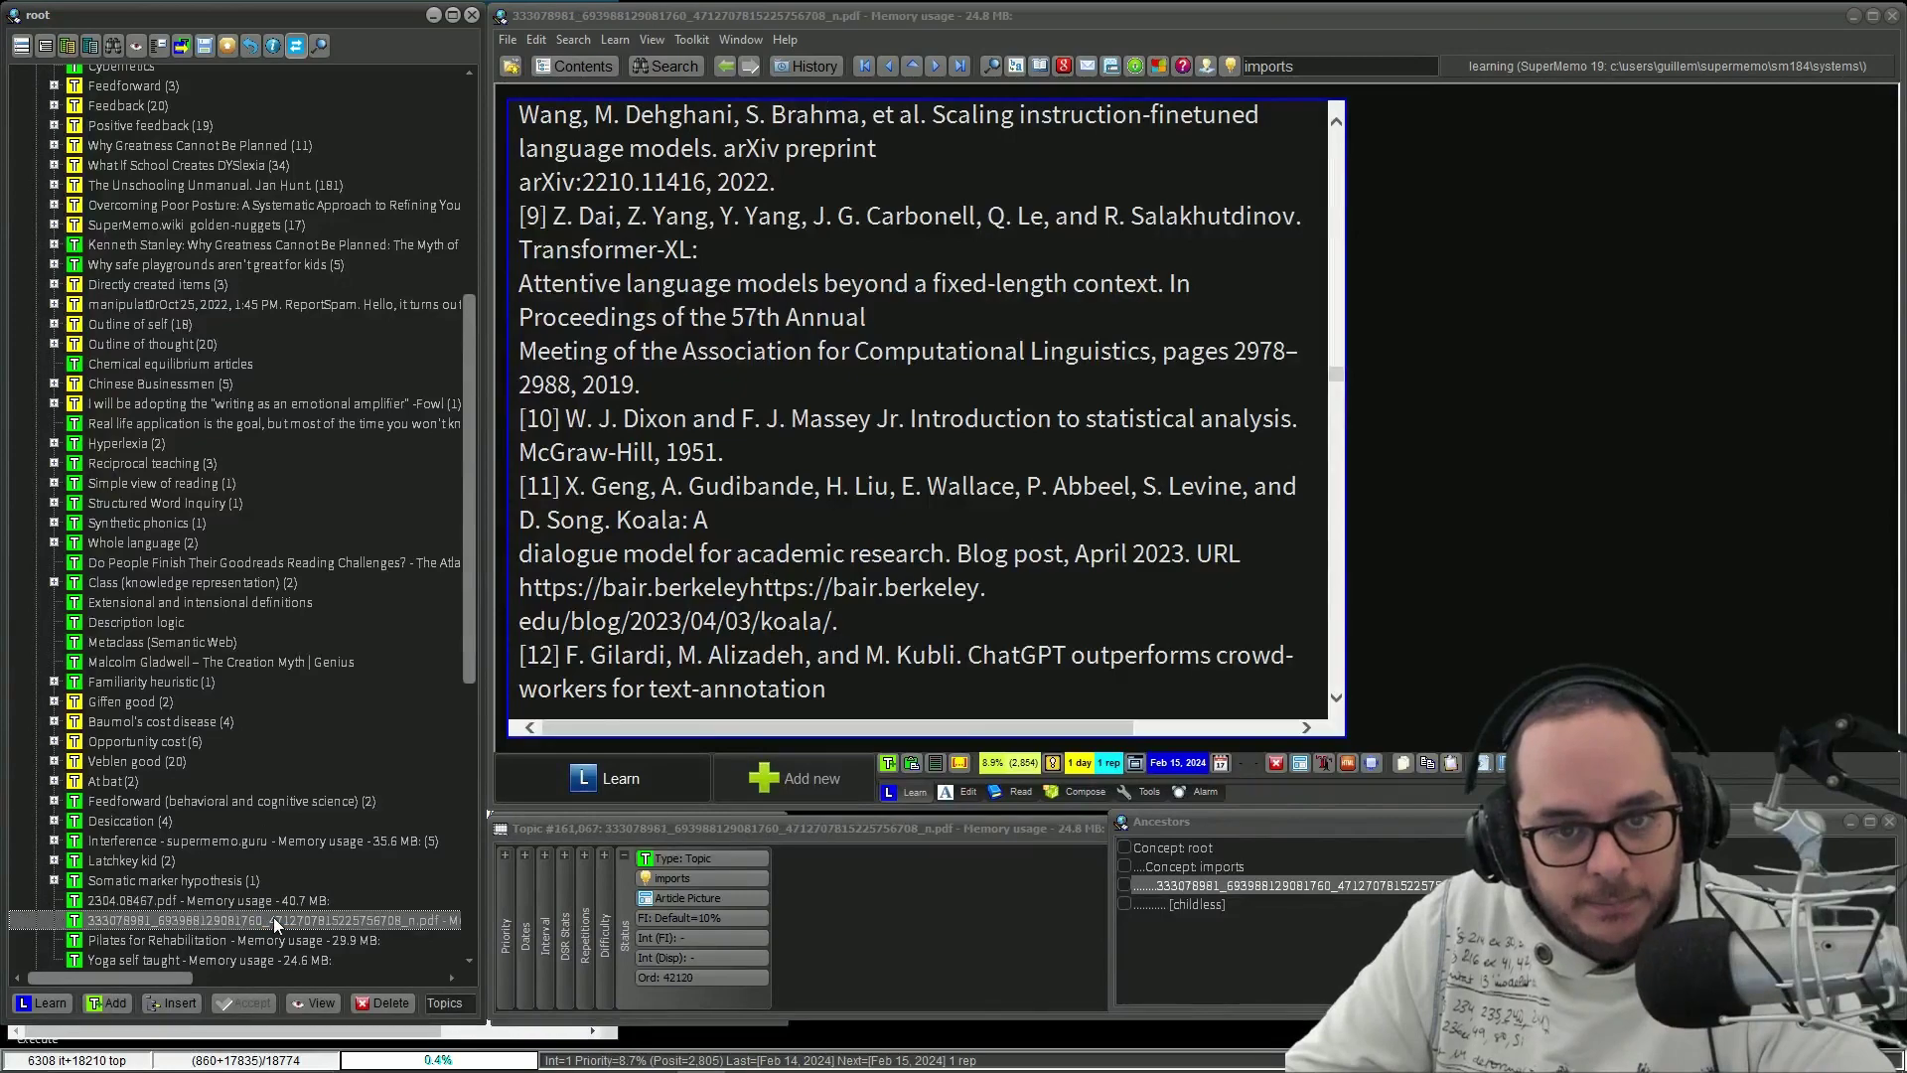
{"action": "scroll", "coordinate": [454, 395], "scroll_direction": "down", "scroll_amount": 3}
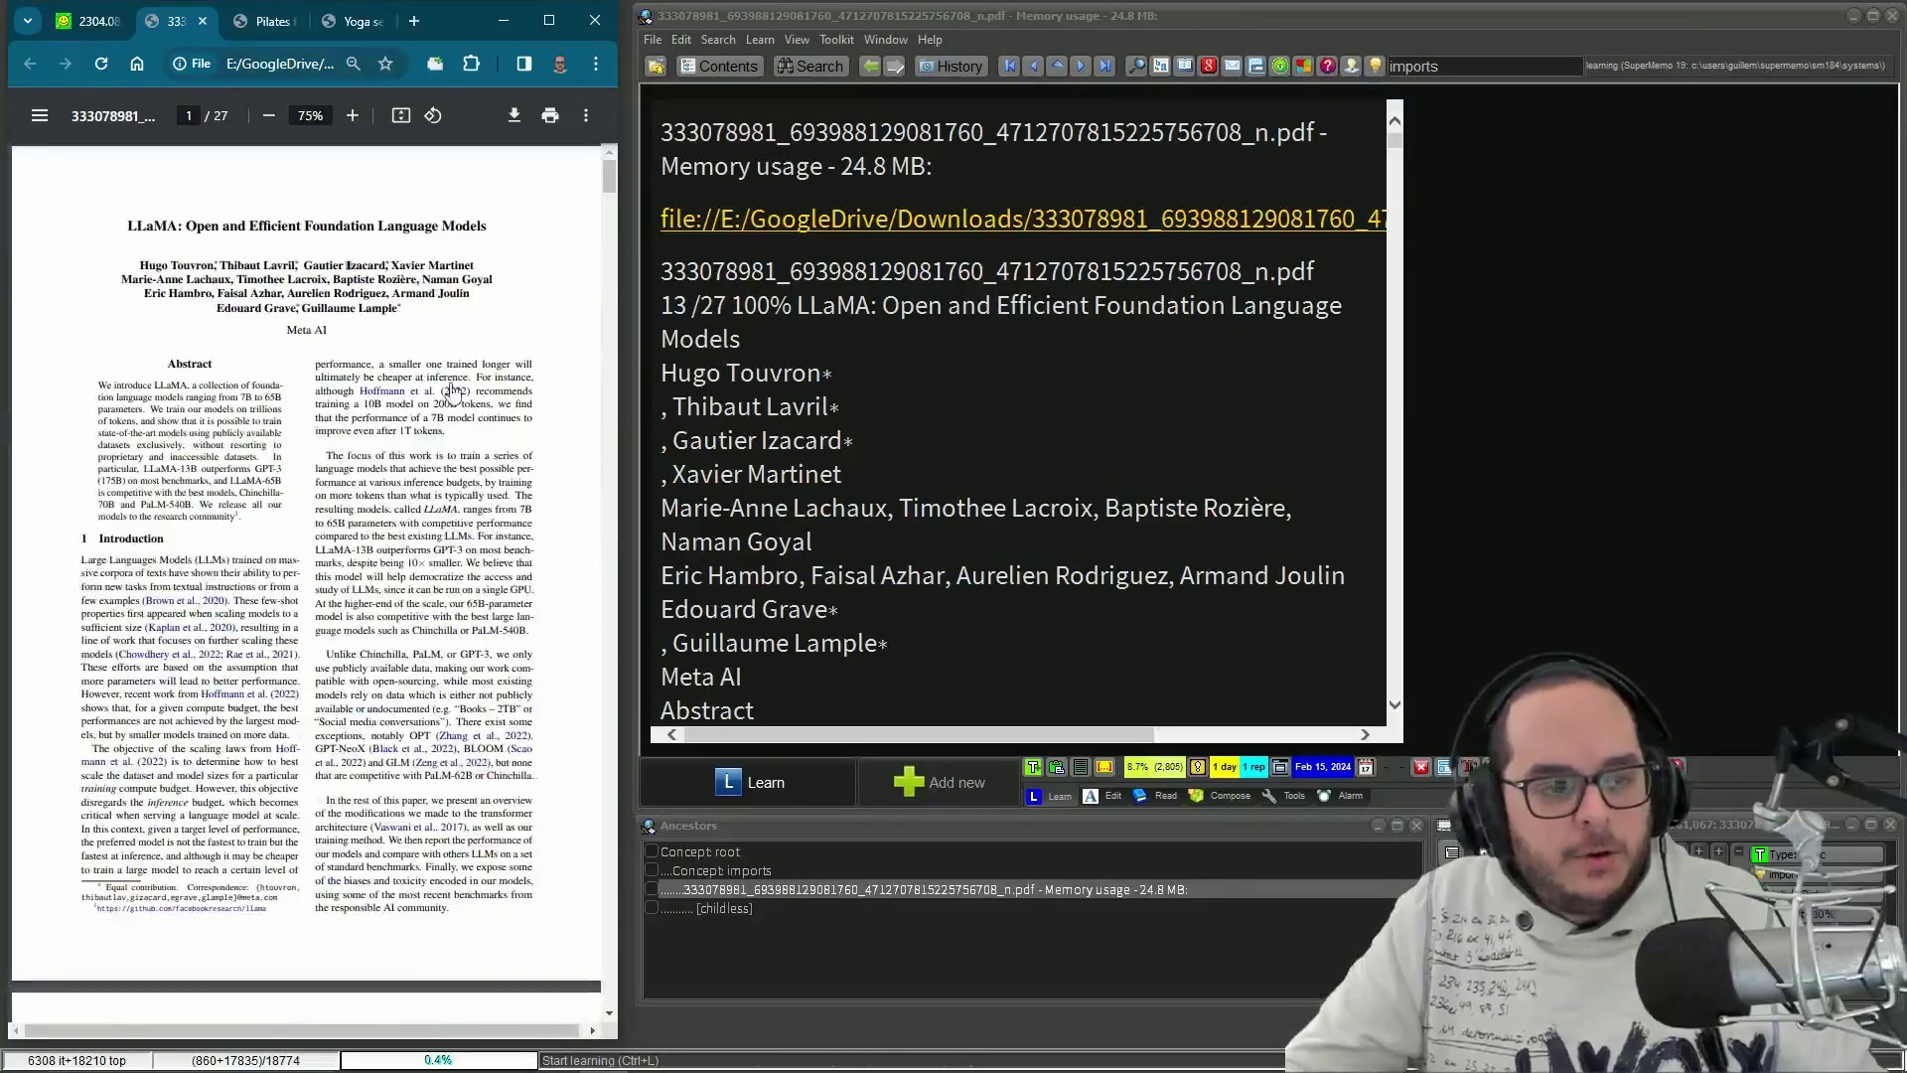
{"action": "left_click", "coordinate": [90, 28]}
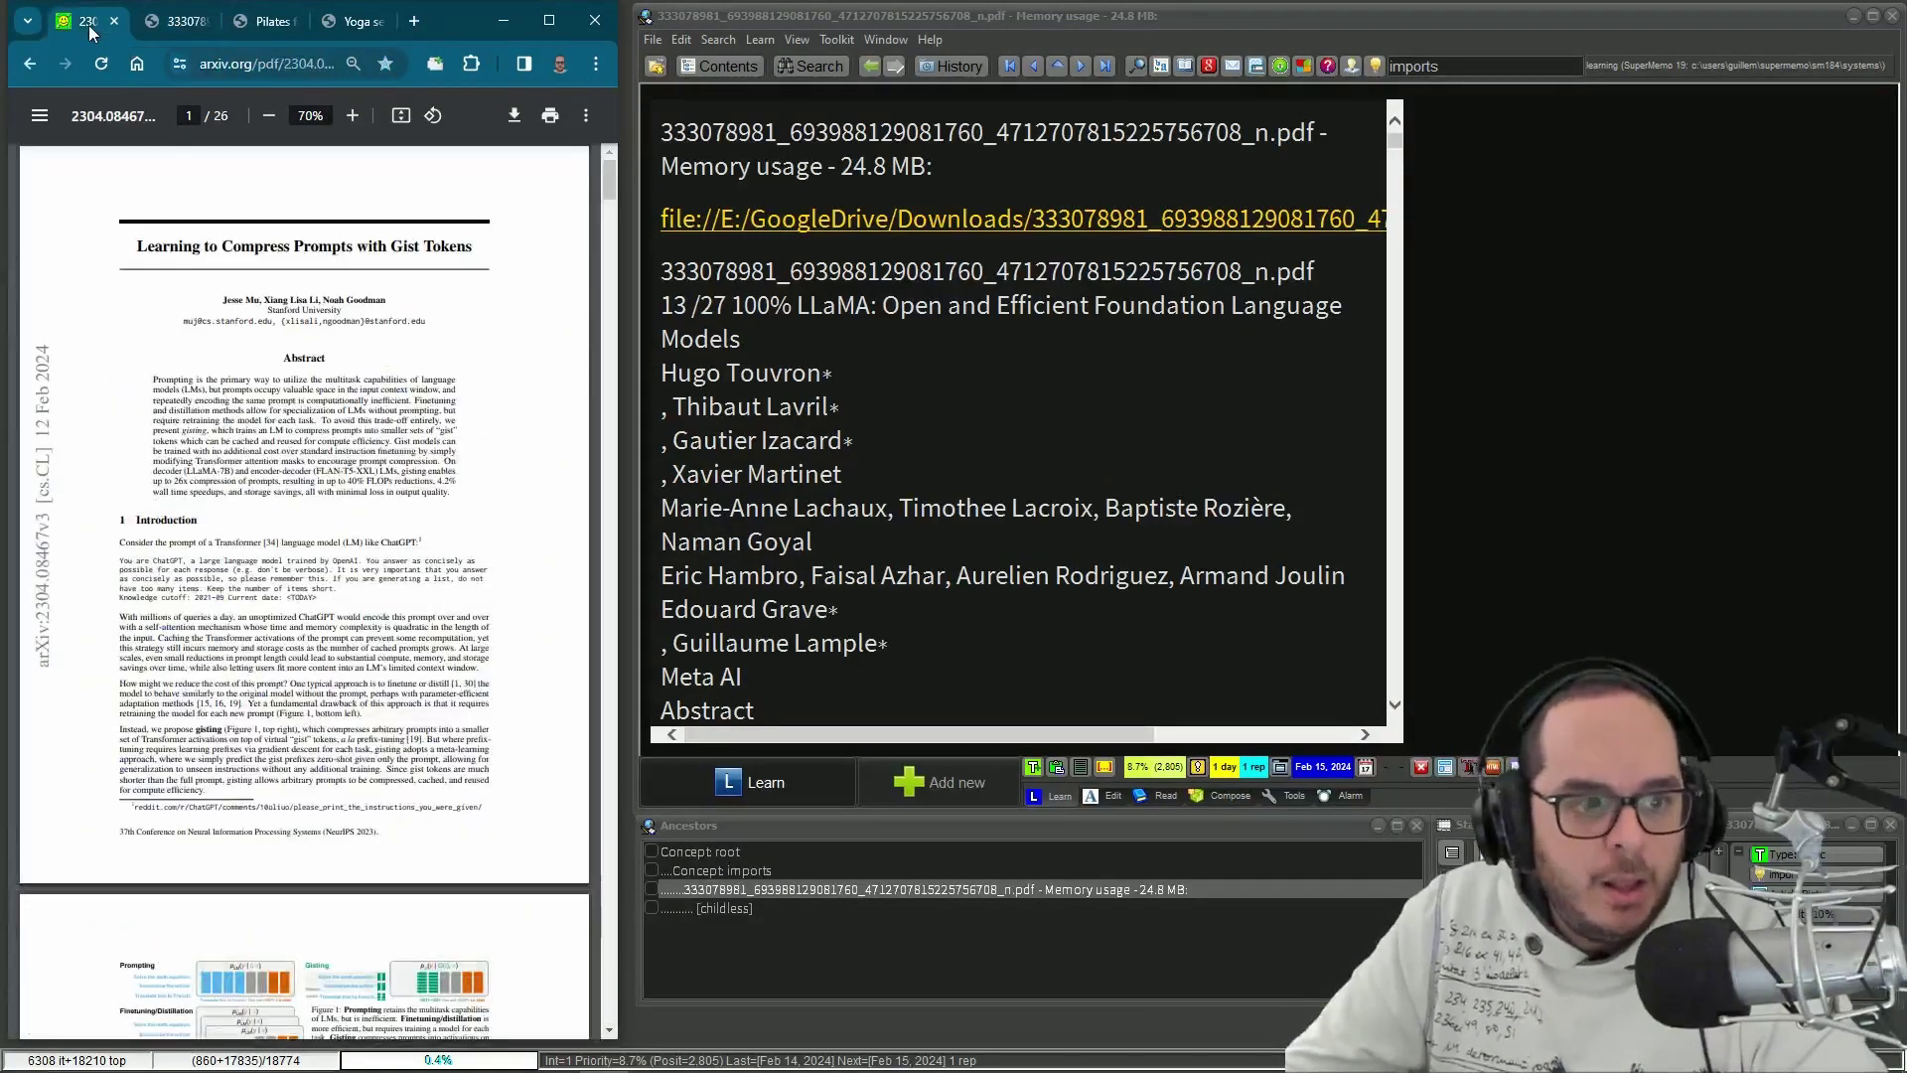
{"action": "left_click", "coordinate": [181, 18]}
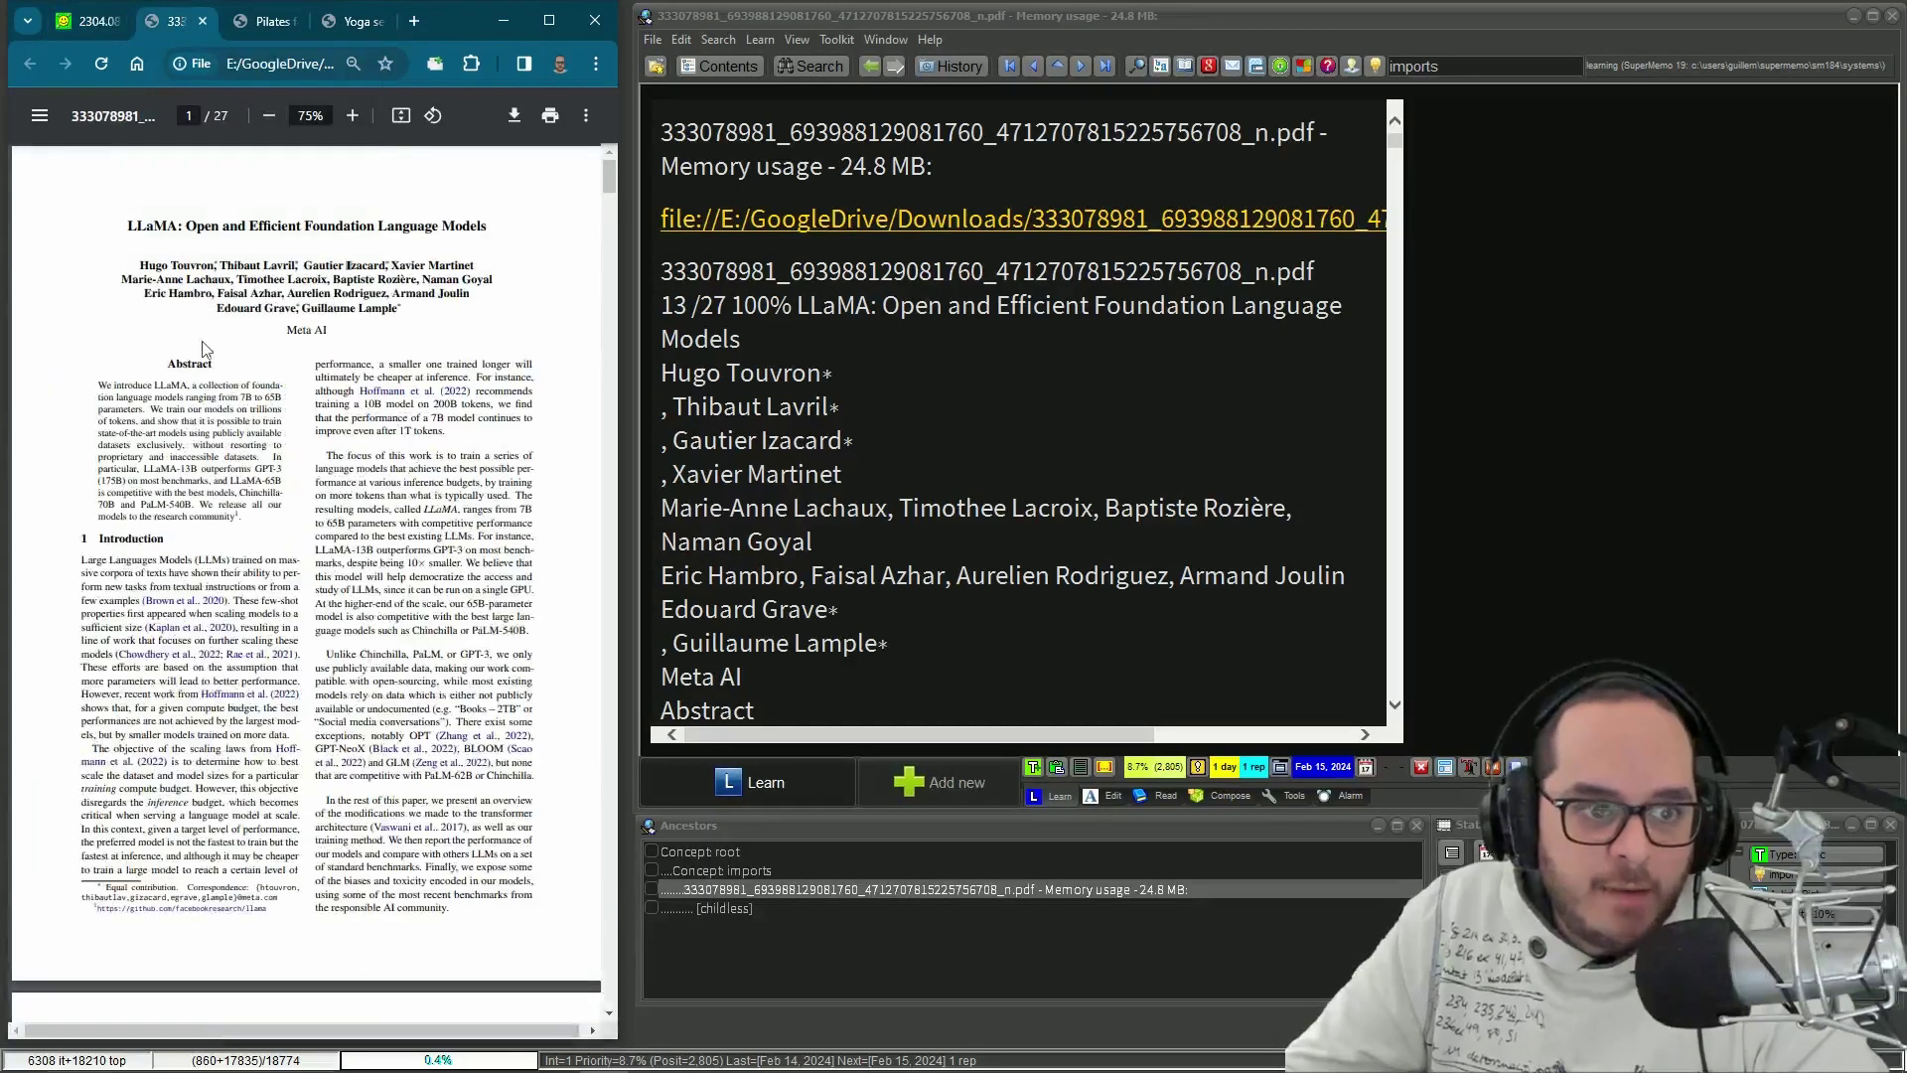
{"action": "left_click", "coordinate": [1056, 300]}
{"action": "scroll", "coordinate": [1056, 300], "scroll_direction": "down", "scroll_amount": 8}
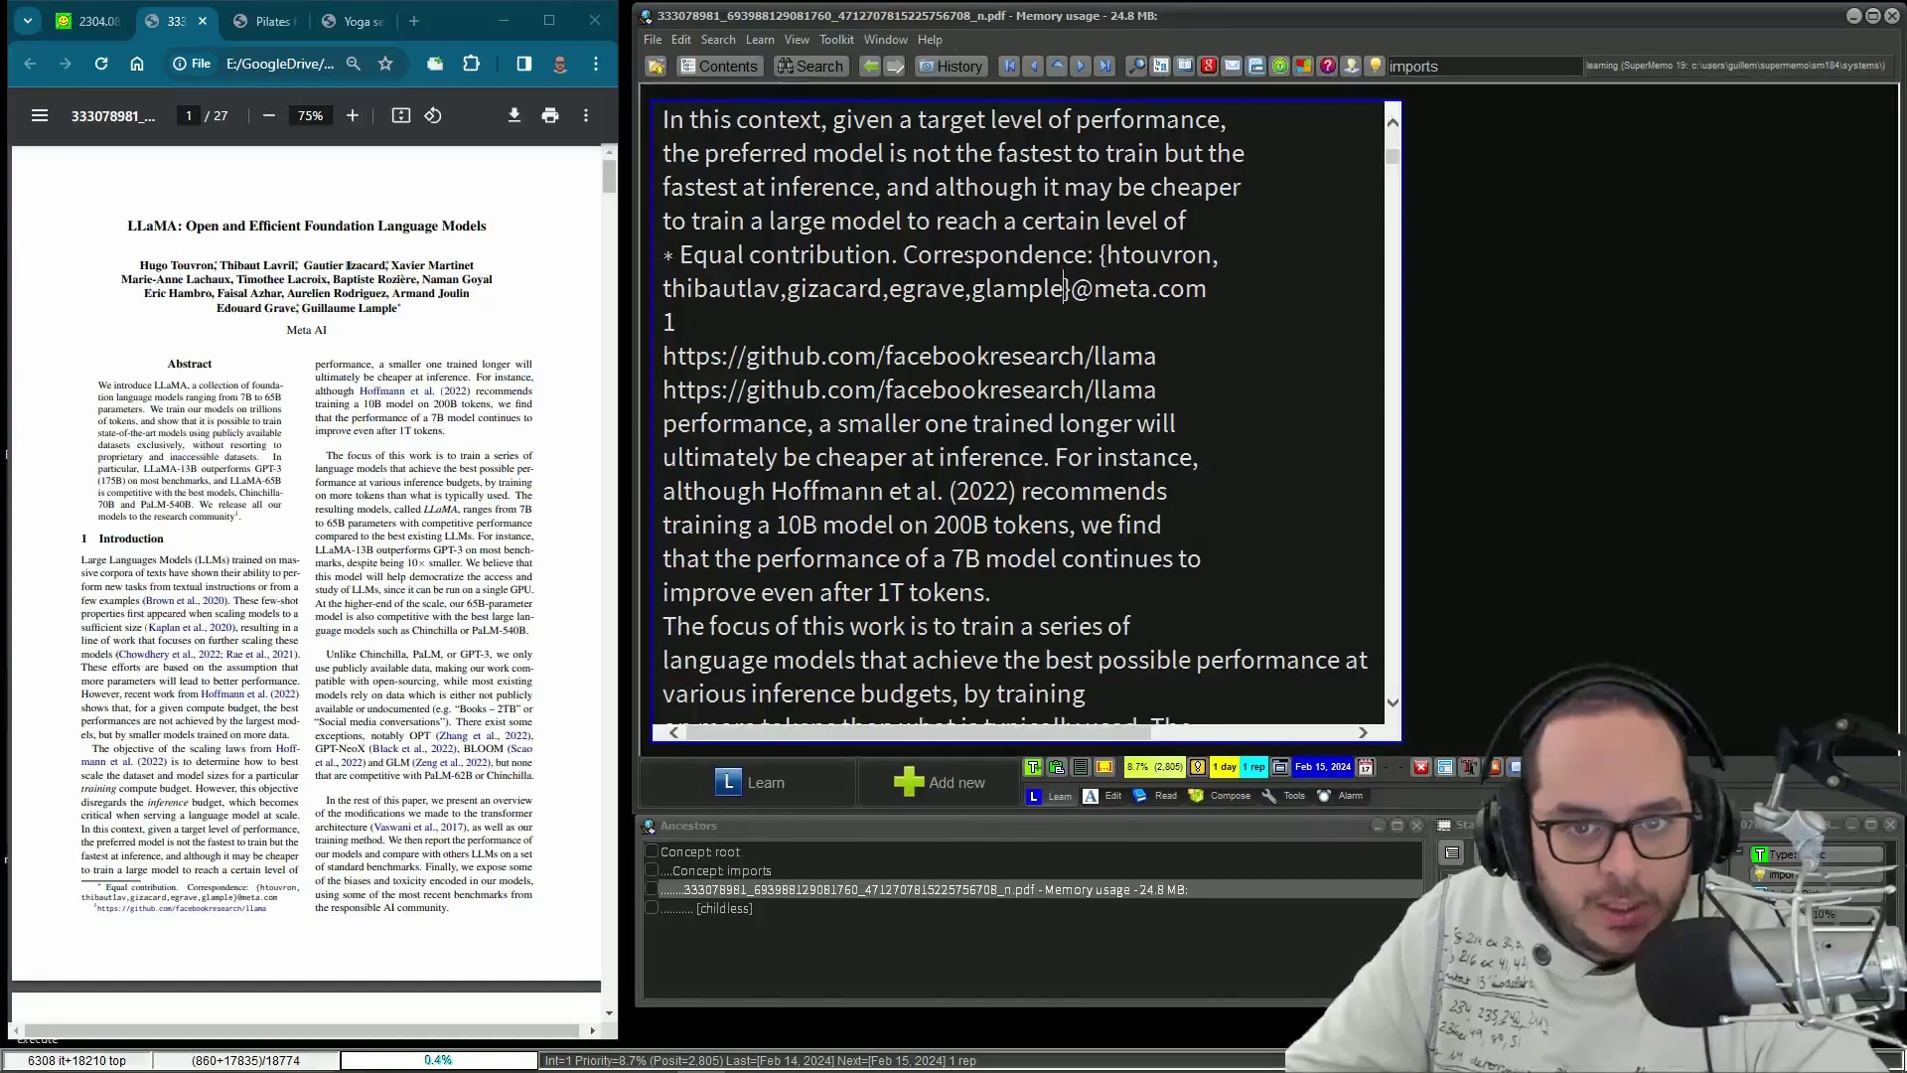
- Delete the Correspondence footnote and both GitHub links from the LLaMA article
{"action": "left_click_drag", "start_coordinate": [903, 254], "coordinate": [1194, 381]}
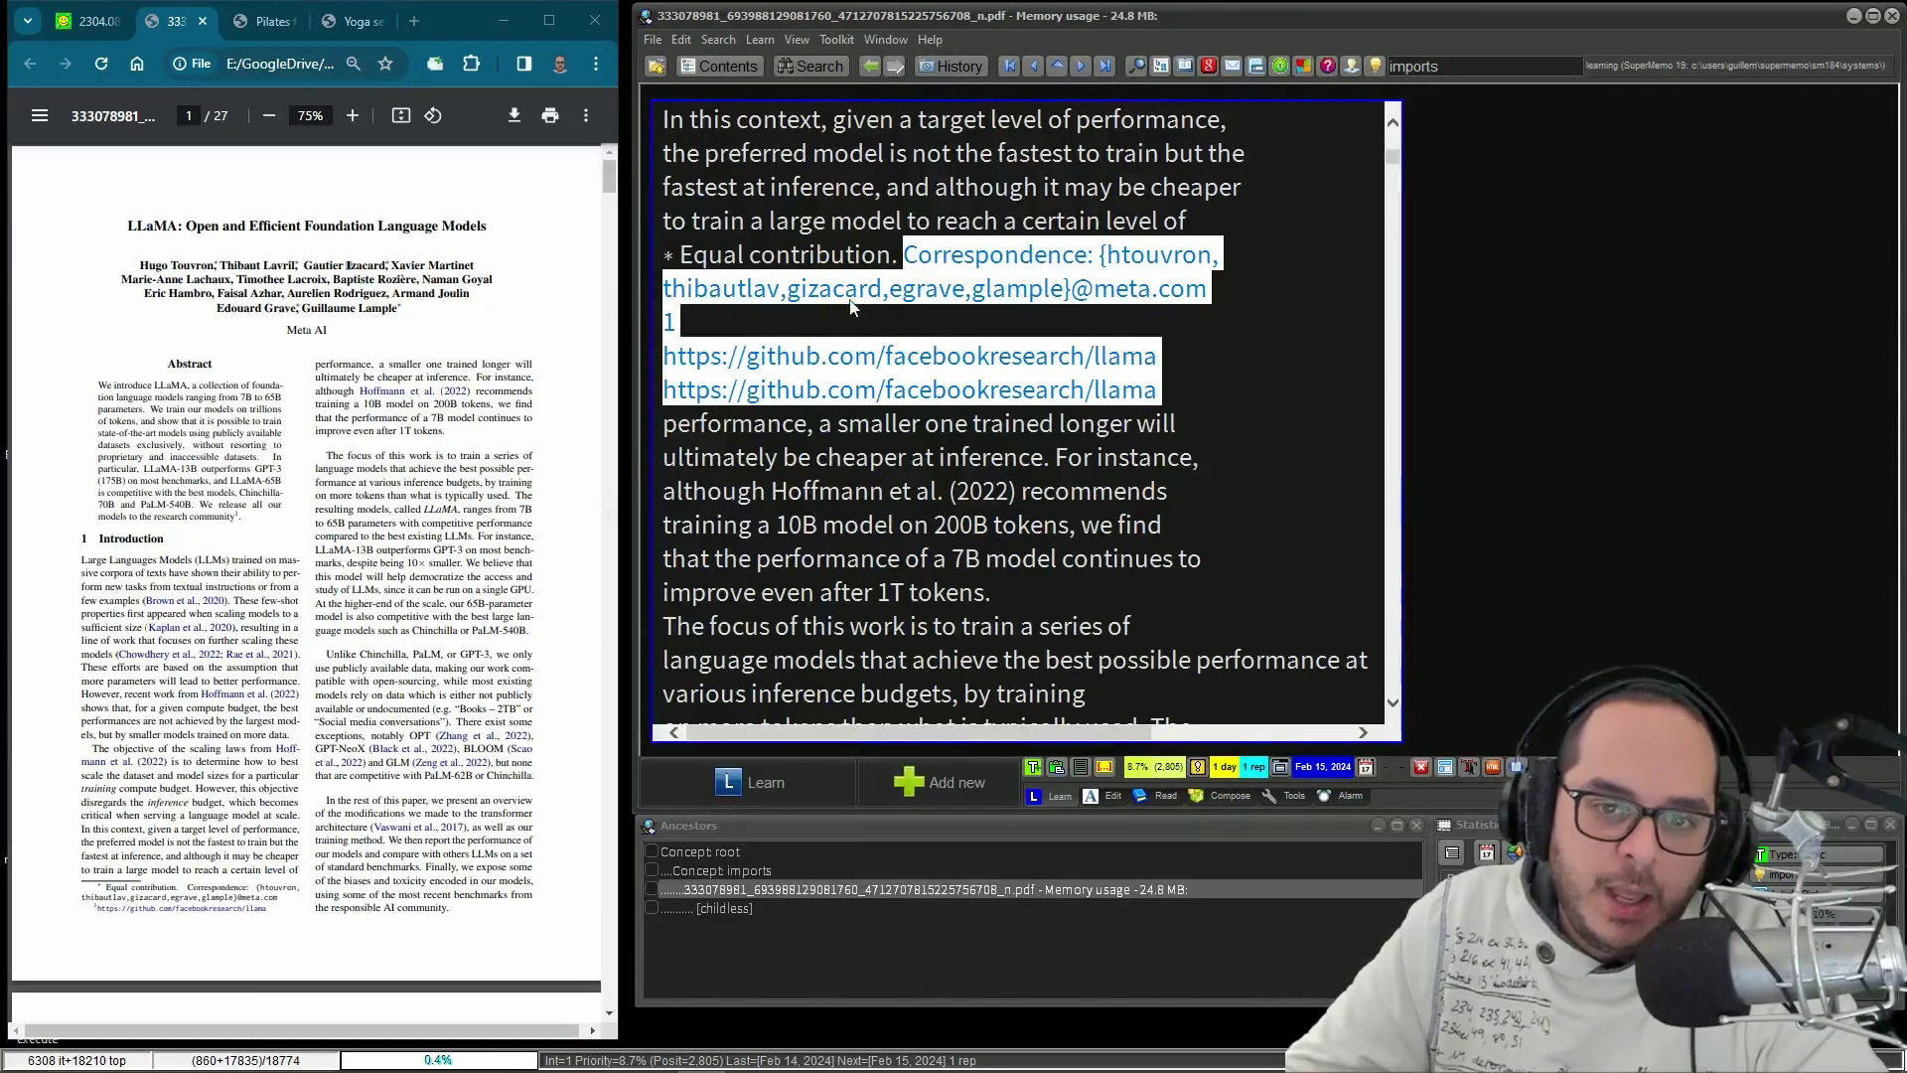
{"action": "left_click", "coordinate": [892, 254]}
{"action": "left_click_drag", "start_coordinate": [902, 254], "coordinate": [1201, 396]}
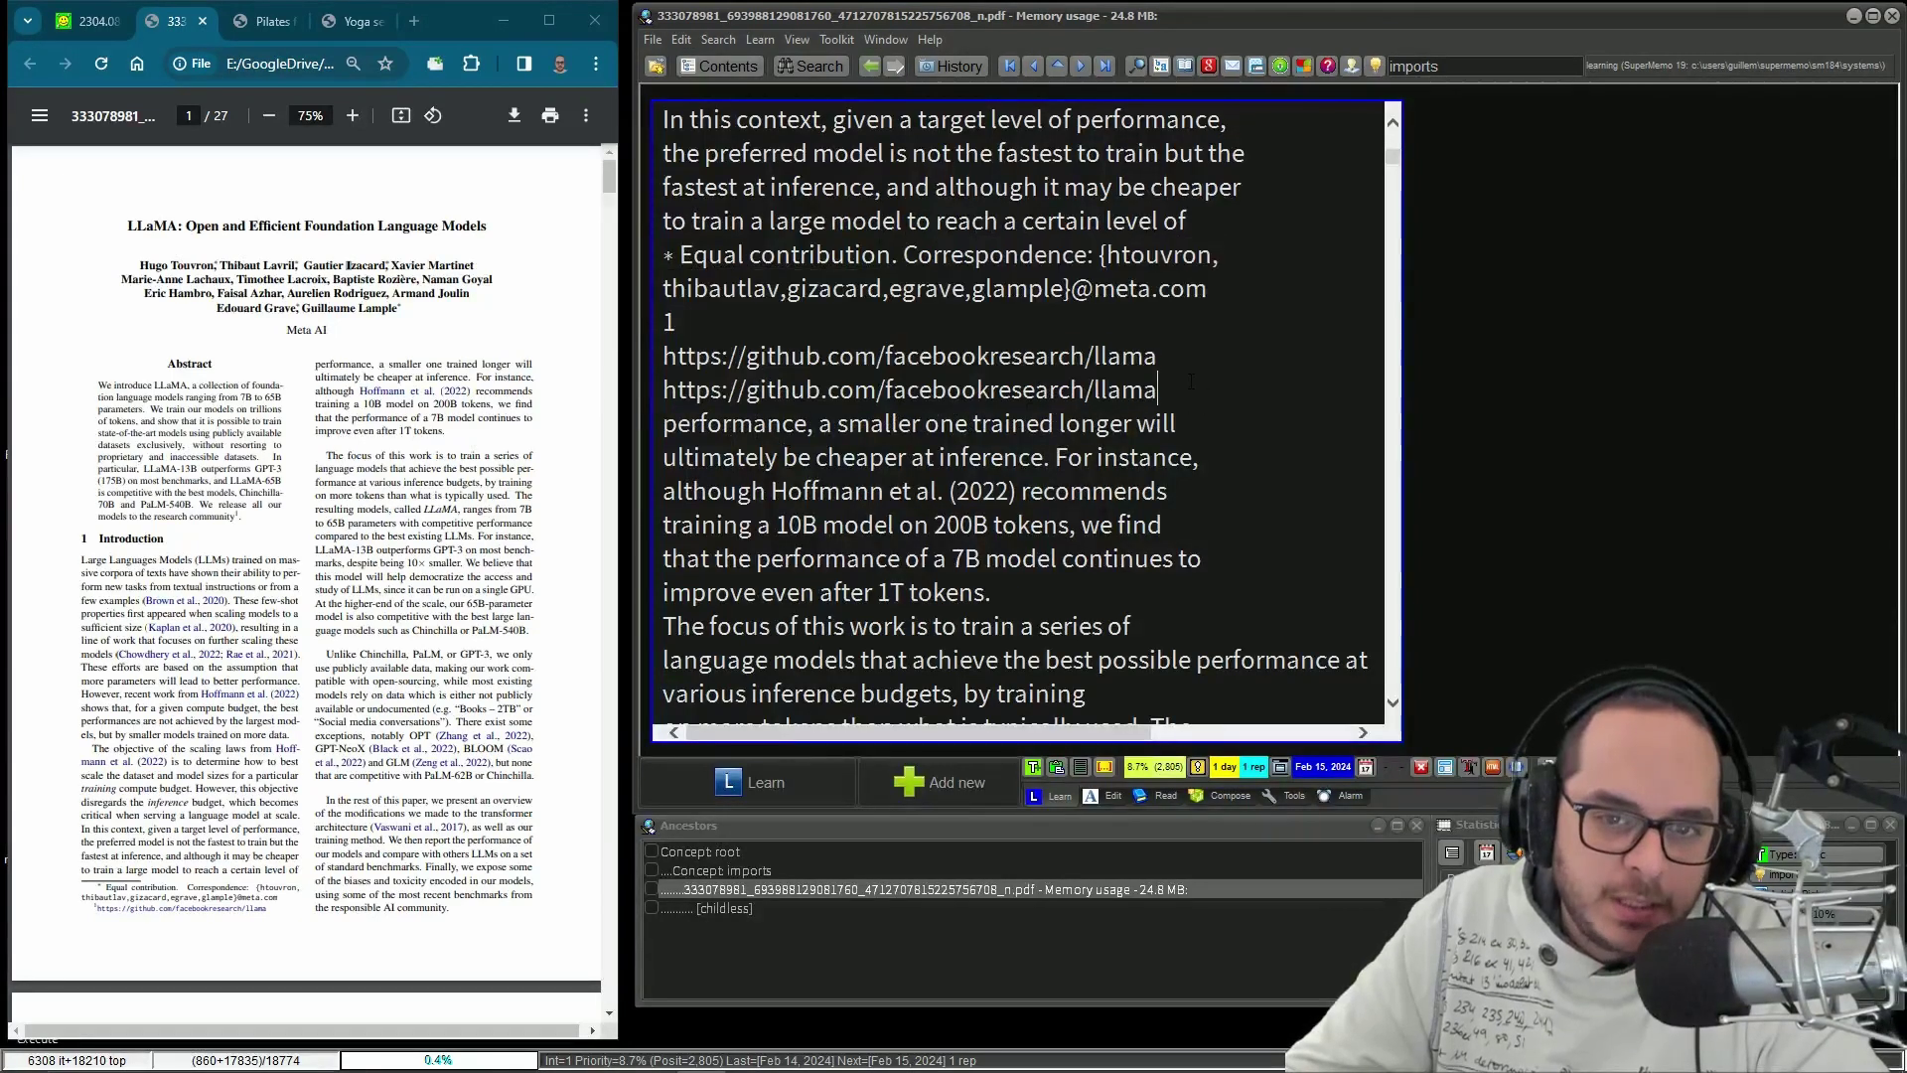
{"action": "left_click", "coordinate": [918, 255]}
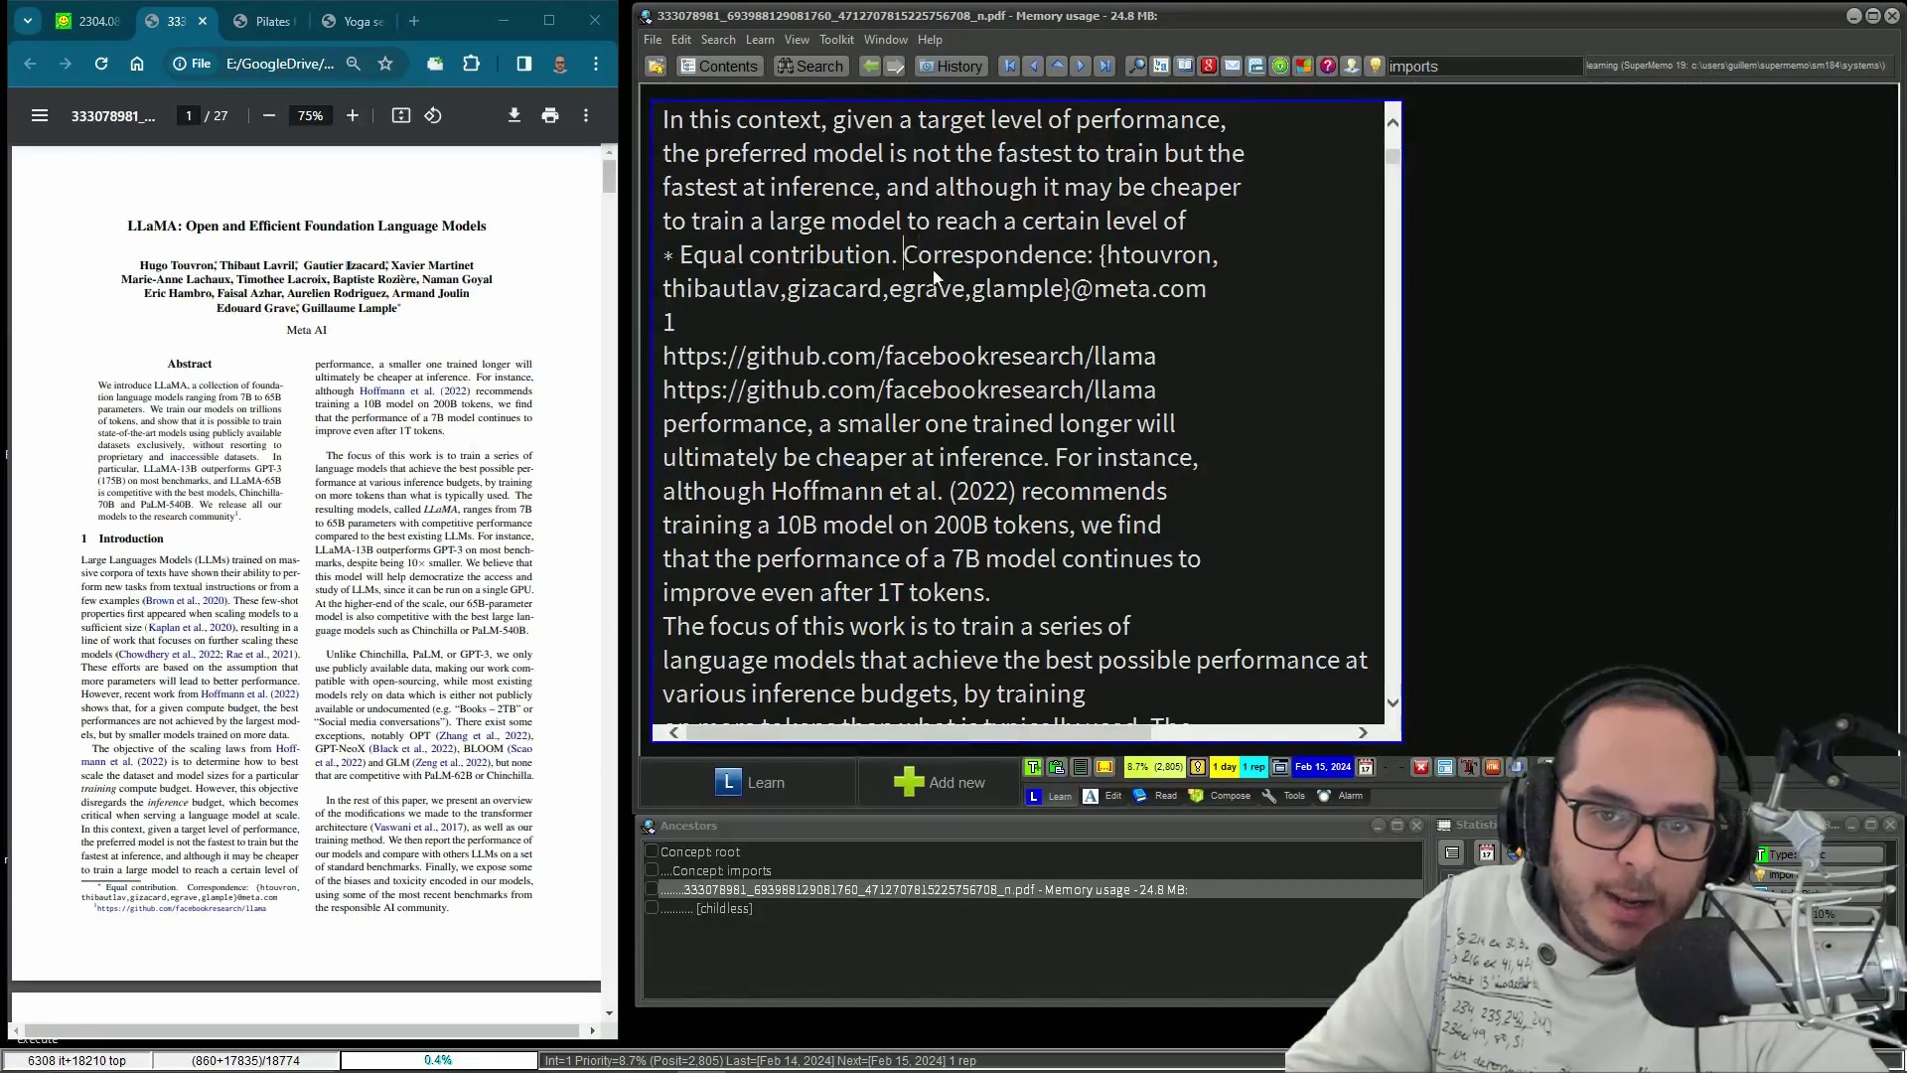
{"action": "left_click_drag", "start_coordinate": [902, 255], "coordinate": [1172, 397]}
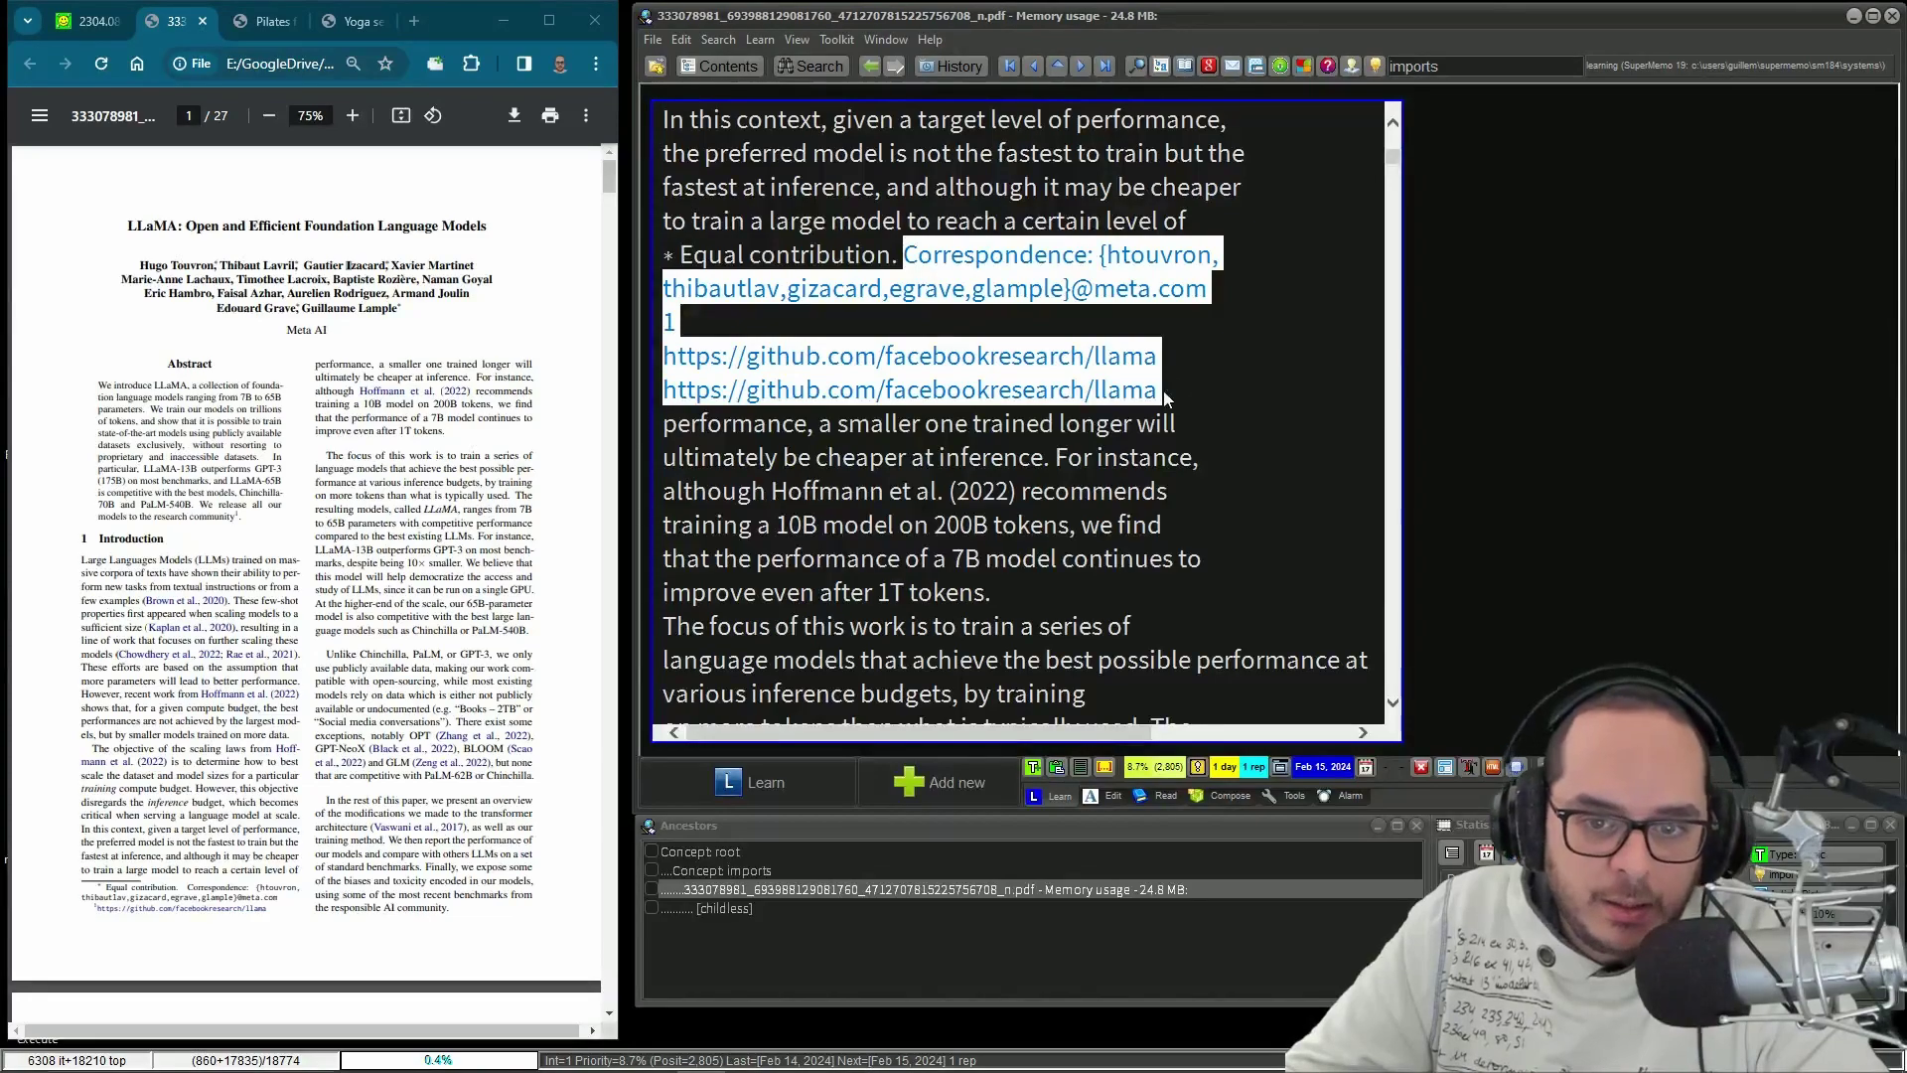
{"action": "key", "text": "Delete"}
- Read through the pre-training data and Table 2 to section 2.2 Architecture, checking the PDF
{"action": "scroll", "coordinate": [1023, 417], "scroll_direction": "down", "scroll_amount": 20}
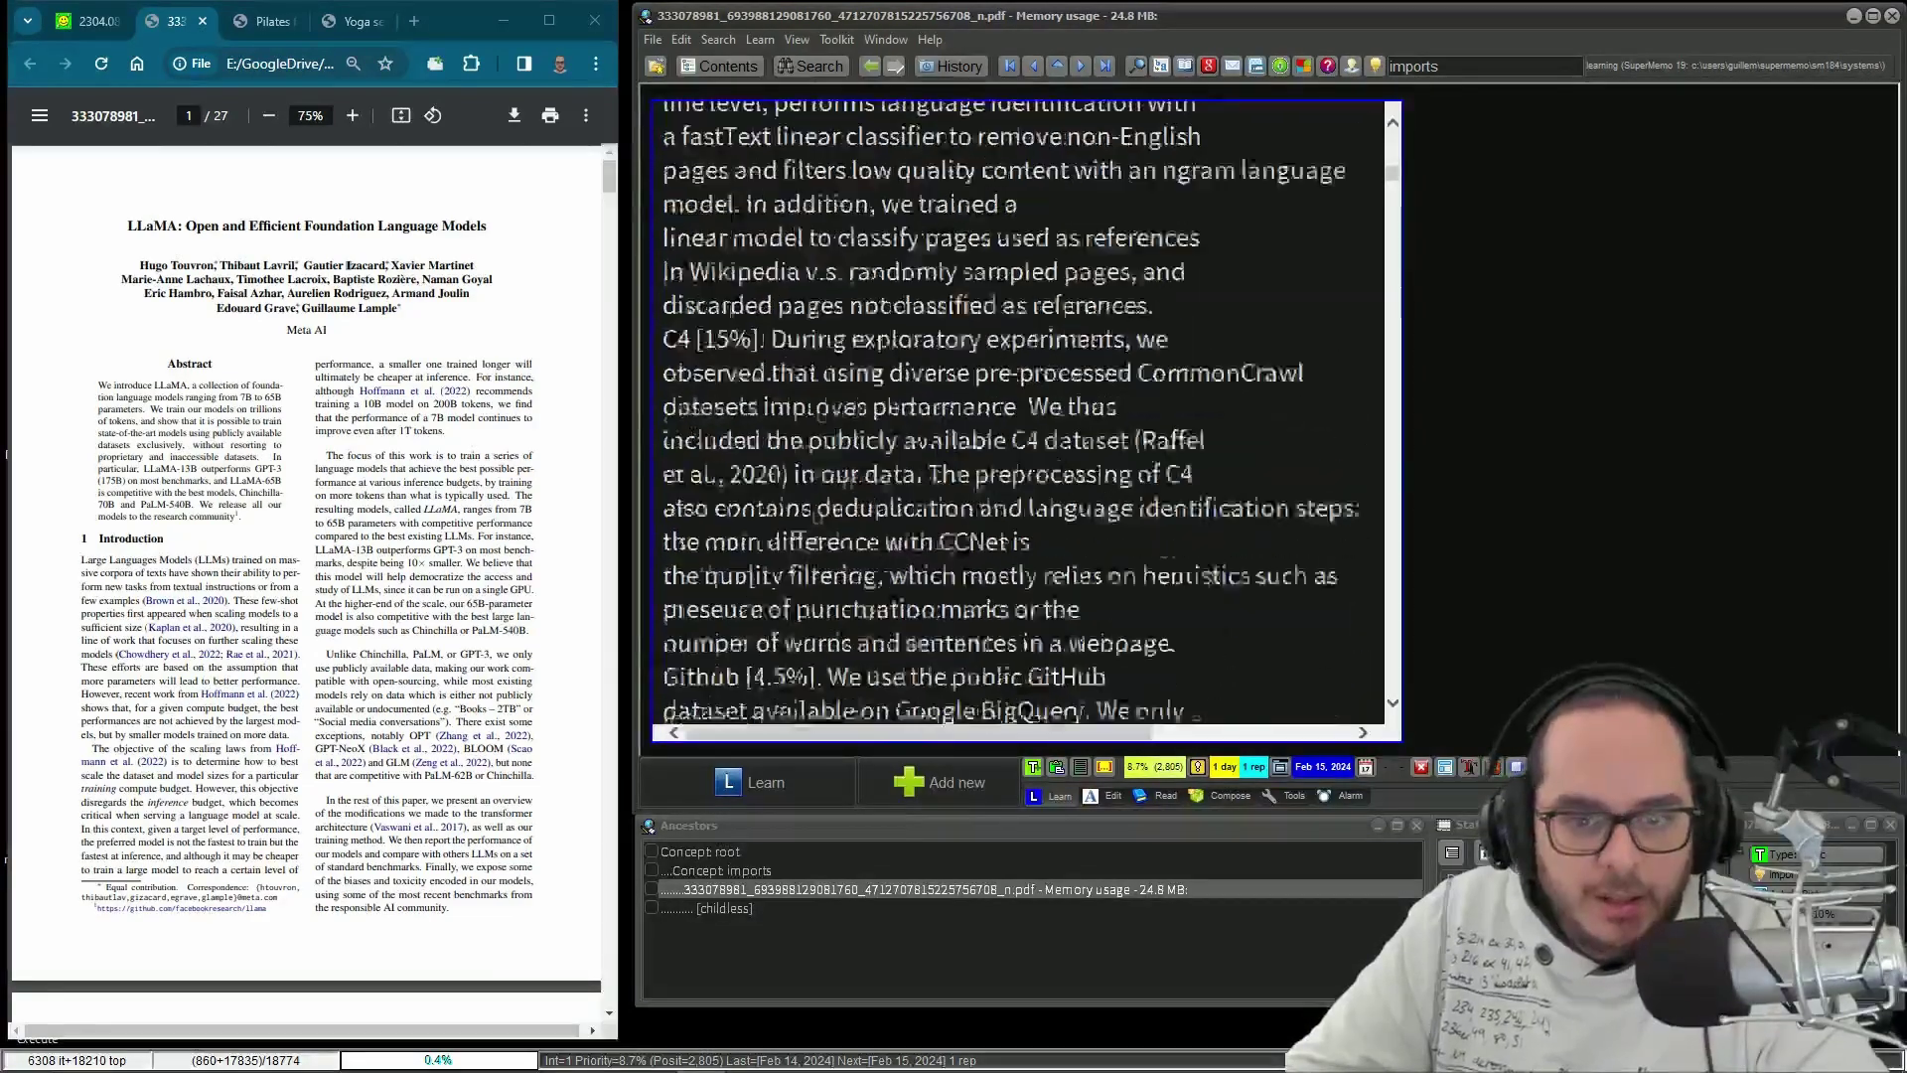
{"action": "left_click", "coordinate": [348, 266]}
{"action": "scroll", "coordinate": [398, 497], "scroll_direction": "down", "scroll_amount": 8}
{"action": "scroll", "coordinate": [415, 586], "scroll_direction": "up", "scroll_amount": 3}
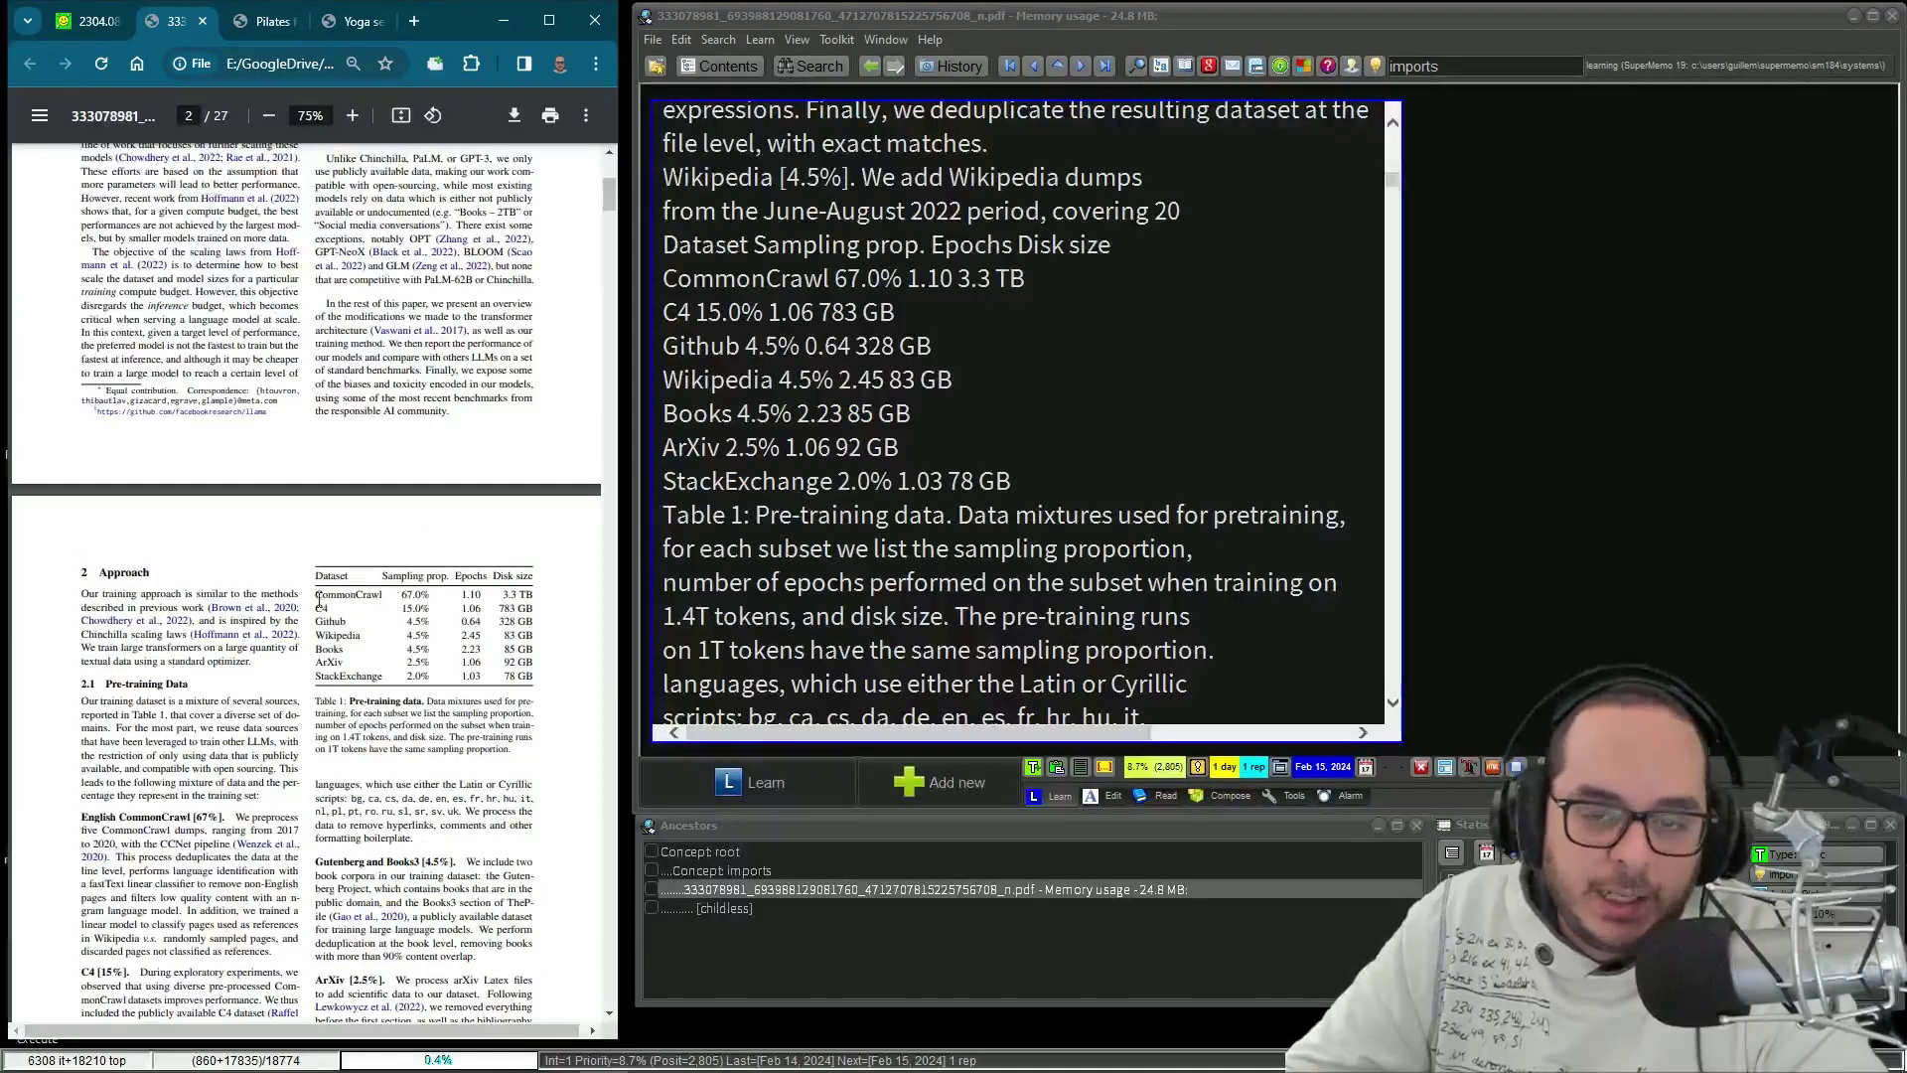
{"action": "left_click", "coordinate": [663, 346]}
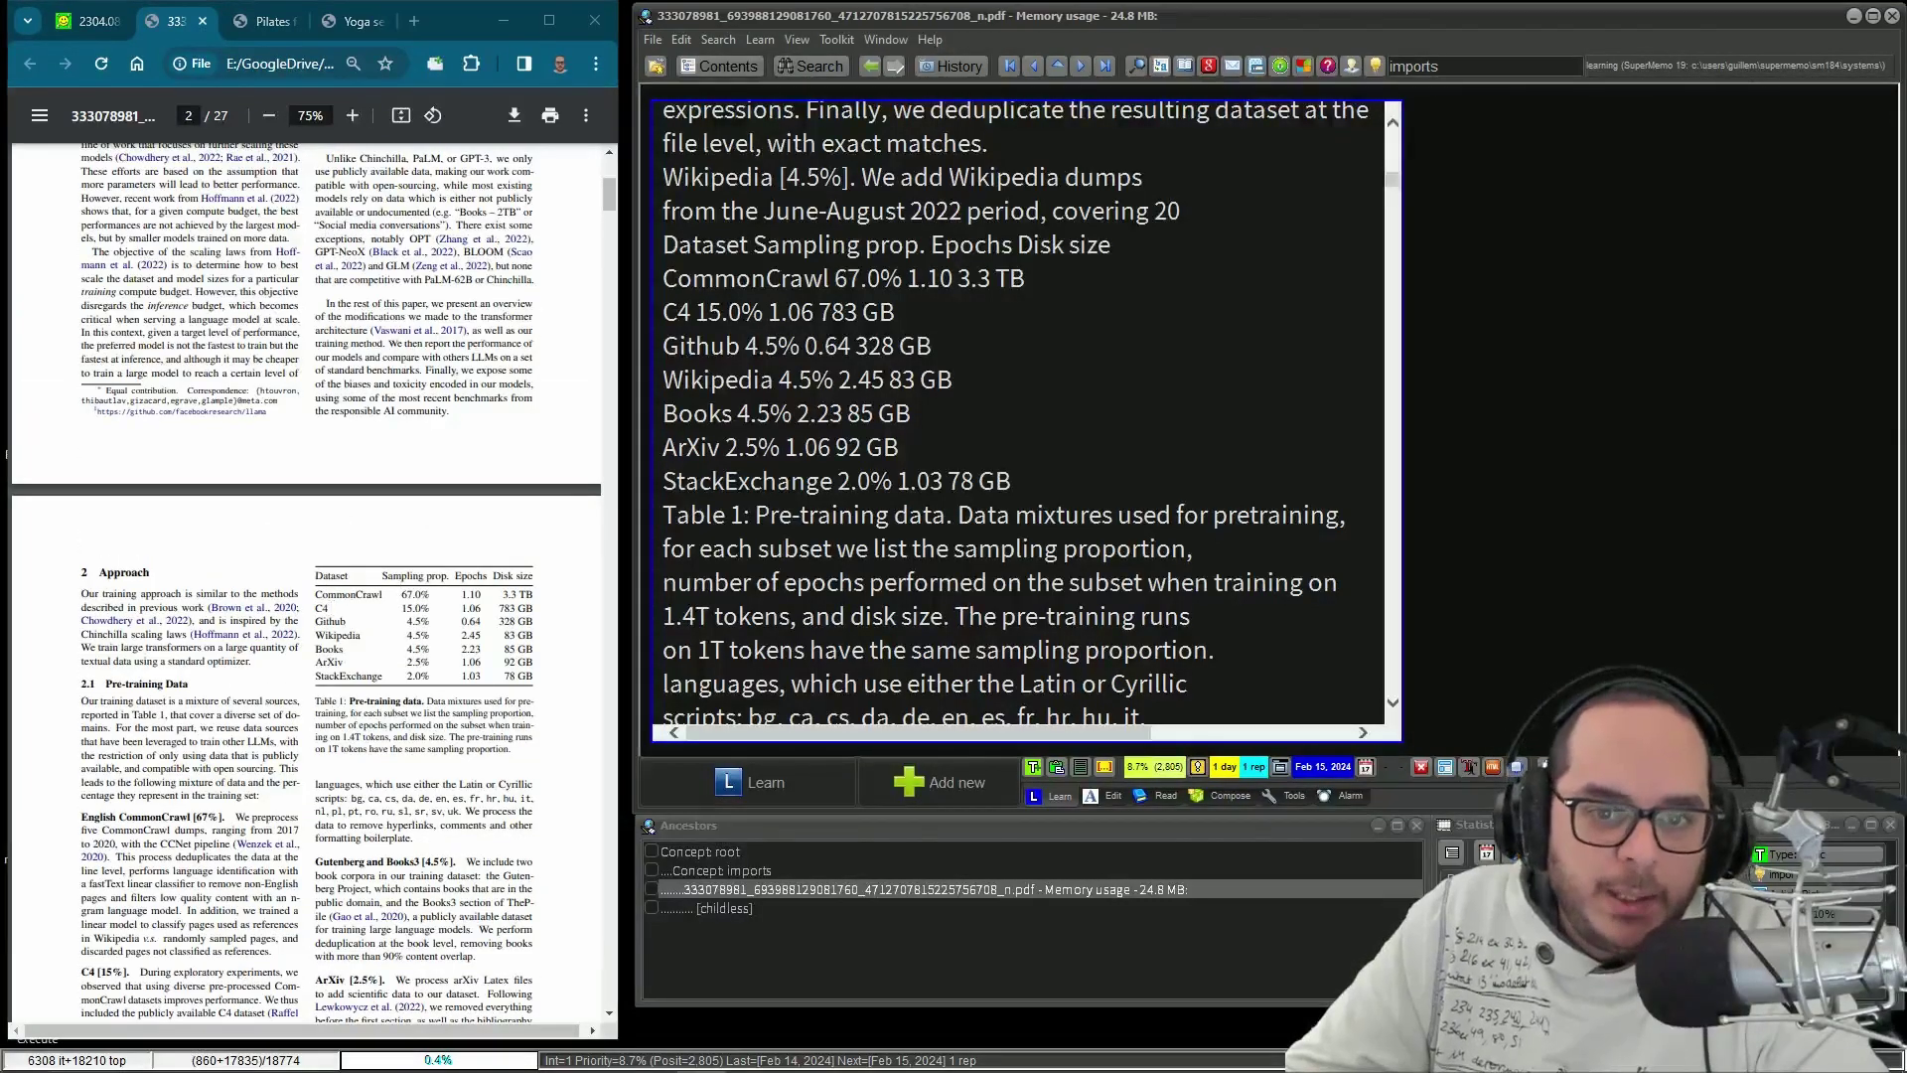
{"action": "left_click", "coordinate": [777, 380], "text": "shift"}
{"action": "left_click", "coordinate": [665, 283], "text": "shift"}
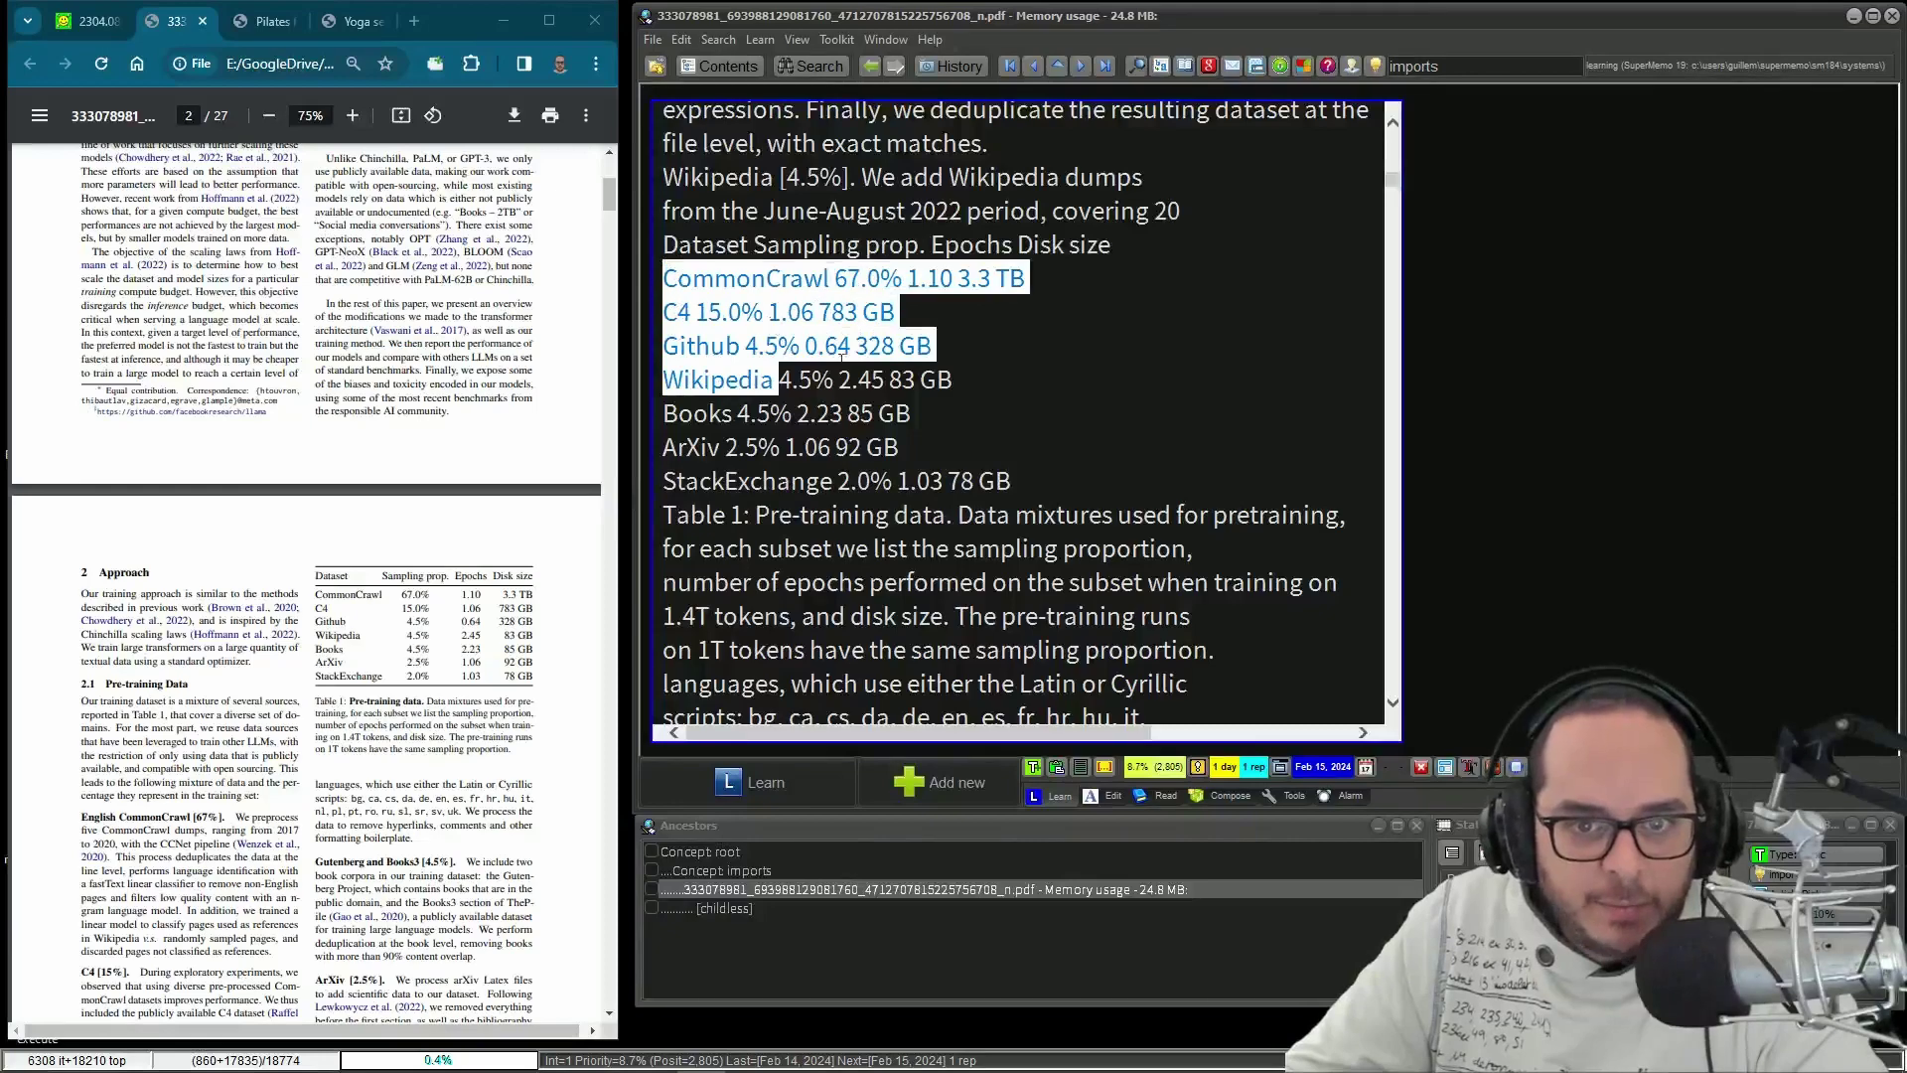
{"action": "scroll", "coordinate": [1023, 397], "scroll_direction": "down", "scroll_amount": 3}
{"action": "left_click_drag", "start_coordinate": [662, 573], "coordinate": [1068, 639]}
{"action": "scroll", "coordinate": [1026, 564], "scroll_direction": "down", "scroll_amount": 3}
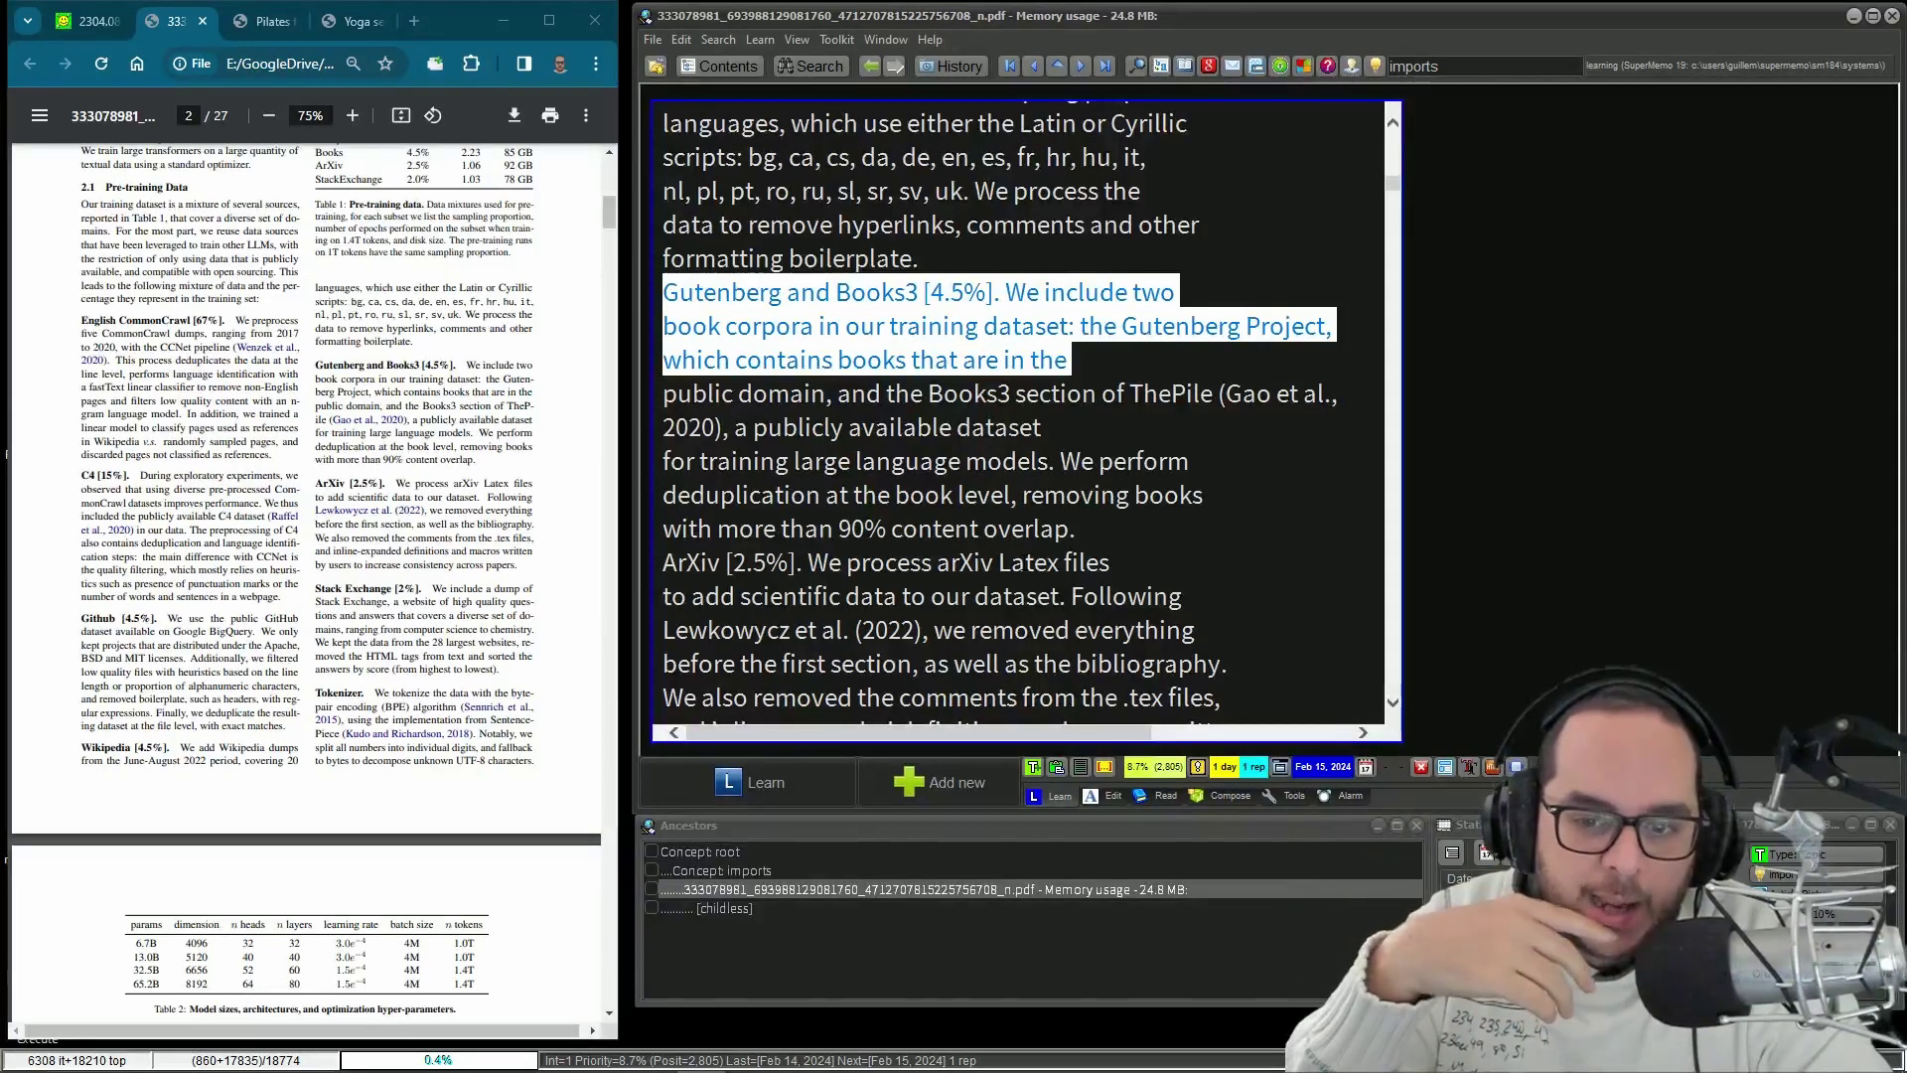
{"action": "scroll", "coordinate": [923, 458], "scroll_direction": "down", "scroll_amount": 7}
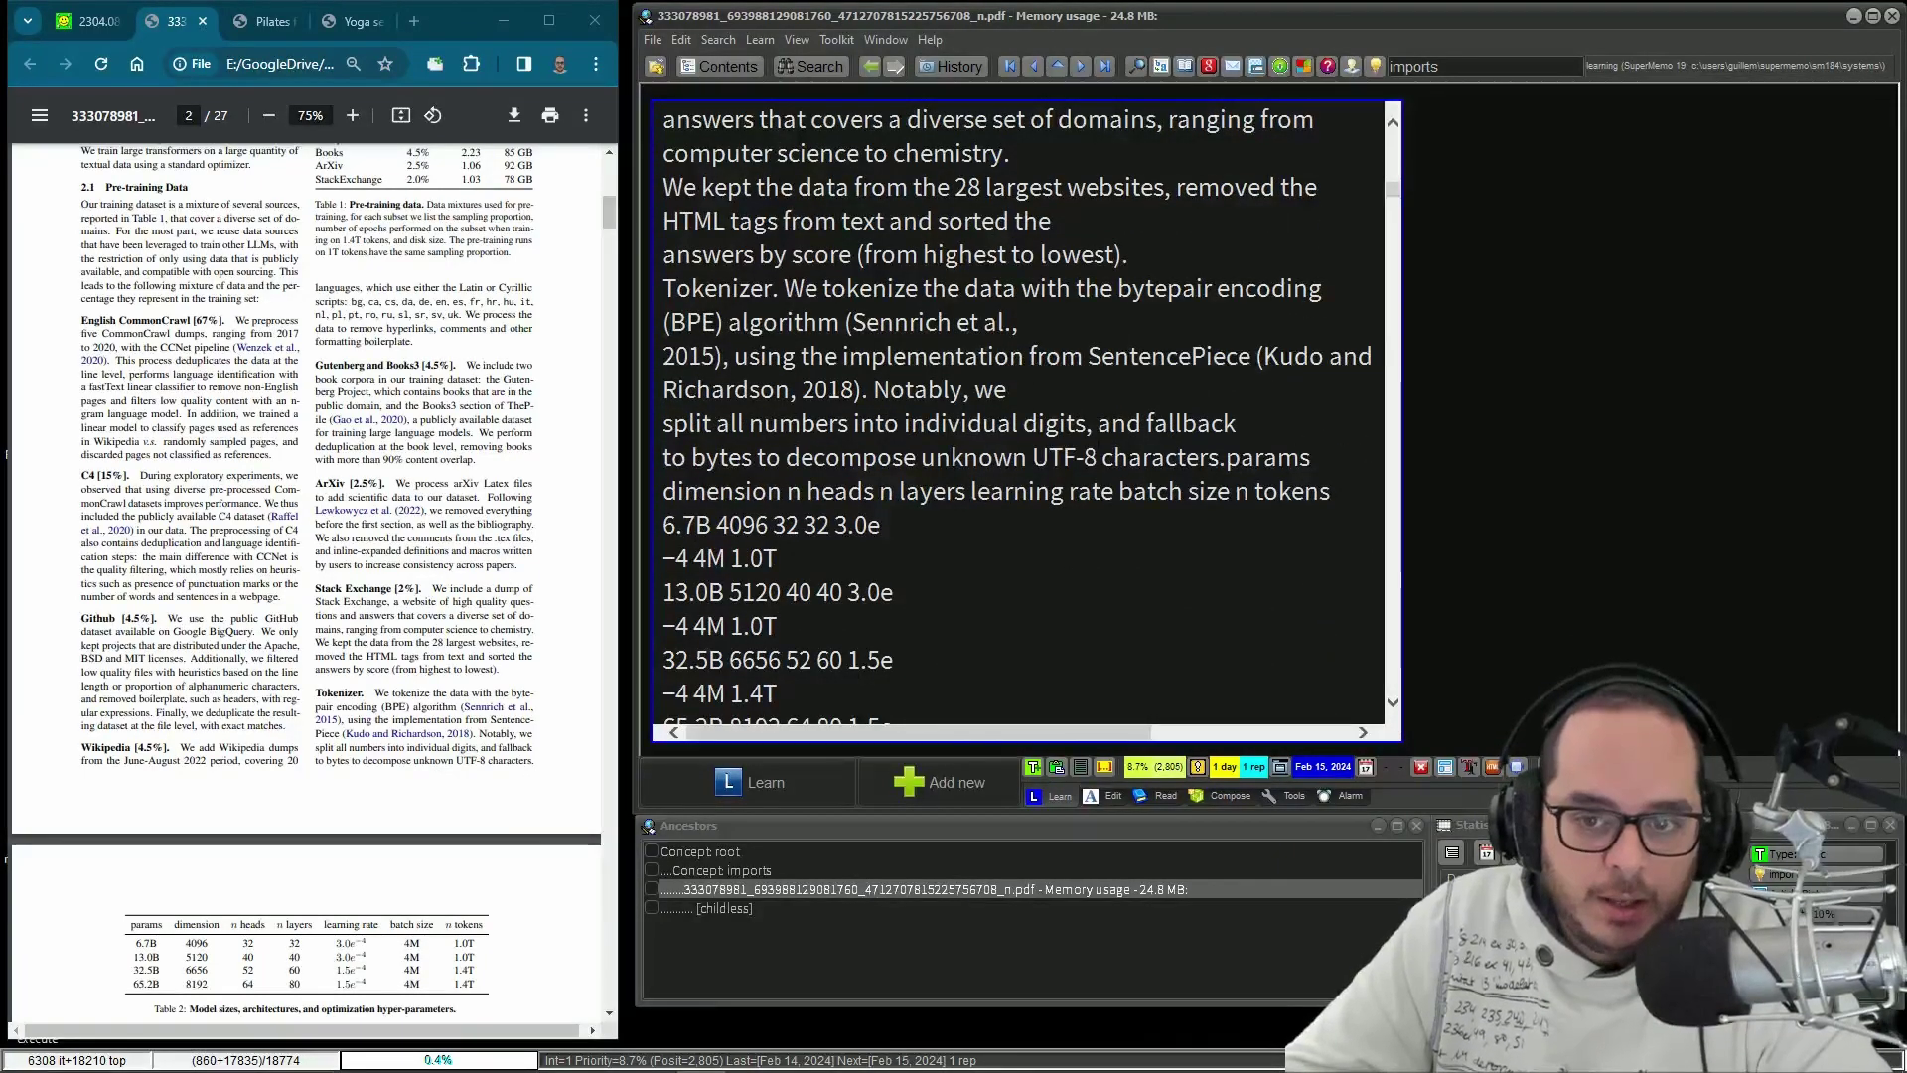
{"action": "scroll", "coordinate": [899, 323], "scroll_direction": "down", "scroll_amount": 5}
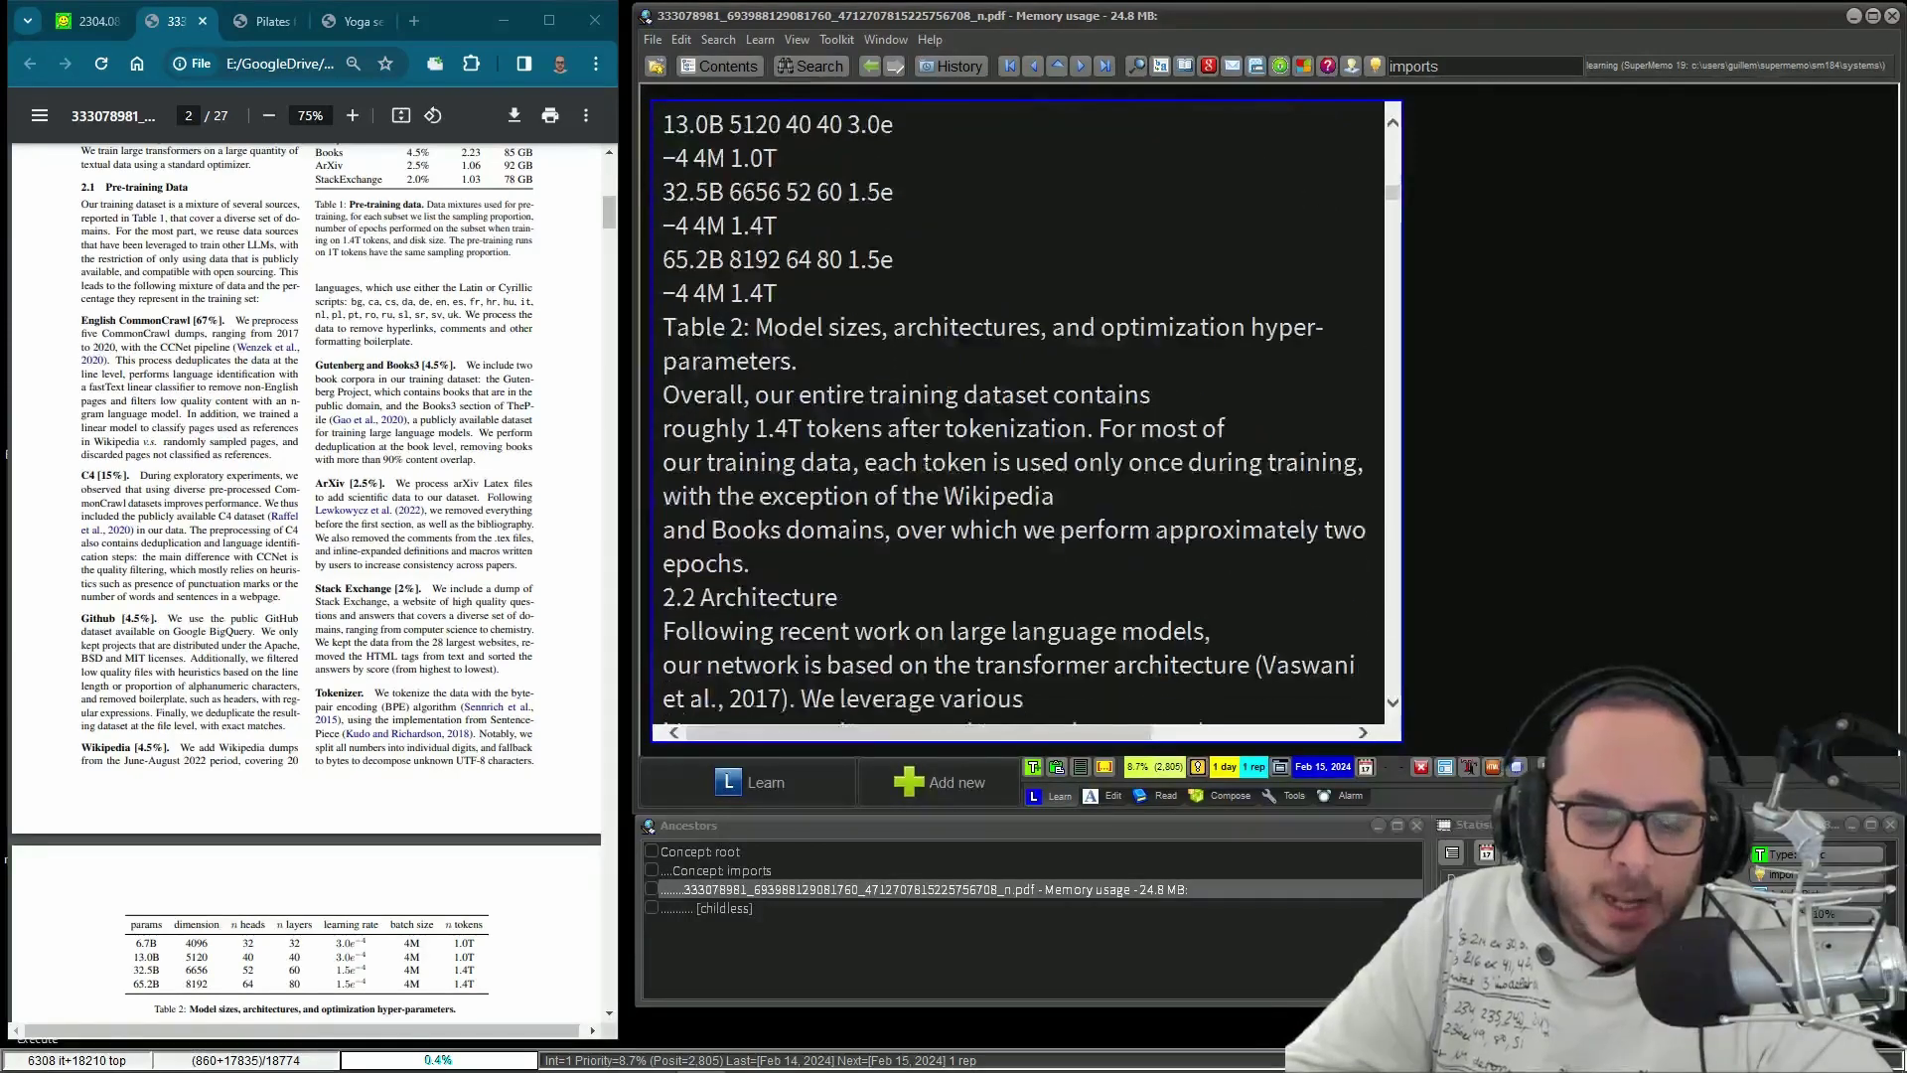
{"action": "scroll", "coordinate": [994, 527], "scroll_direction": "down", "scroll_amount": 5}
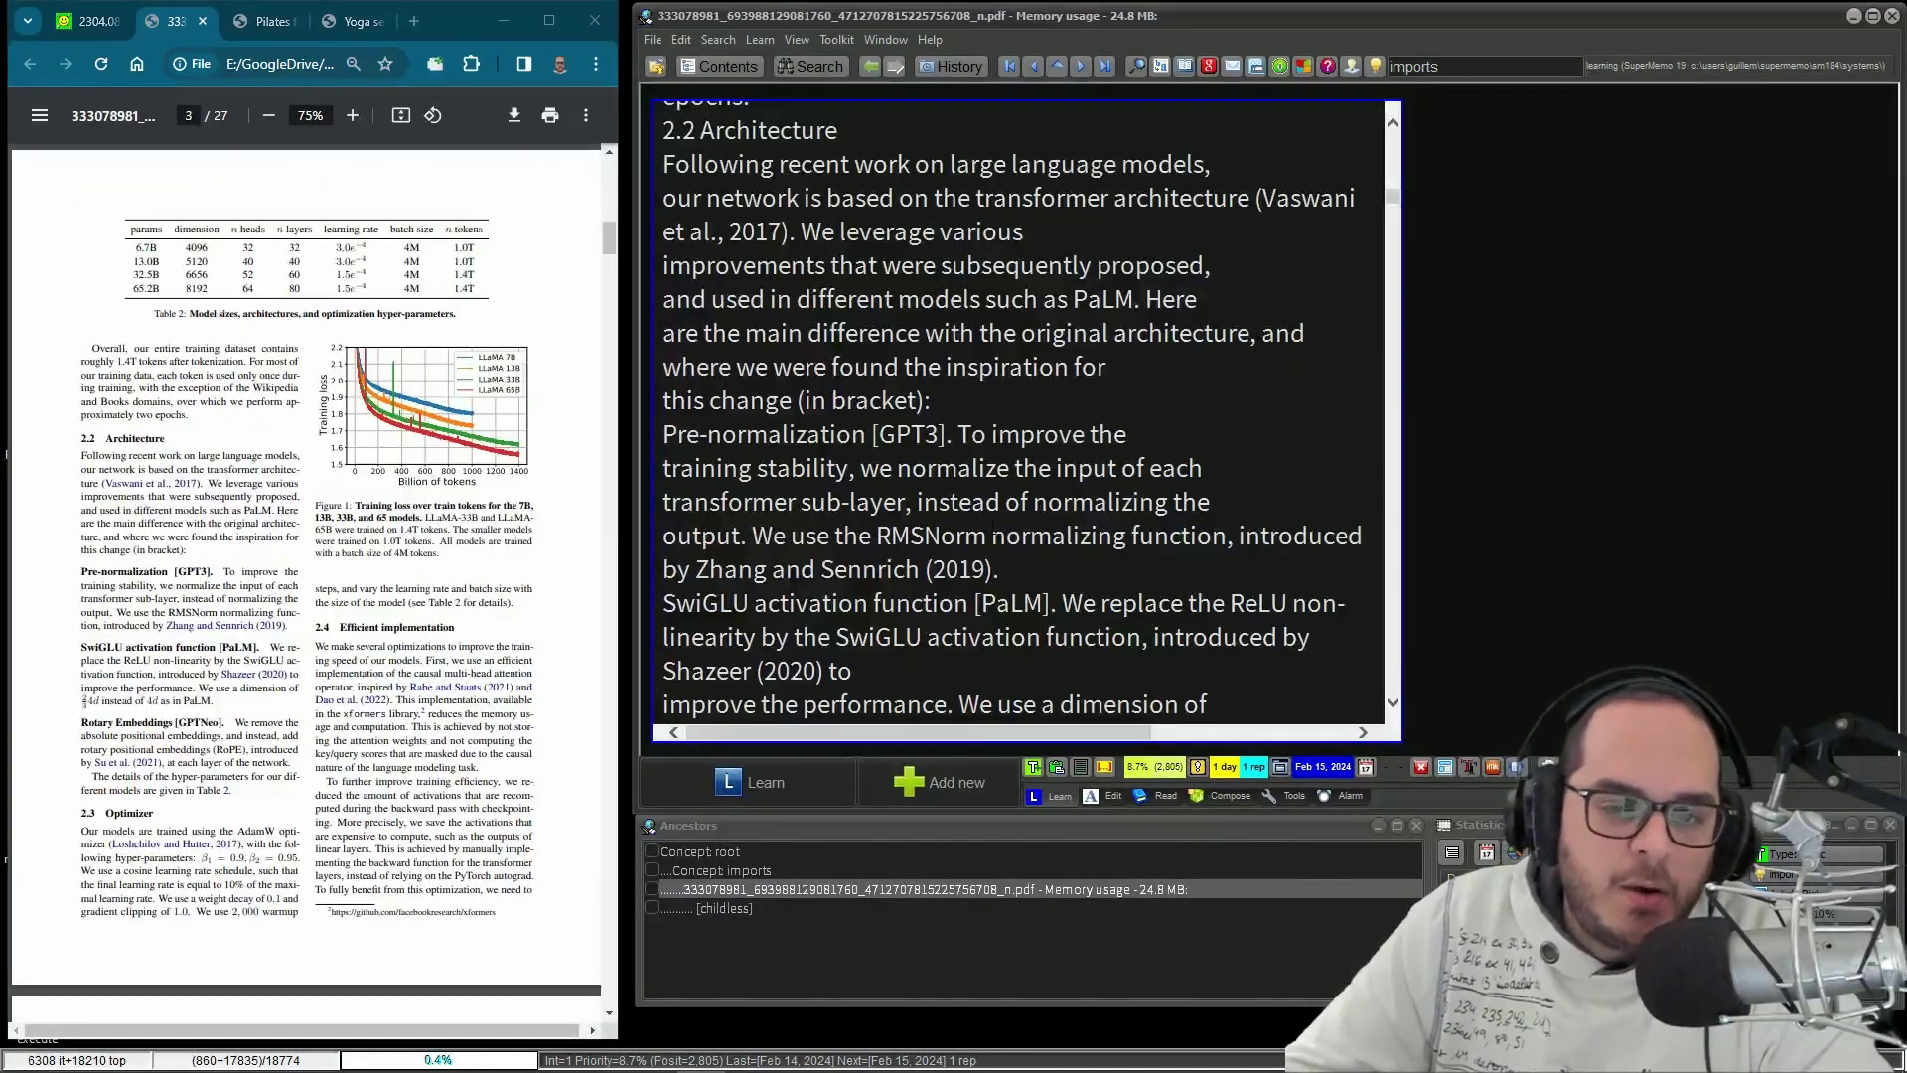
- Read from the Pre-normalization paragraph down to Table 3, then show the Pilates PDF
{"action": "scroll", "coordinate": [992, 533], "scroll_direction": "down", "scroll_amount": 1}
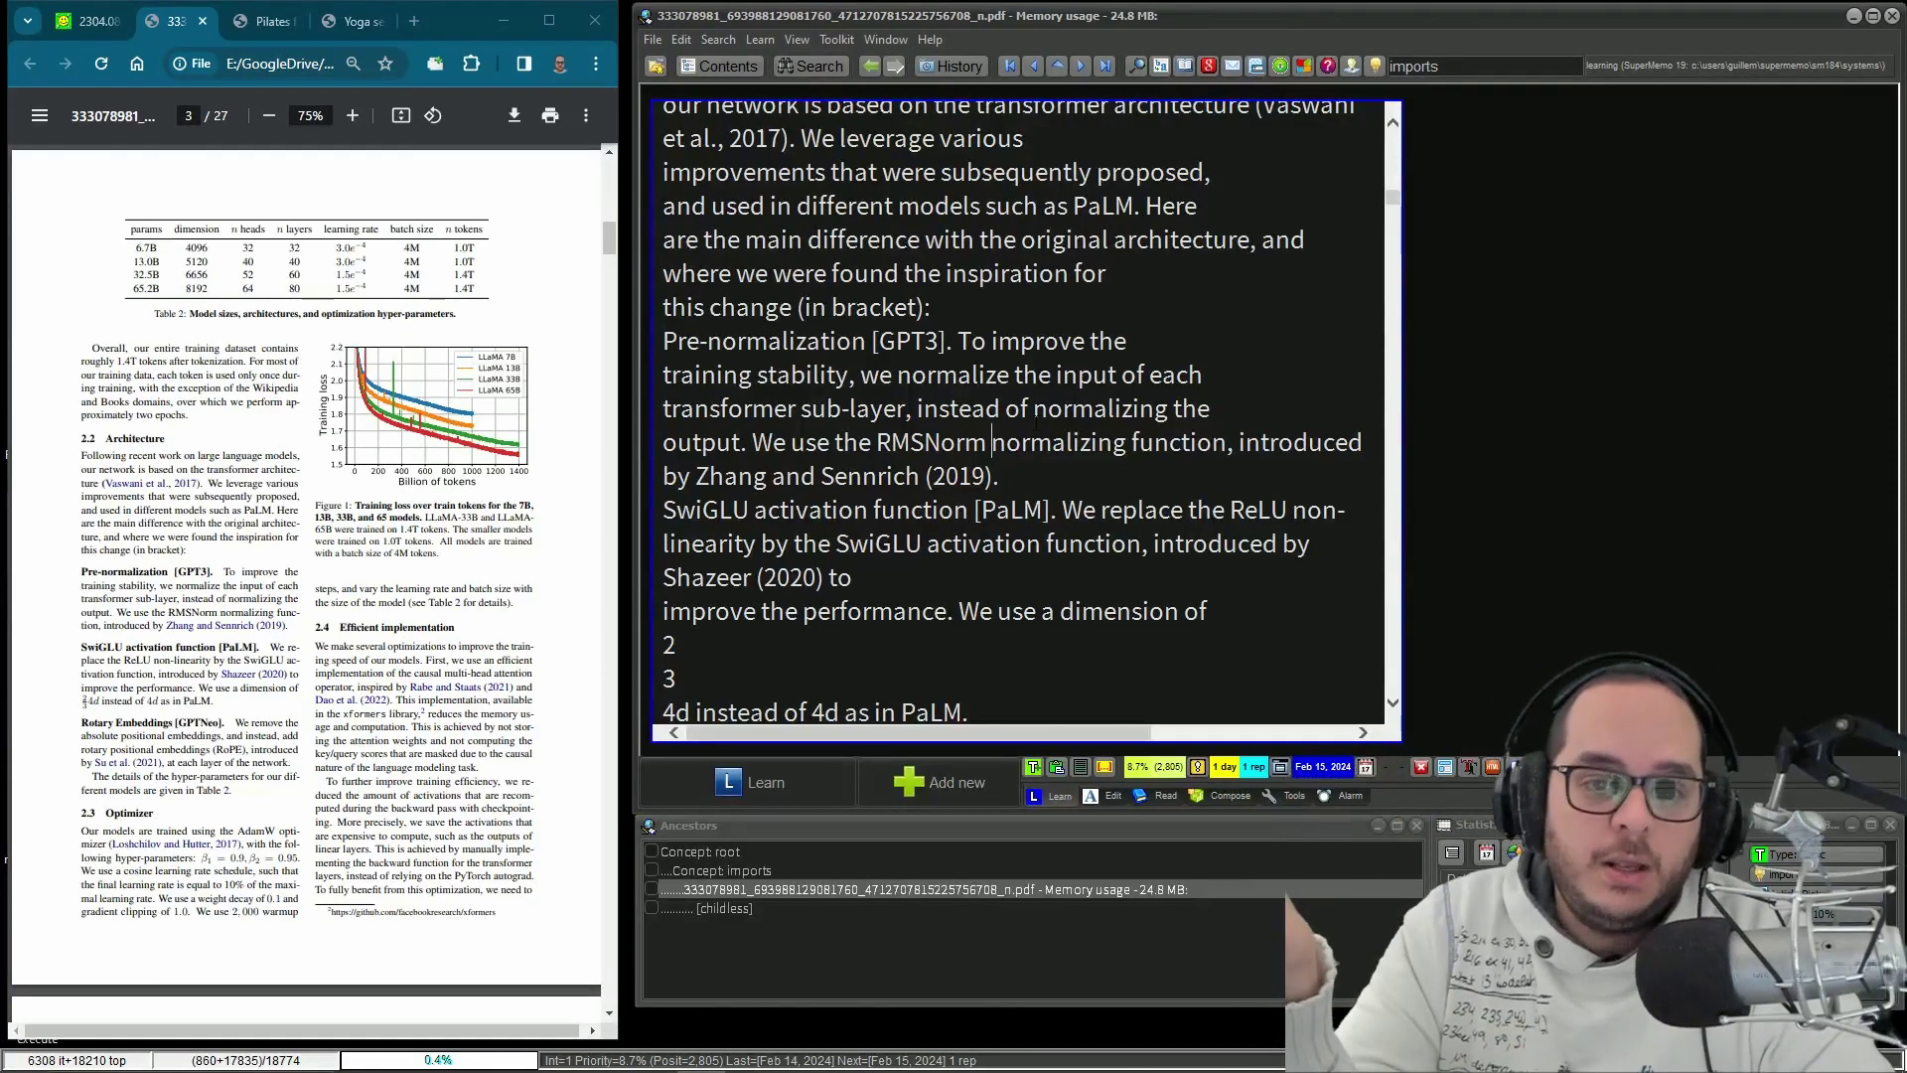
{"action": "left_click_drag", "start_coordinate": [706, 341], "coordinate": [1122, 461]}
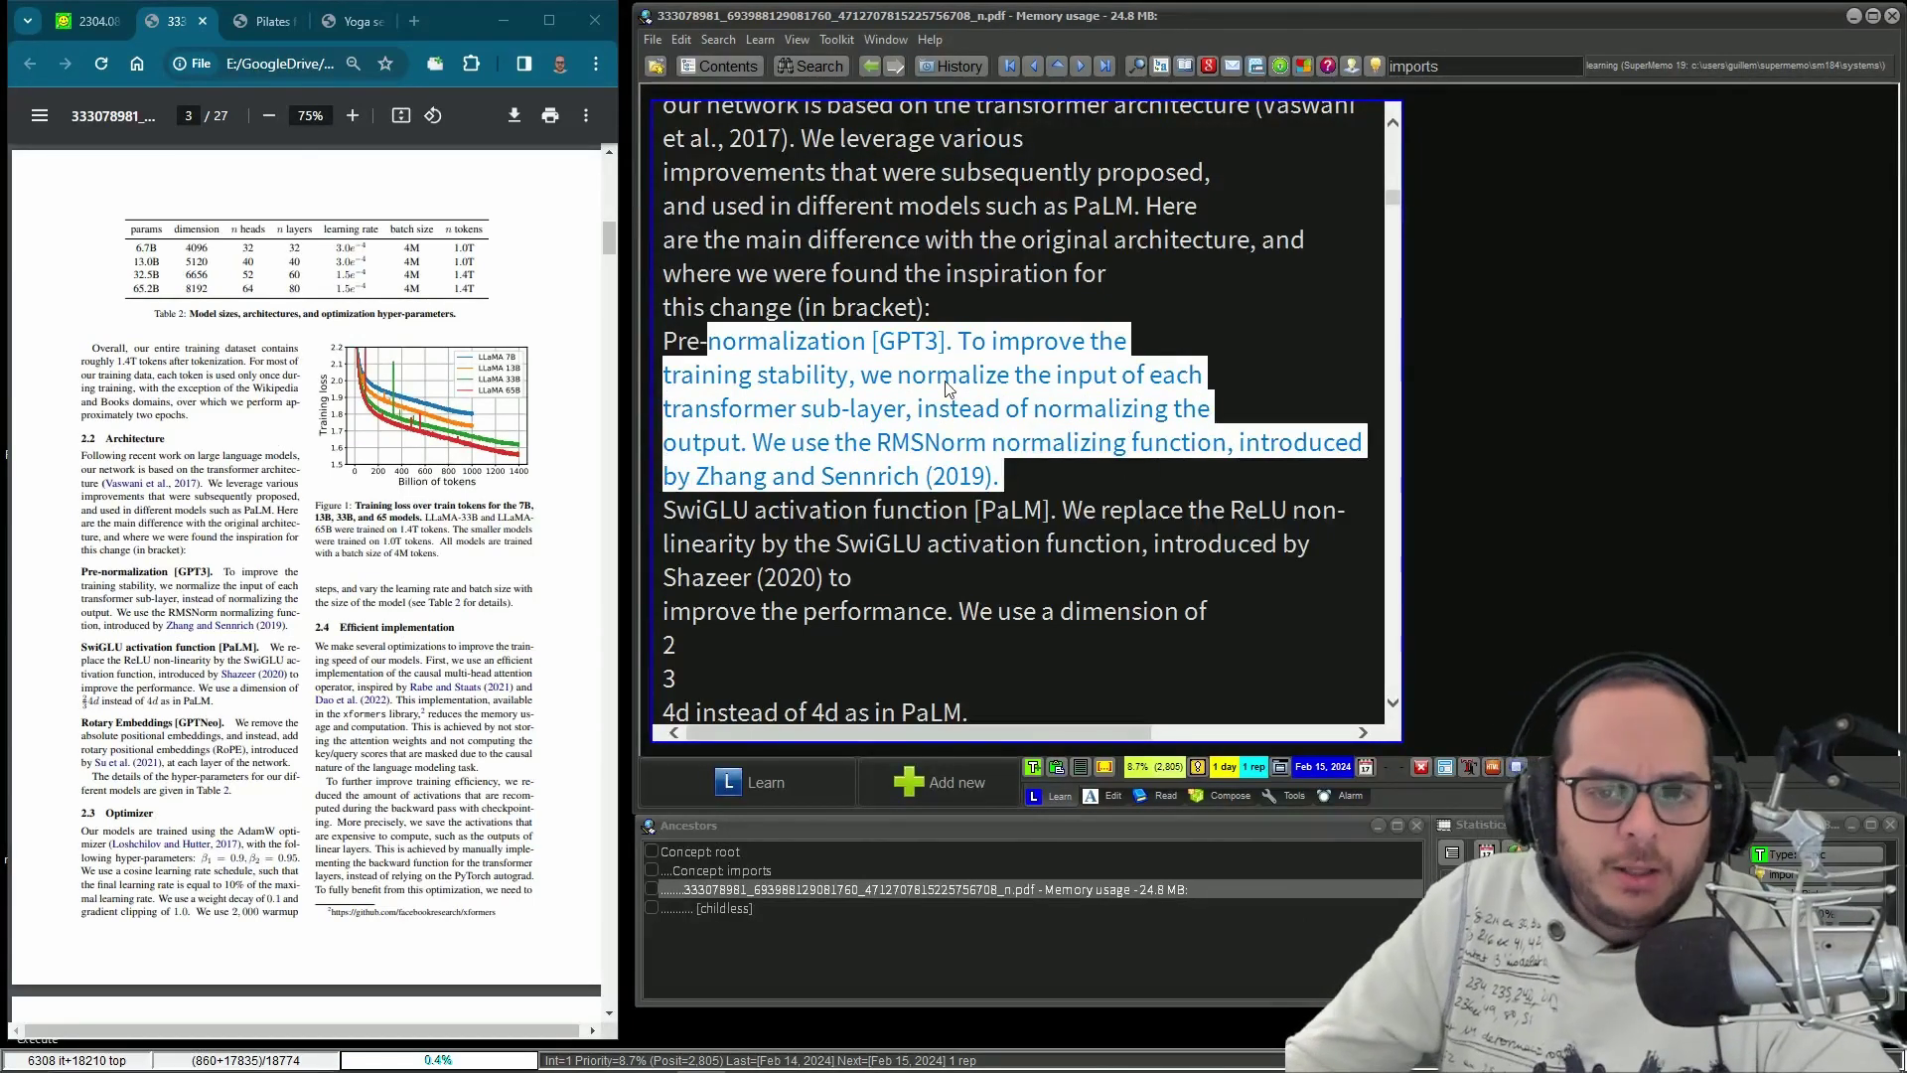
{"action": "left_click", "coordinate": [706, 341]}
{"action": "left_click", "coordinate": [1033, 444], "text": "shift"}
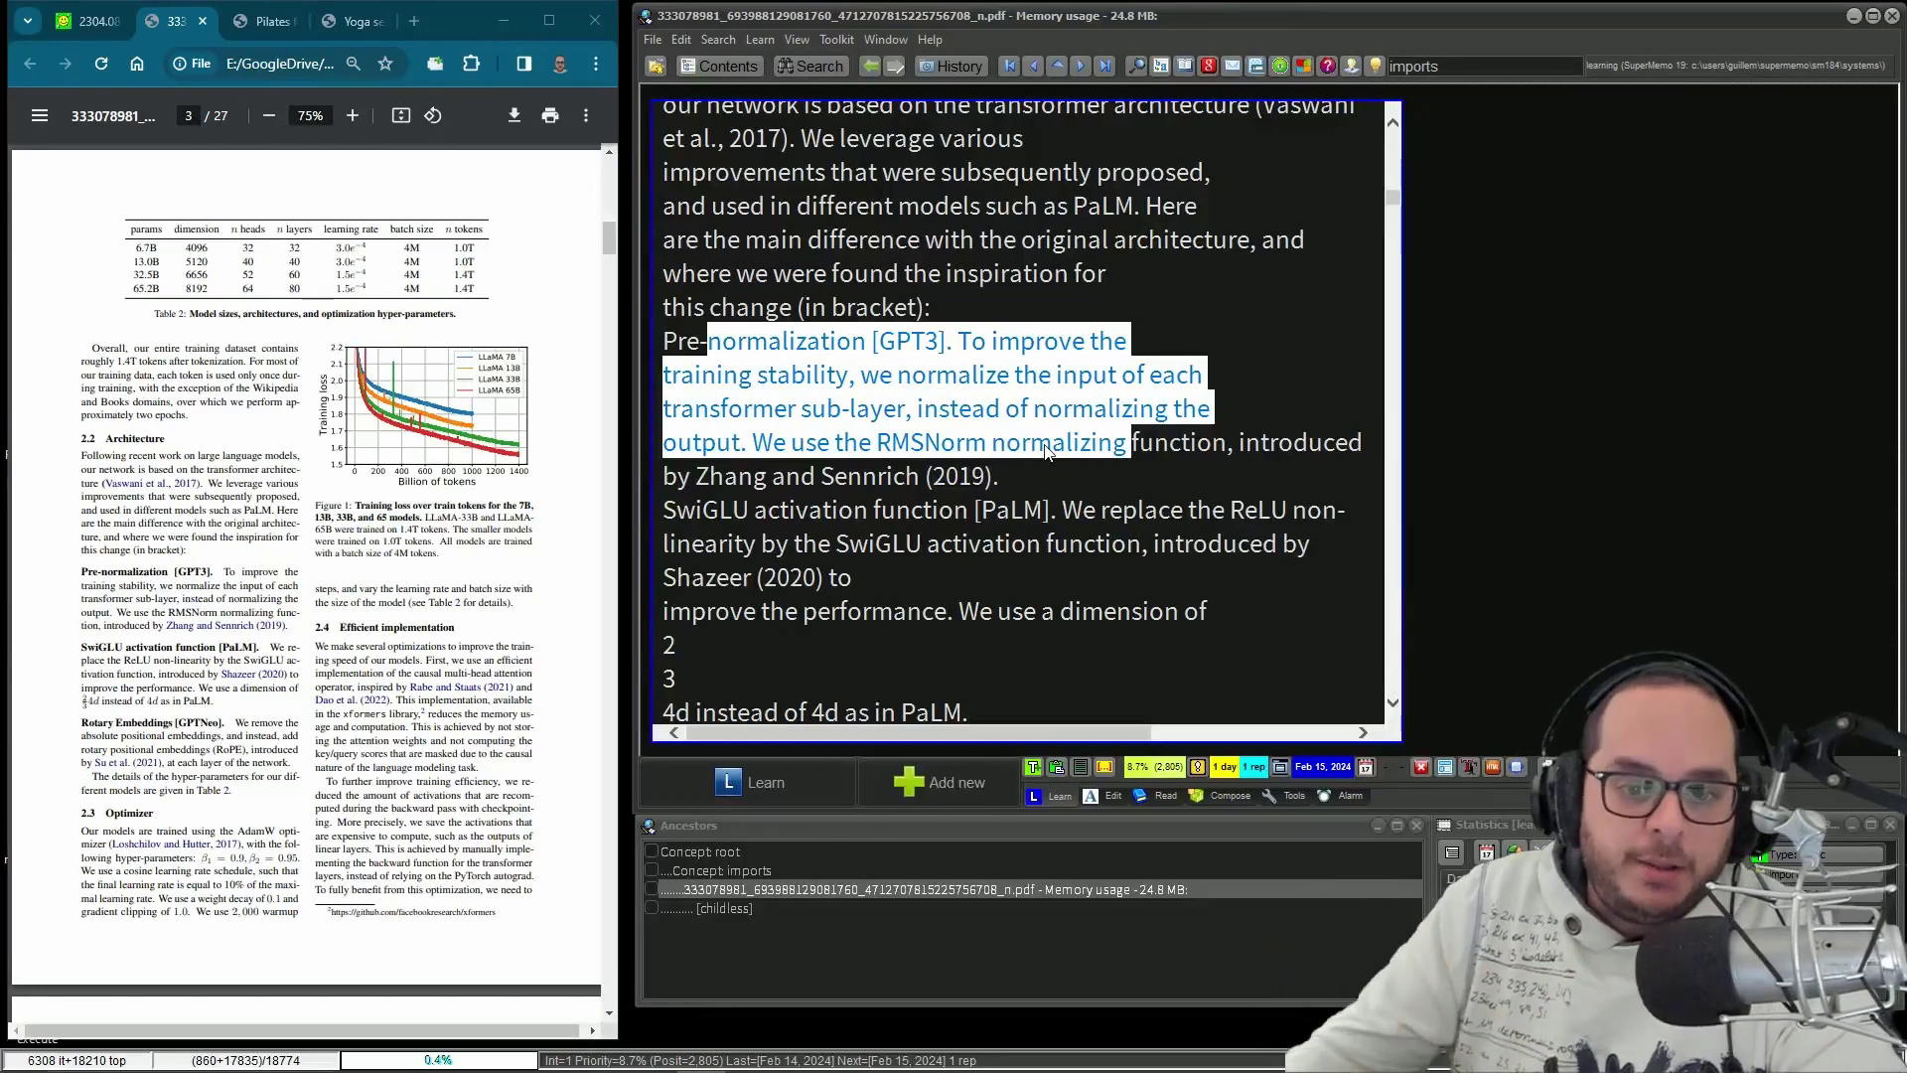
{"action": "scroll", "coordinate": [999, 575], "scroll_direction": "down", "scroll_amount": 10}
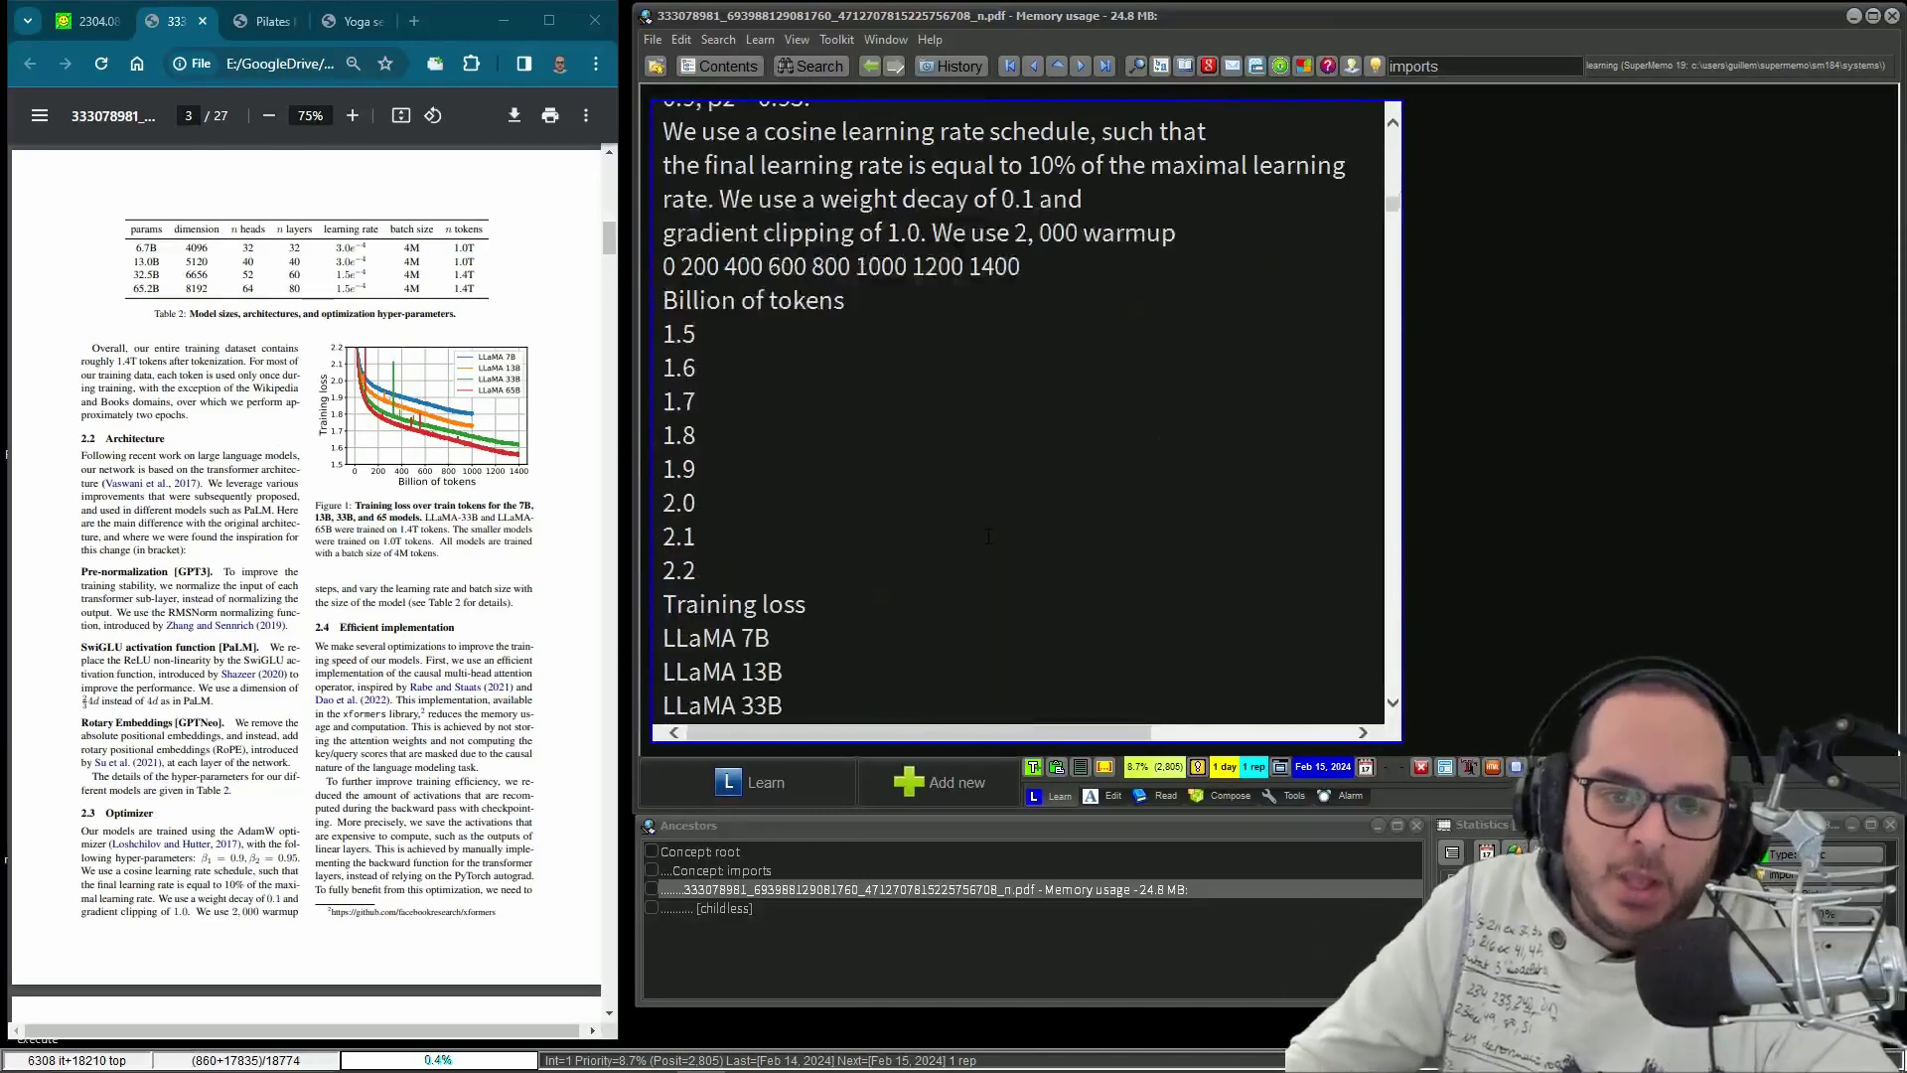
{"action": "scroll", "coordinate": [989, 536], "scroll_direction": "down", "scroll_amount": 15}
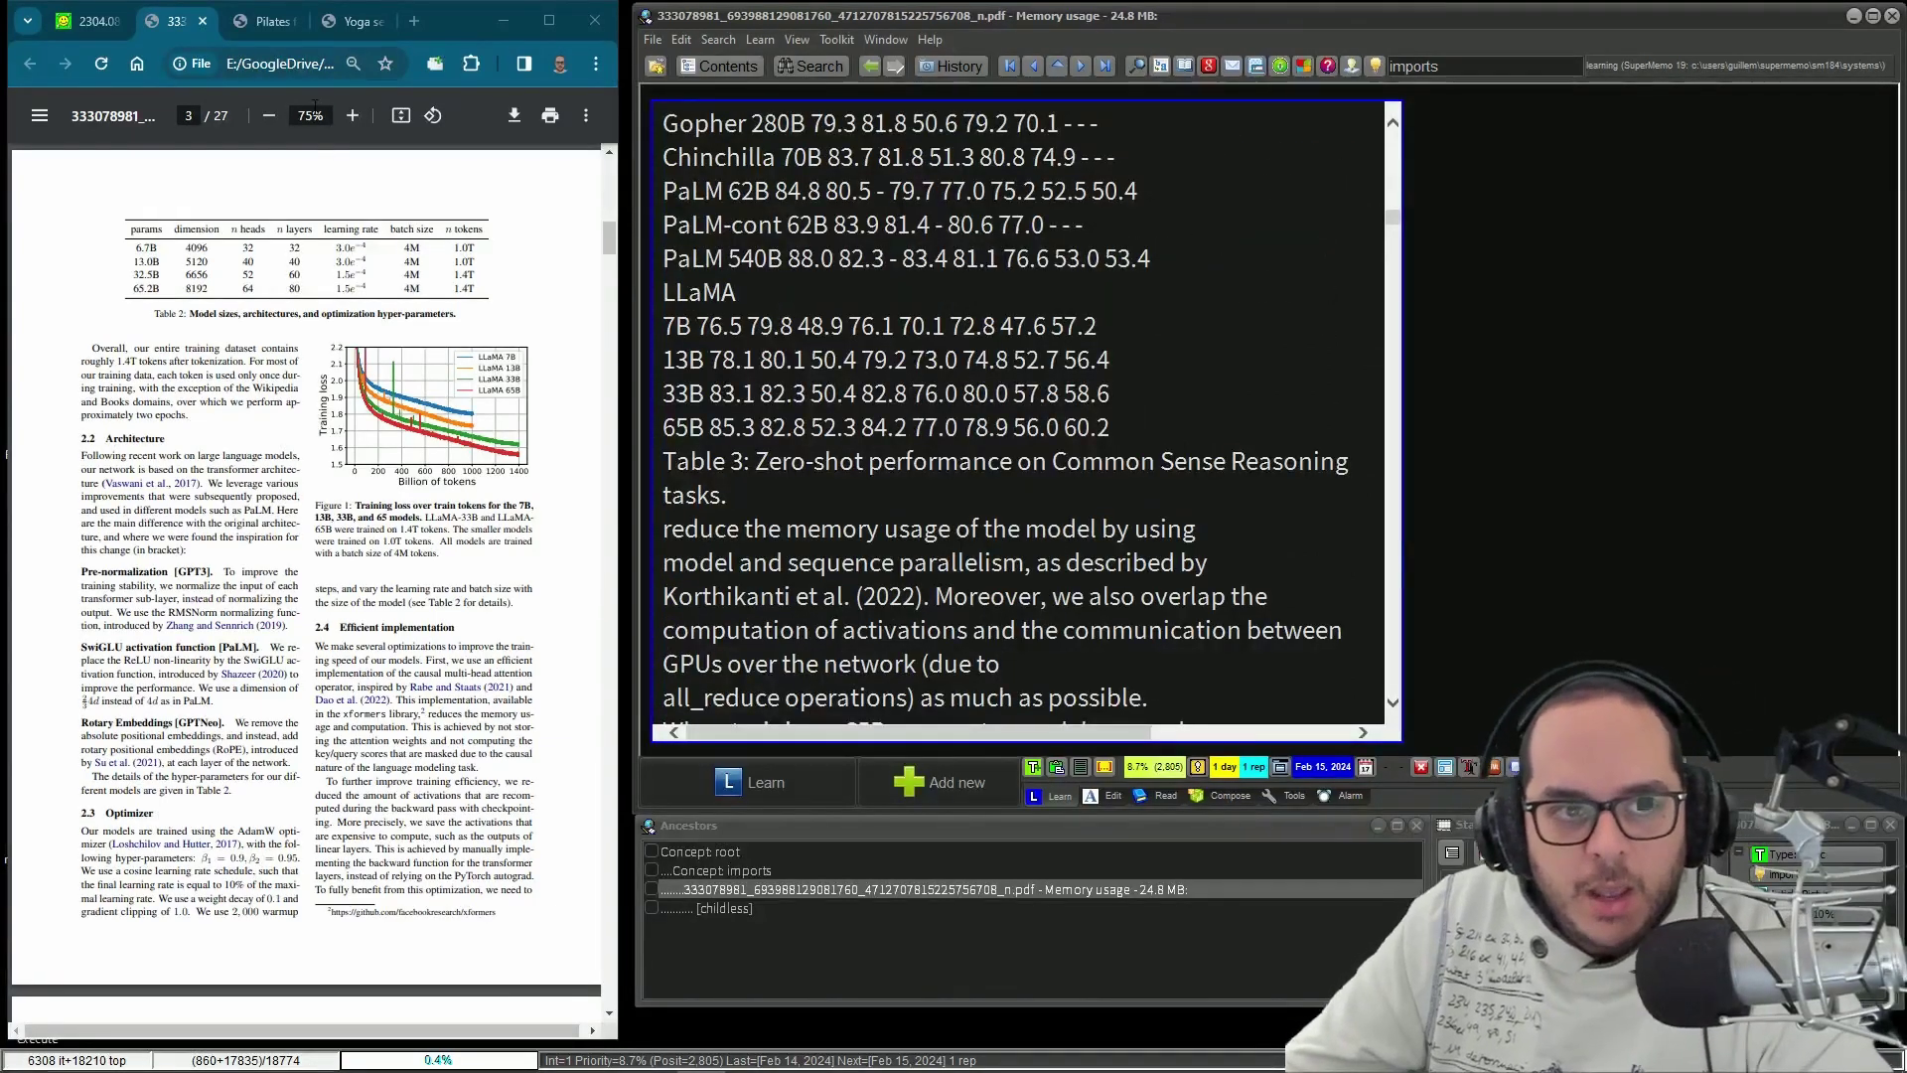
{"action": "left_click", "coordinate": [270, 21]}
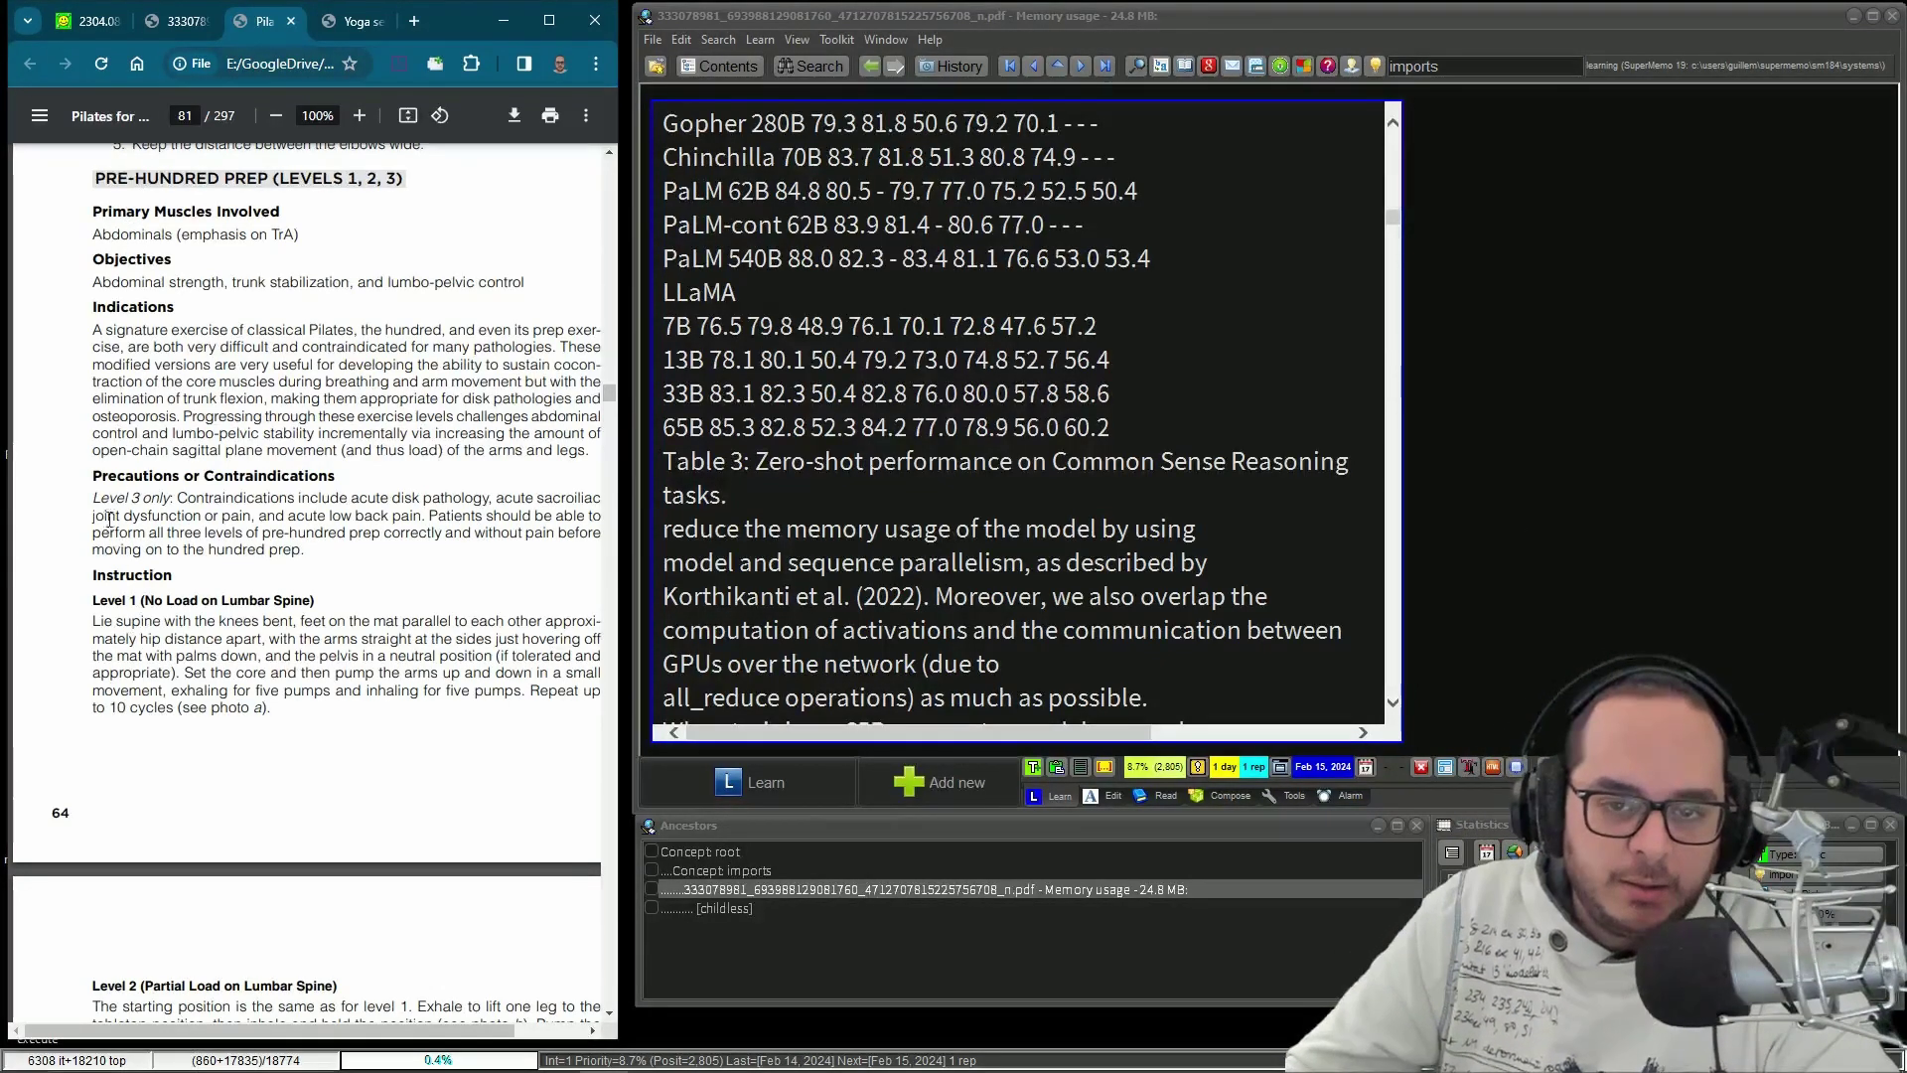
- Jump to the Pilates for Rehabilitation article and scroll down to its PRE-HUNDRED PREP section
{"action": "key", "text": "ctrl+l"}
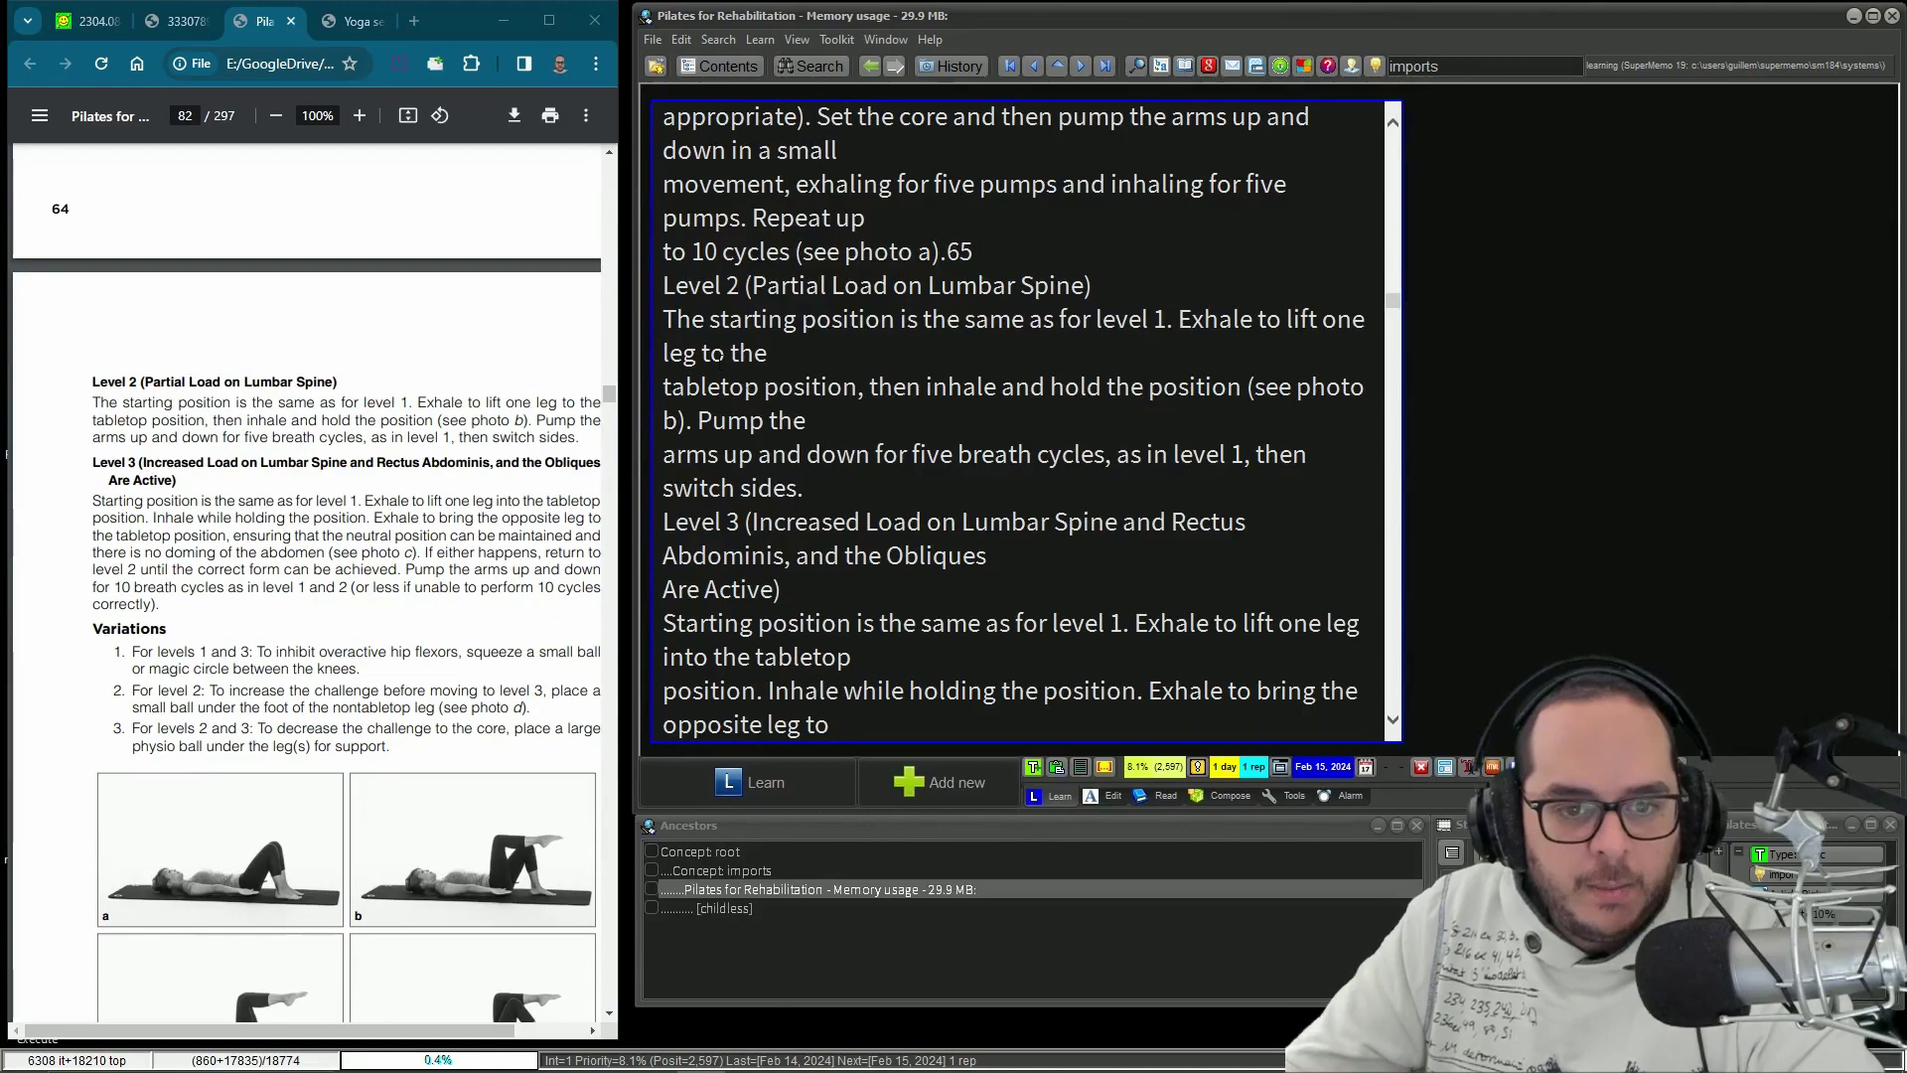
{"action": "scroll", "coordinate": [752, 376], "scroll_direction": "down", "scroll_amount": 2}
{"action": "scroll", "coordinate": [715, 366], "scroll_direction": "down", "scroll_amount": 4}
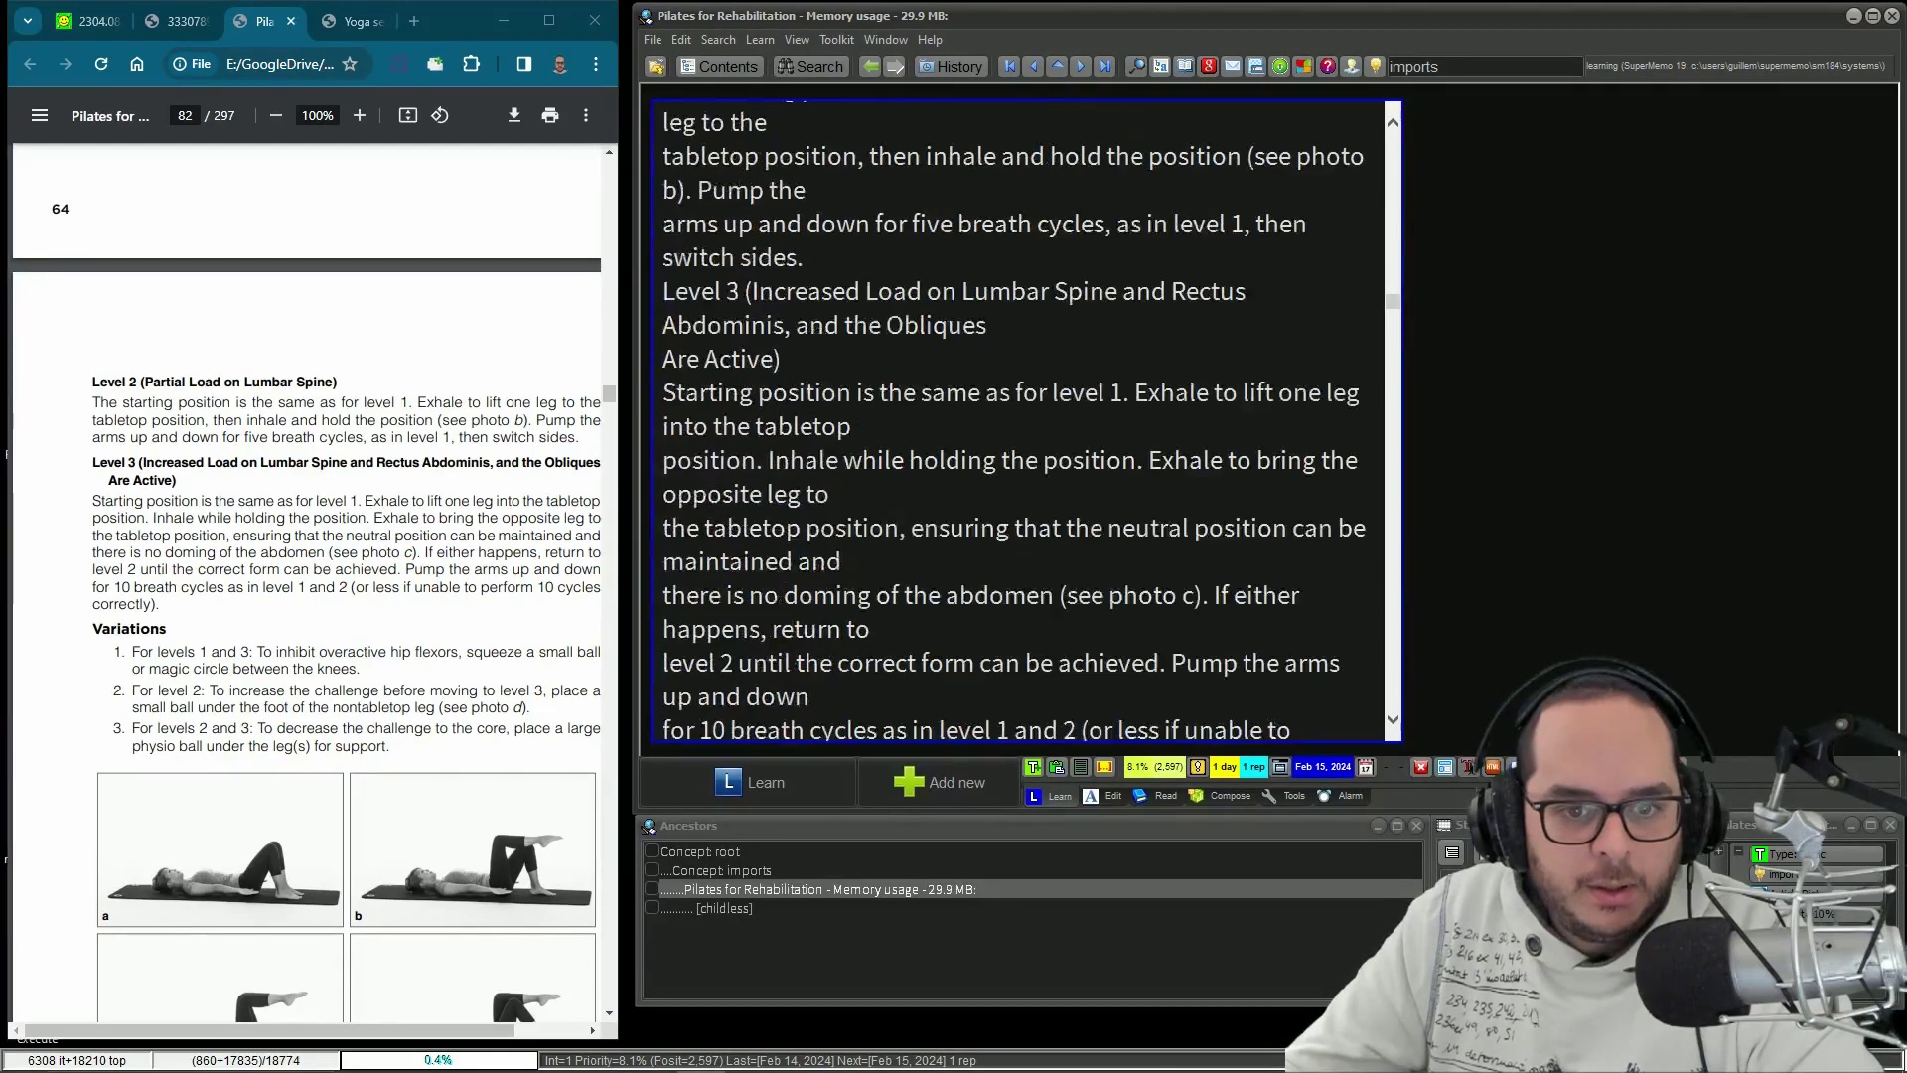
{"action": "scroll", "coordinate": [715, 365], "scroll_direction": "down", "scroll_amount": 1}
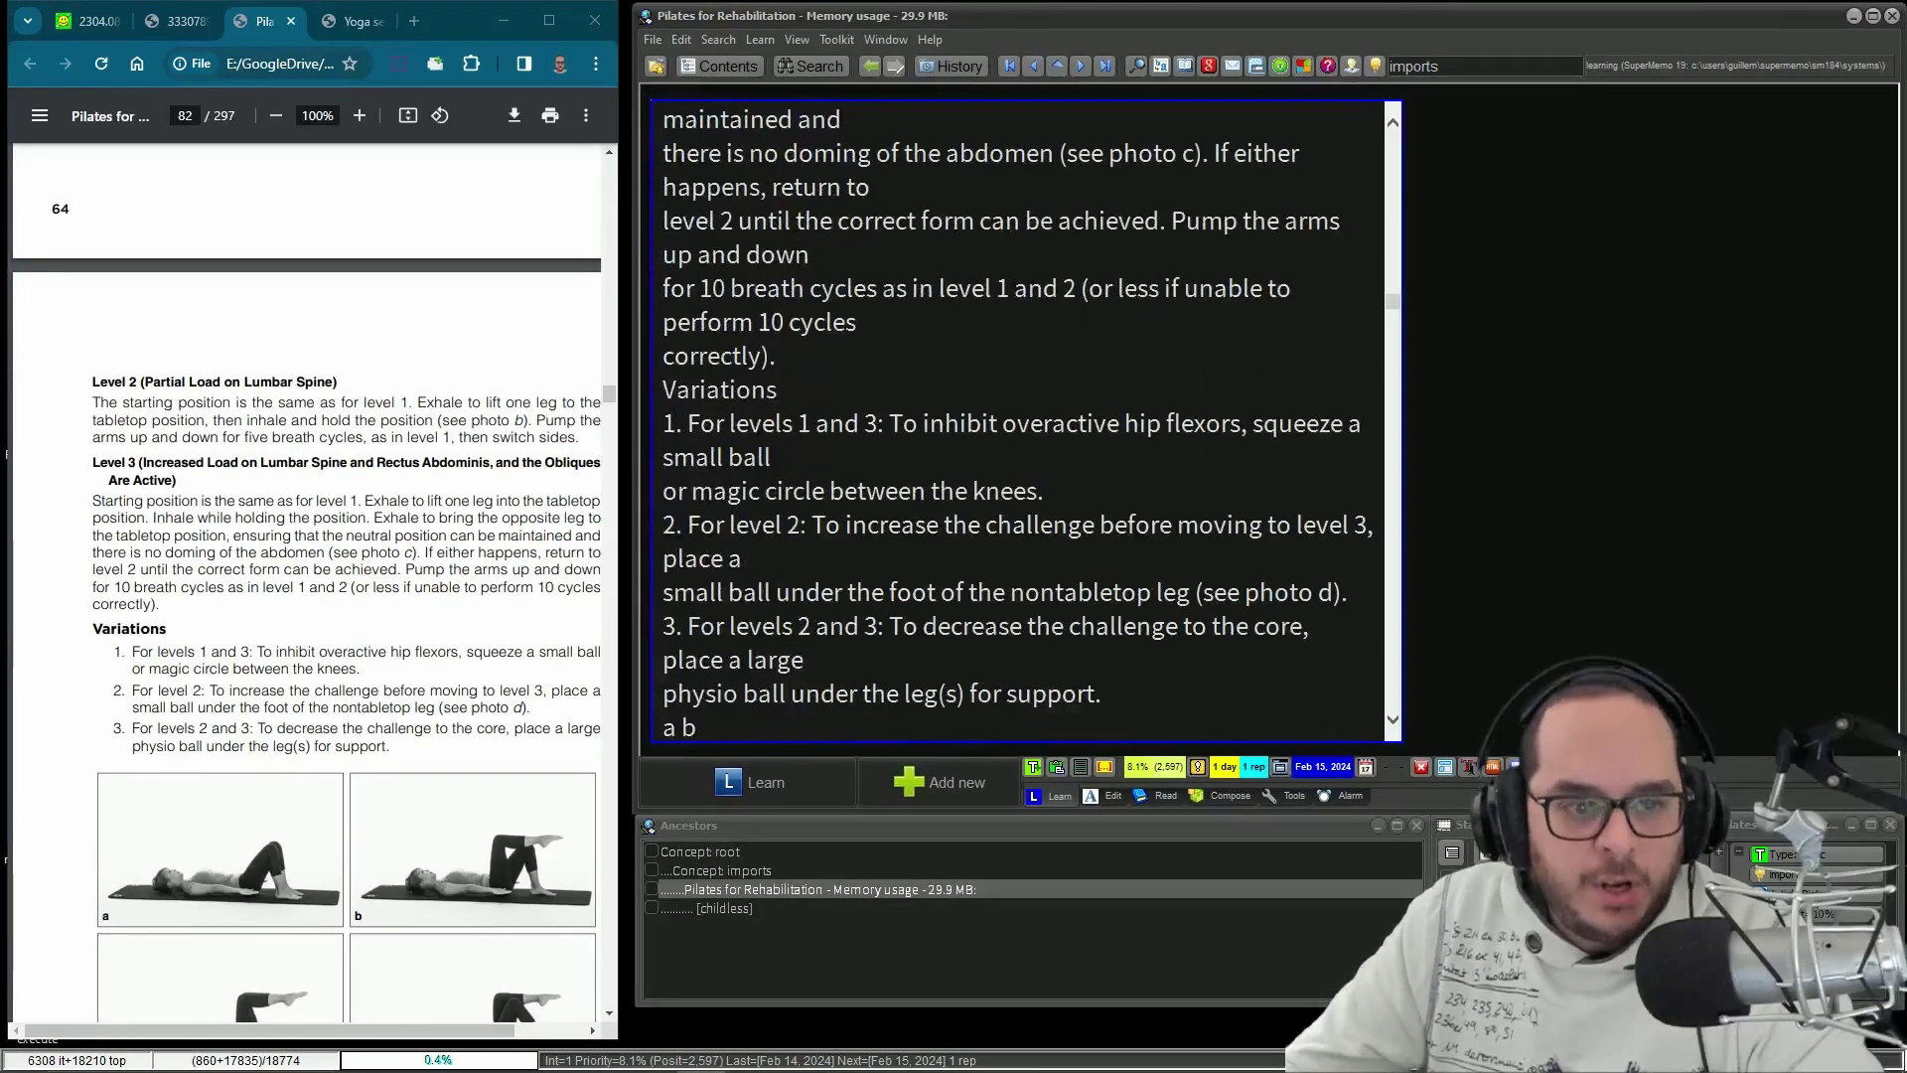
{"action": "left_click_drag", "start_coordinate": [690, 389], "coordinate": [765, 390]}
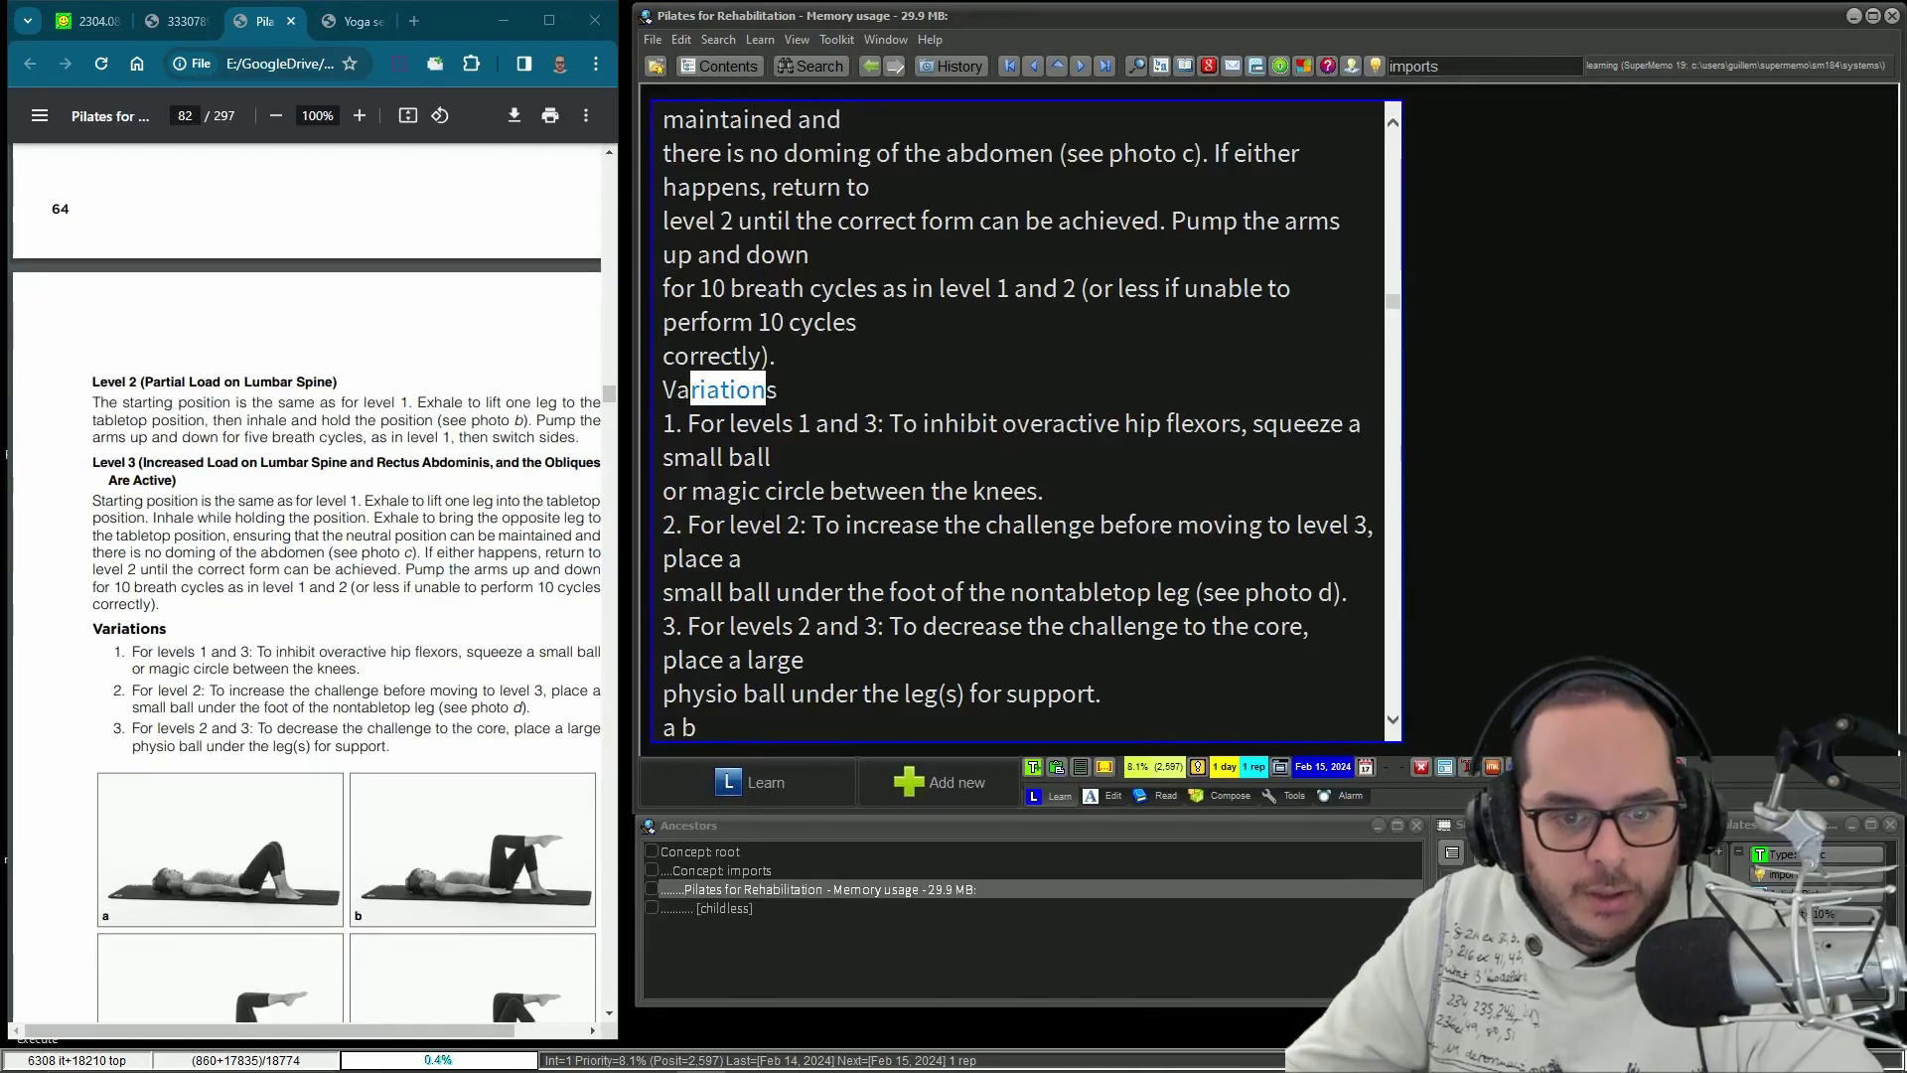
- Select the whole PRE-HUNDRED PREP section text, through its variations and page references
{"action": "scroll", "coordinate": [1023, 417], "scroll_direction": "down", "scroll_amount": 1}
{"action": "left_click_drag", "start_coordinate": [663, 531], "coordinate": [687, 530]}
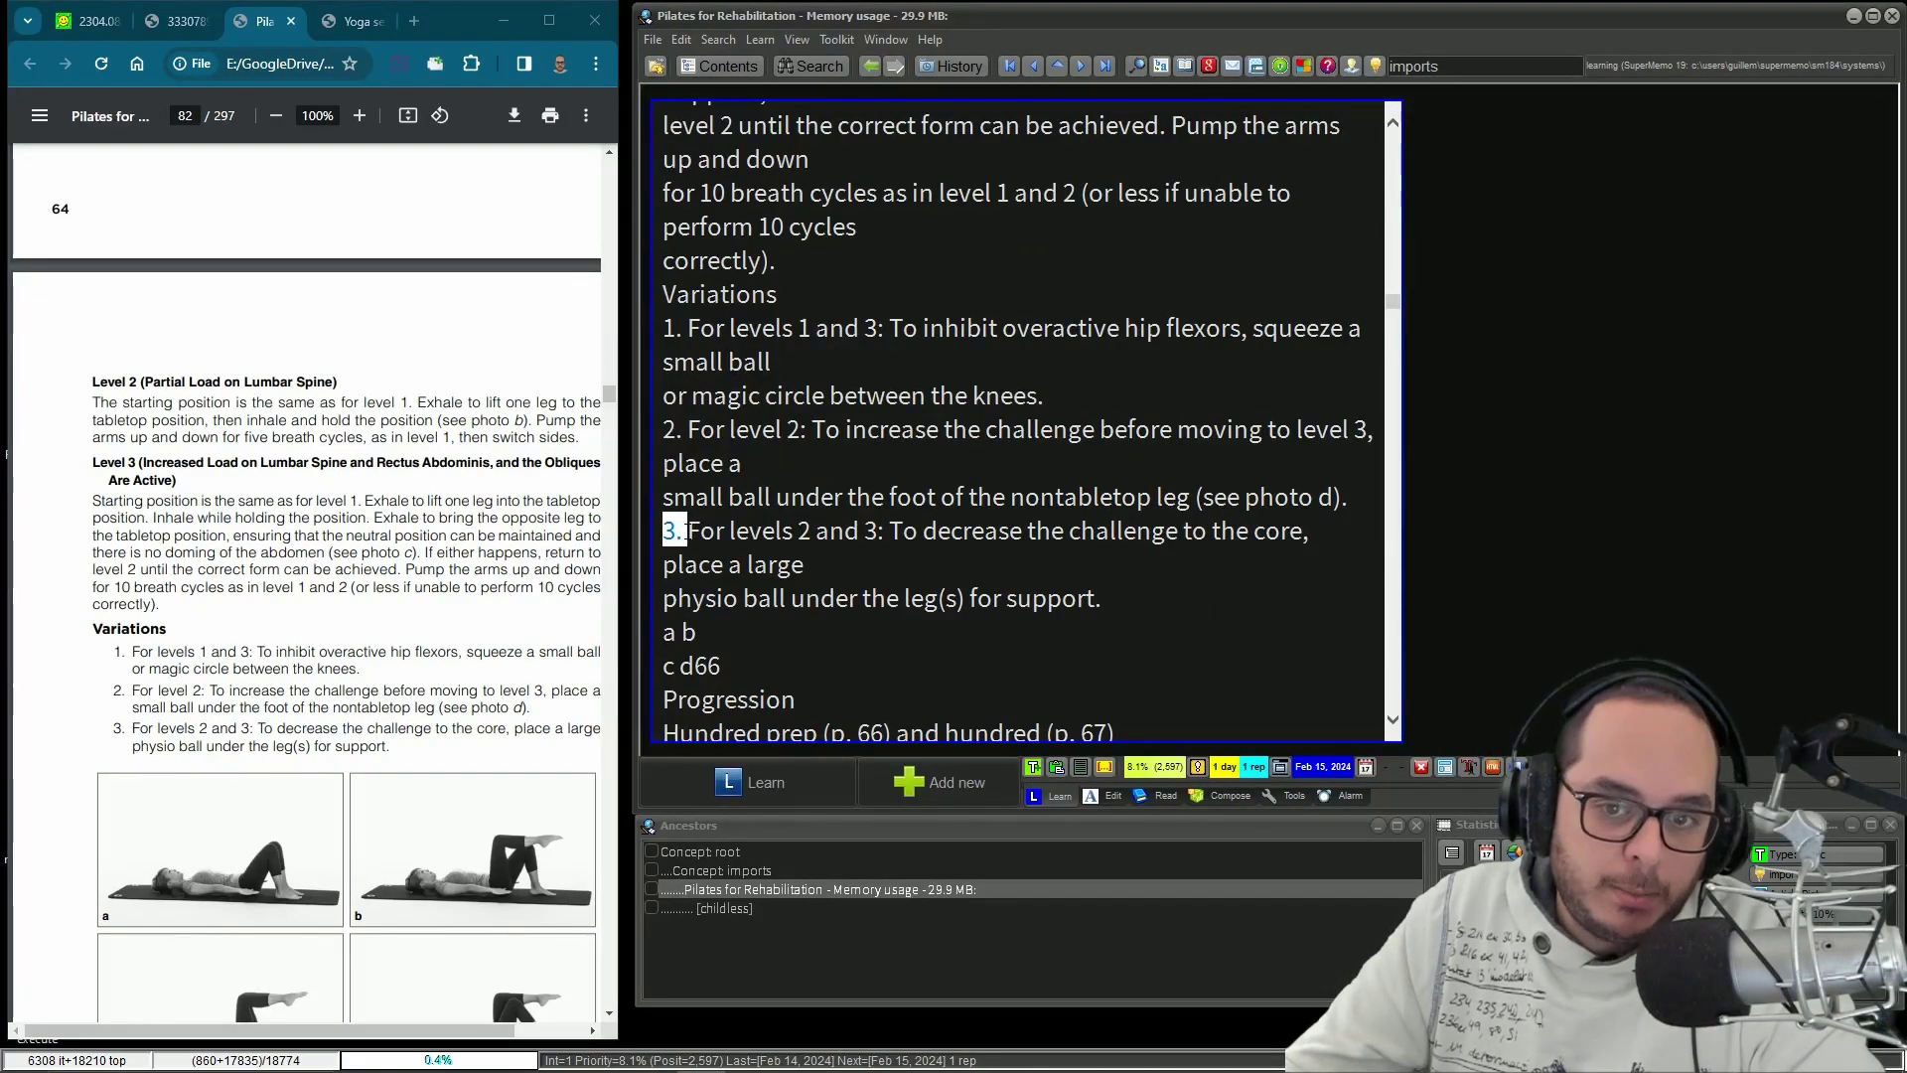
{"action": "scroll", "coordinate": [755, 576], "scroll_direction": "down", "scroll_amount": 1}
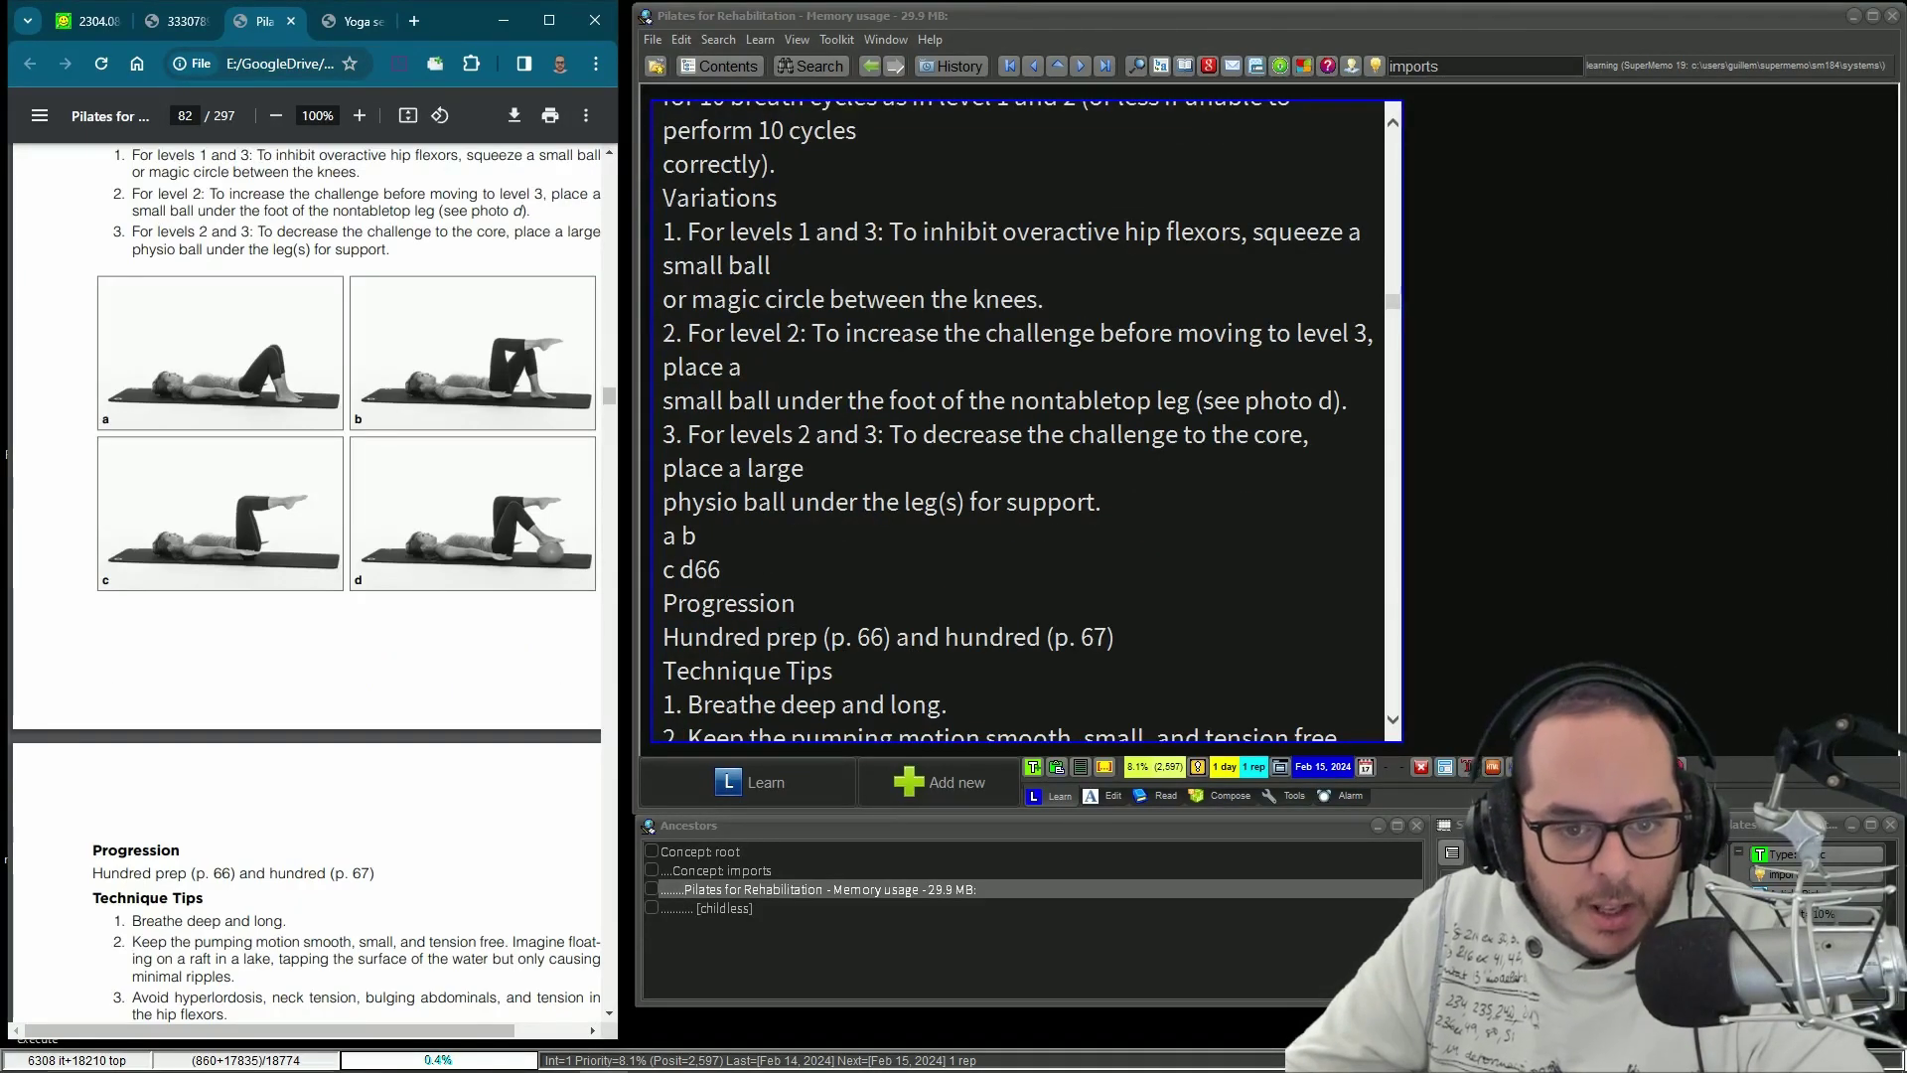
{"action": "left_click_drag", "start_coordinate": [766, 637], "coordinate": [1112, 642]}
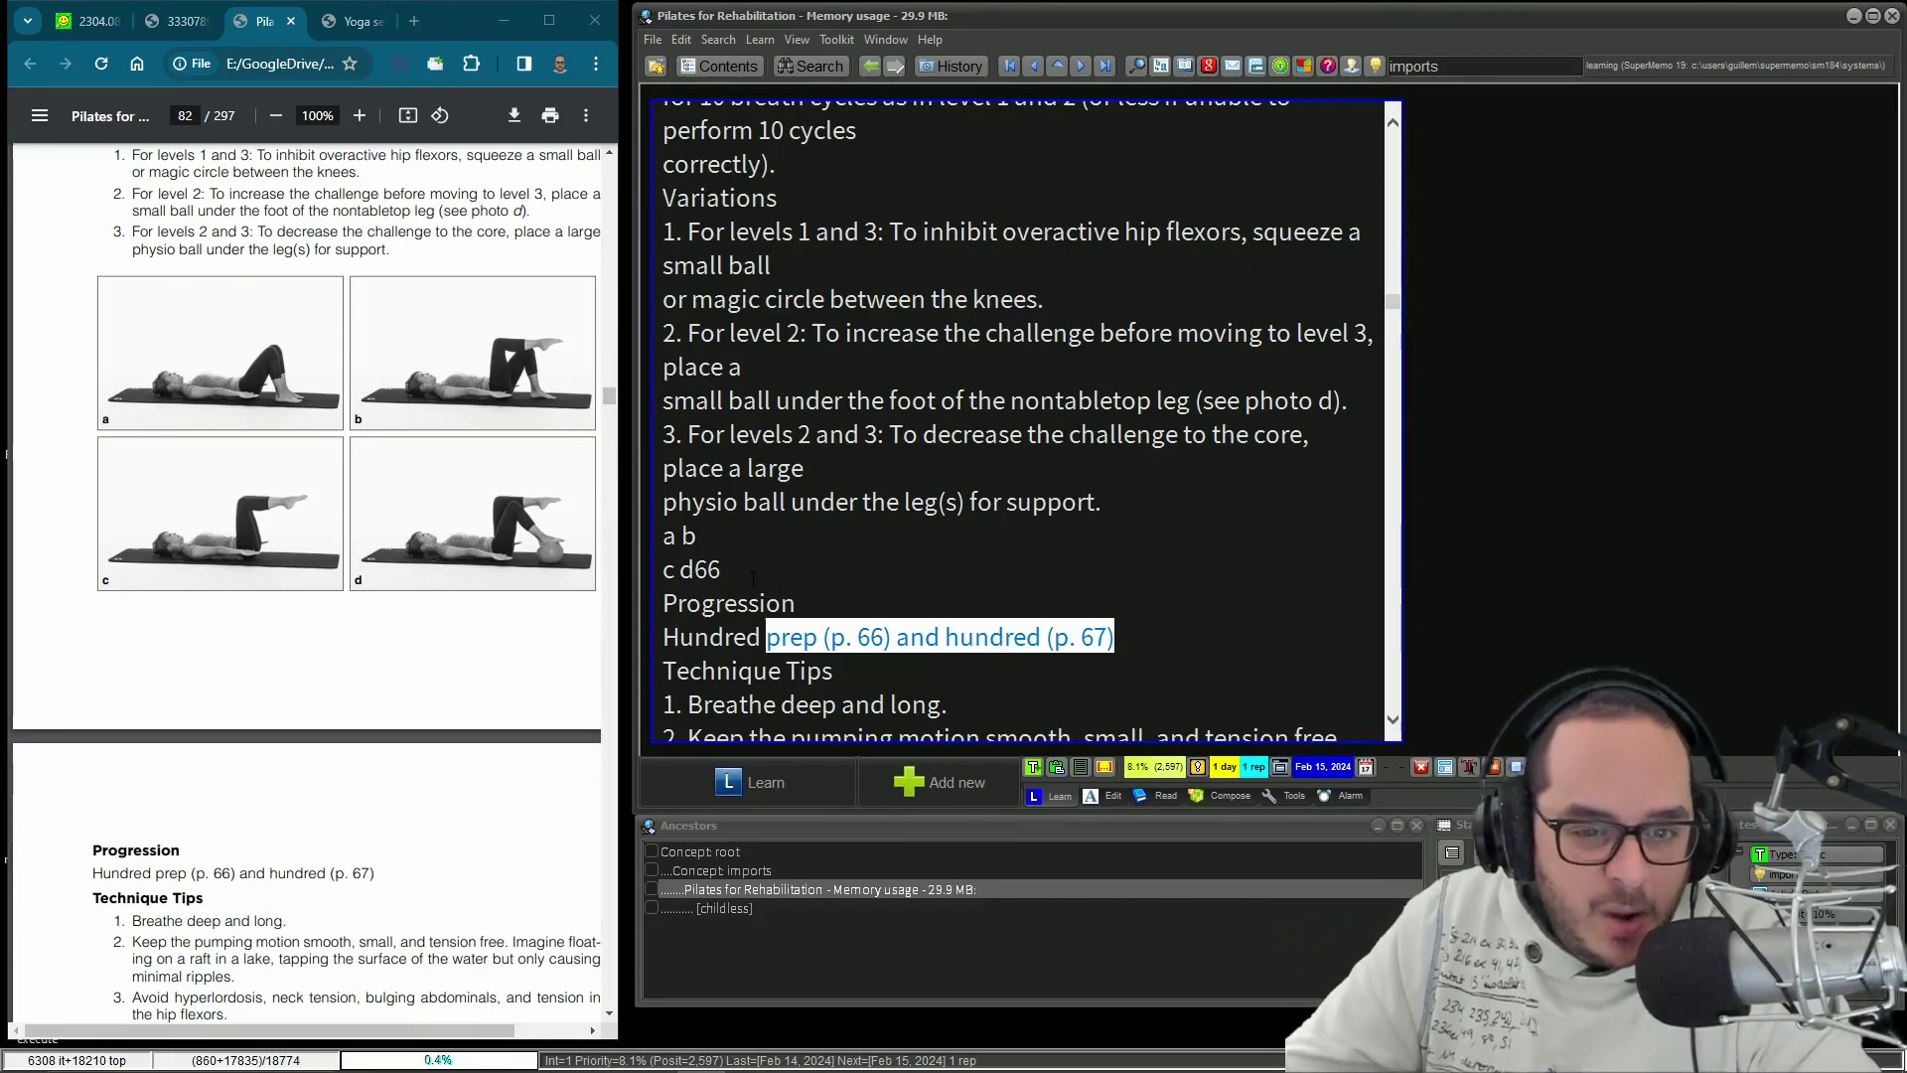
{"action": "left_click_drag", "start_coordinate": [751, 578], "coordinate": [685, 246]}
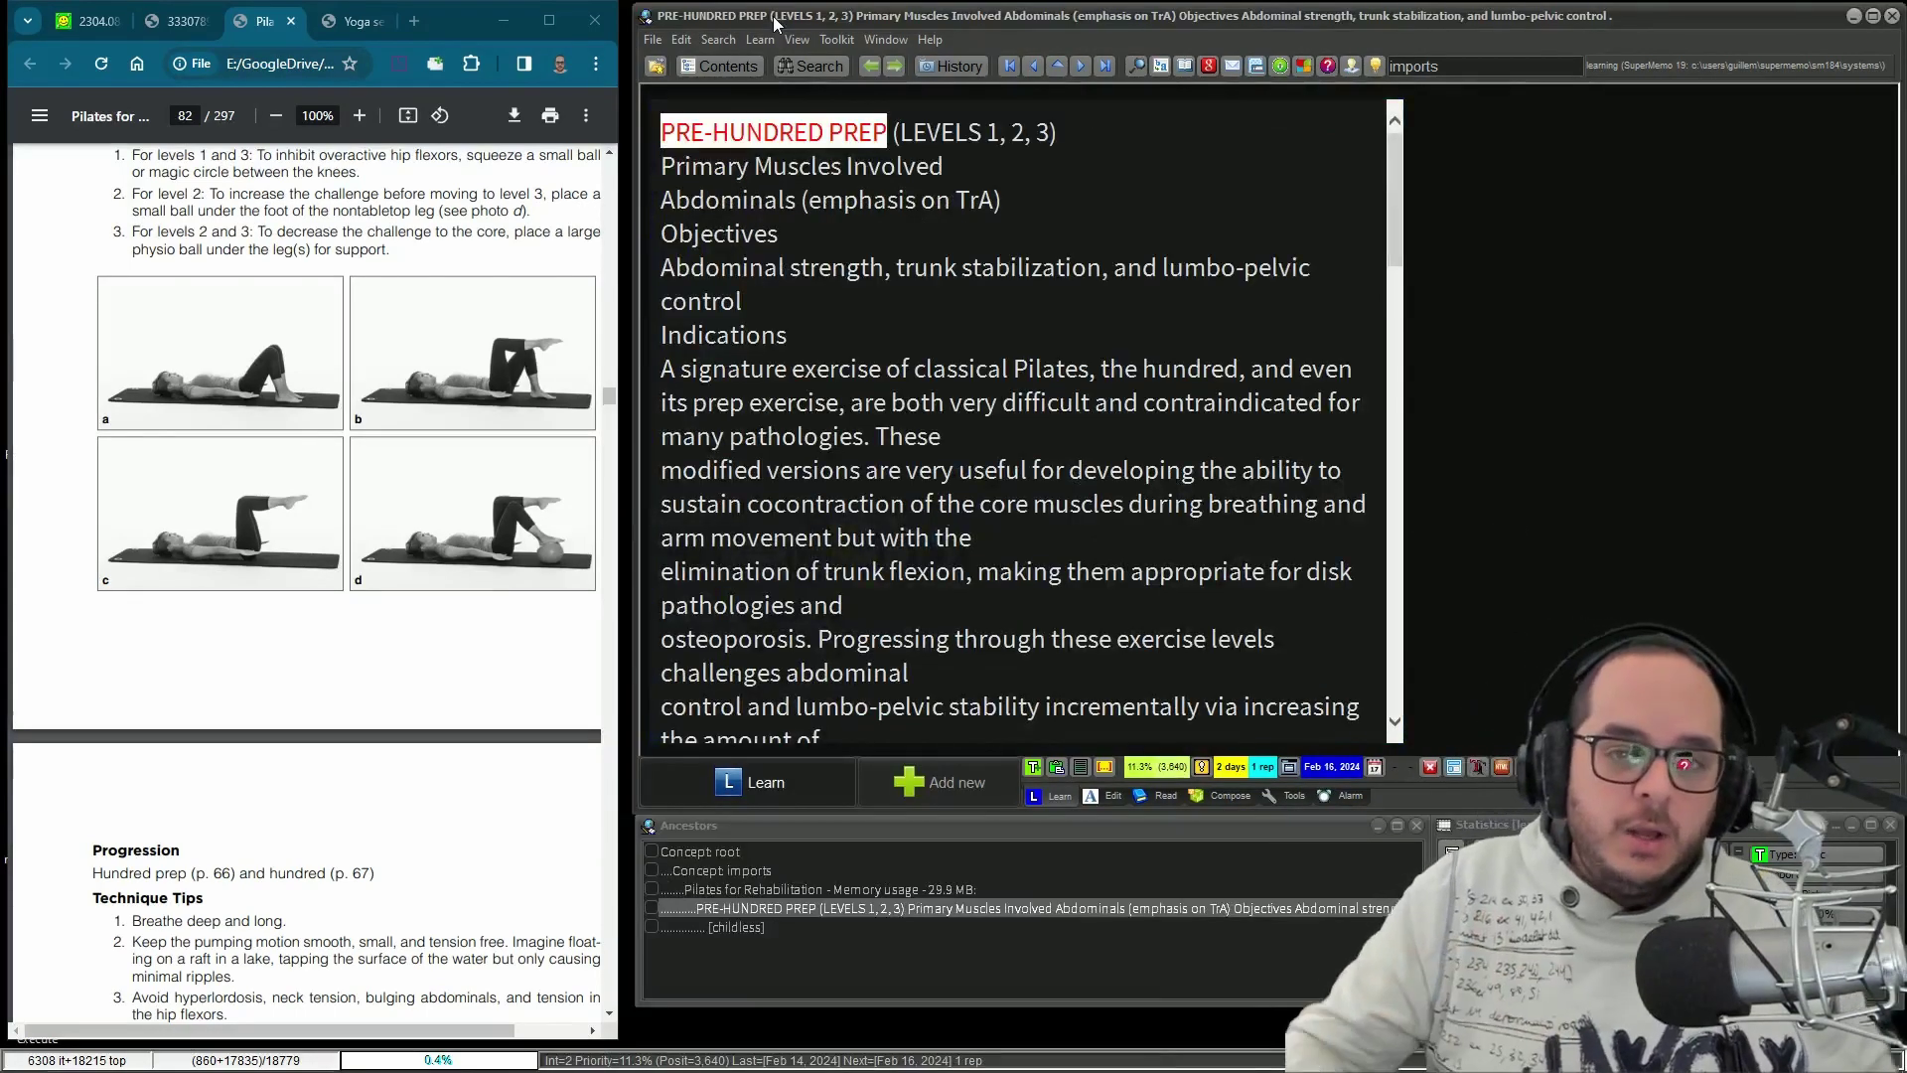
- Snip the PDF's four exercise photos and paste them into the extract
{"action": "left_click", "coordinate": [1031, 315]}
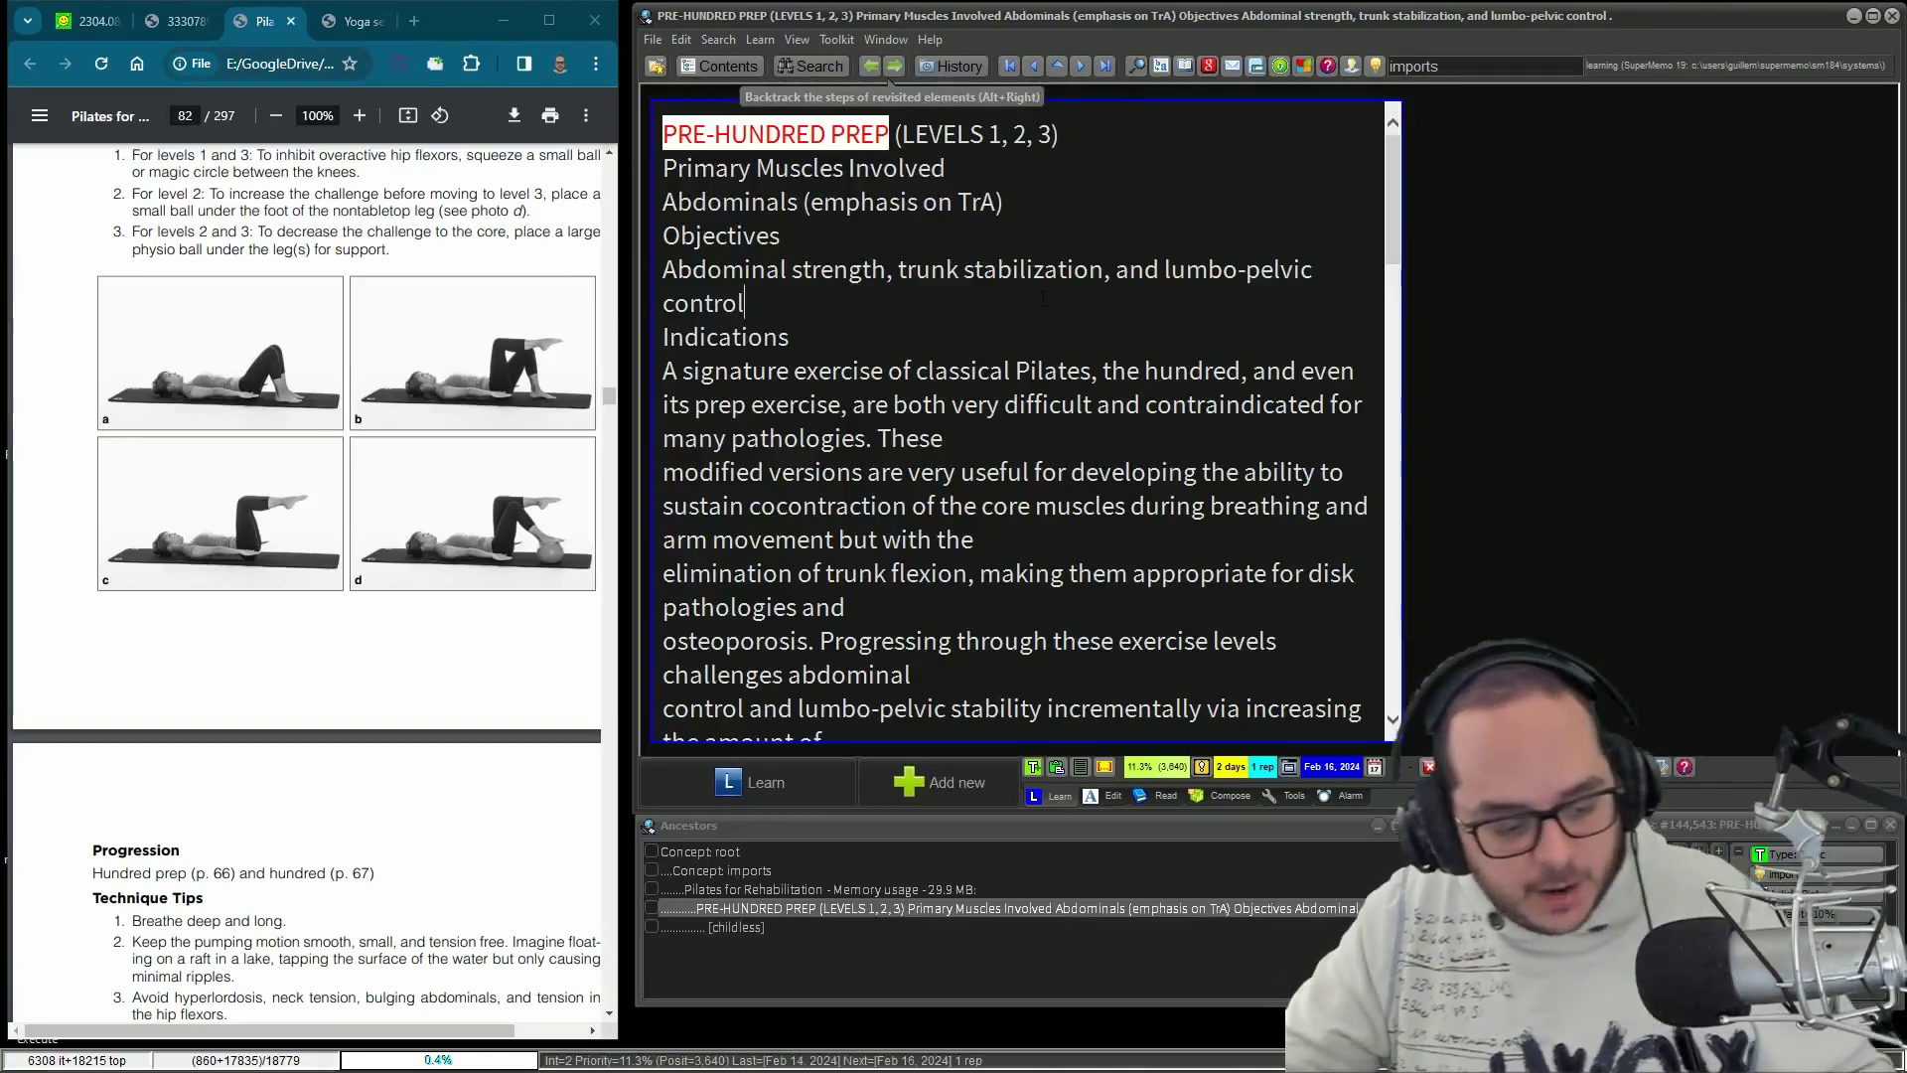
{"action": "key", "text": "super+shift+s"}
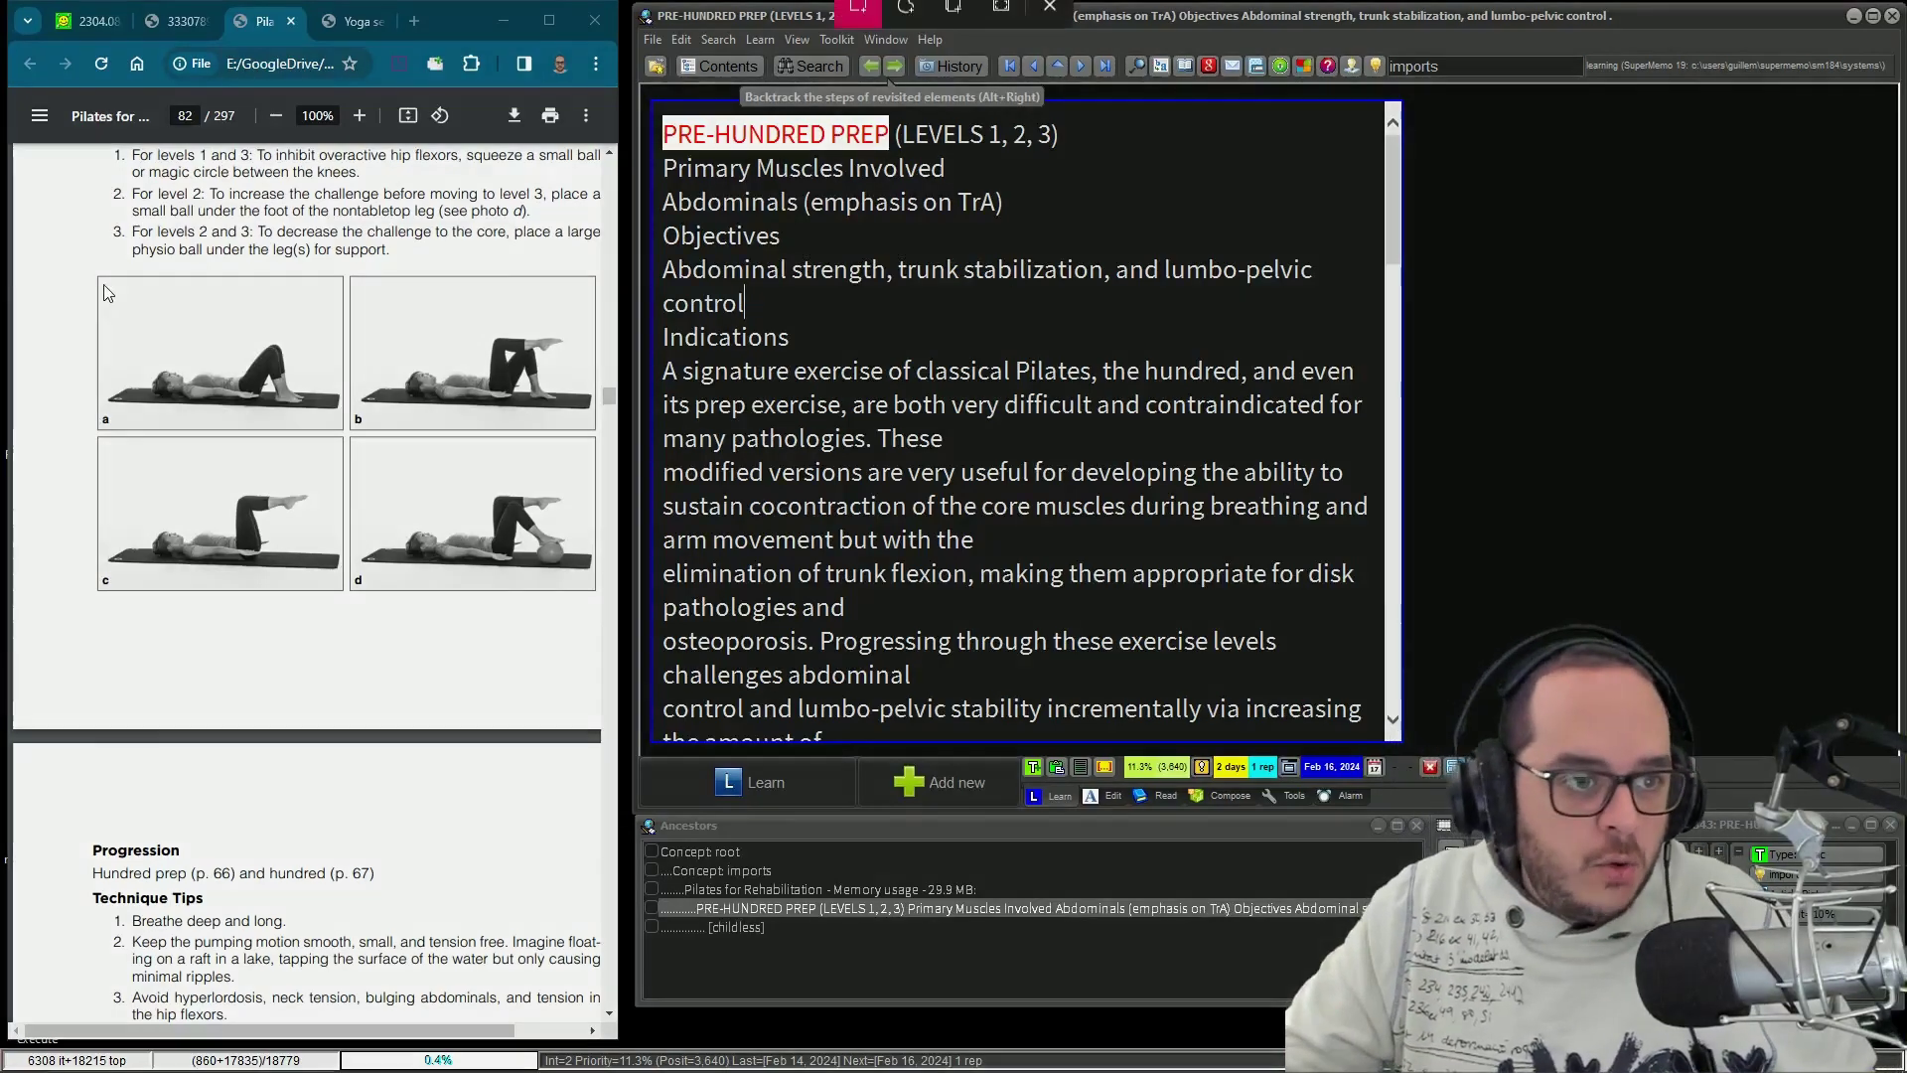
{"action": "left_click_drag", "start_coordinate": [93, 271], "coordinate": [595, 579]}
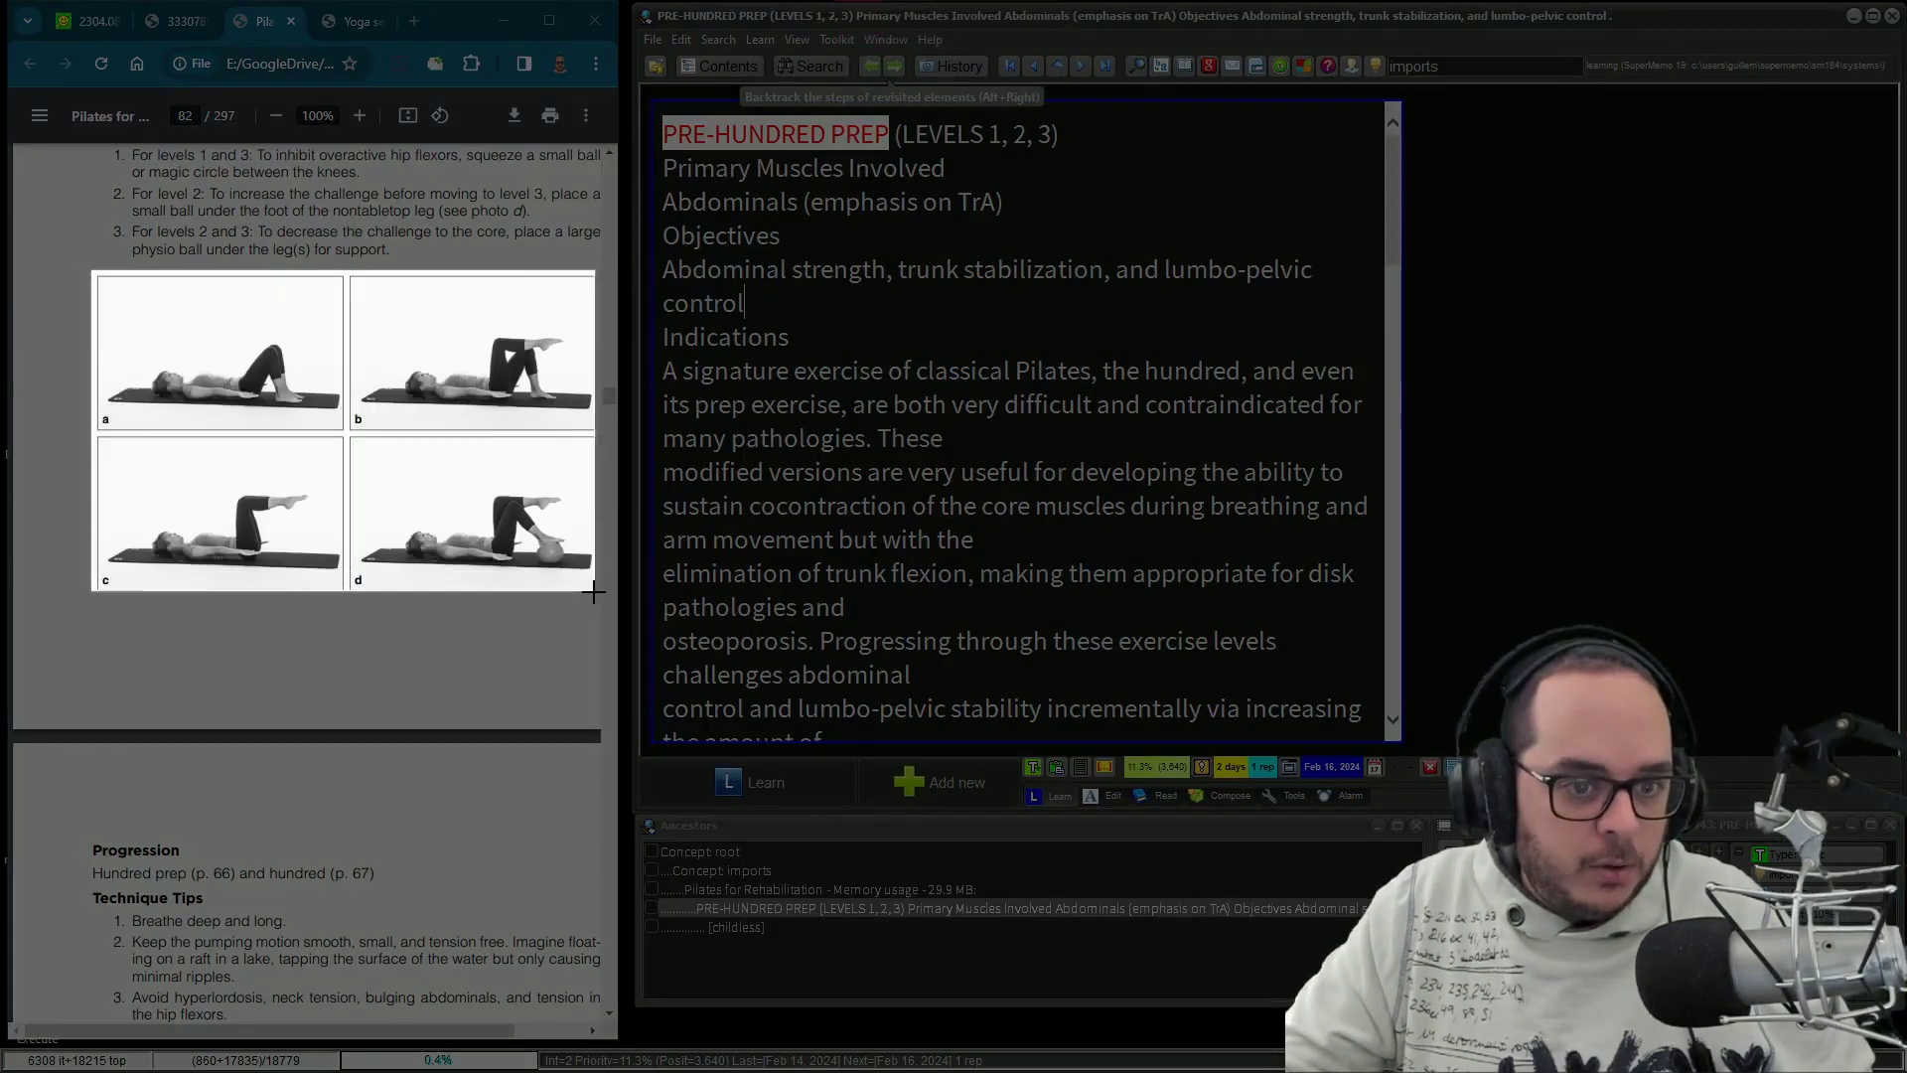
{"action": "left_click_drag", "start_coordinate": [593, 592], "coordinate": [593, 593]}
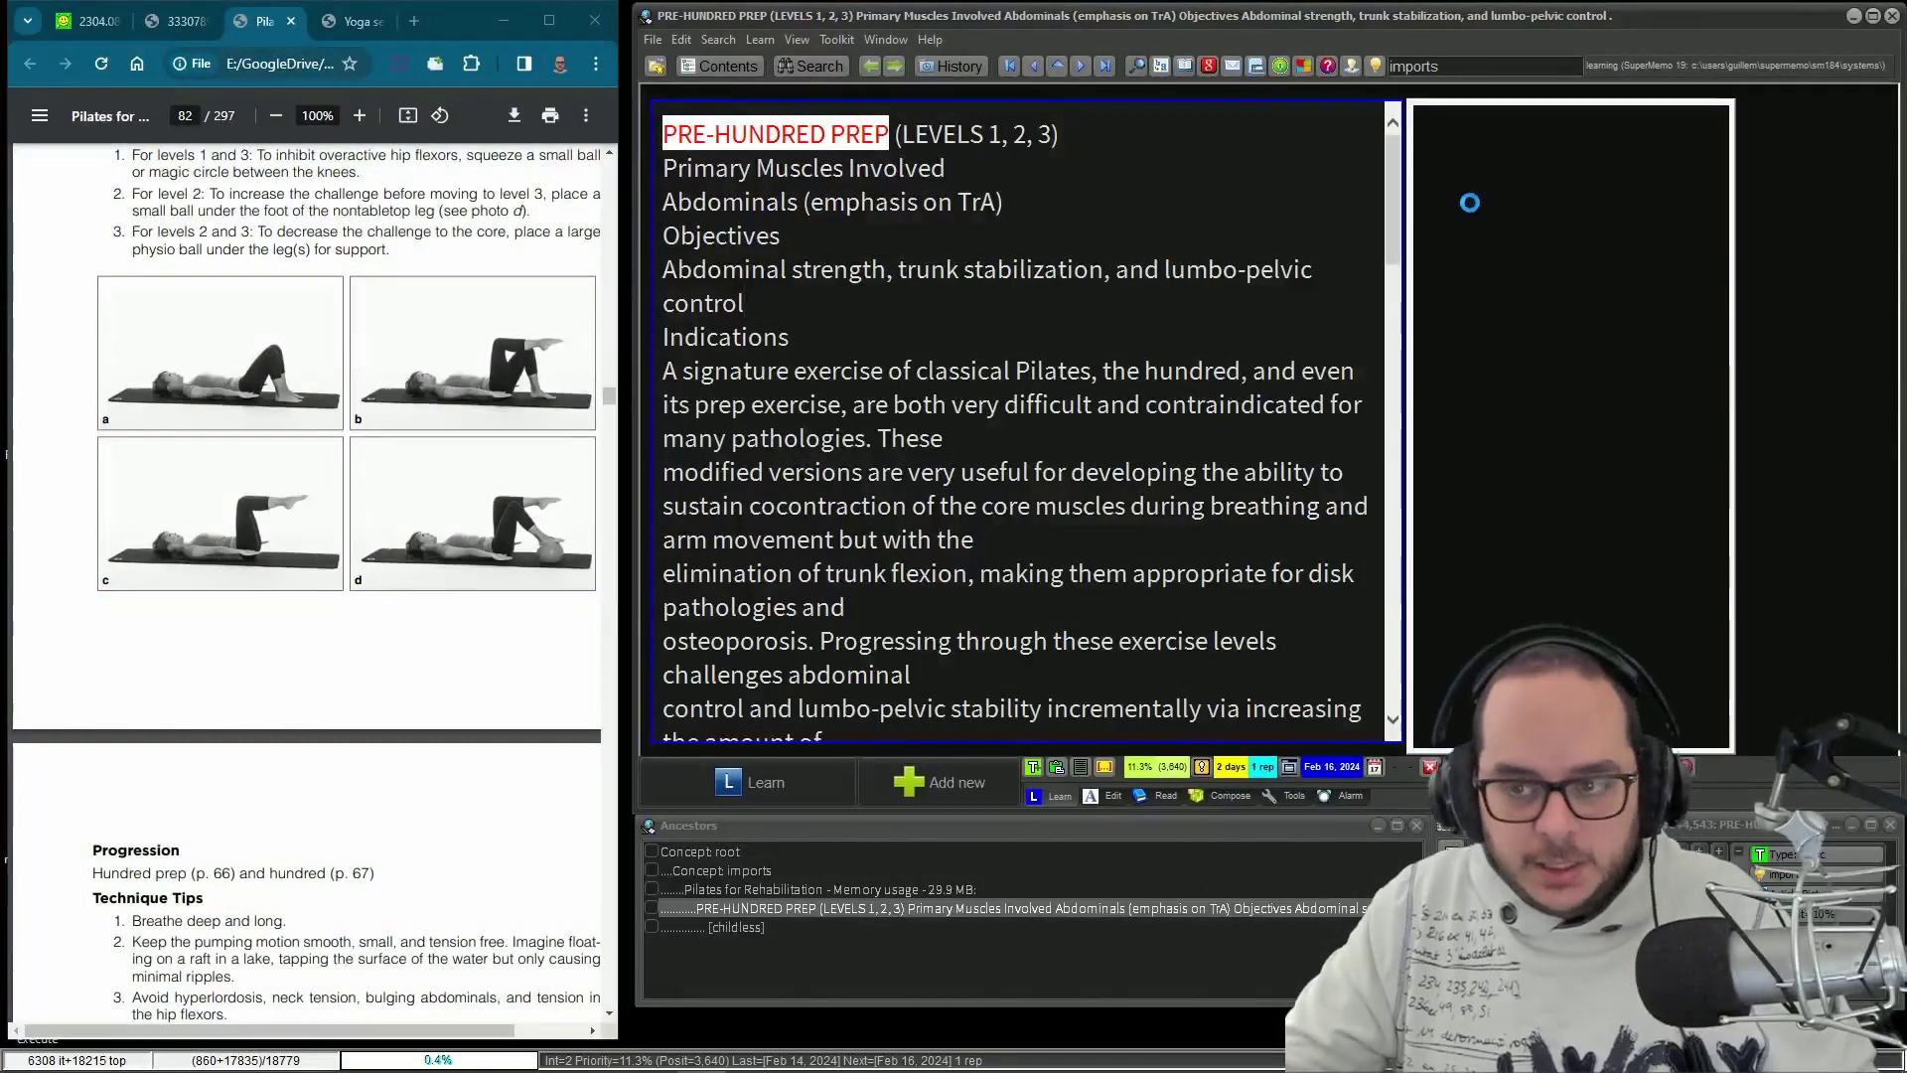
{"action": "key", "text": "ctrl+v"}
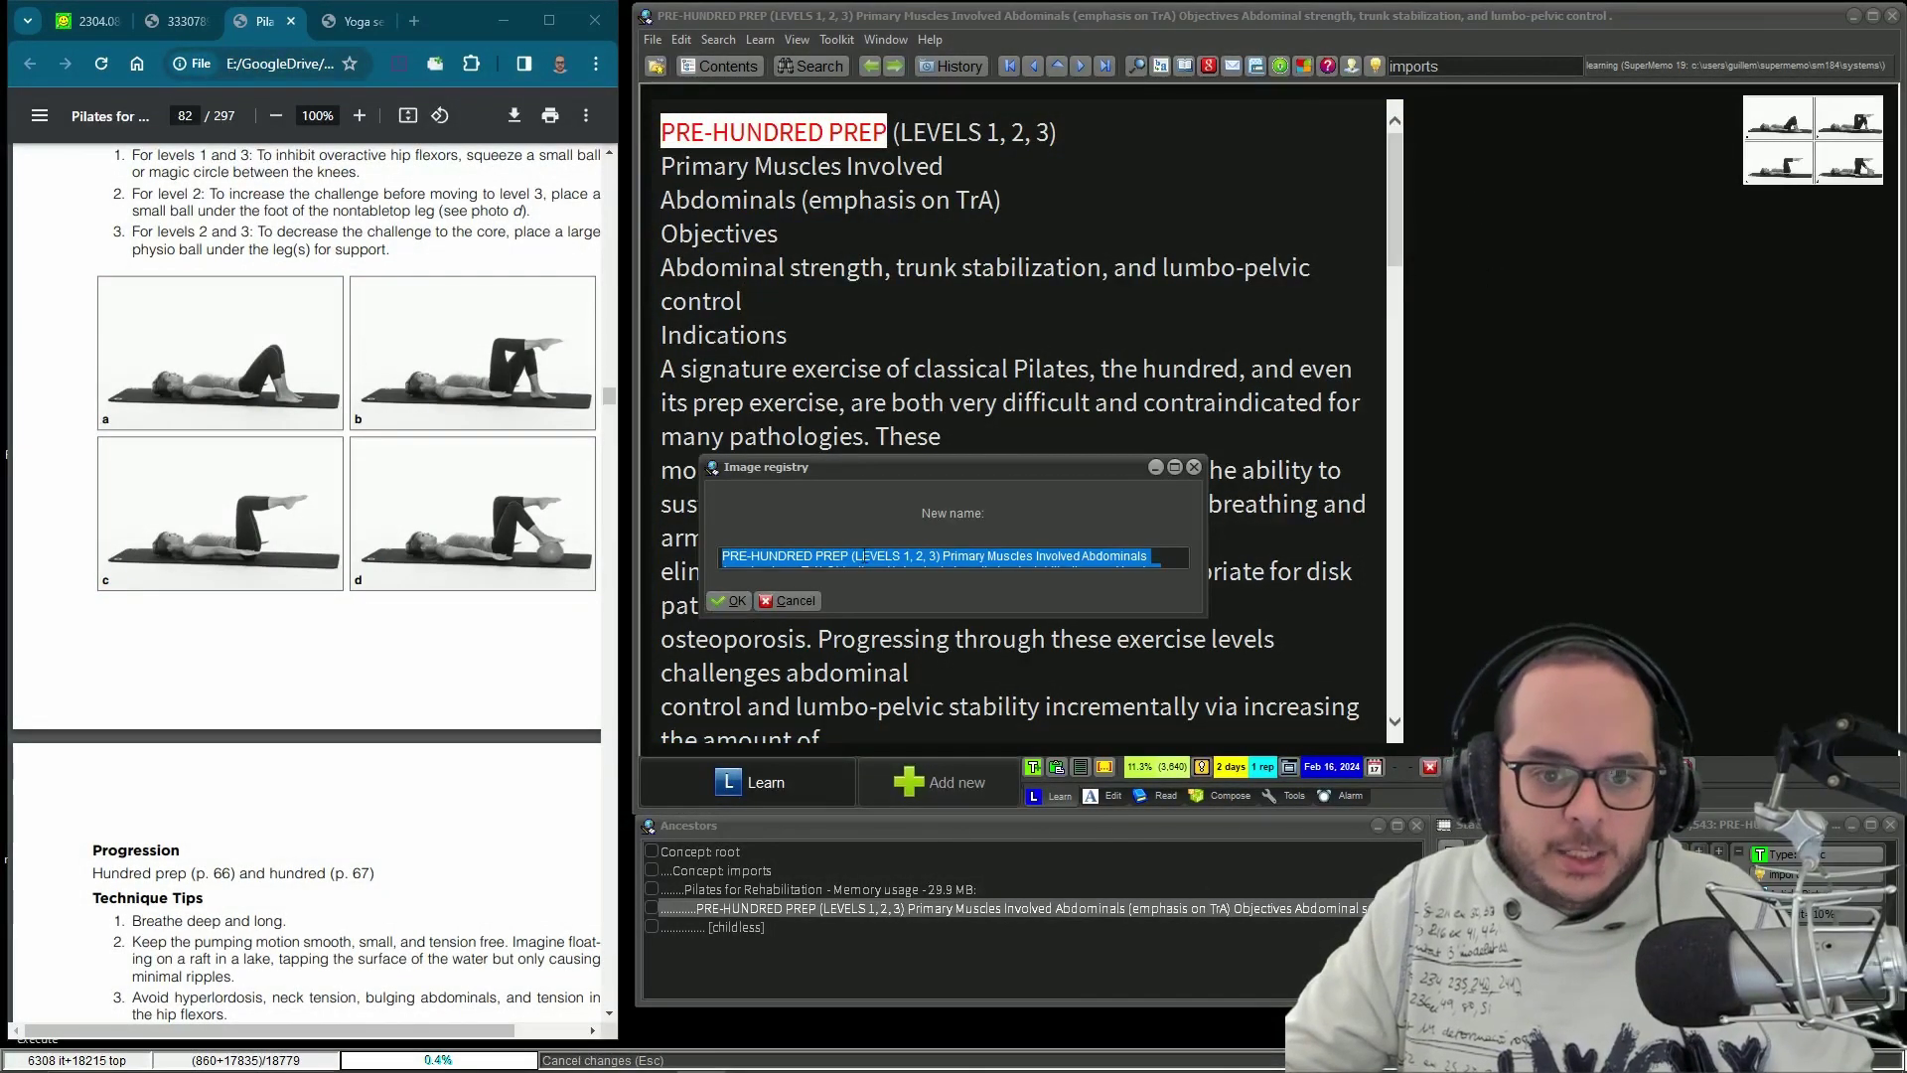
- Shorten the image name to 'PRE-HUNDRED PREP (LEVELS 1, 2, 3)' and enlarge the photo pane
{"action": "left_click_drag", "start_coordinate": [946, 555], "coordinate": [1075, 639]}
{"action": "key", "text": "Home"}
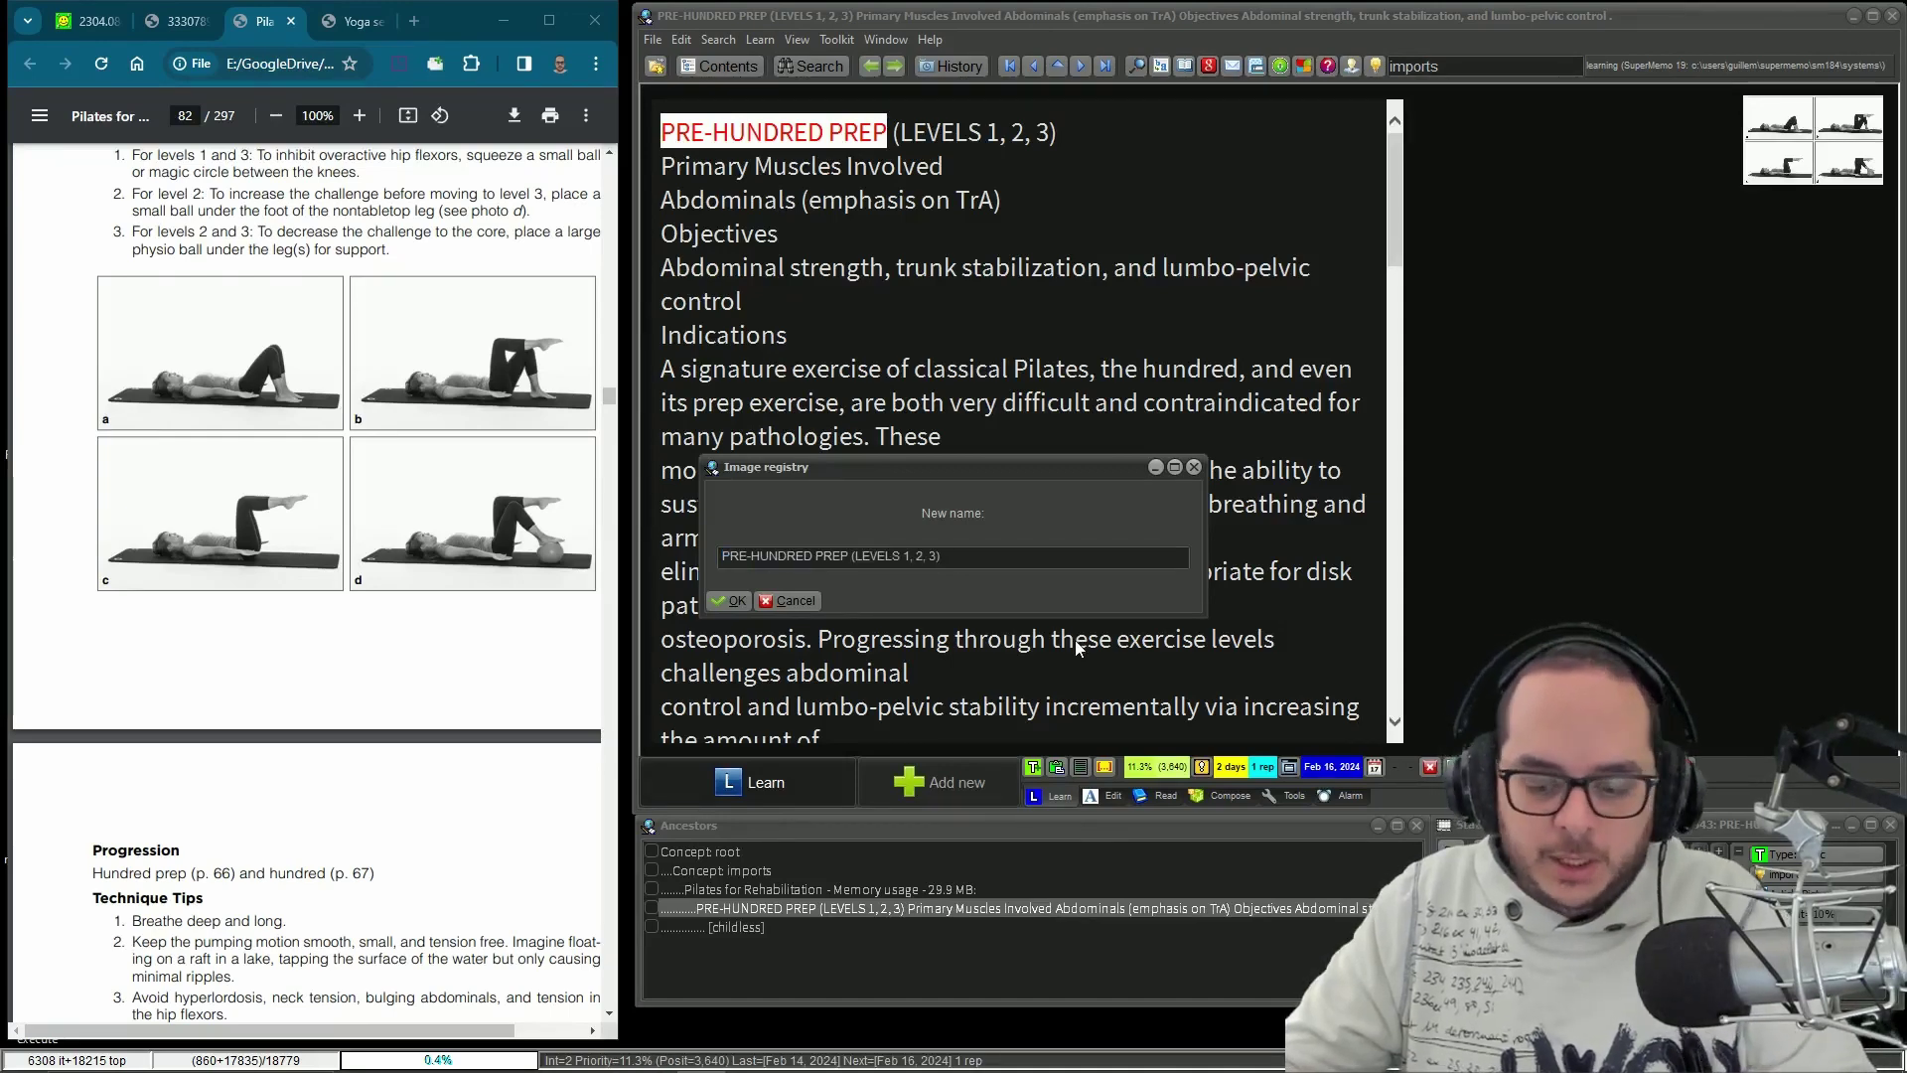
{"action": "key", "text": "Return"}
{"action": "left_click_drag", "start_coordinate": [1749, 145], "coordinate": [1404, 268]}
{"action": "left_click", "coordinate": [1177, 305]}
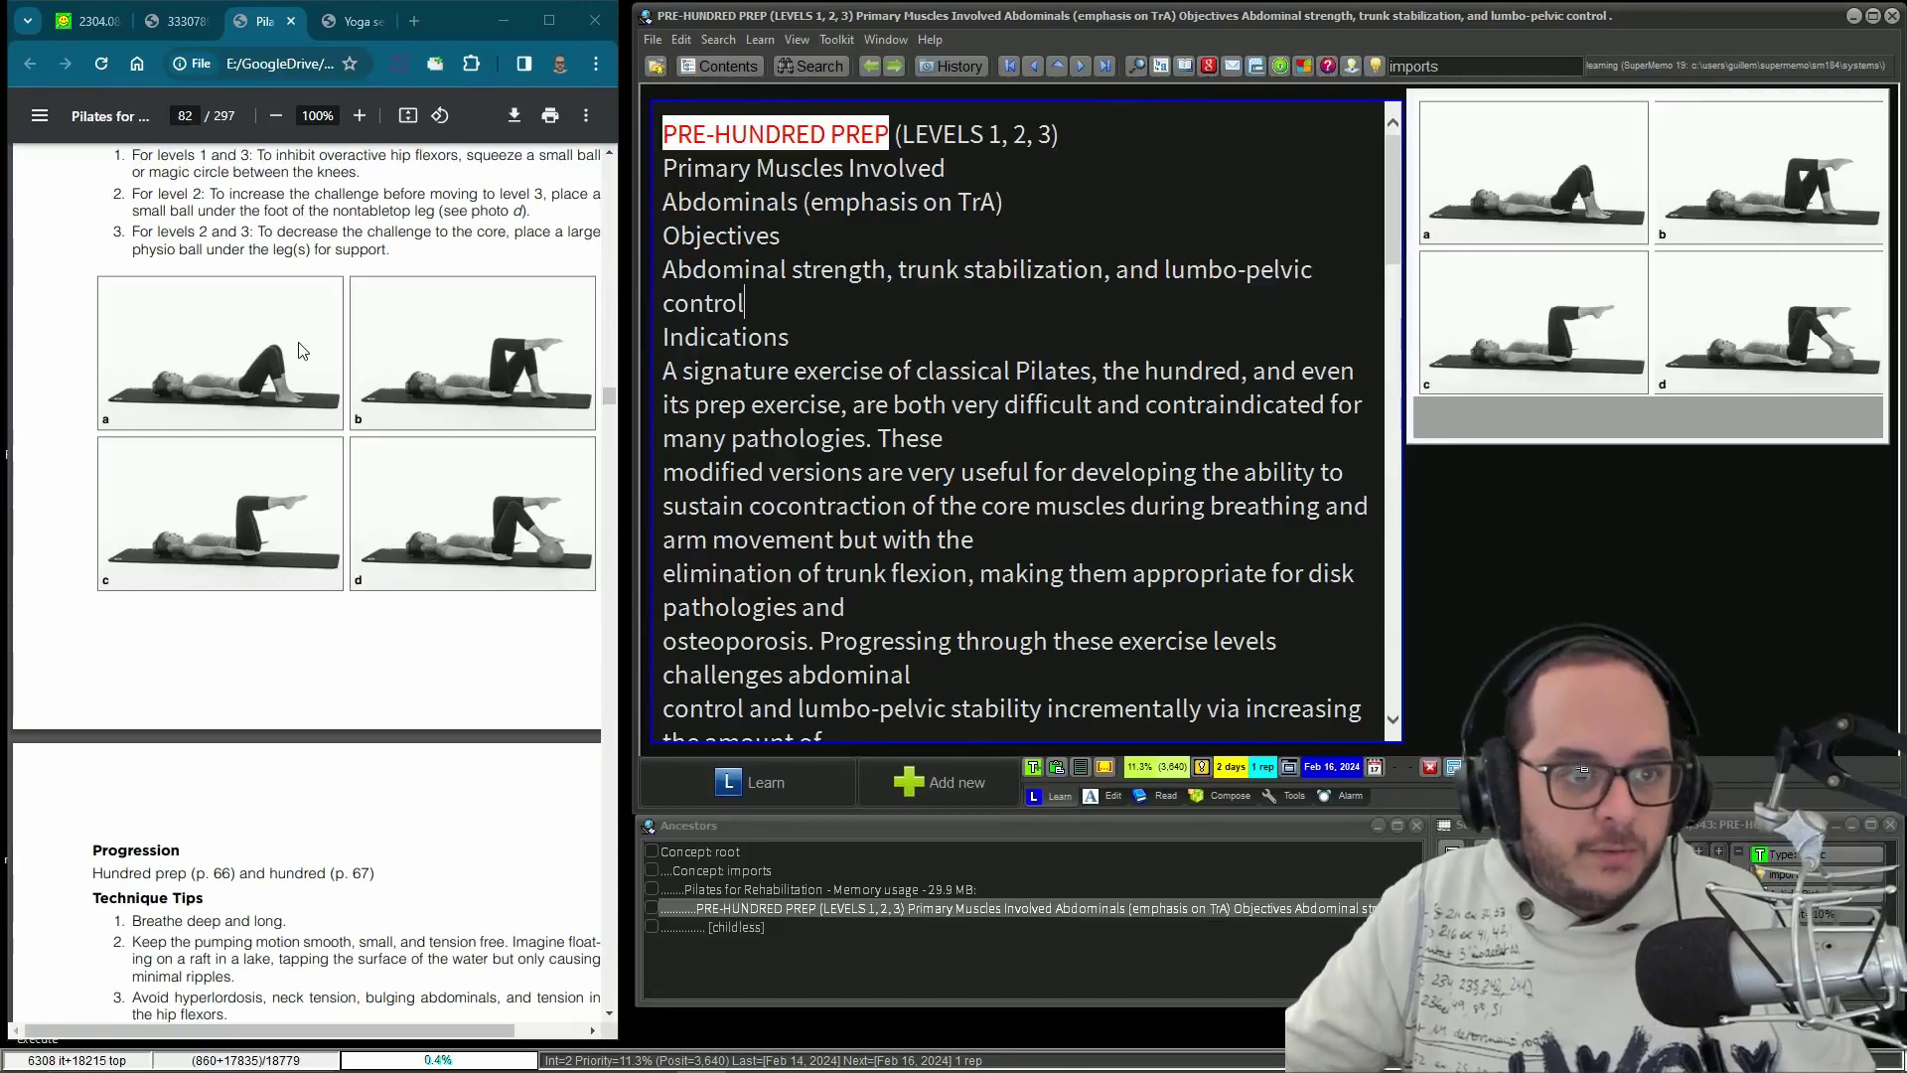
- Select the PRE-HUNDRED PREP exercise text in the Chrome PDF
{"action": "left_click", "coordinate": [381, 440]}
{"action": "scroll", "coordinate": [382, 440], "scroll_direction": "up", "scroll_amount": 3}
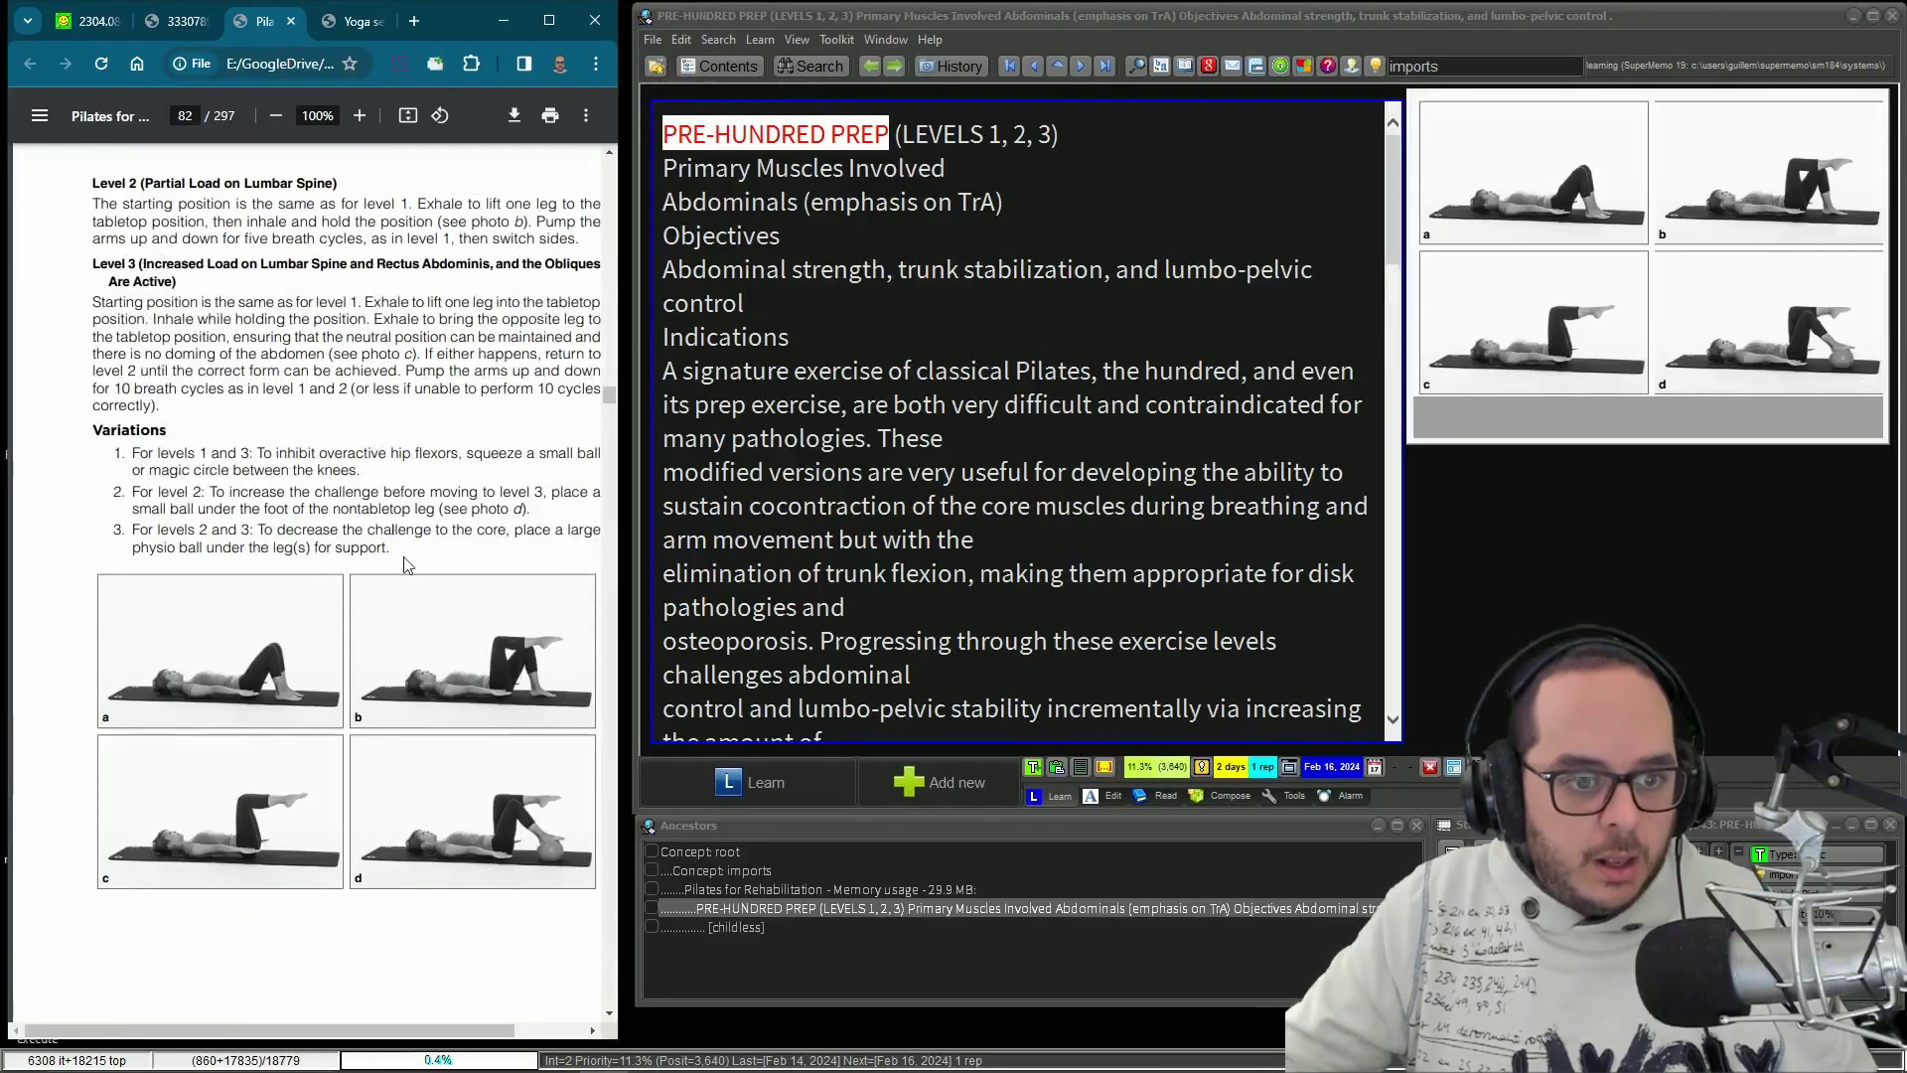
{"action": "left_click_drag", "start_coordinate": [396, 549], "coordinate": [96, 431]}
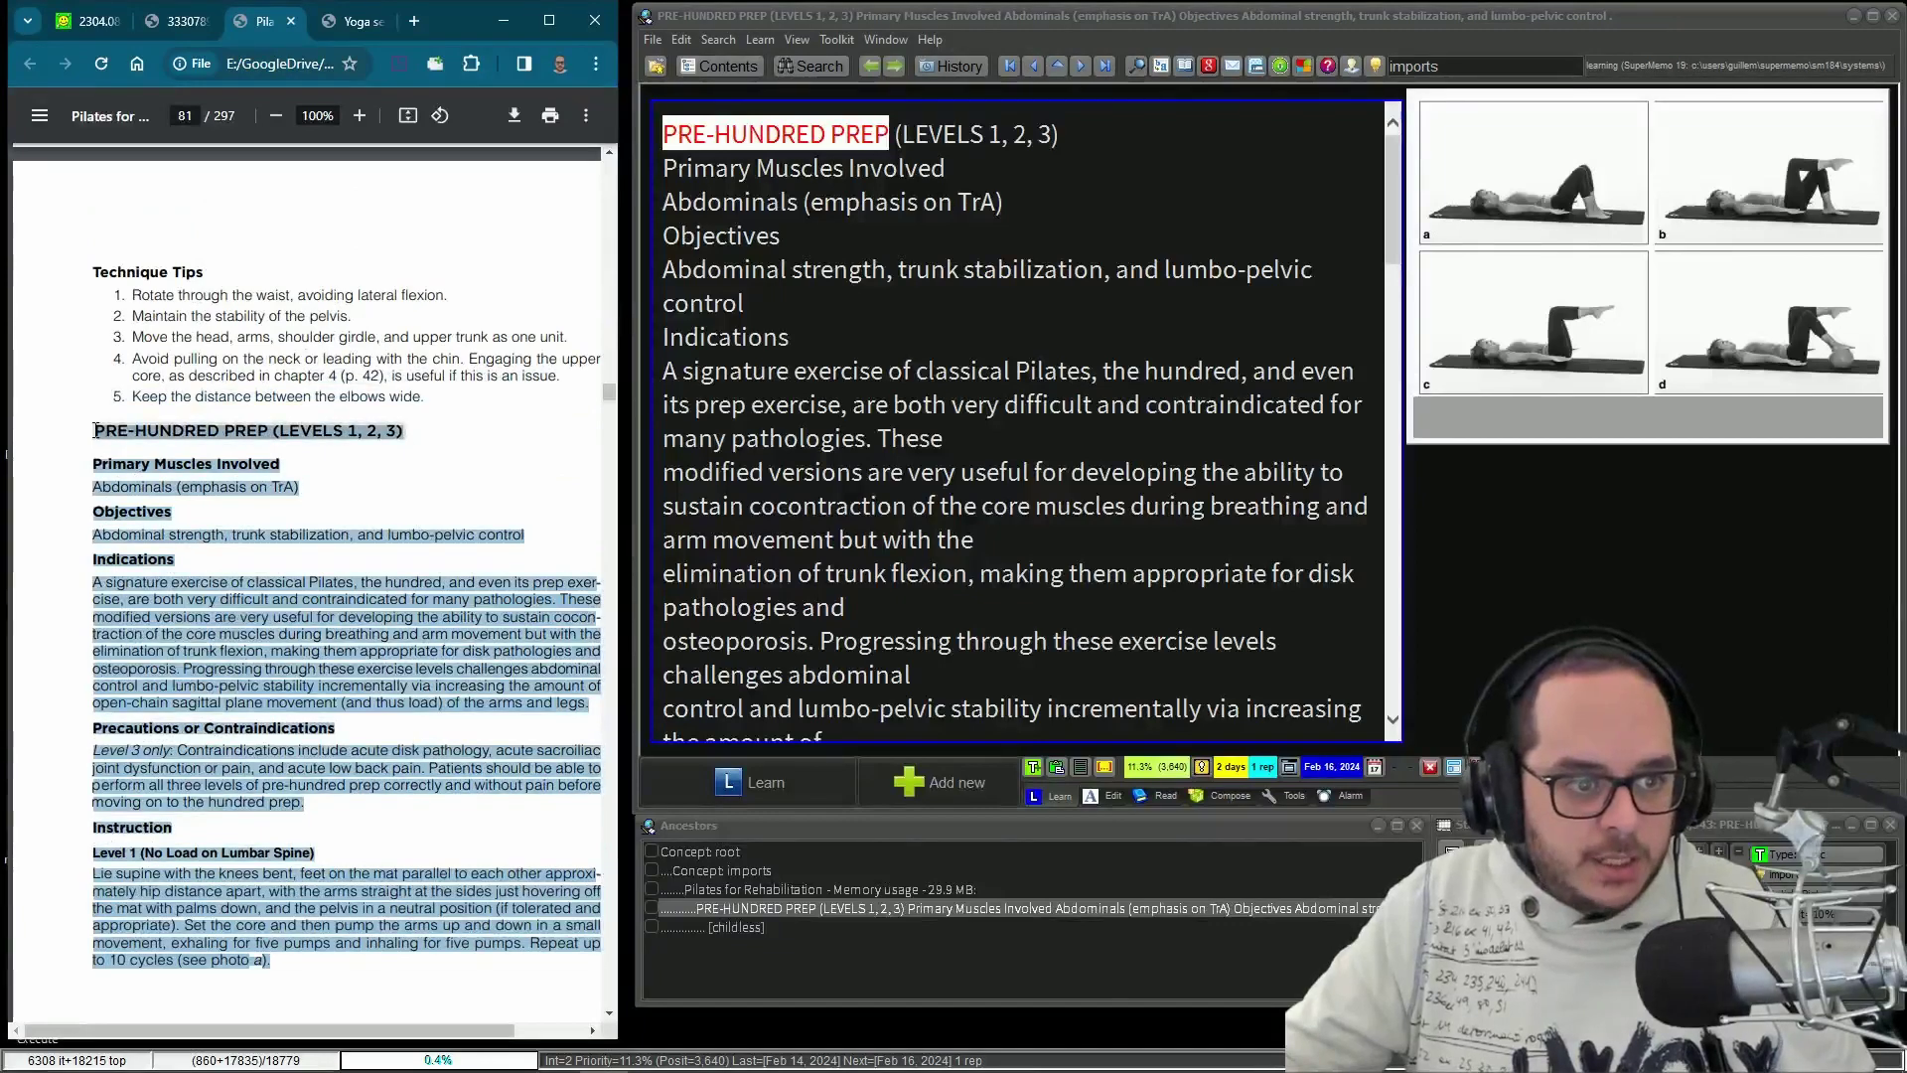
- Copy the PDF section into a new SuperMemo article using the Article Picture template
{"action": "key", "text": "ctrl+c"}
{"action": "key", "text": "ctrl+alt+n"}
{"action": "key", "text": "ctrl+shift+m"}
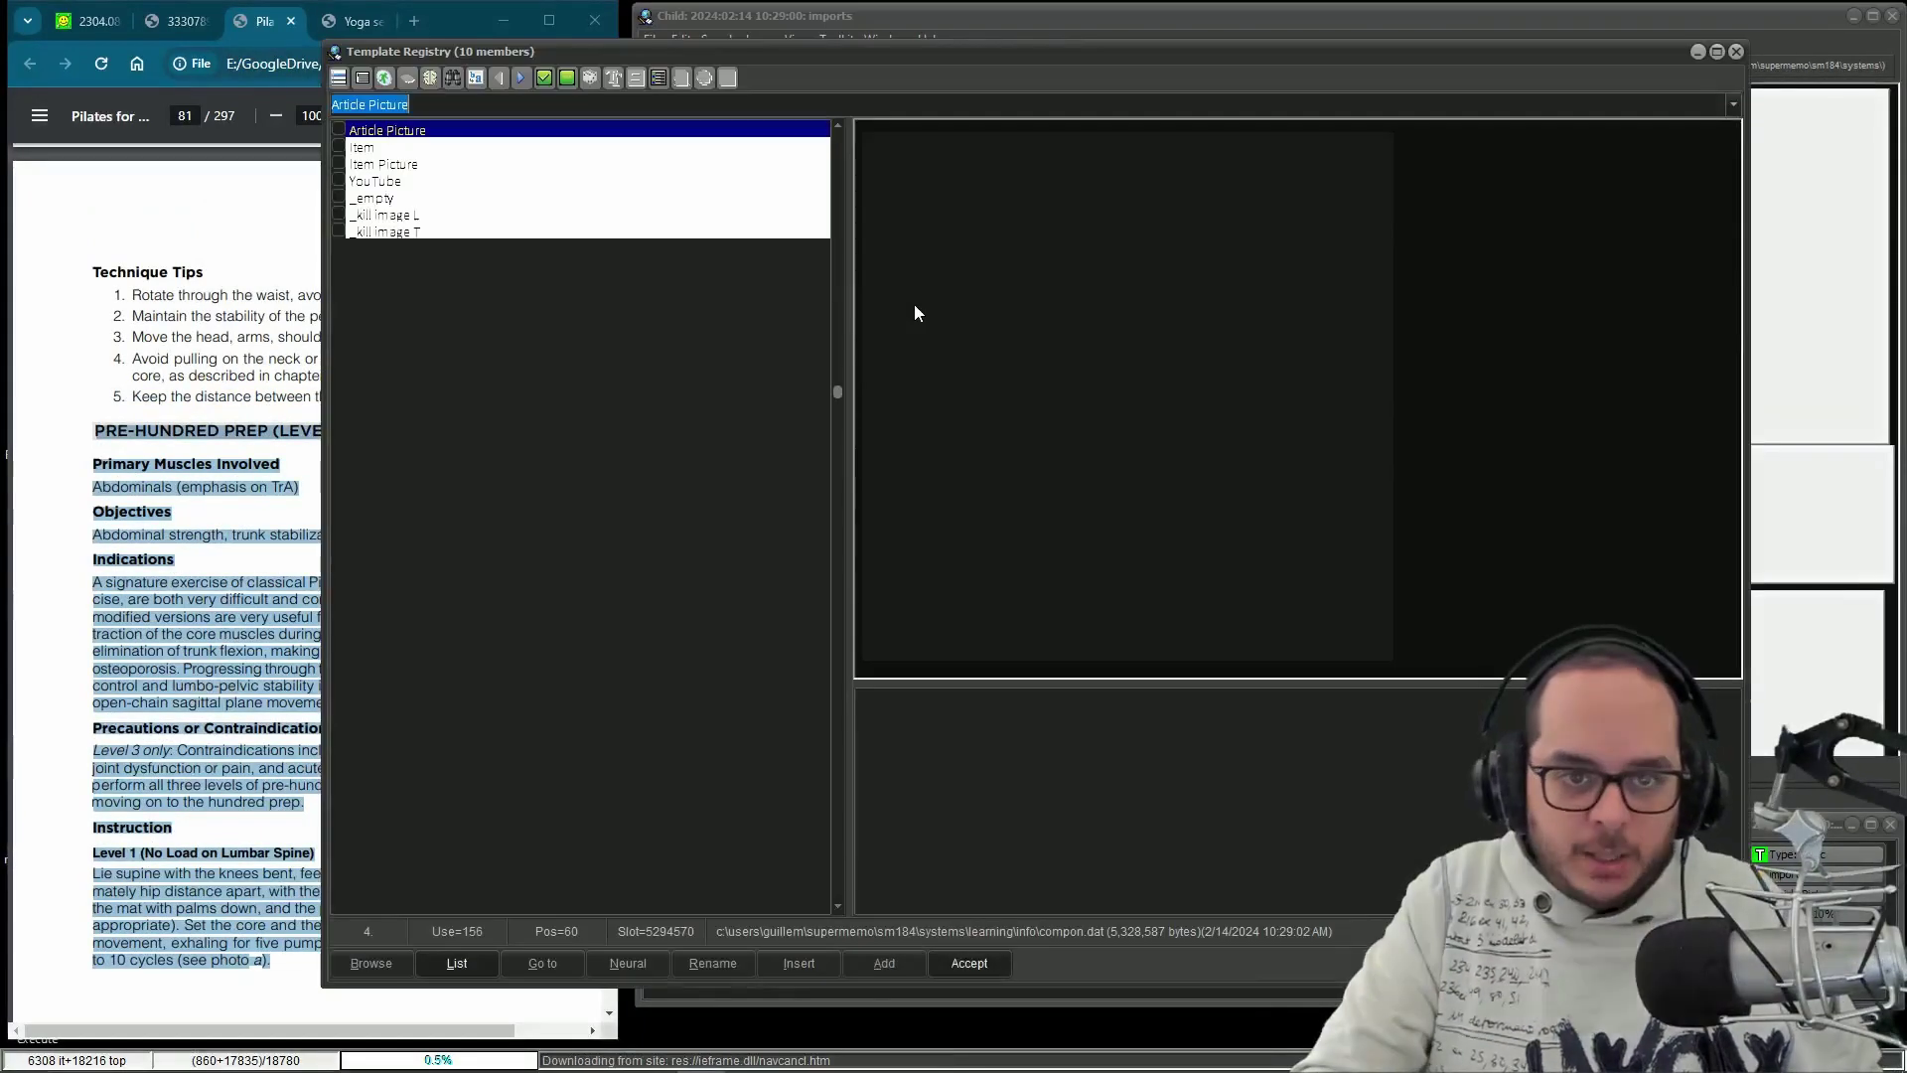
{"action": "key", "text": "Return"}
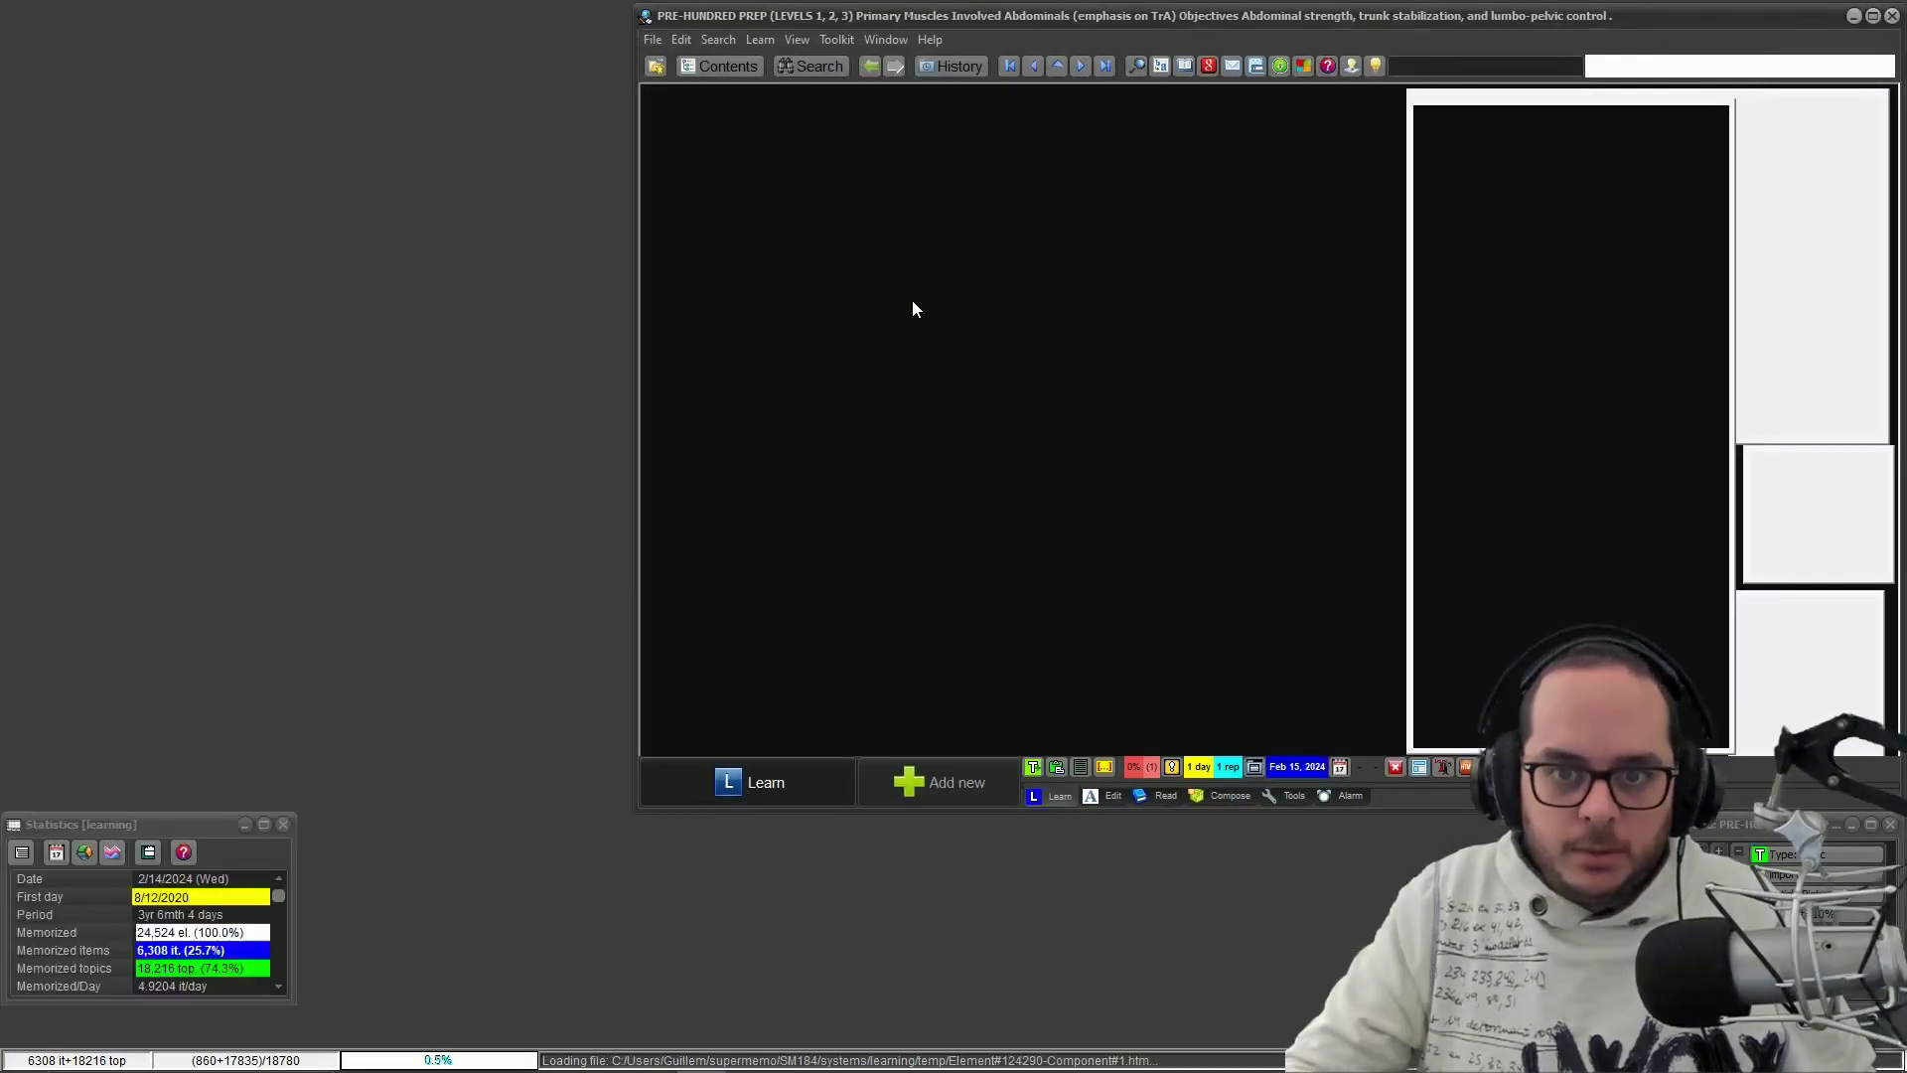
- Paste the four exercise photos into the new article and show the contents tree
{"action": "left_click", "coordinate": [463, 536]}
{"action": "scroll", "coordinate": [463, 535], "scroll_direction": "down", "scroll_amount": 8}
{"action": "scroll", "coordinate": [463, 535], "scroll_direction": "down", "scroll_amount": 3}
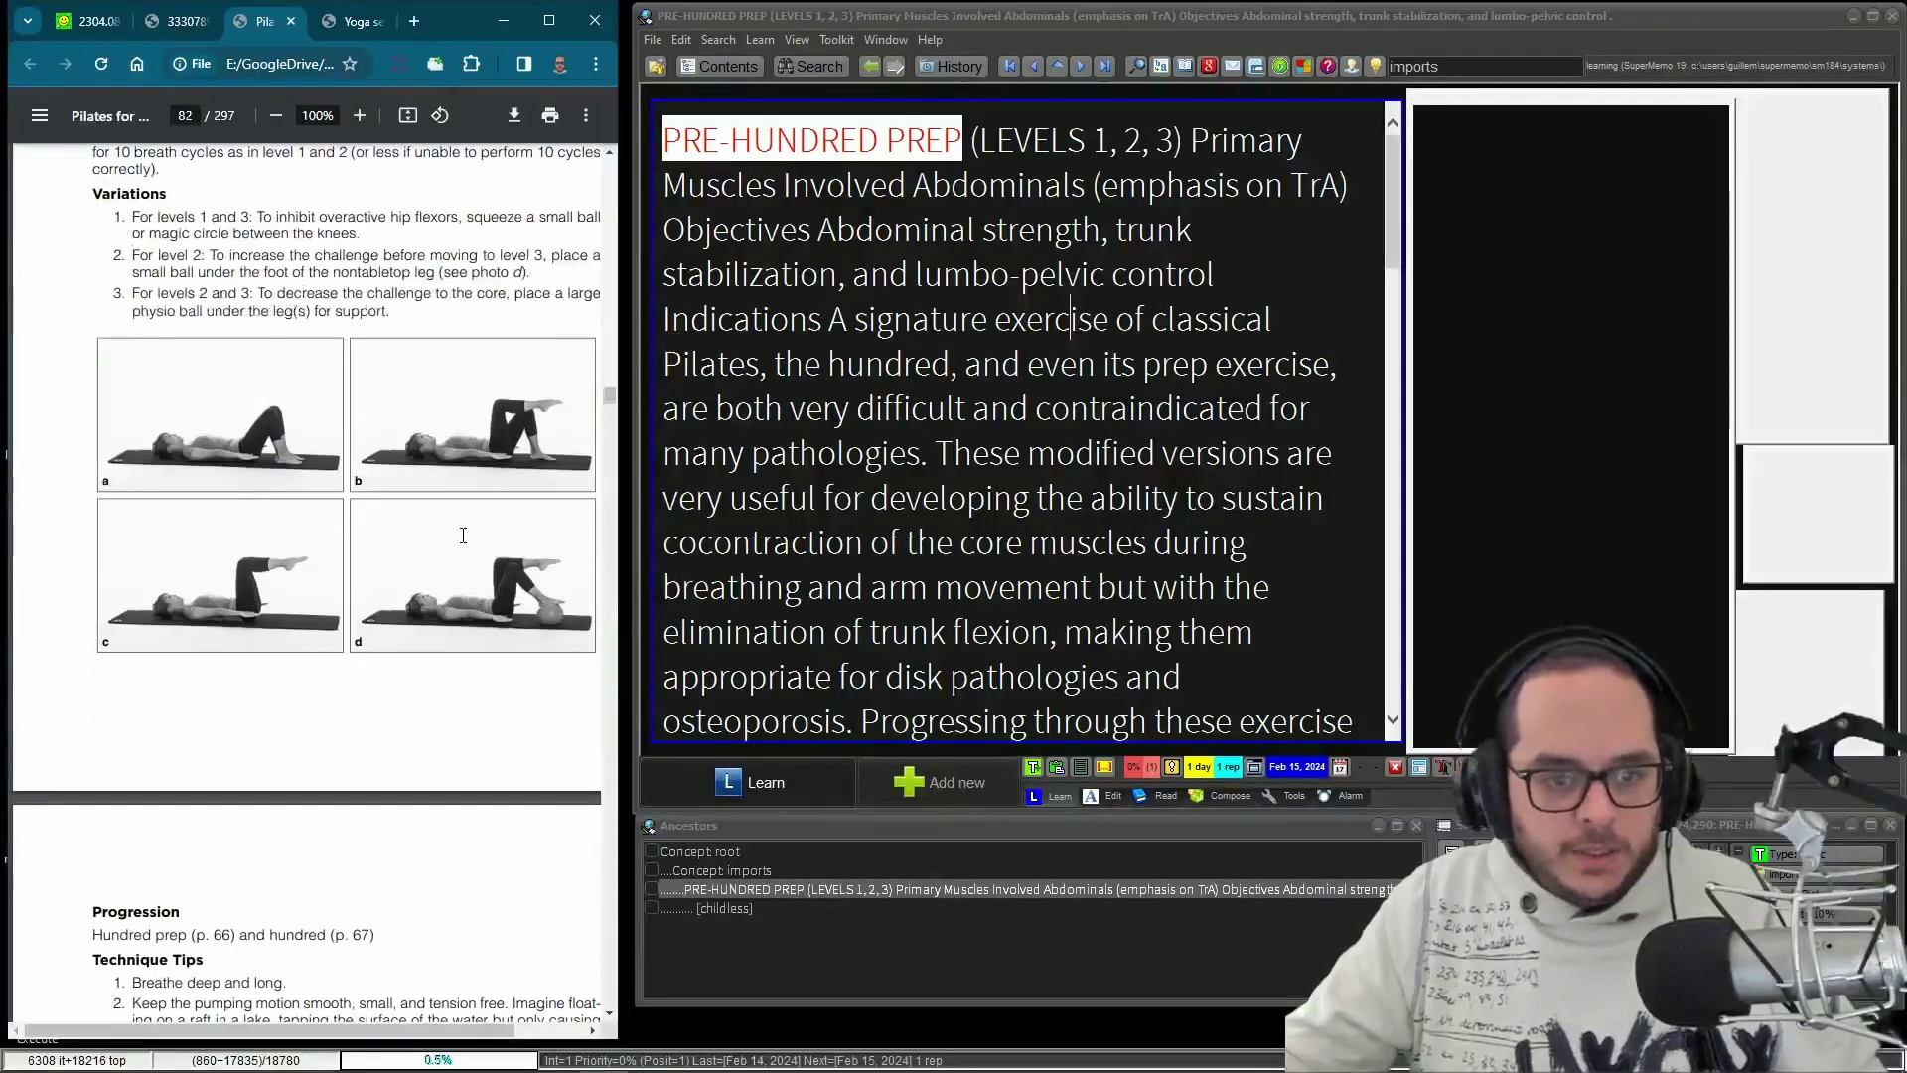
{"action": "key", "text": "ctrl+v"}
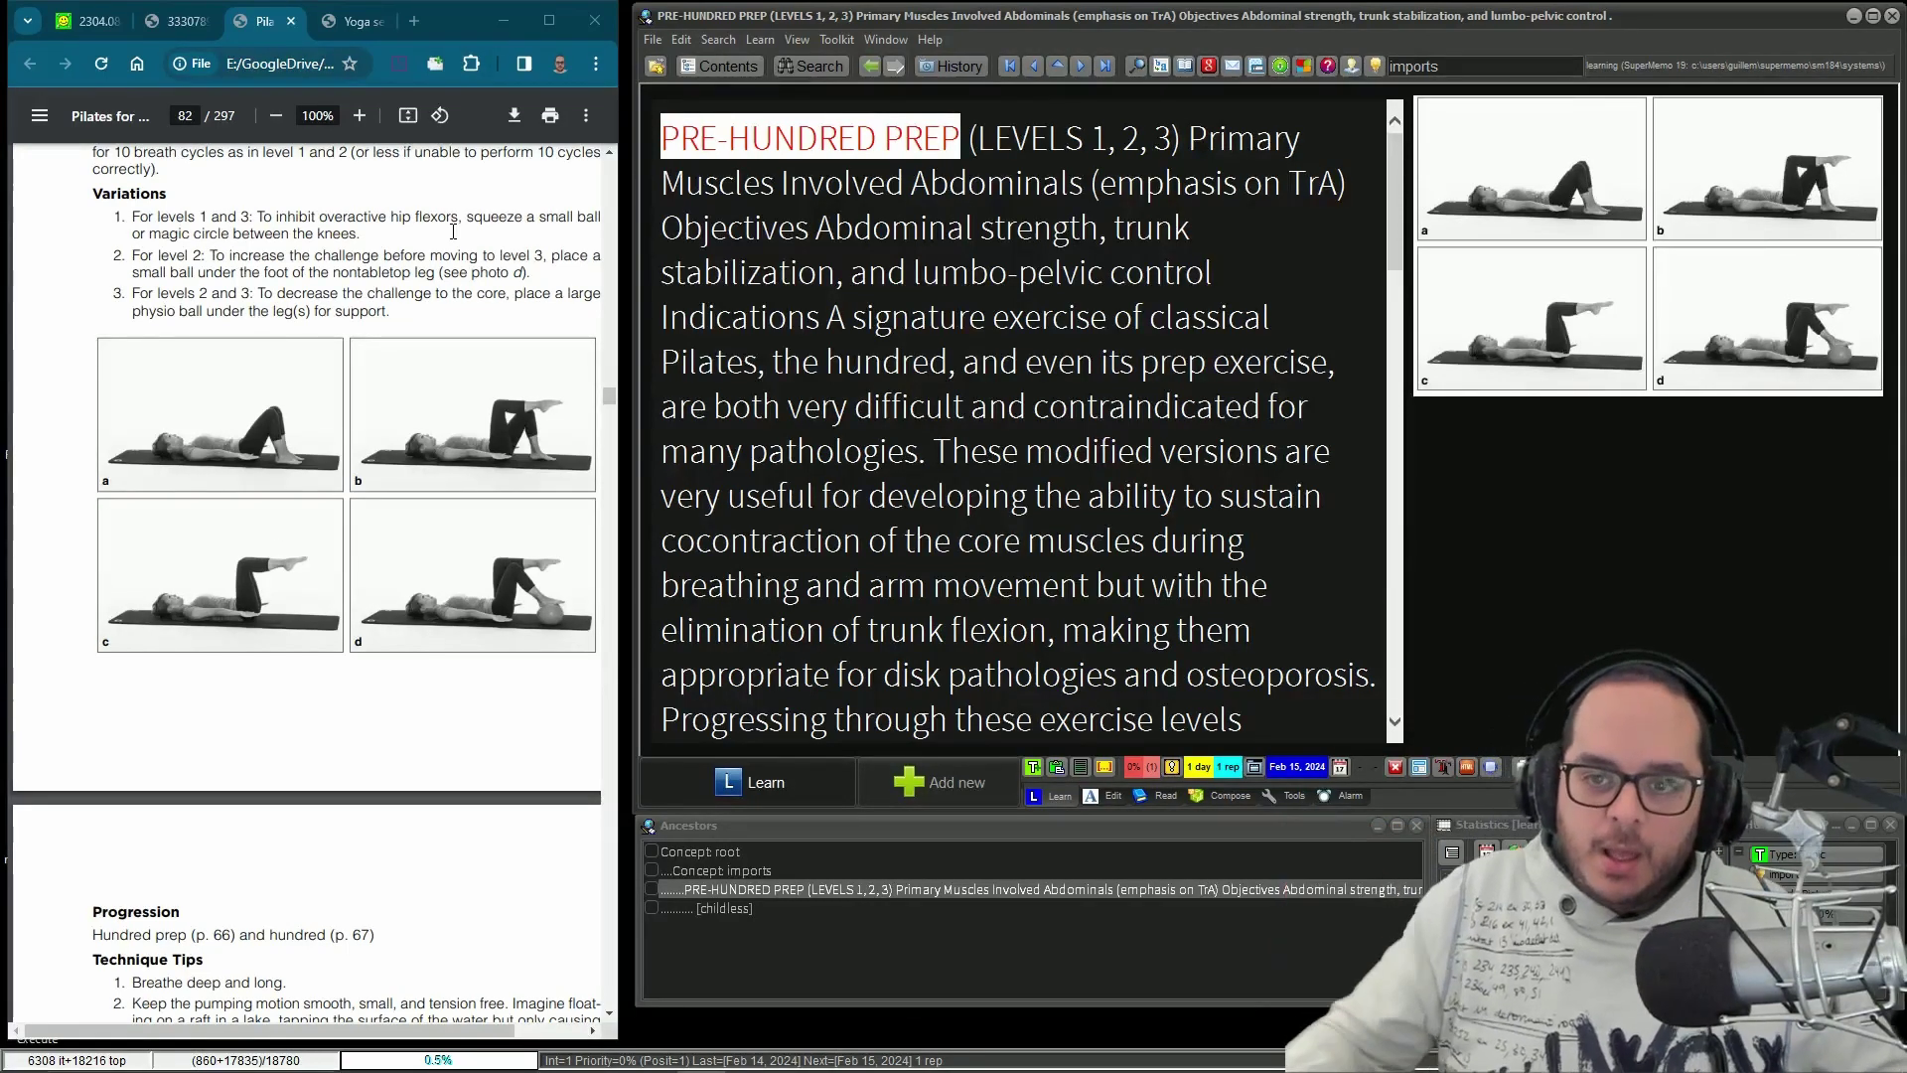
{"action": "scroll", "coordinate": [1389, 328], "scroll_direction": "down", "scroll_amount": 3}
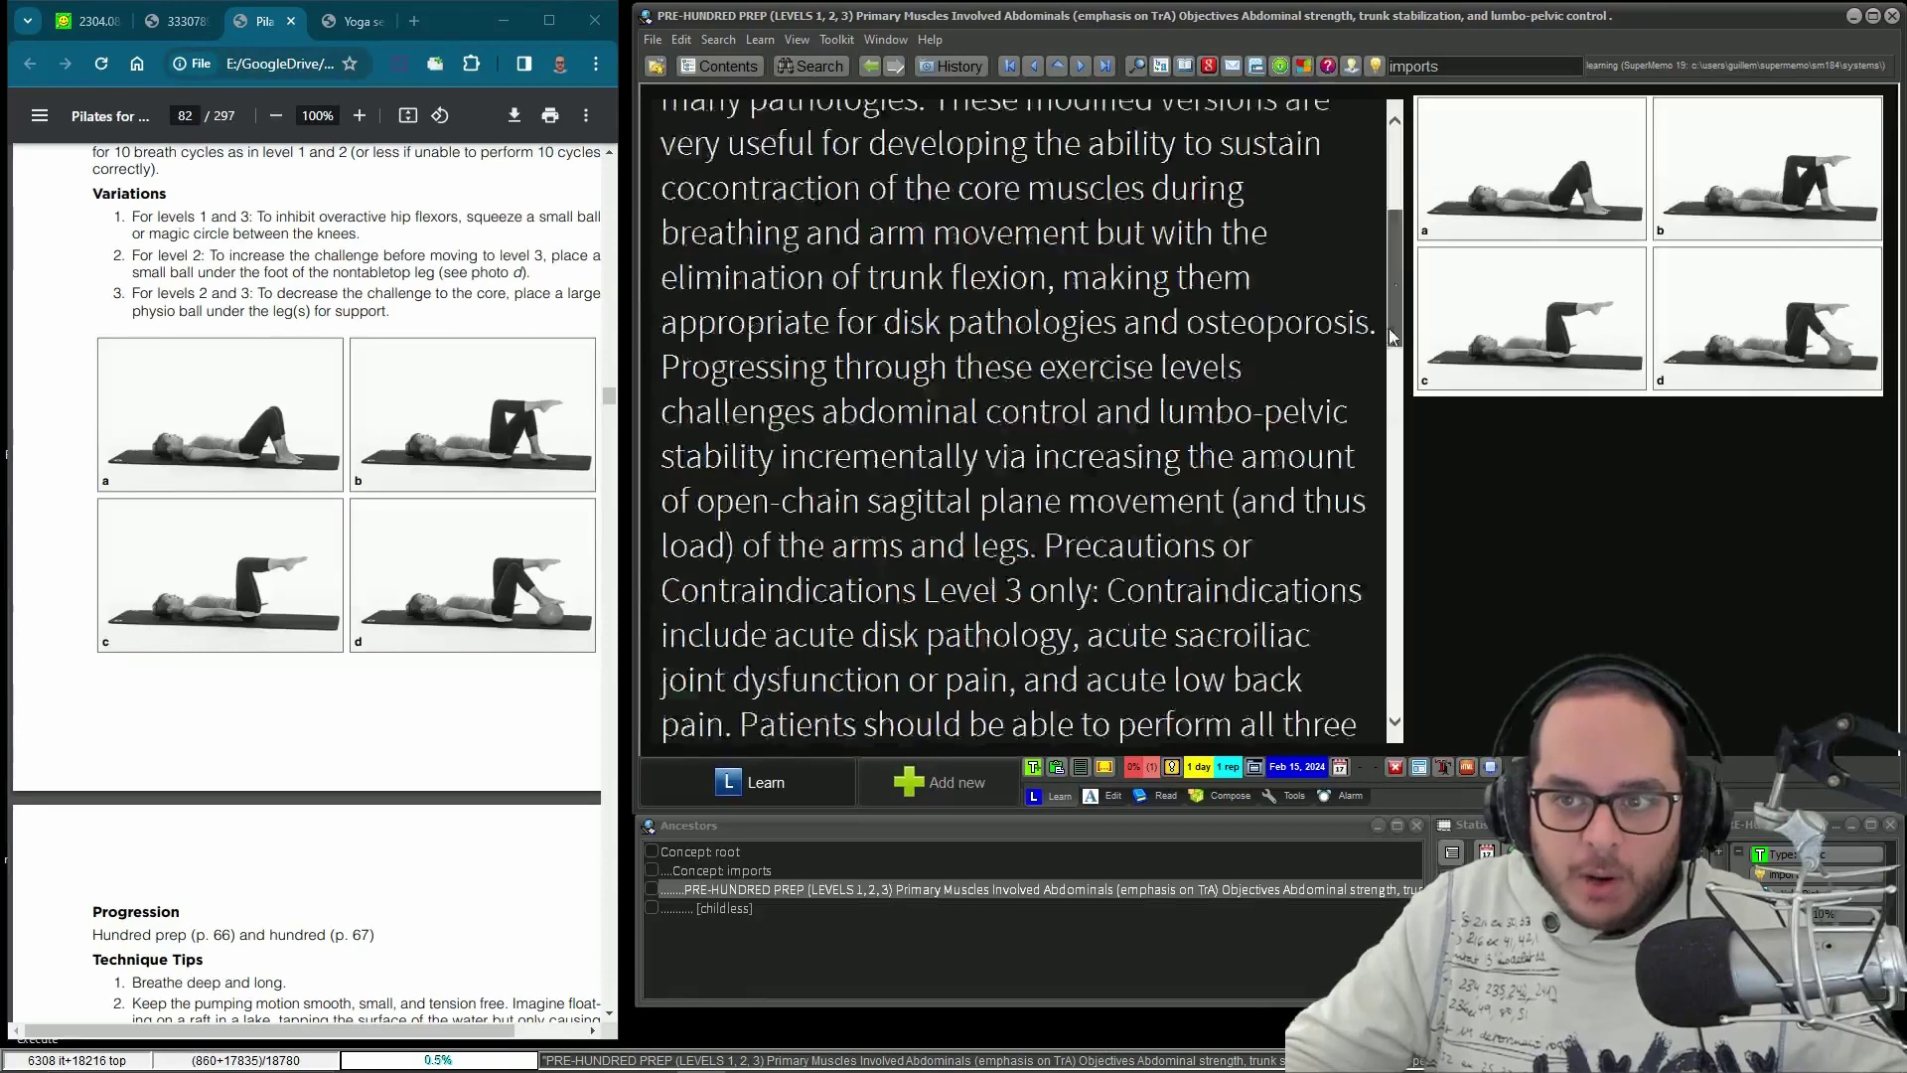
{"action": "scroll", "coordinate": [1389, 327], "scroll_direction": "down", "scroll_amount": 5}
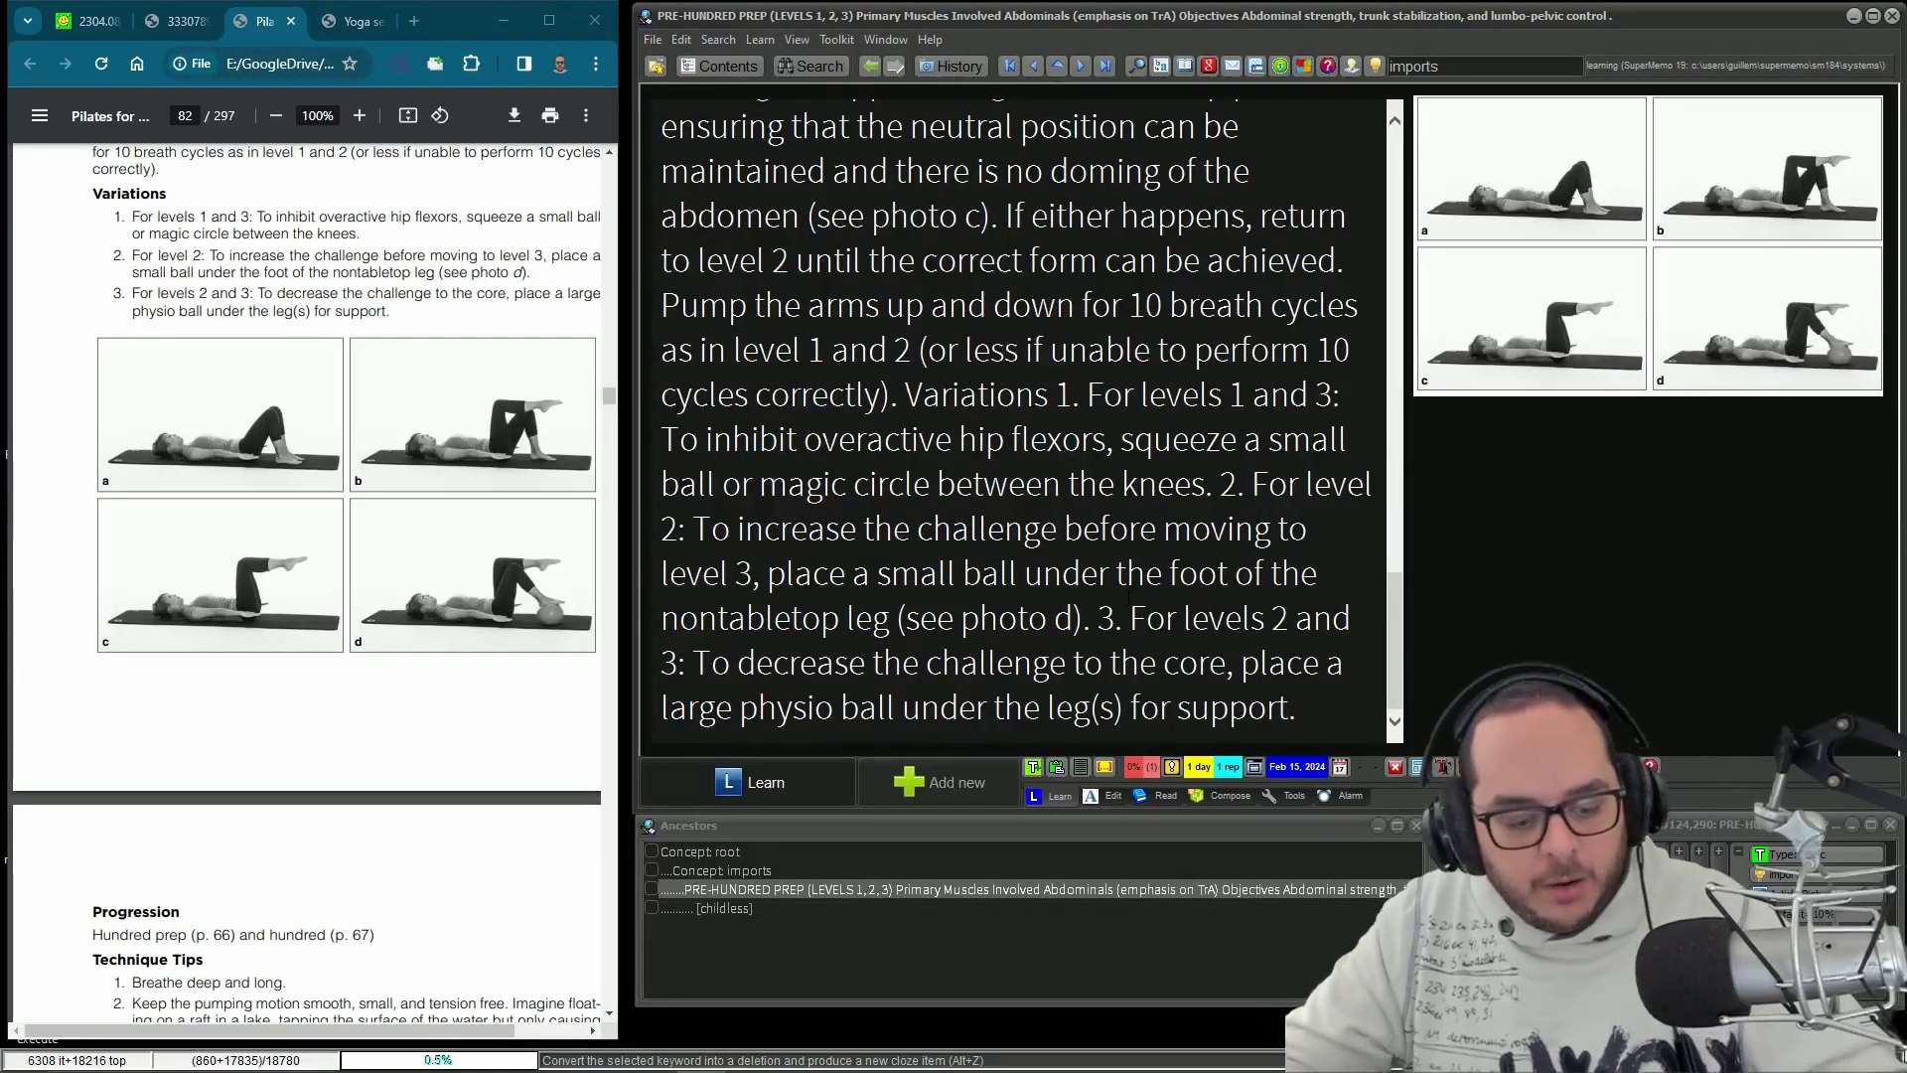
{"action": "key", "text": "ctrl+F5"}
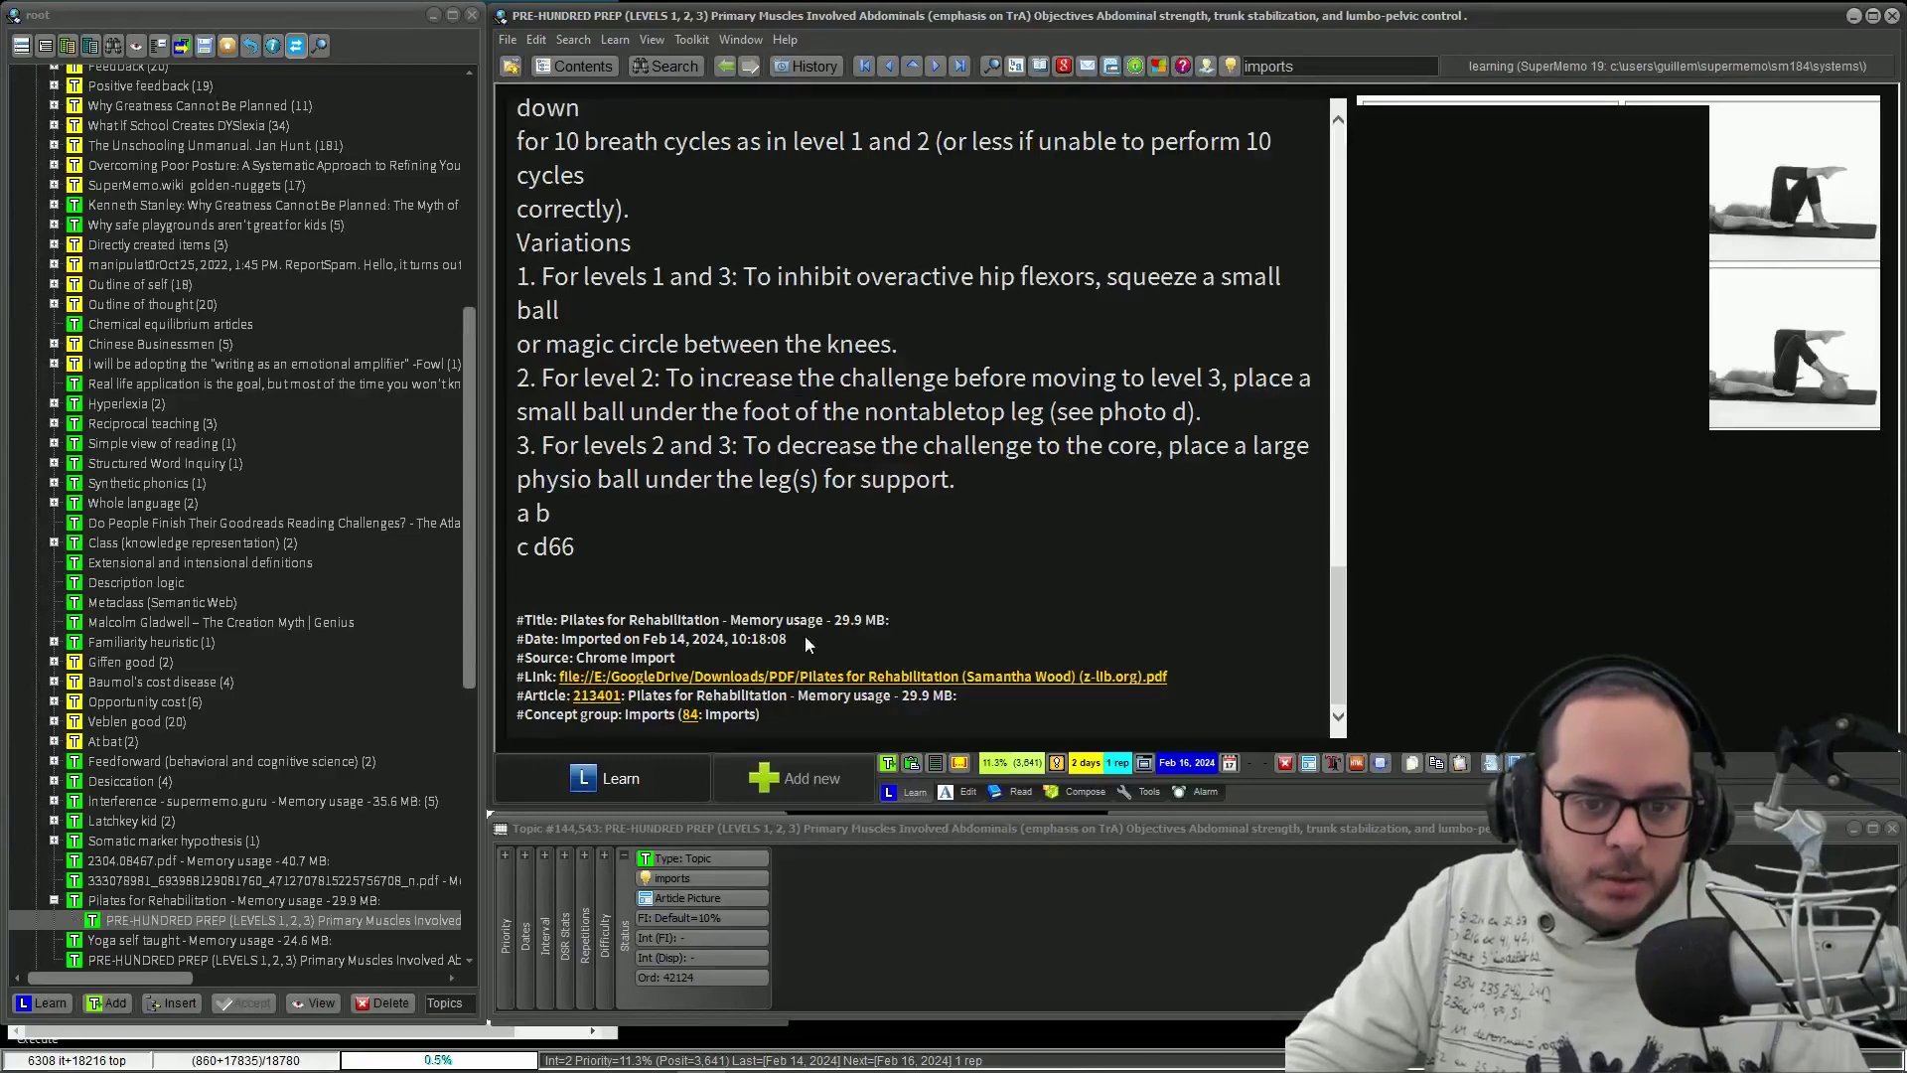
- Open the second PRE-HUNDRED PREP article, enter 'vab' in its references, and list it in a subset browser
{"action": "key", "text": "Return"}
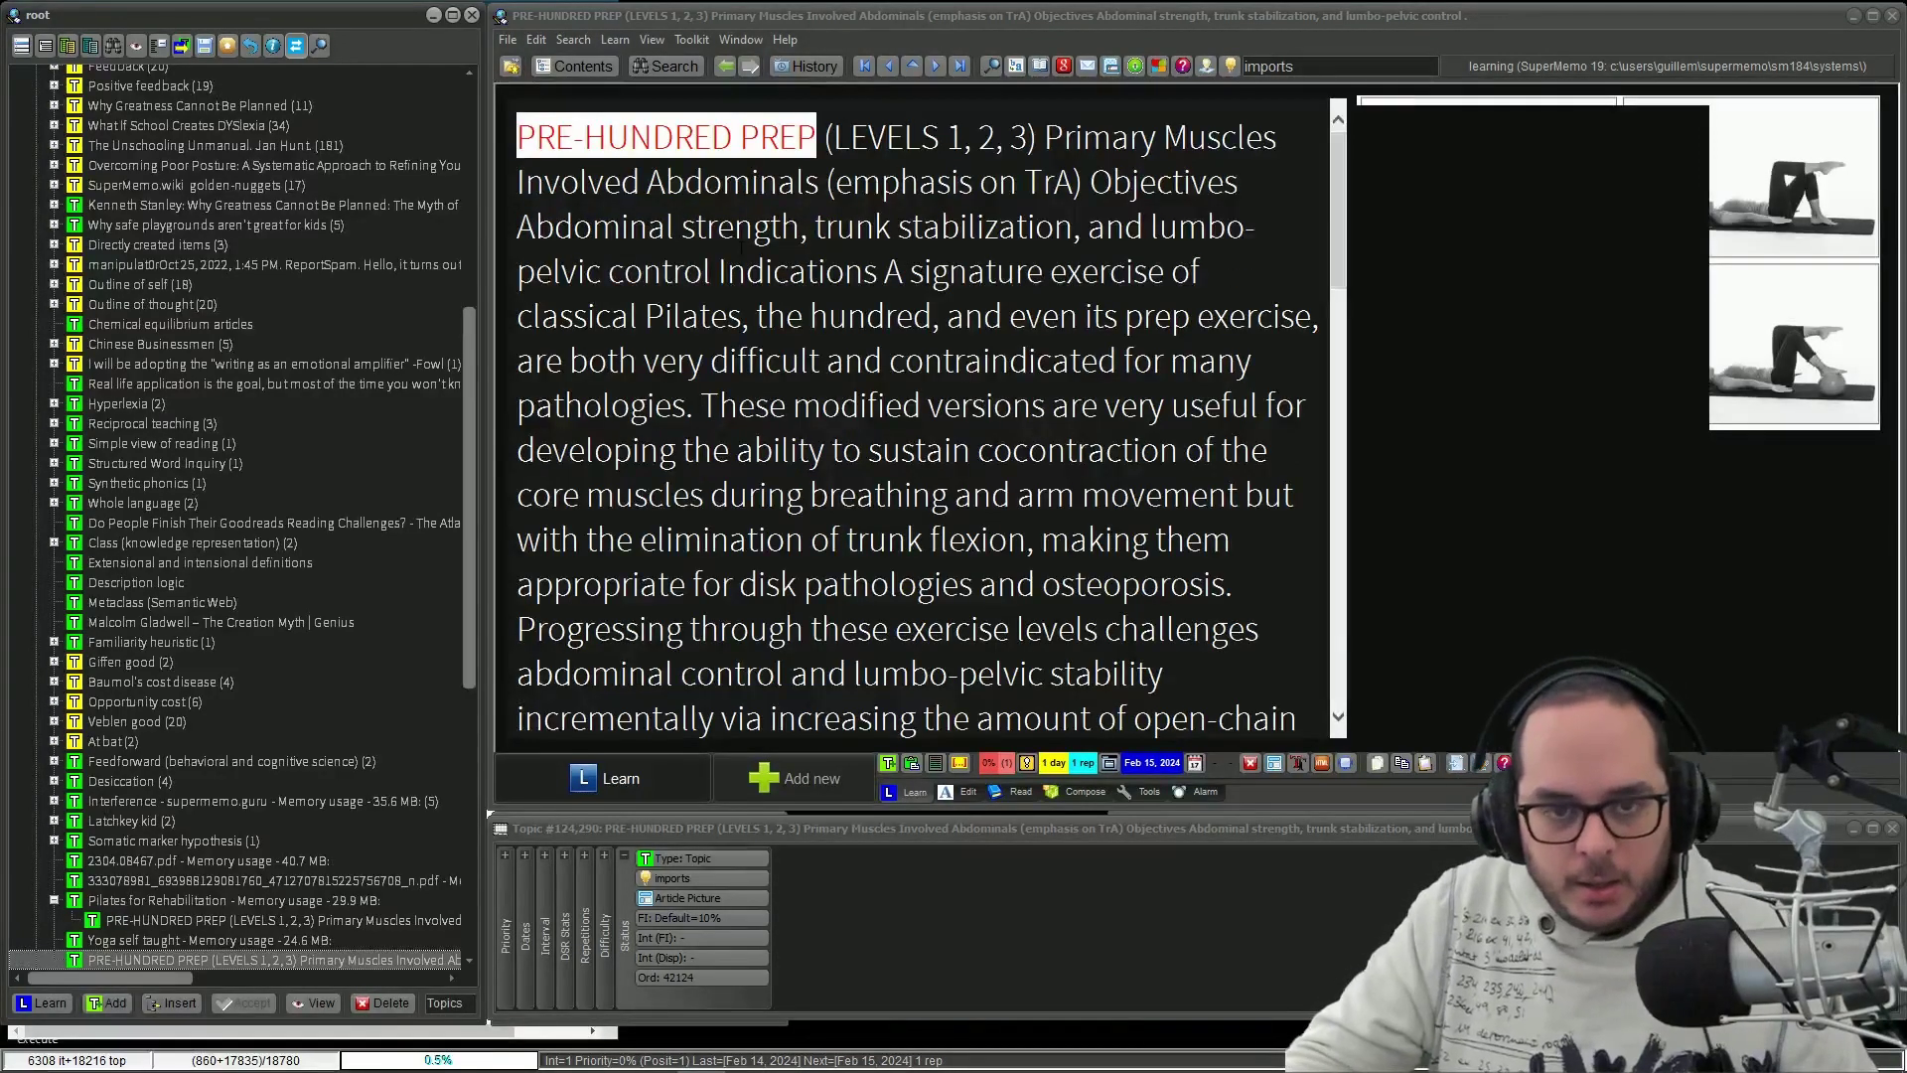
{"action": "right_click", "coordinate": [771, 94]}
{"action": "left_click", "coordinate": [1056, 220]}
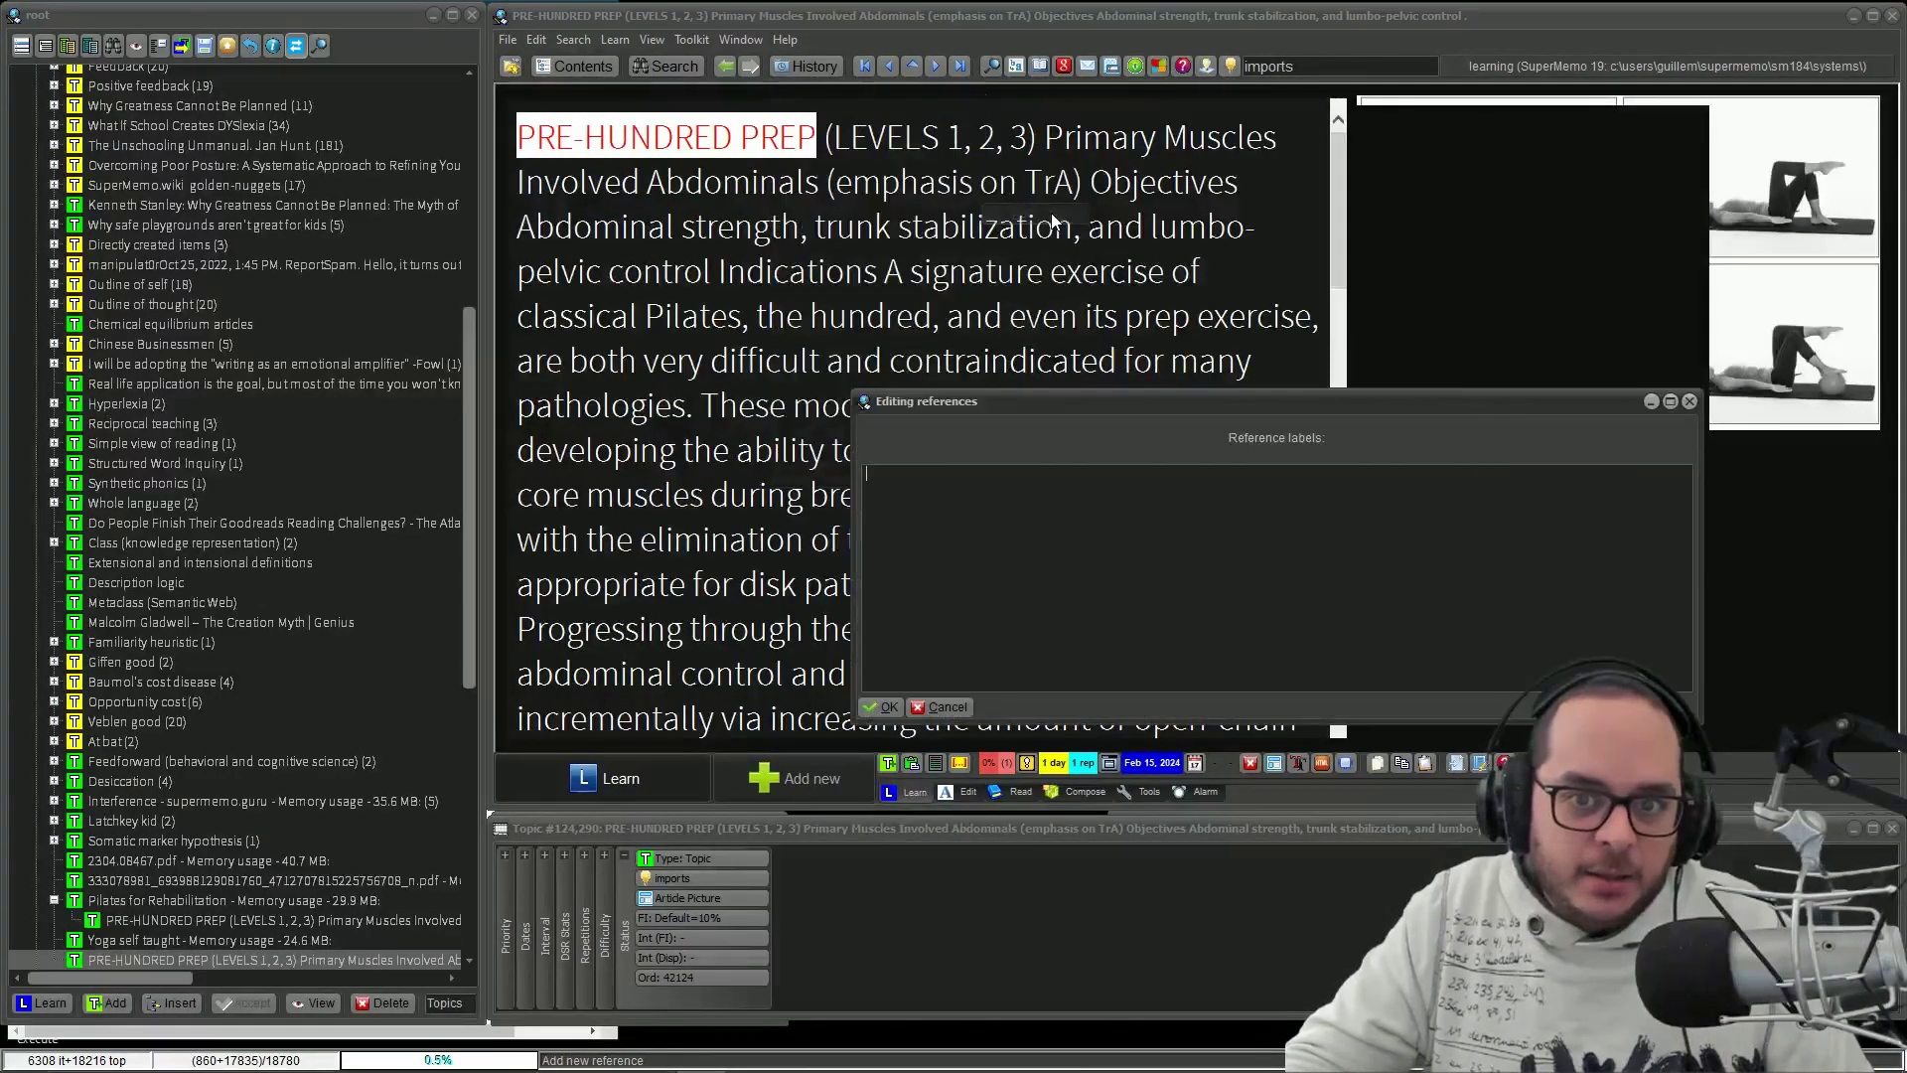
{"action": "type", "text": "vab"}
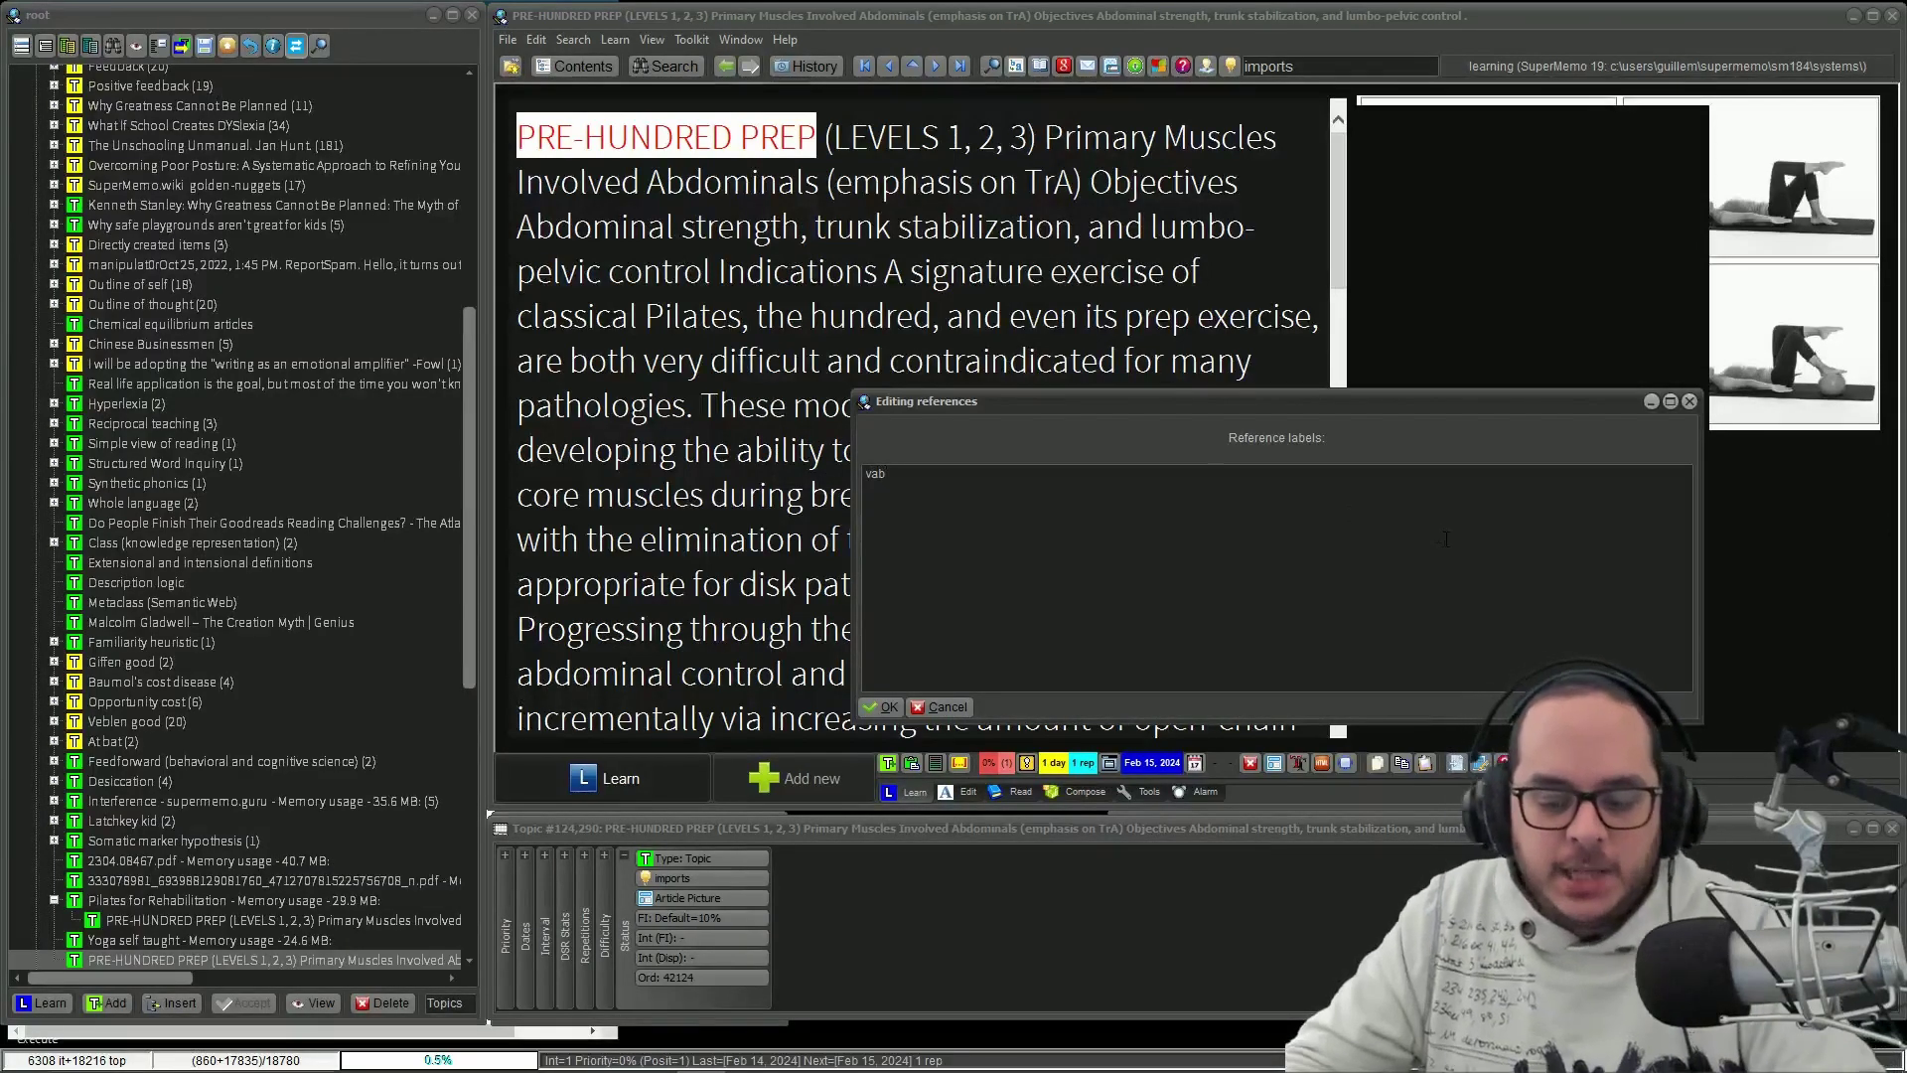
{"action": "left_click", "coordinate": [1689, 402]}
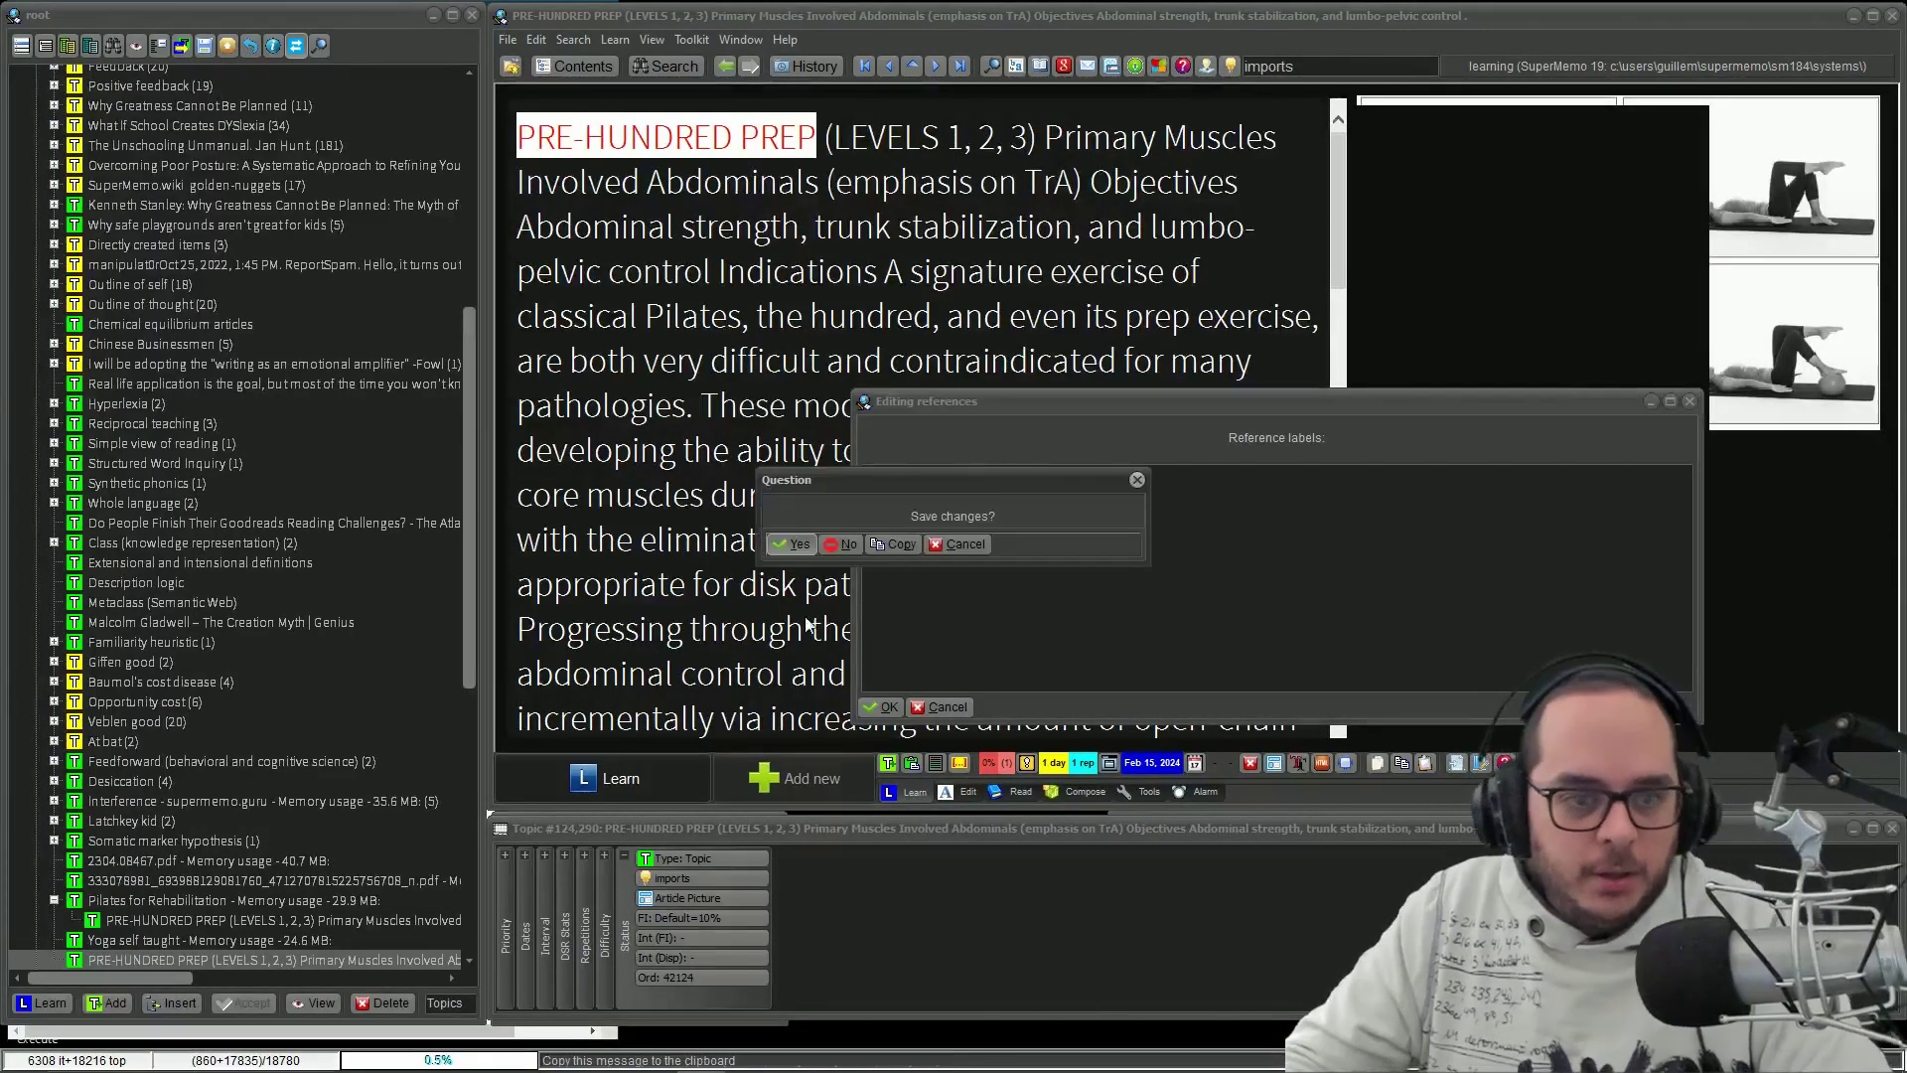
{"action": "left_click", "coordinate": [846, 545]}
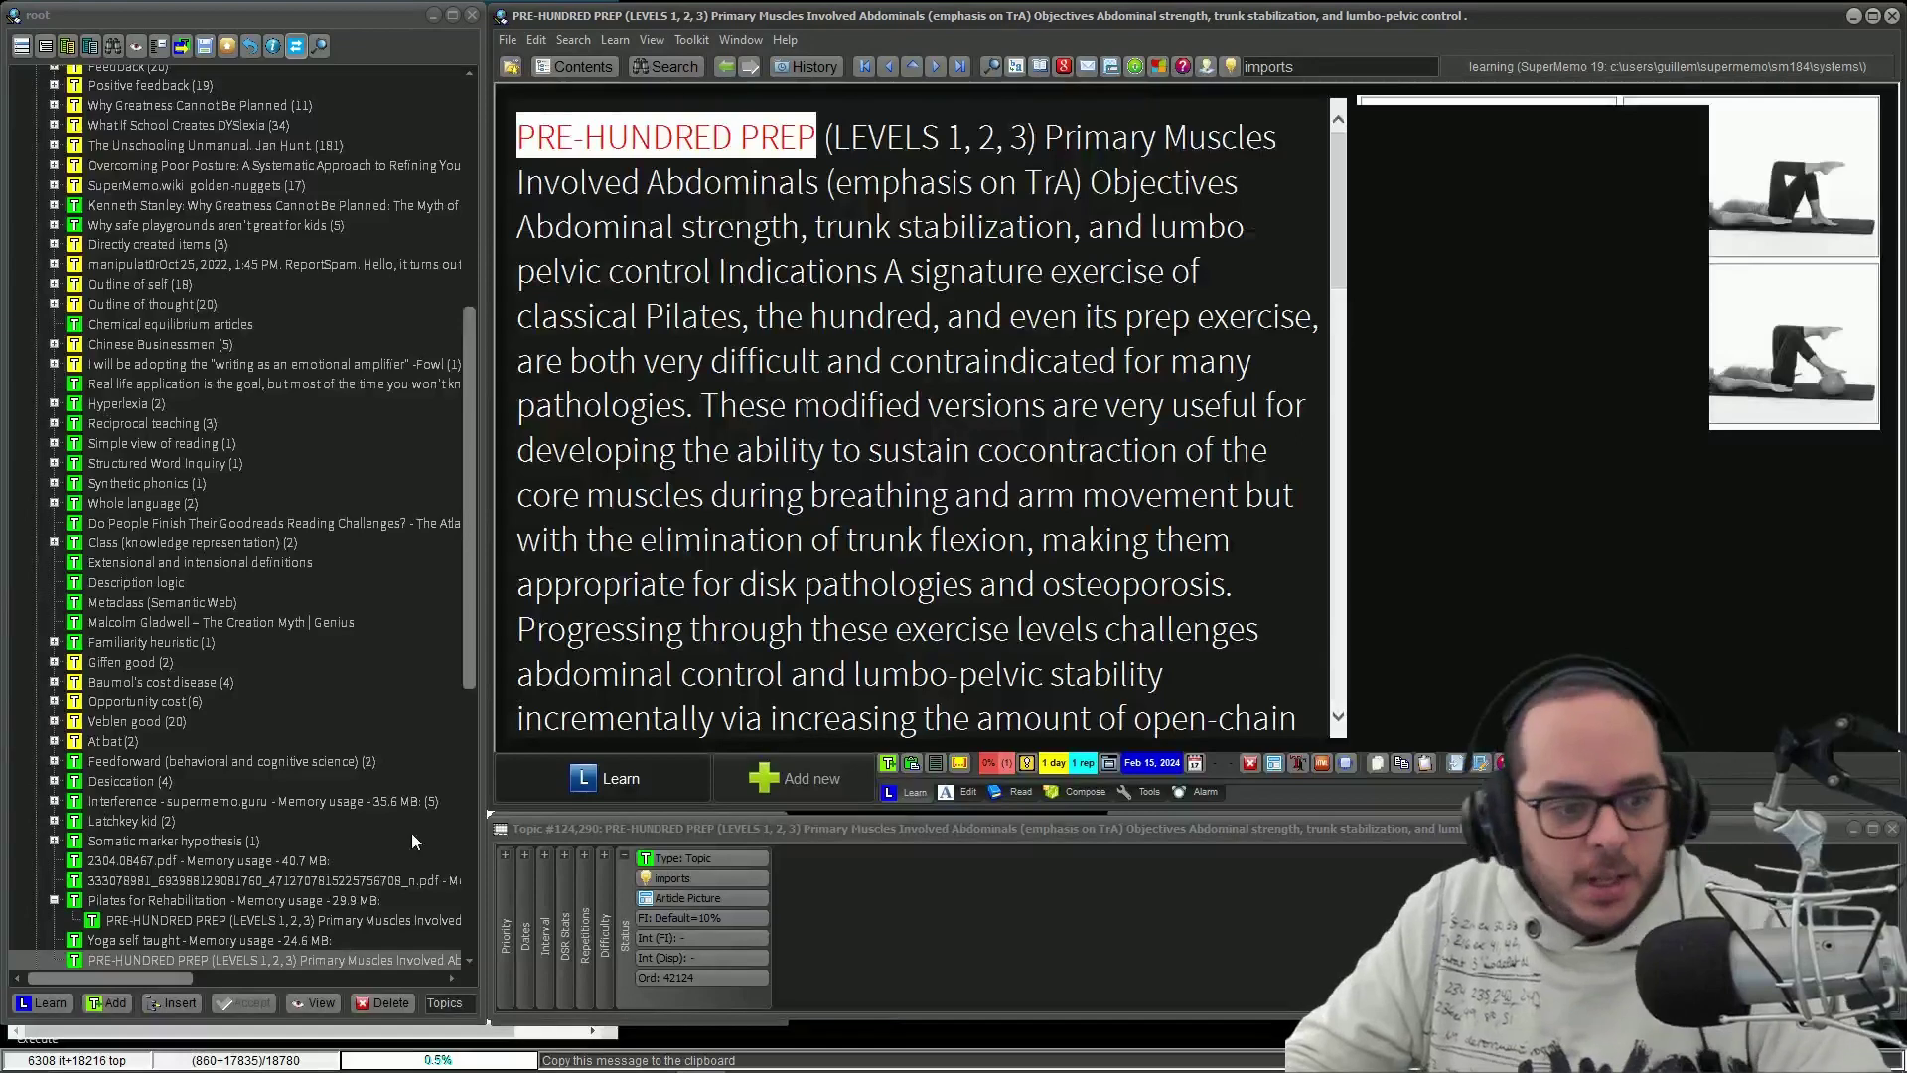
{"action": "left_click", "coordinate": [276, 959]}
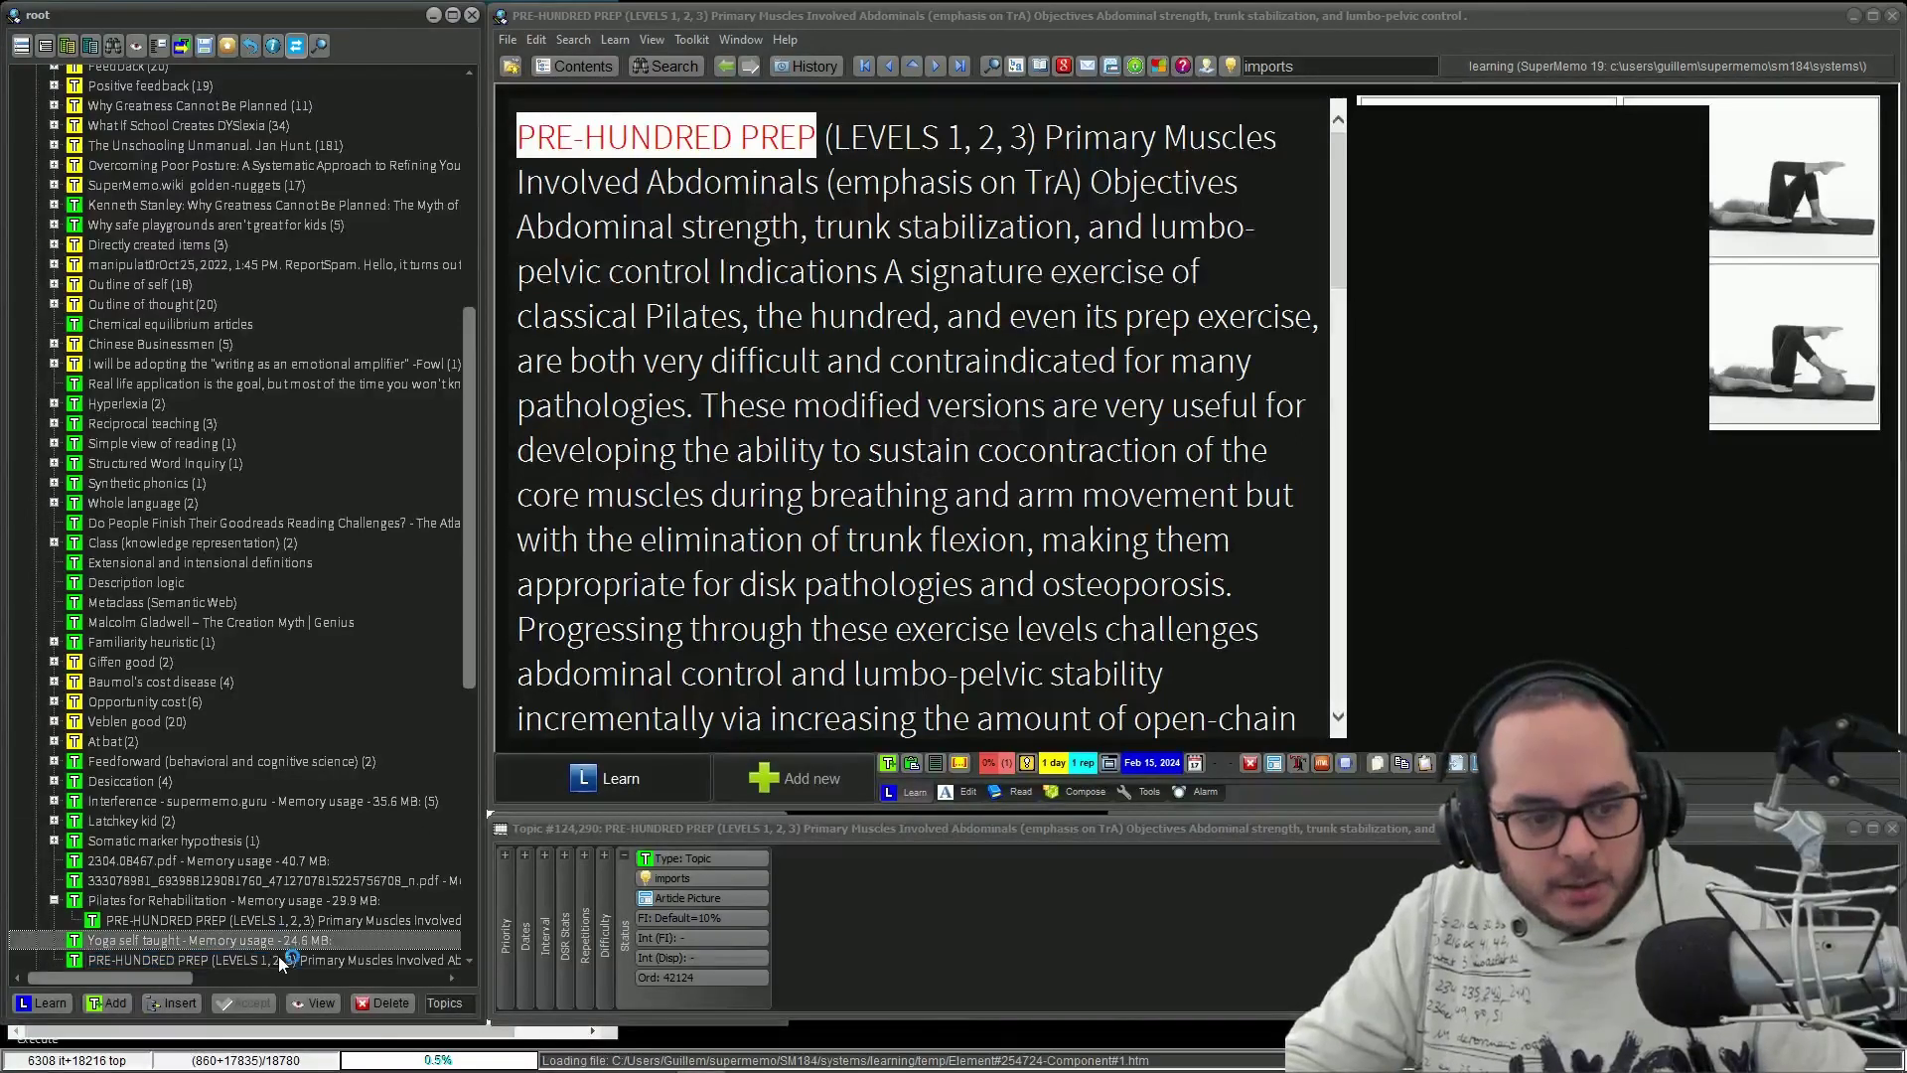
{"action": "left_click", "coordinate": [314, 1004]}
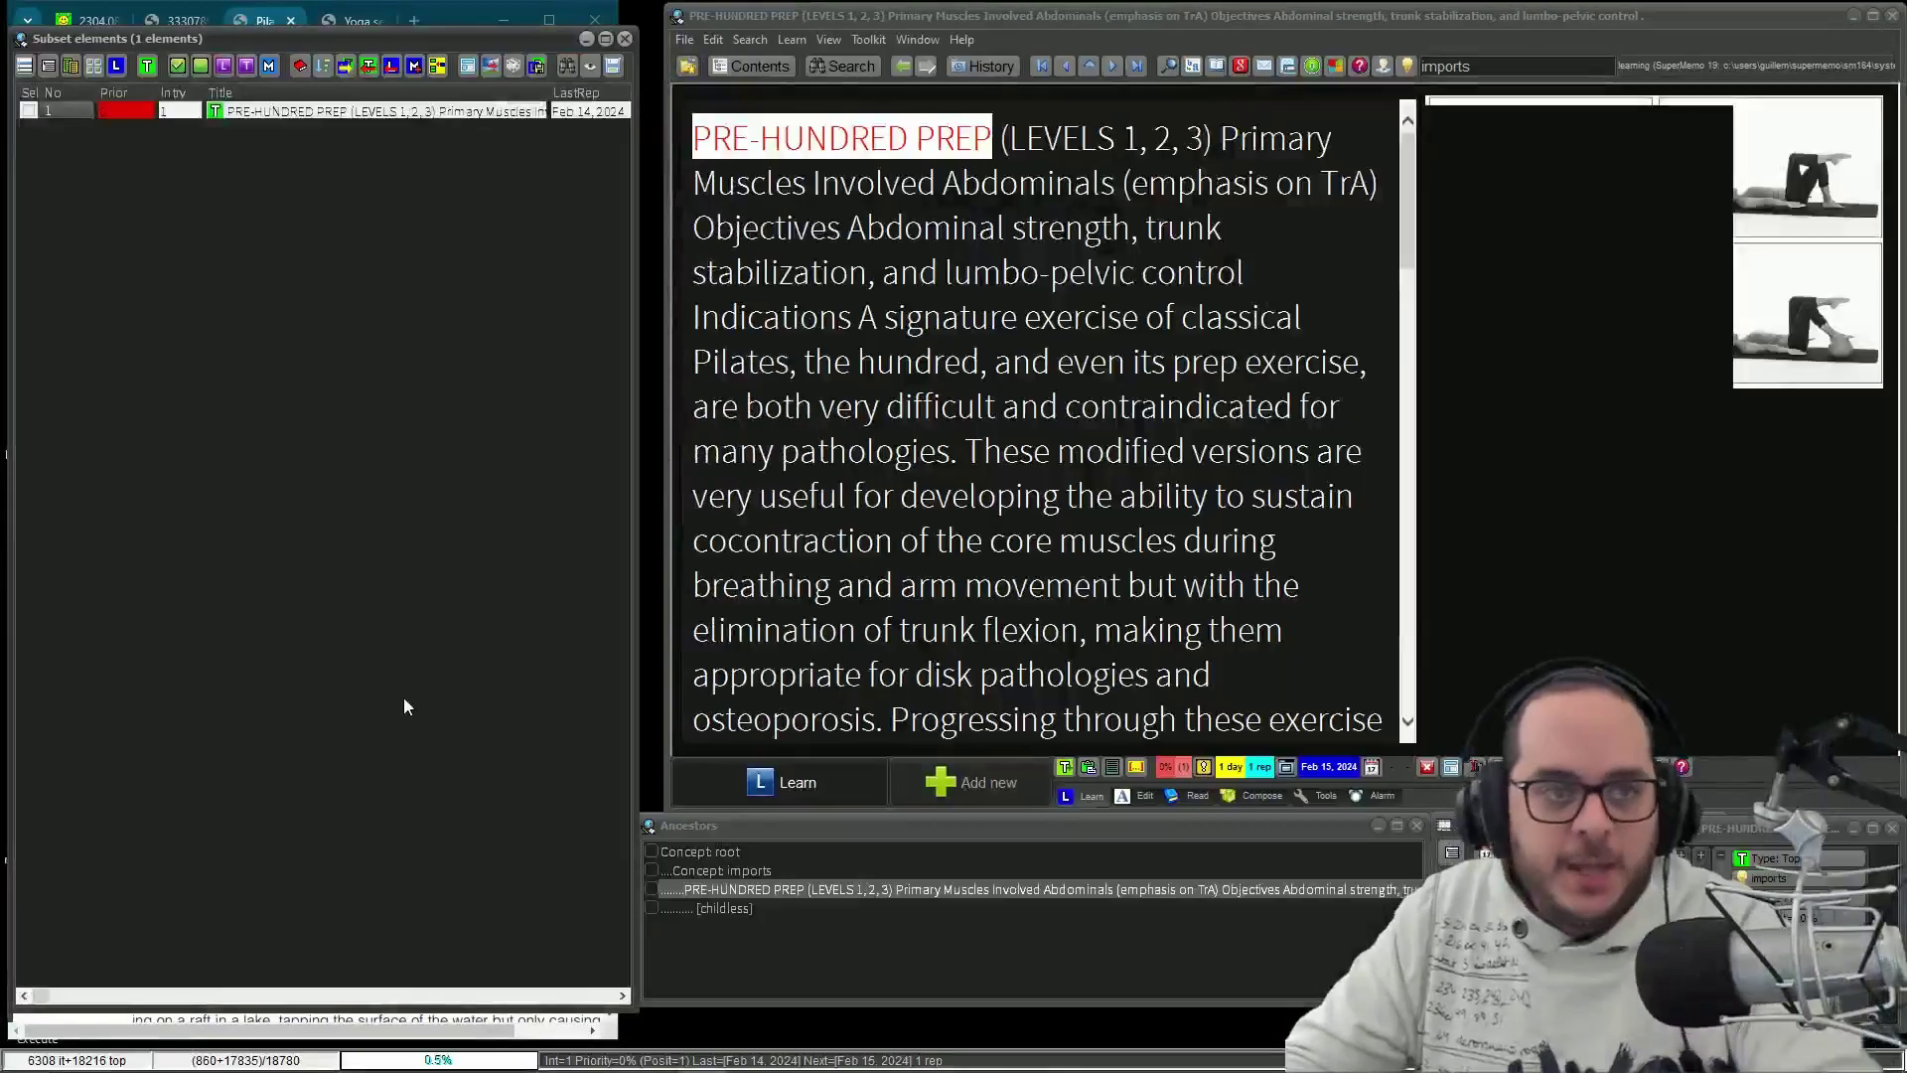
- Dismiss the batch-operations menu and close the Subset elements window
{"action": "left_click", "coordinate": [48, 66]}
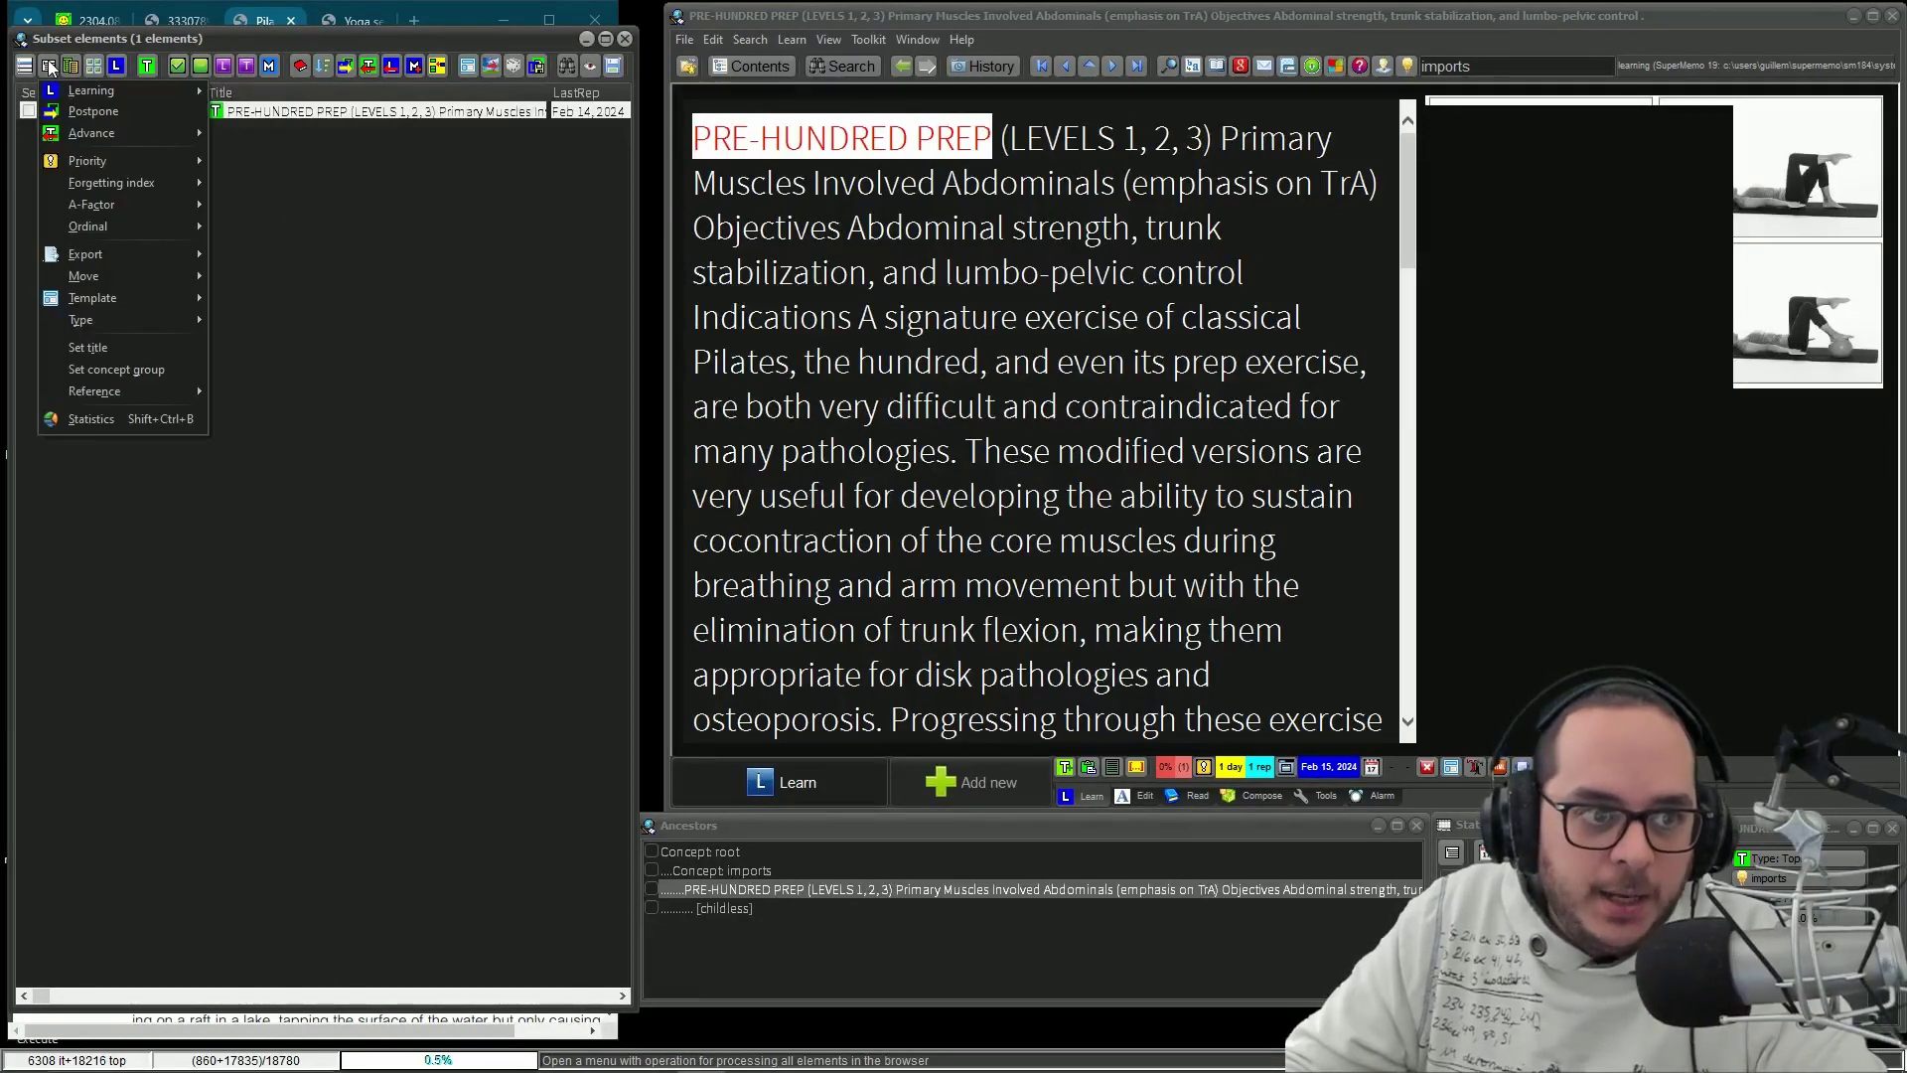
{"action": "mouse_move", "coordinate": [199, 390]}
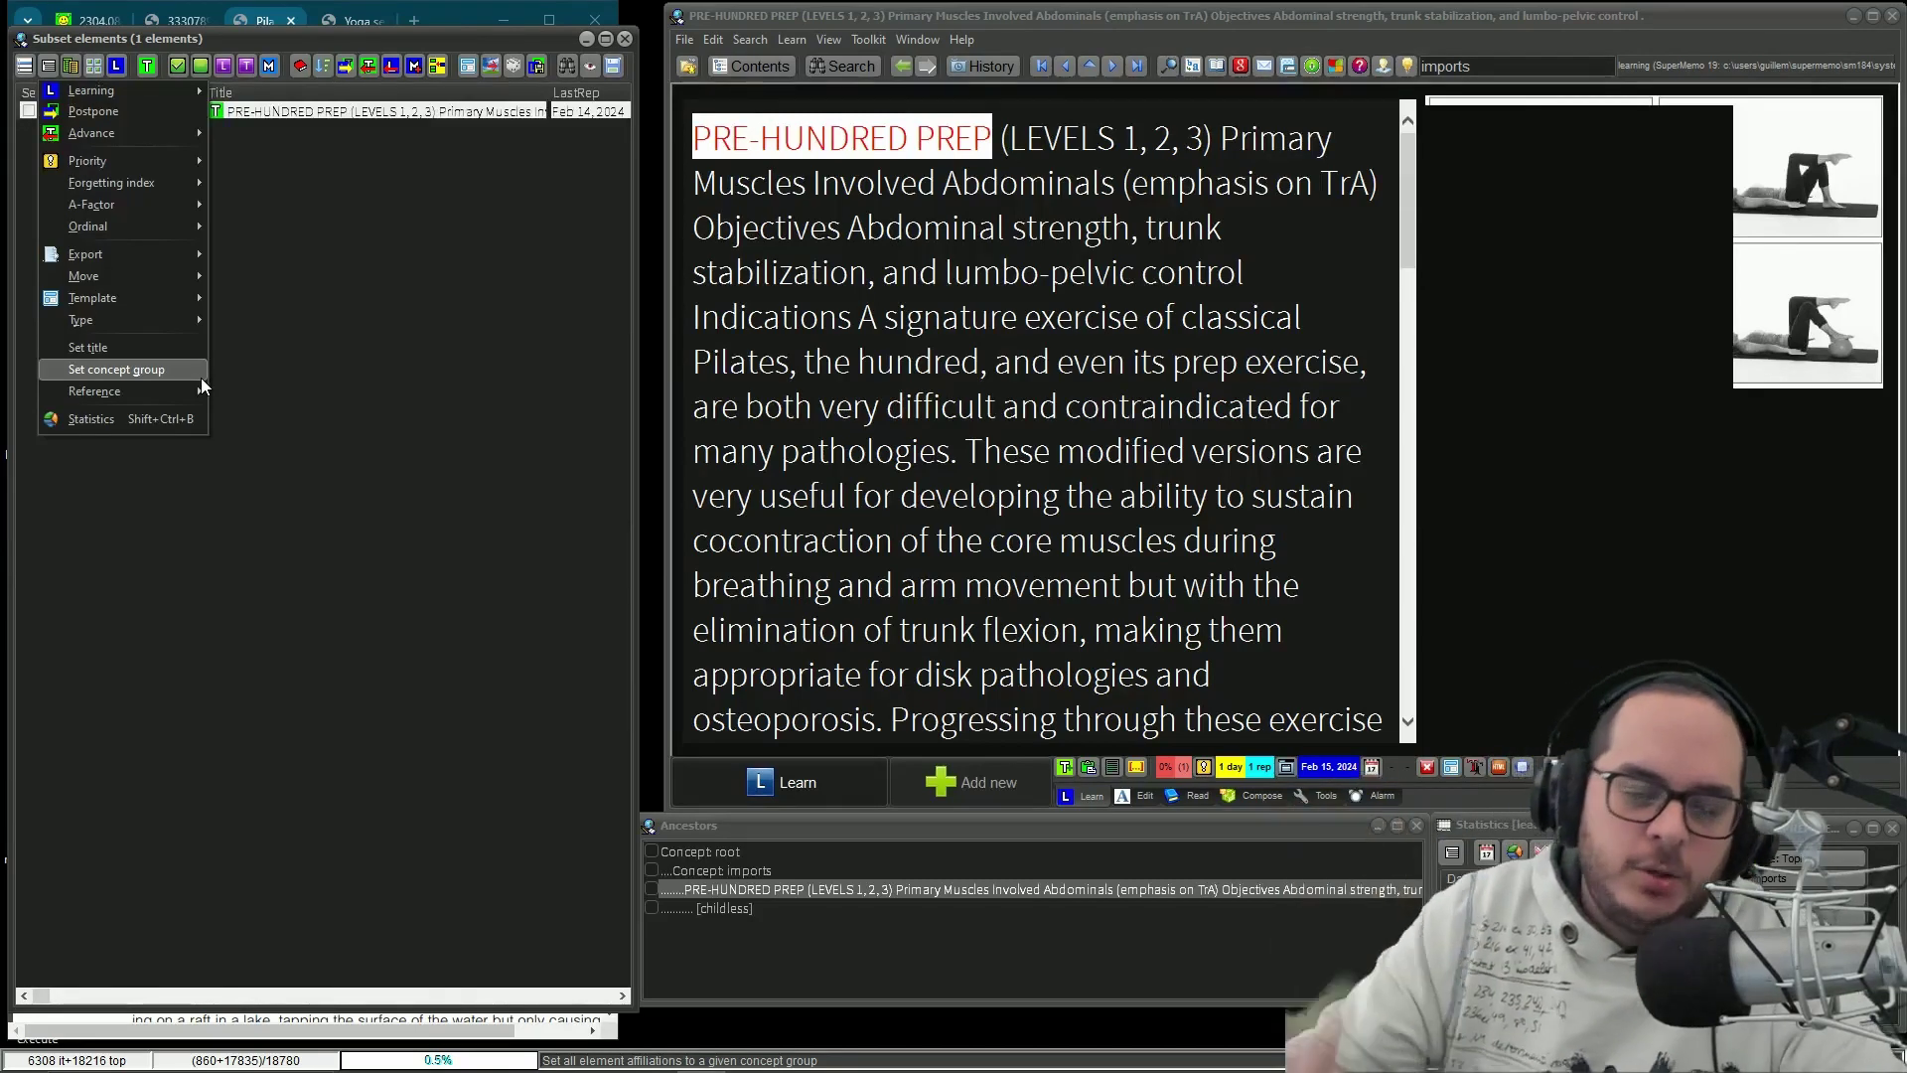
{"action": "left_click", "coordinate": [552, 202]}
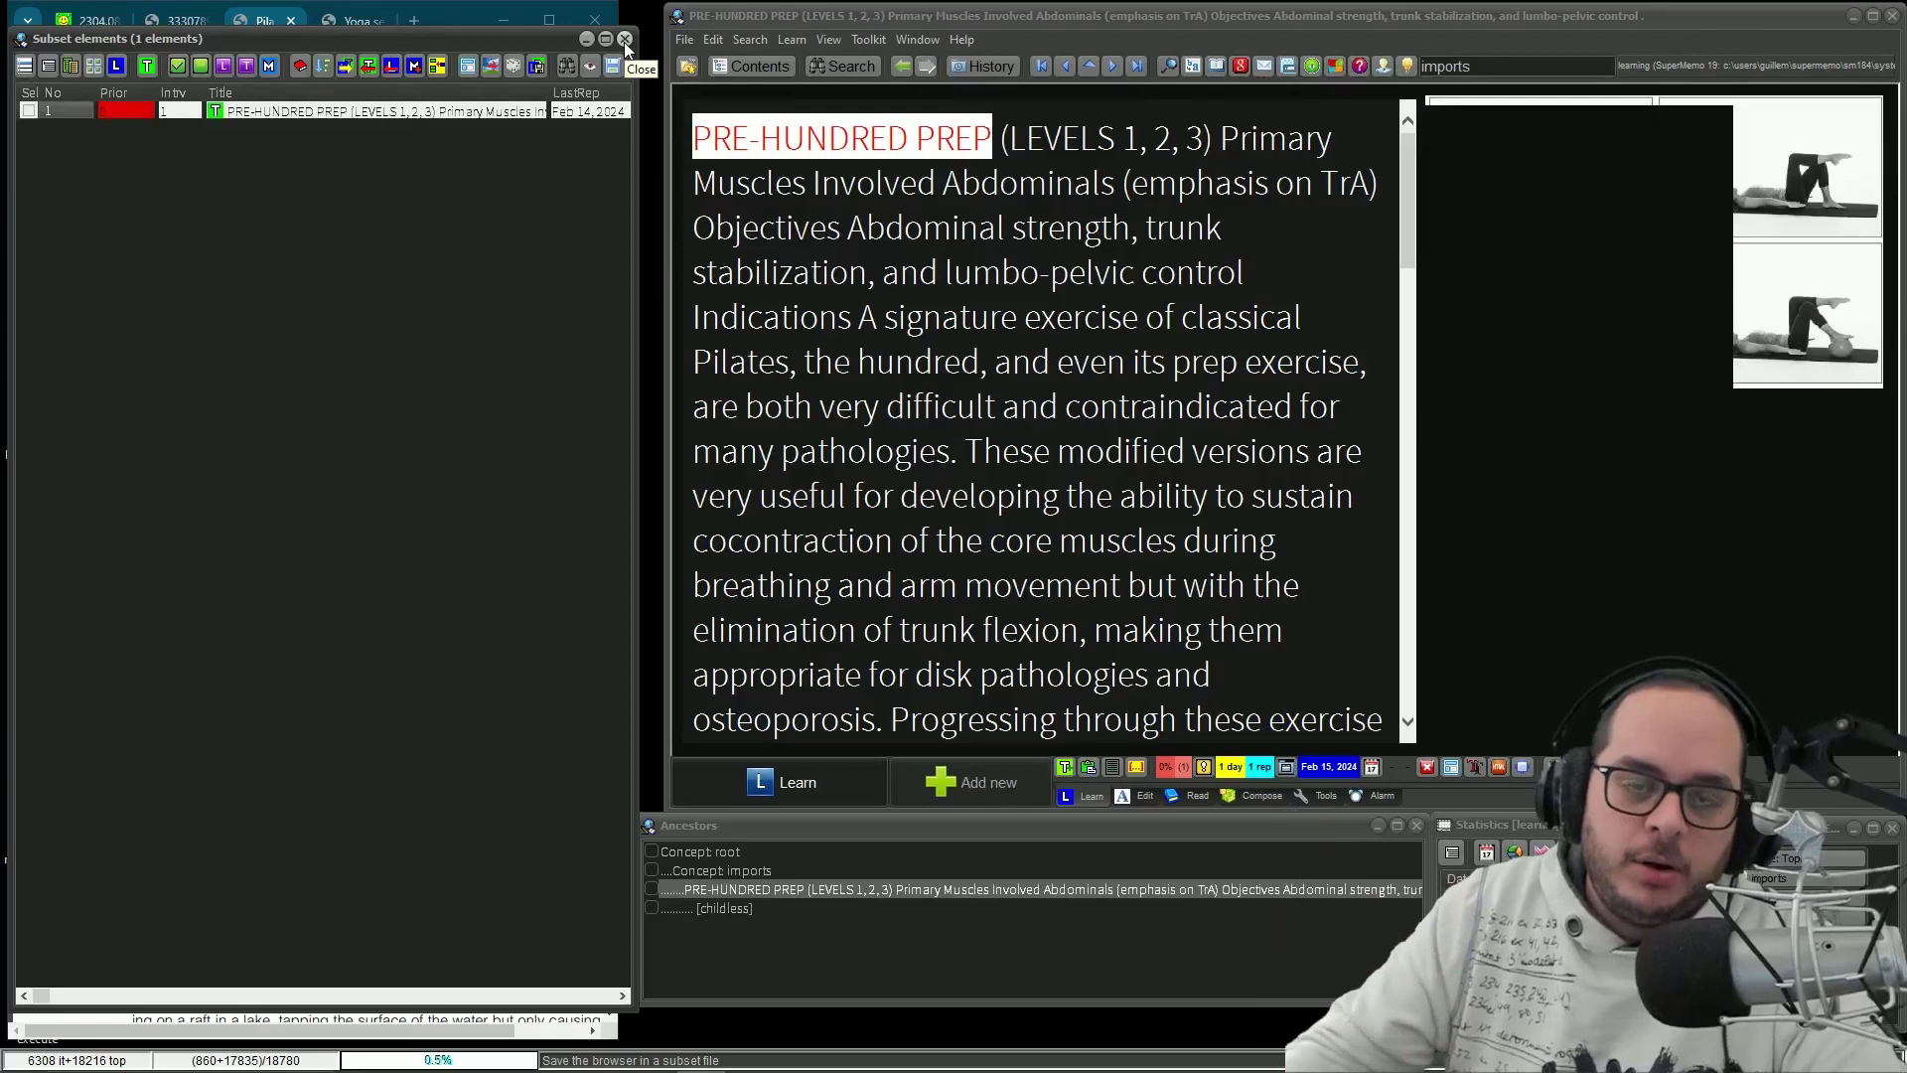
{"action": "left_click", "coordinate": [625, 39]}
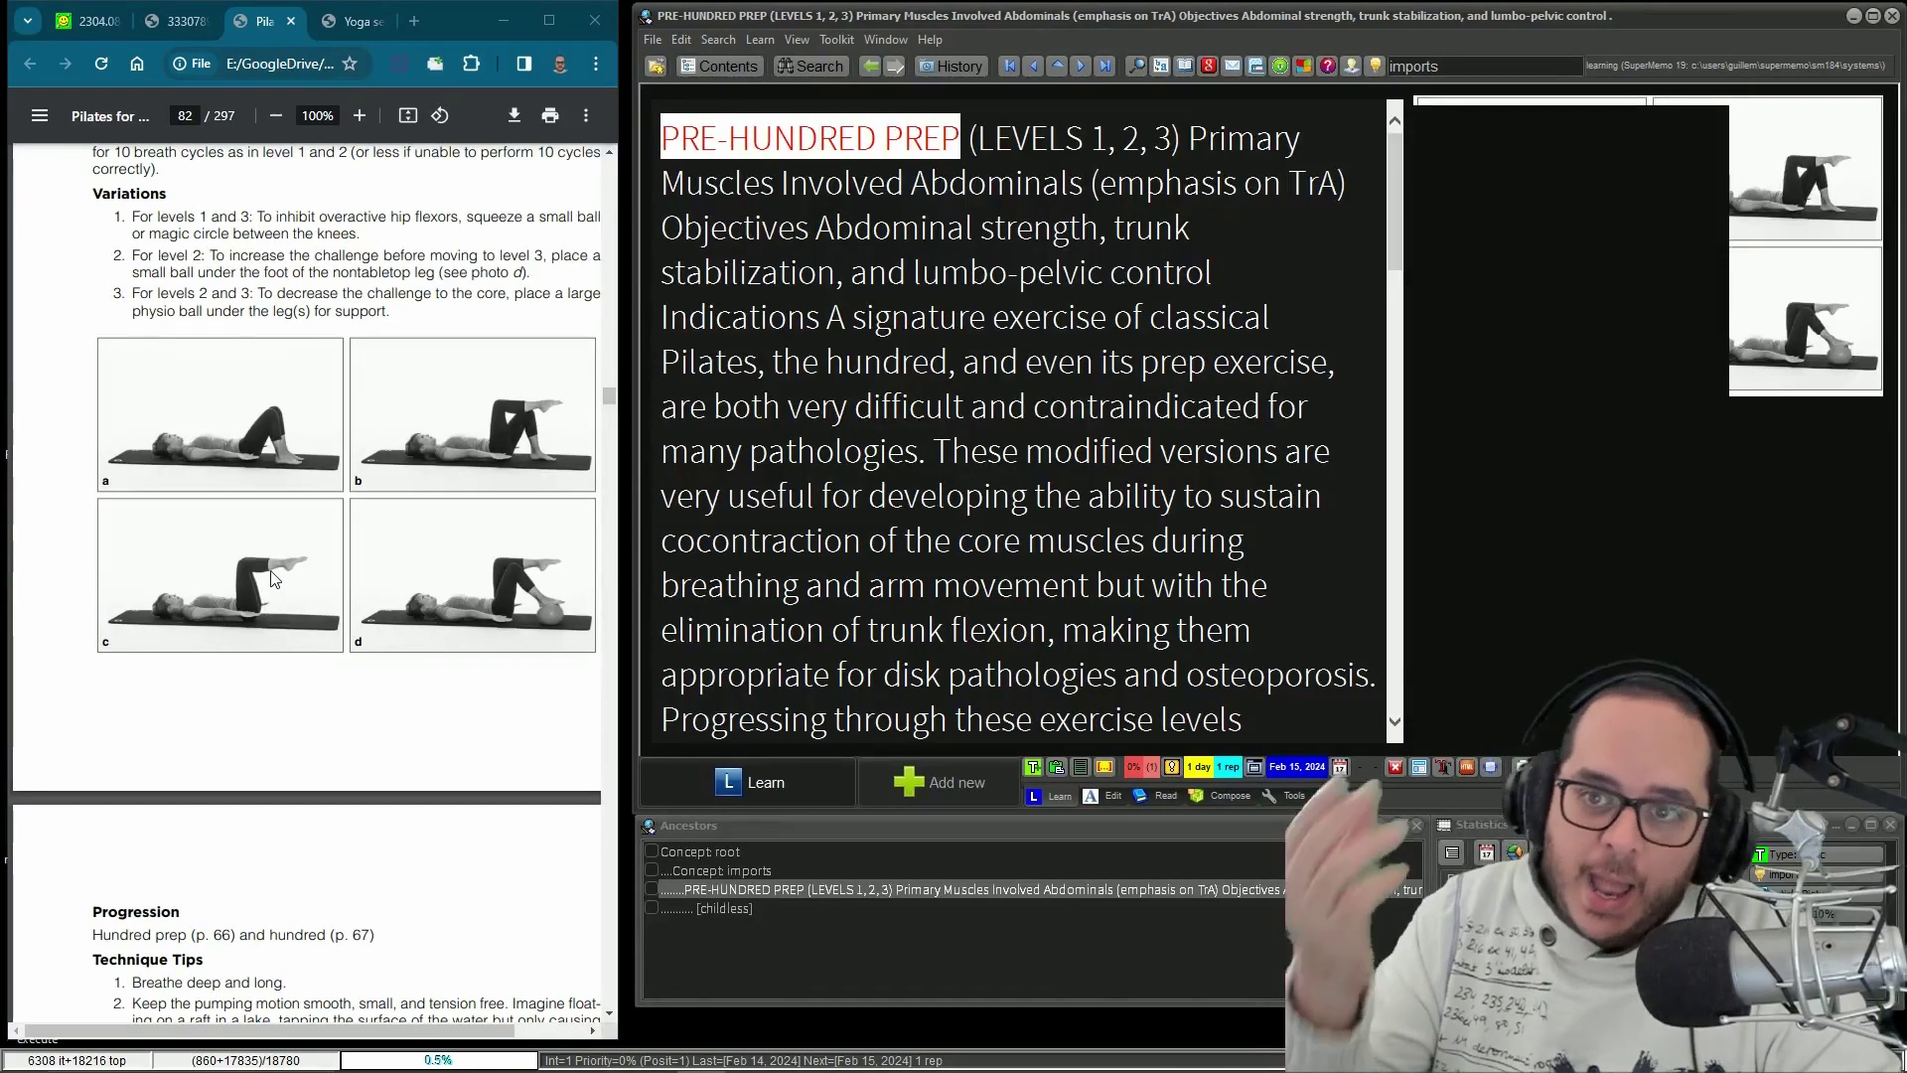
- Show the Yoga book in Chrome, open 'Yoga self taught' from Contents, and scroll through its preface
{"action": "left_click", "coordinate": [353, 21]}
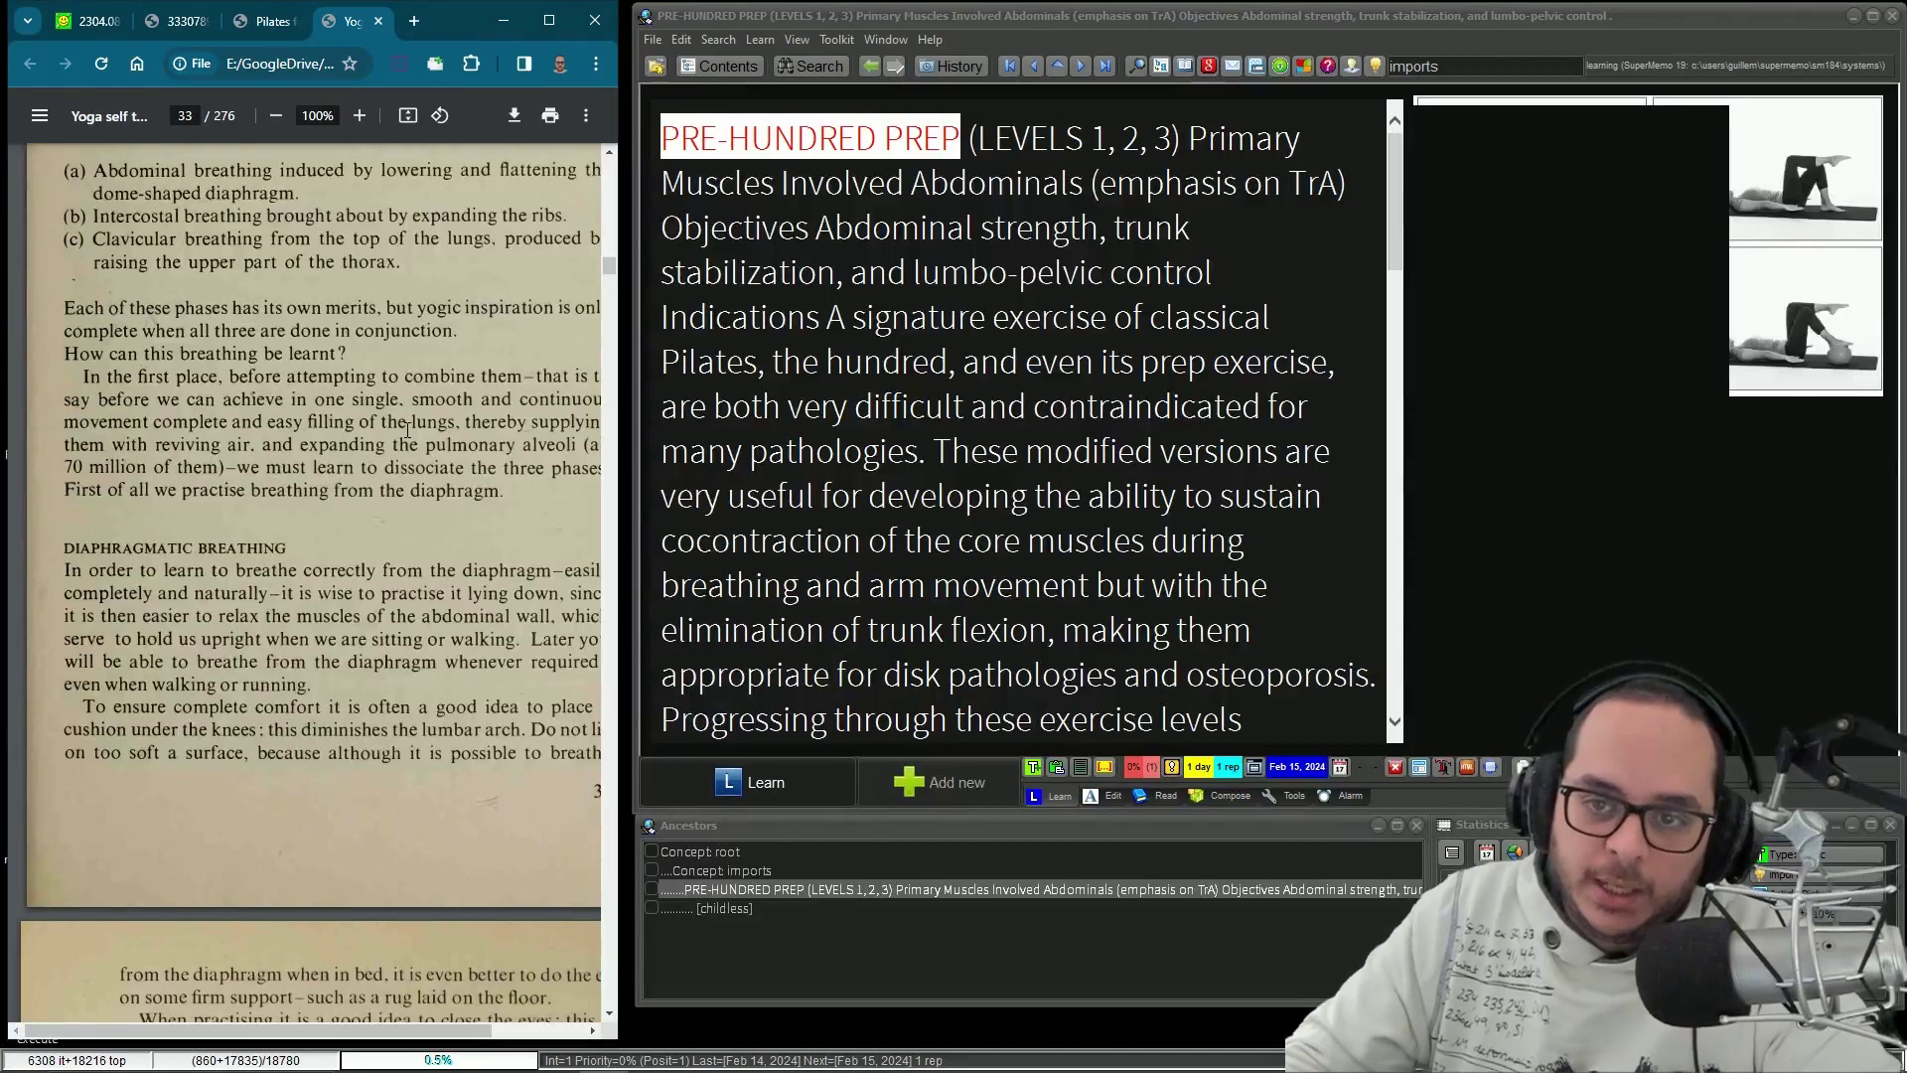
{"action": "left_click", "coordinate": [721, 64]}
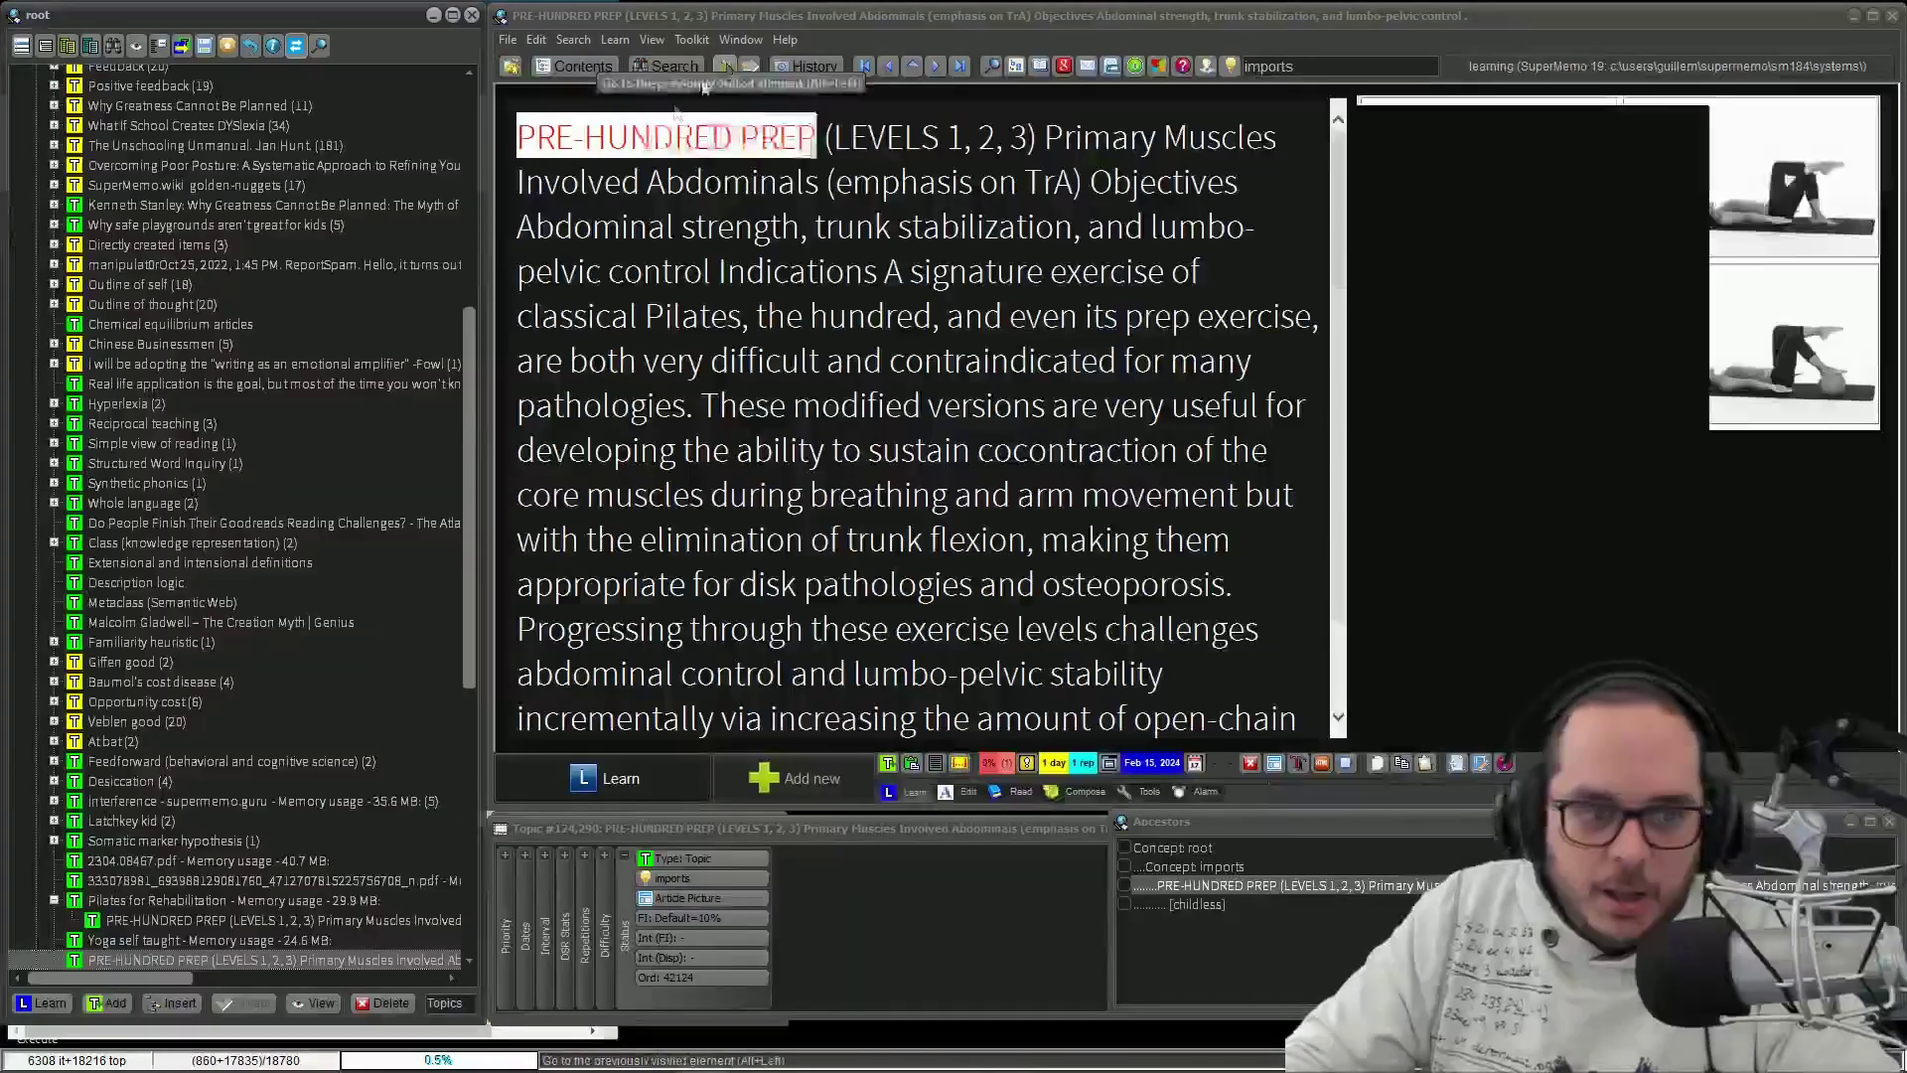
{"action": "scroll", "coordinate": [255, 757], "scroll_direction": "down", "scroll_amount": 2}
{"action": "double_click", "coordinate": [208, 833]}
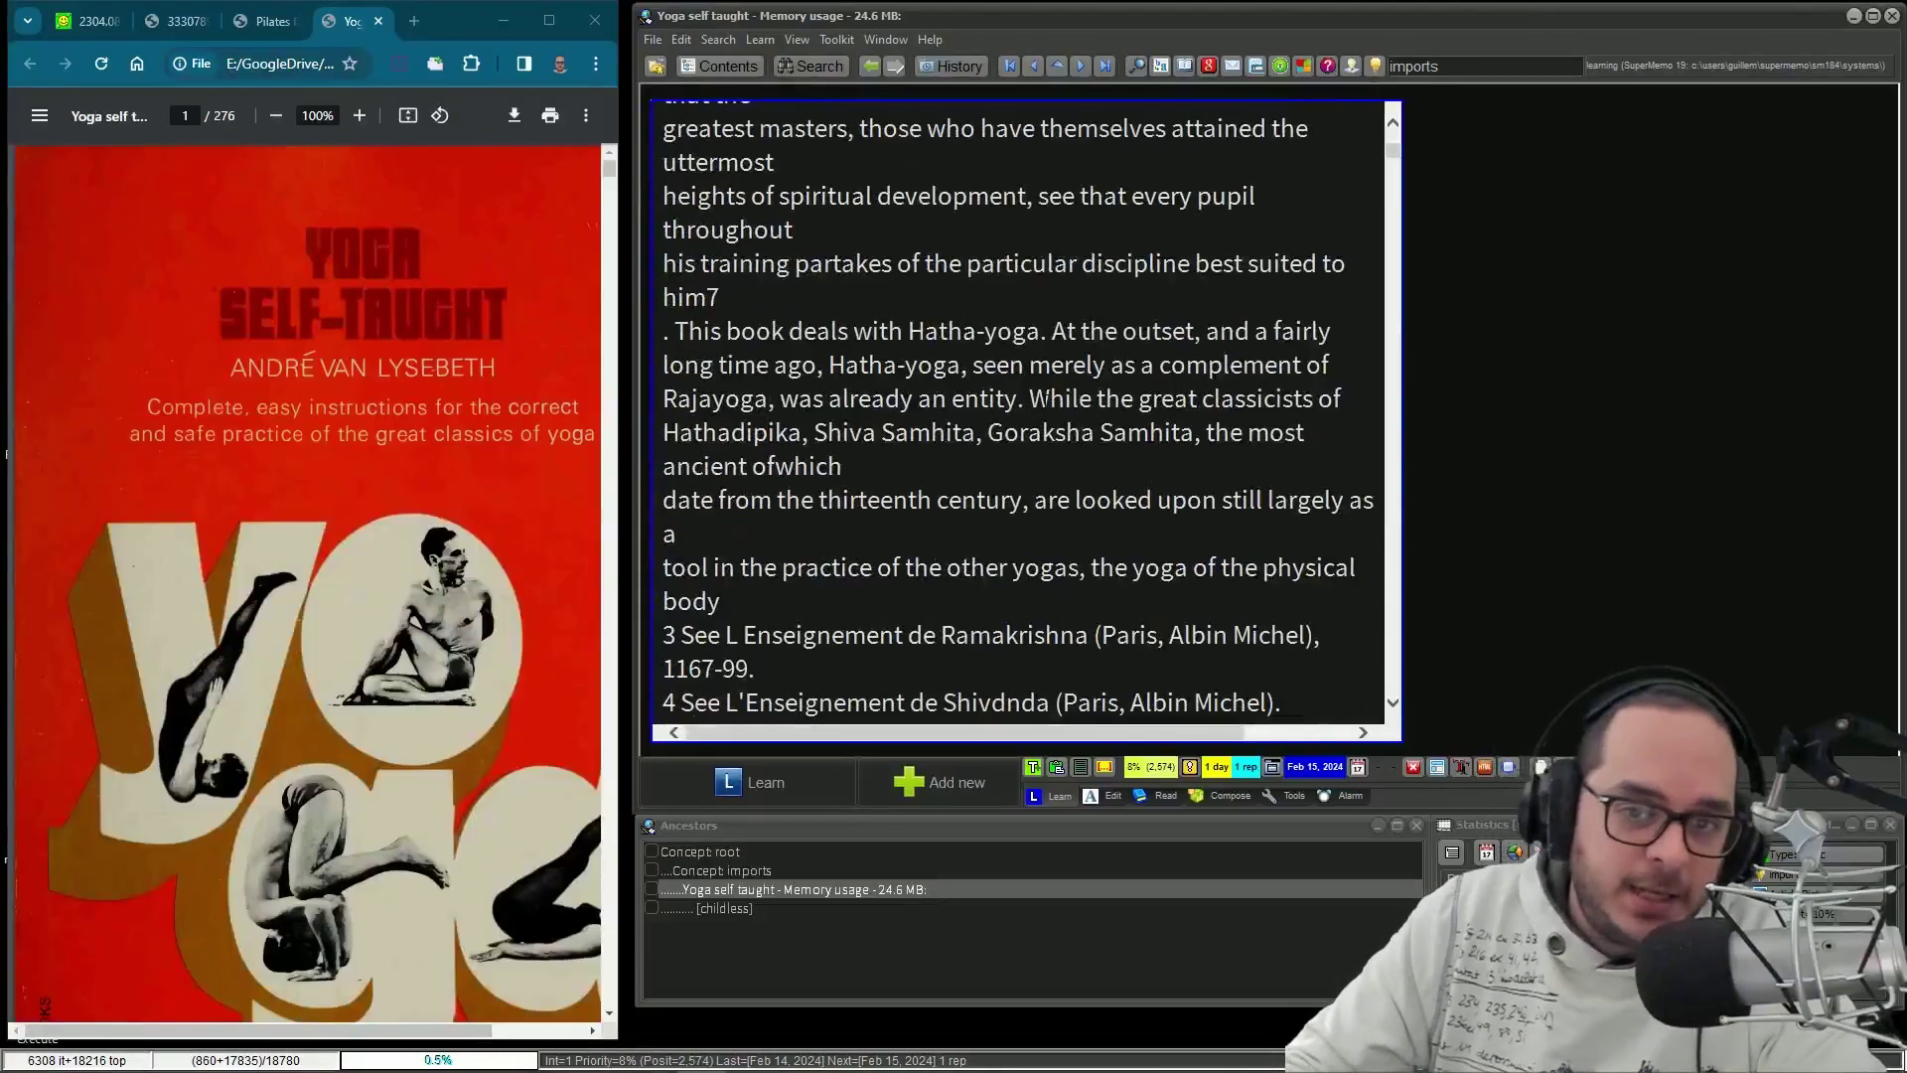
{"action": "scroll", "coordinate": [1023, 407], "scroll_direction": "down", "scroll_amount": 5}
{"action": "scroll", "coordinate": [1055, 397], "scroll_direction": "down", "scroll_amount": 12}
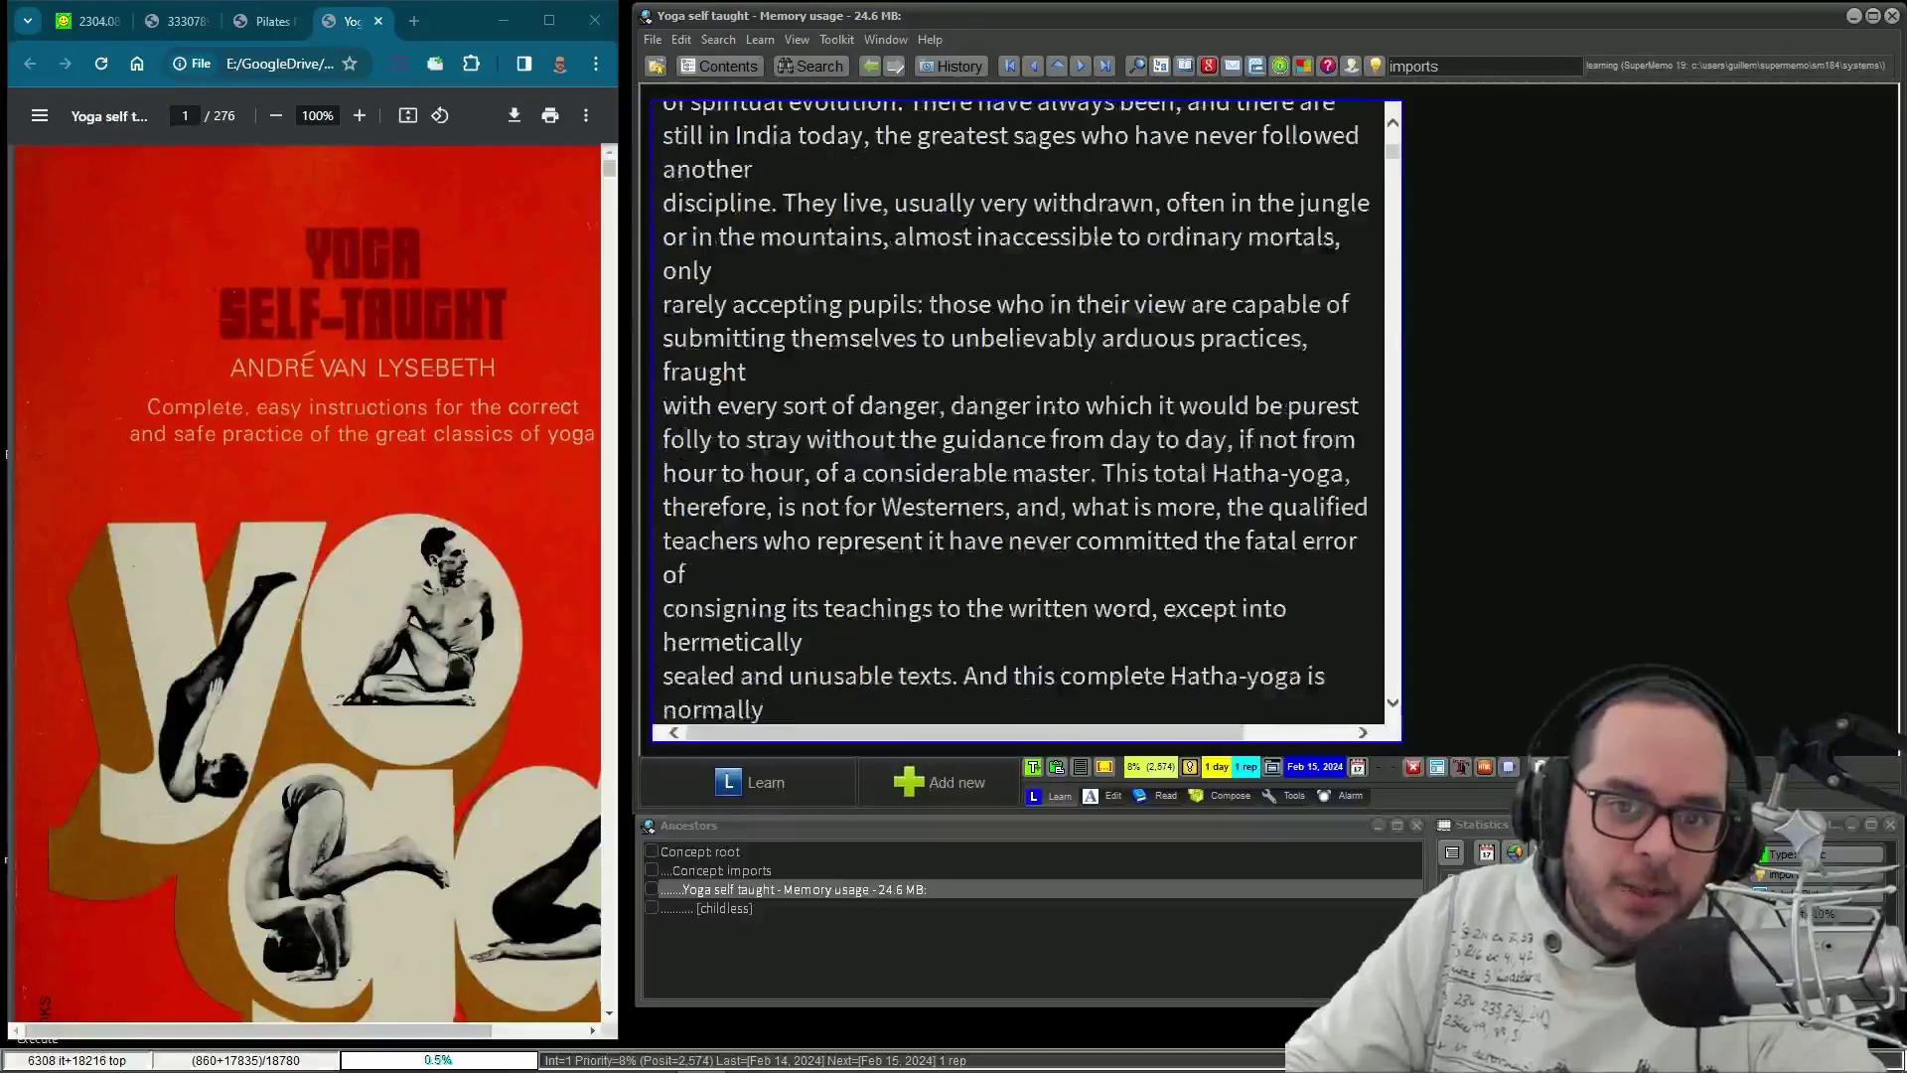
{"action": "scroll", "coordinate": [1053, 406], "scroll_direction": "down", "scroll_amount": 6}
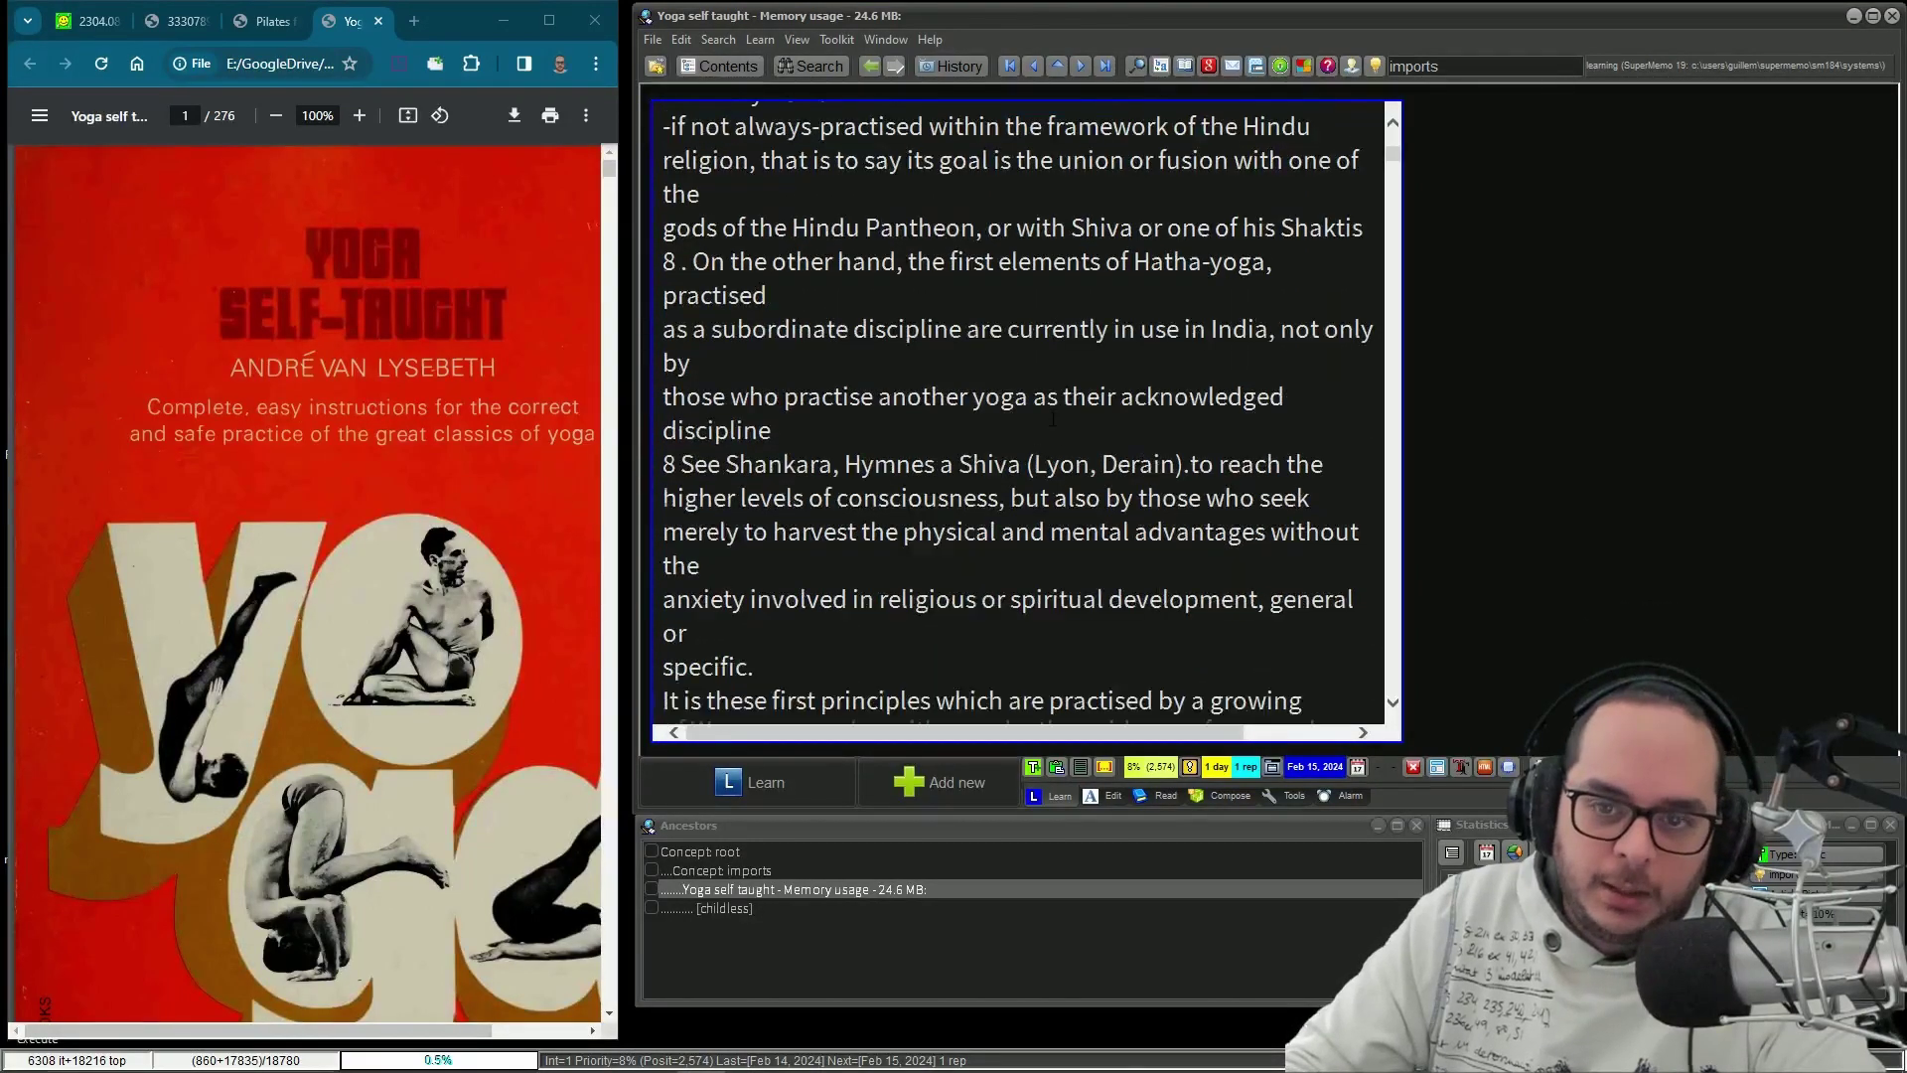
{"action": "scroll", "coordinate": [1051, 416], "scroll_direction": "down", "scroll_amount": 10}
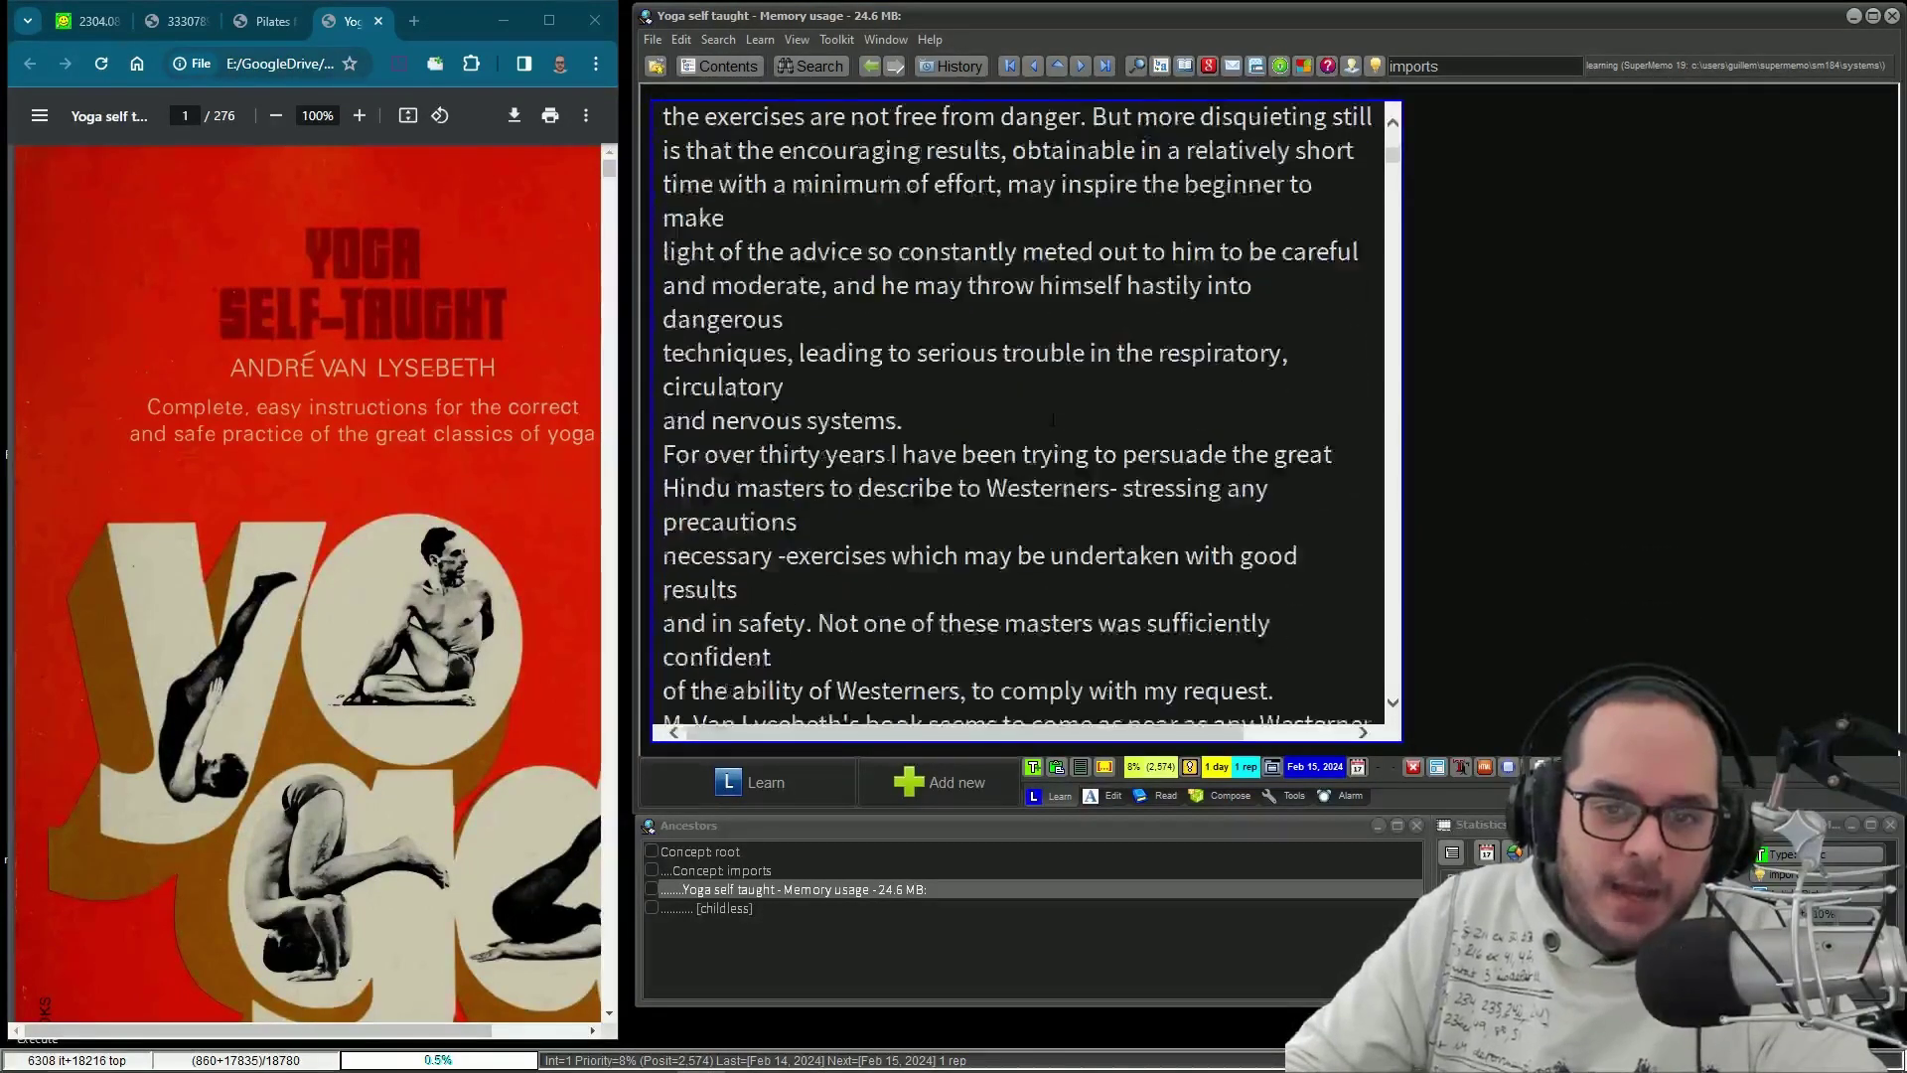
{"action": "scroll", "coordinate": [1053, 415], "scroll_direction": "down", "scroll_amount": 7}
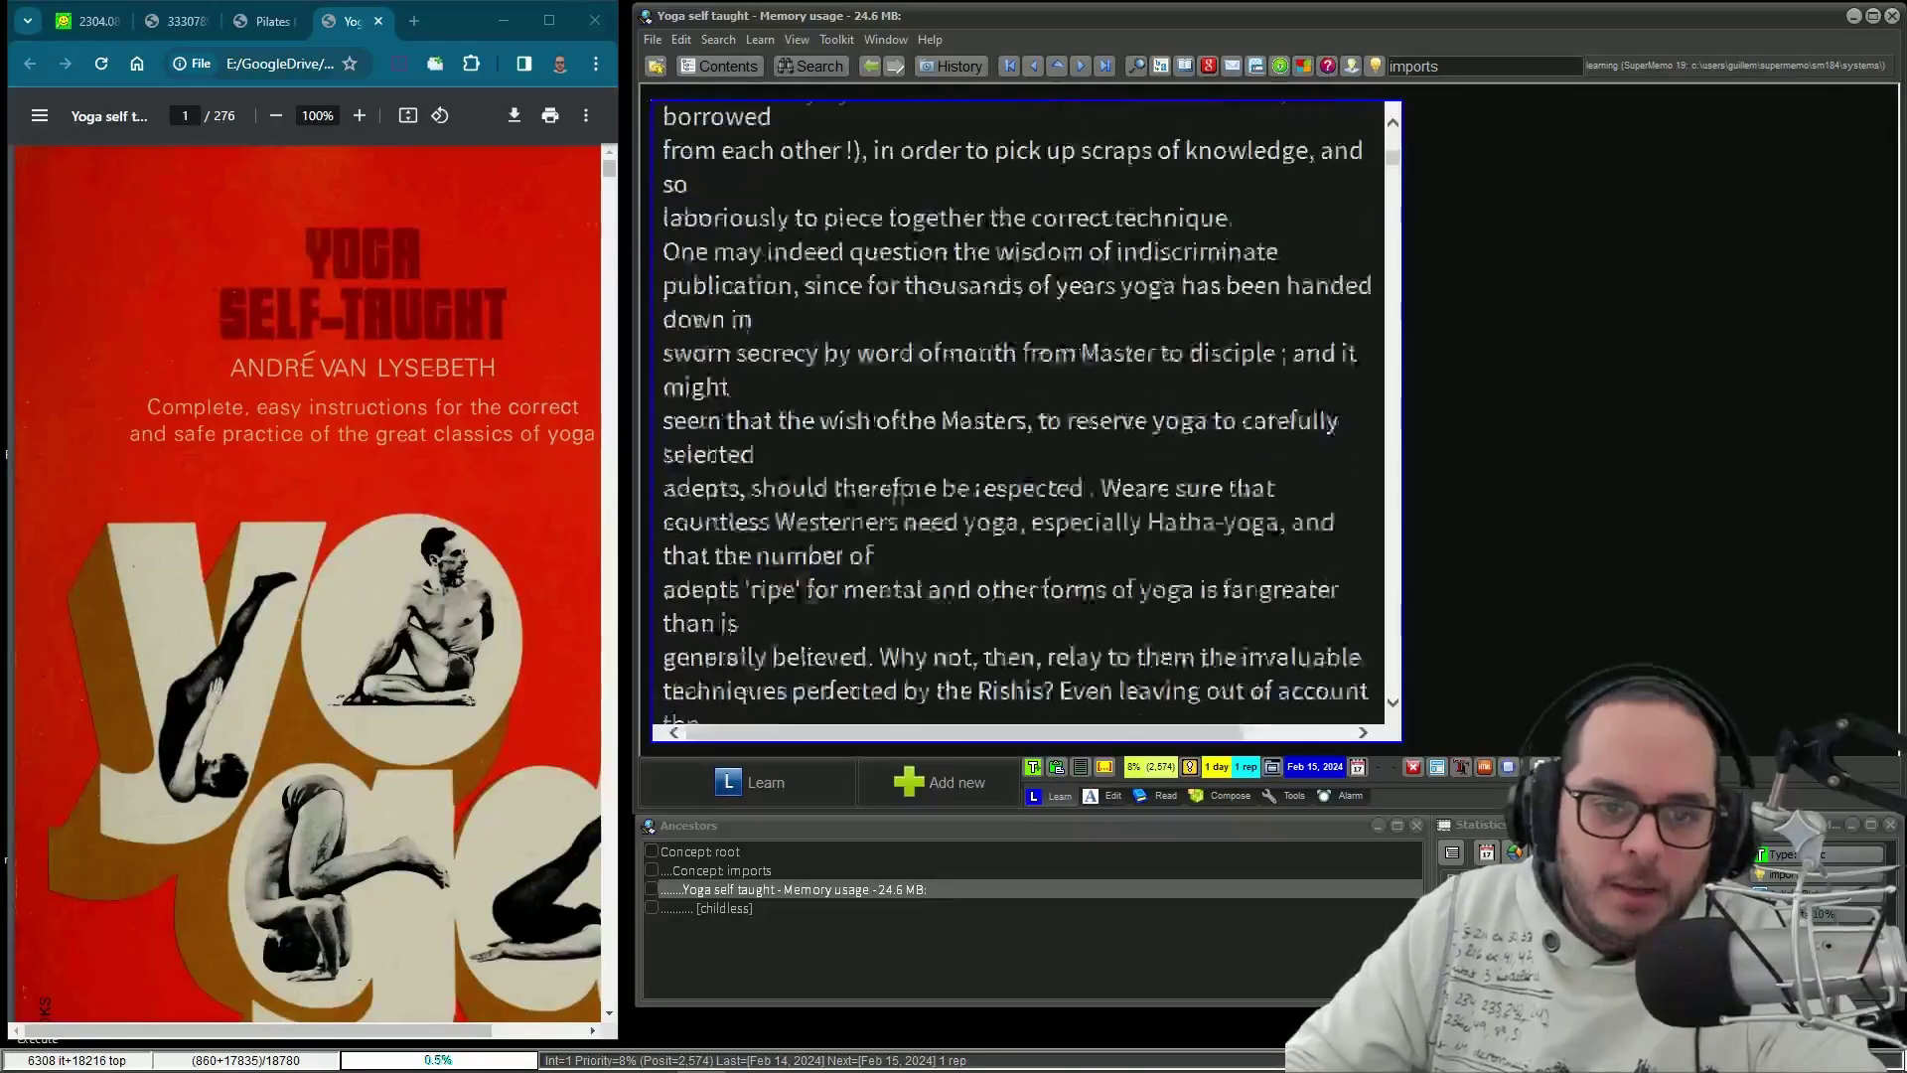
{"action": "left_click", "coordinate": [509, 493]}
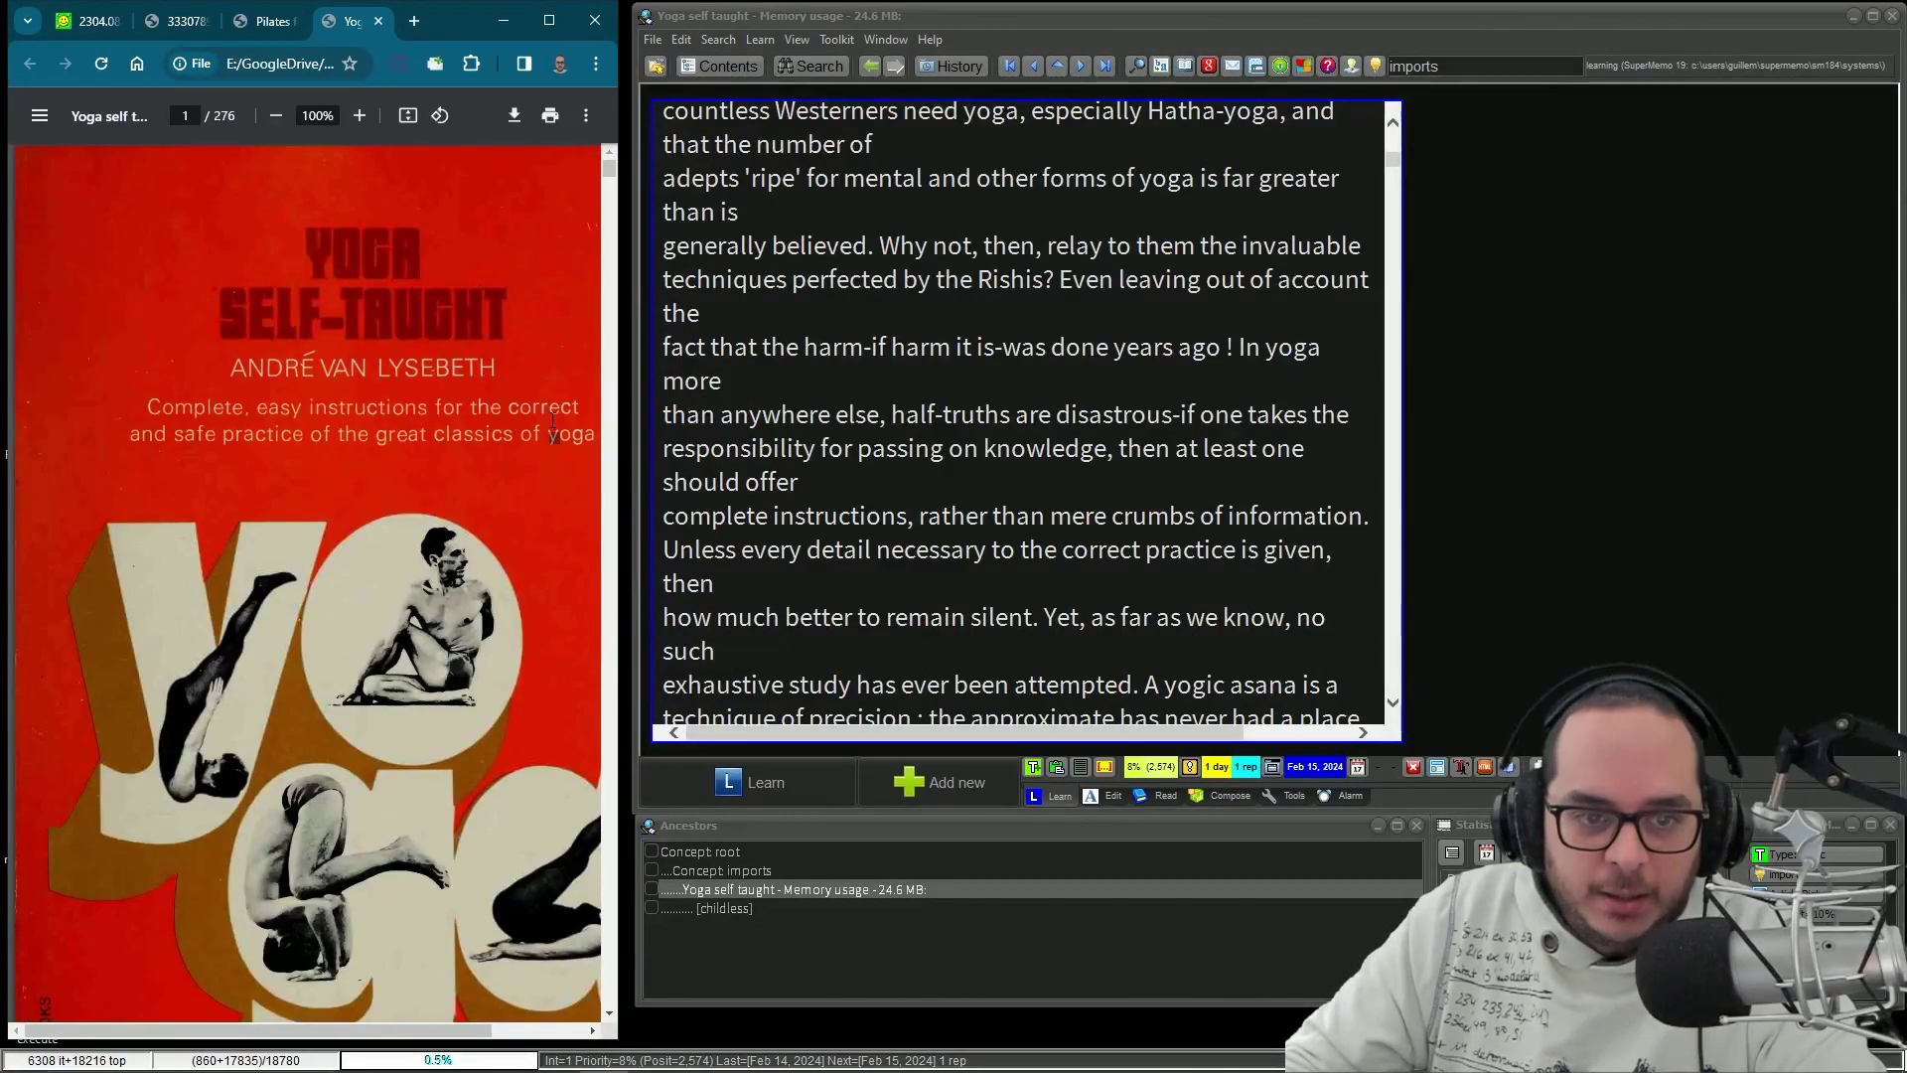
- Select the Yoga book's cover subtitle and move the PDF to page 186, Effects on Health
{"action": "left_click_drag", "start_coordinate": [553, 437], "coordinate": [144, 407]}
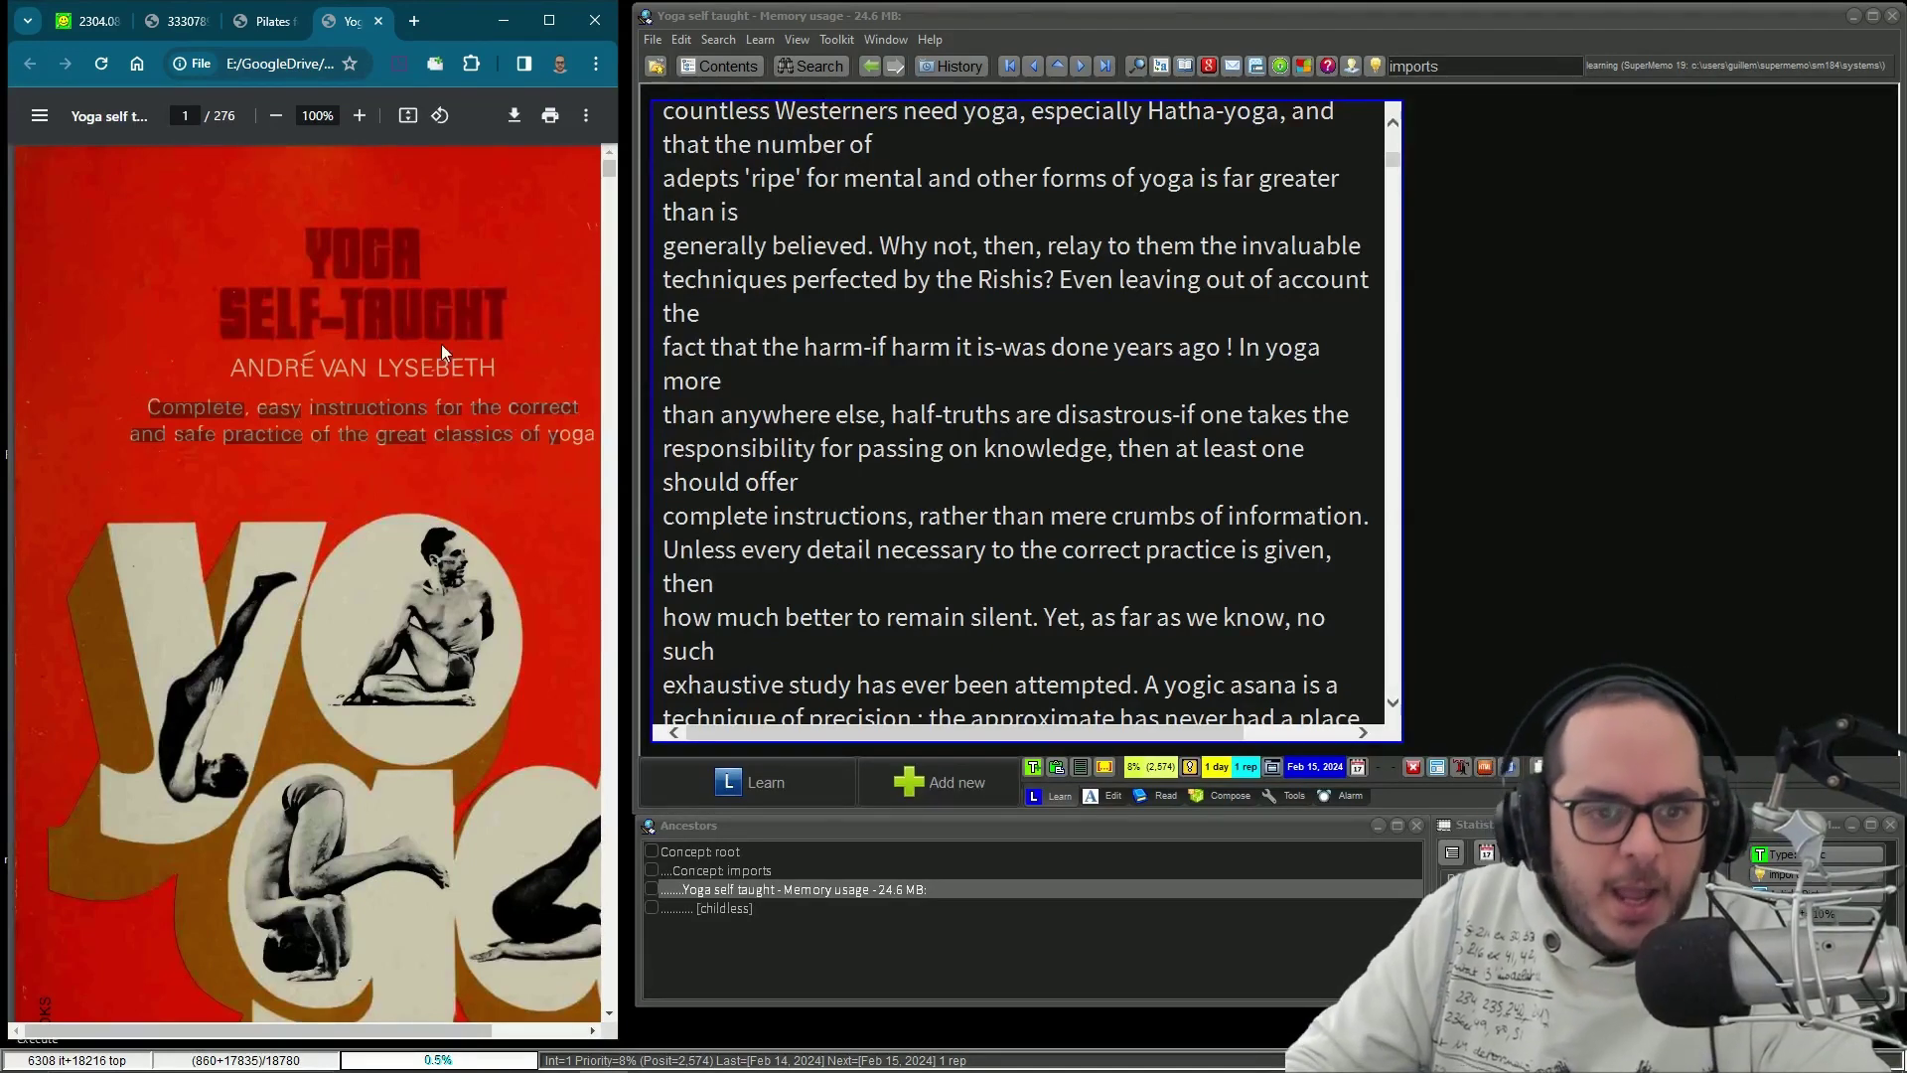
{"action": "left_click_drag", "start_coordinate": [609, 161], "coordinate": [596, 487]}
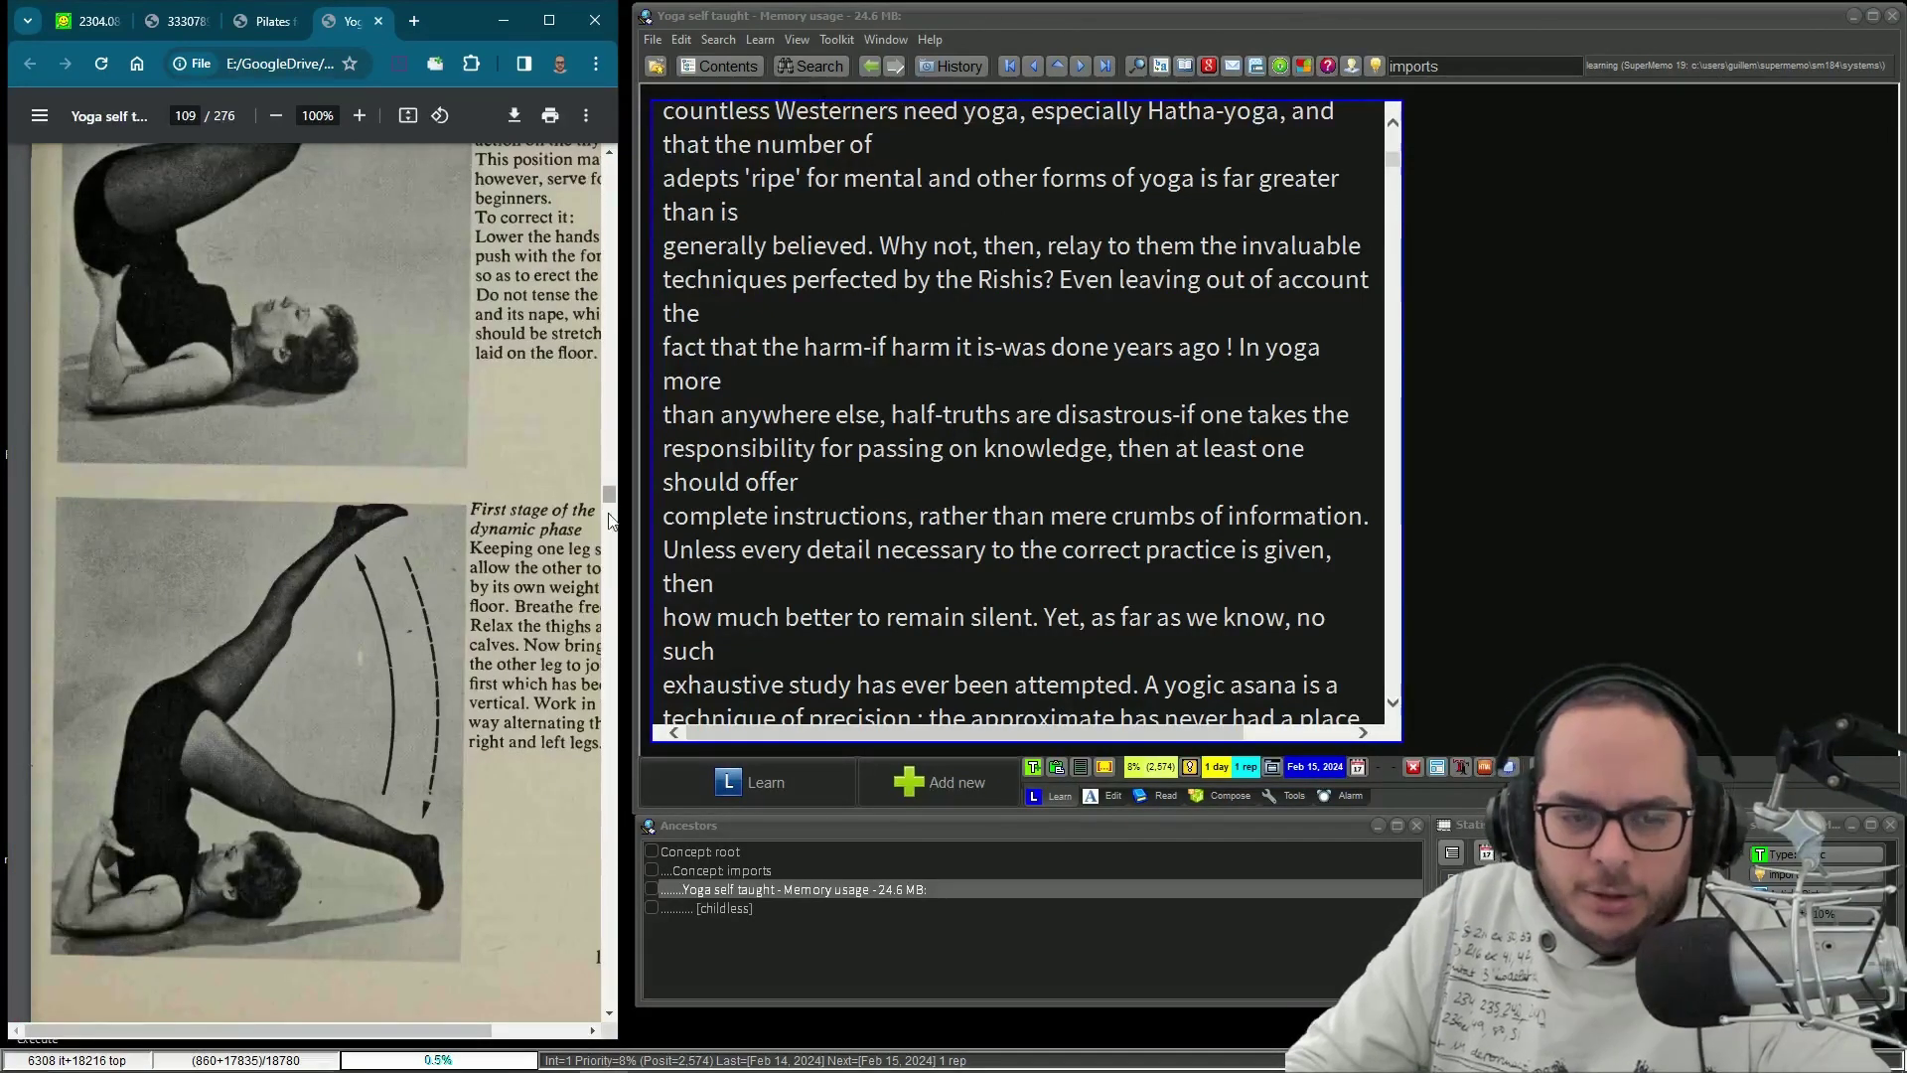
{"action": "left_click_drag", "start_coordinate": [604, 495], "coordinate": [594, 730]}
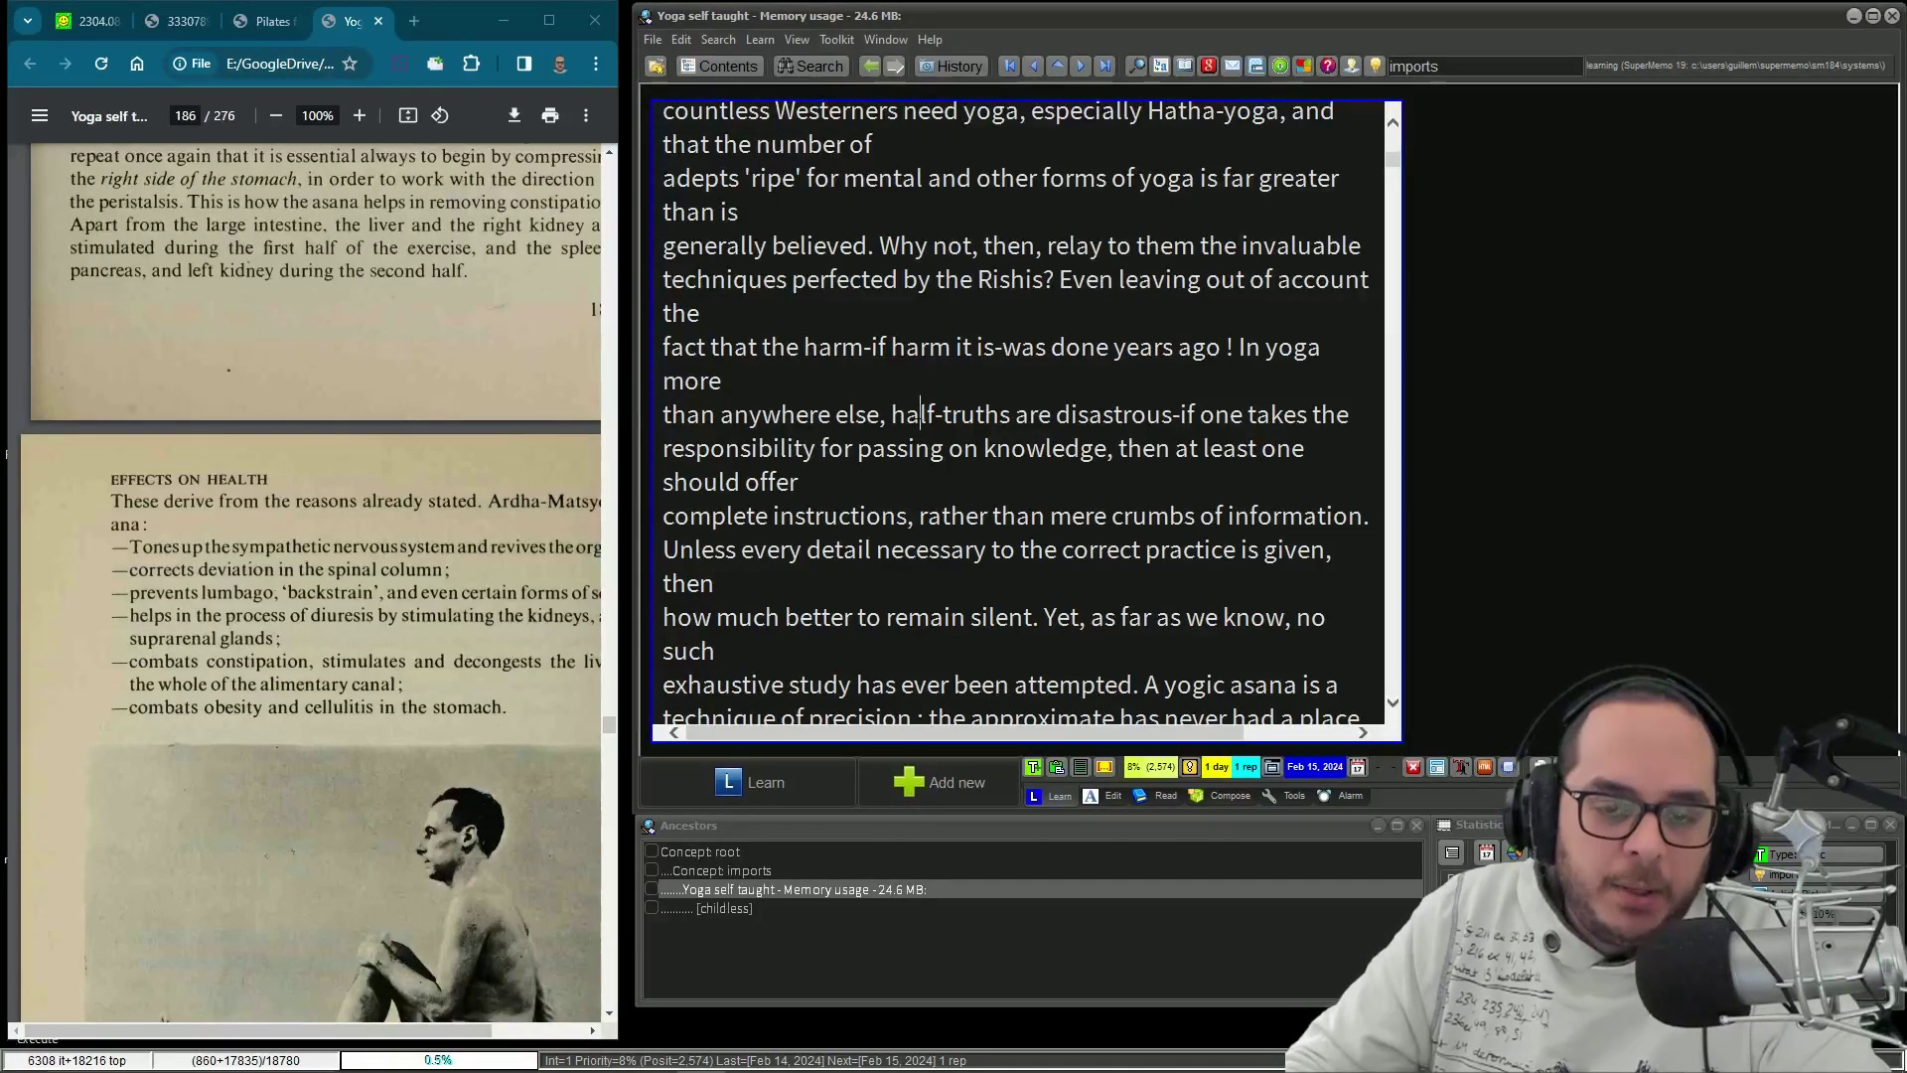
{"action": "scroll", "coordinate": [915, 507], "scroll_direction": "down", "scroll_amount": 5}
{"action": "scroll", "coordinate": [915, 508], "scroll_direction": "down", "scroll_amount": 6}
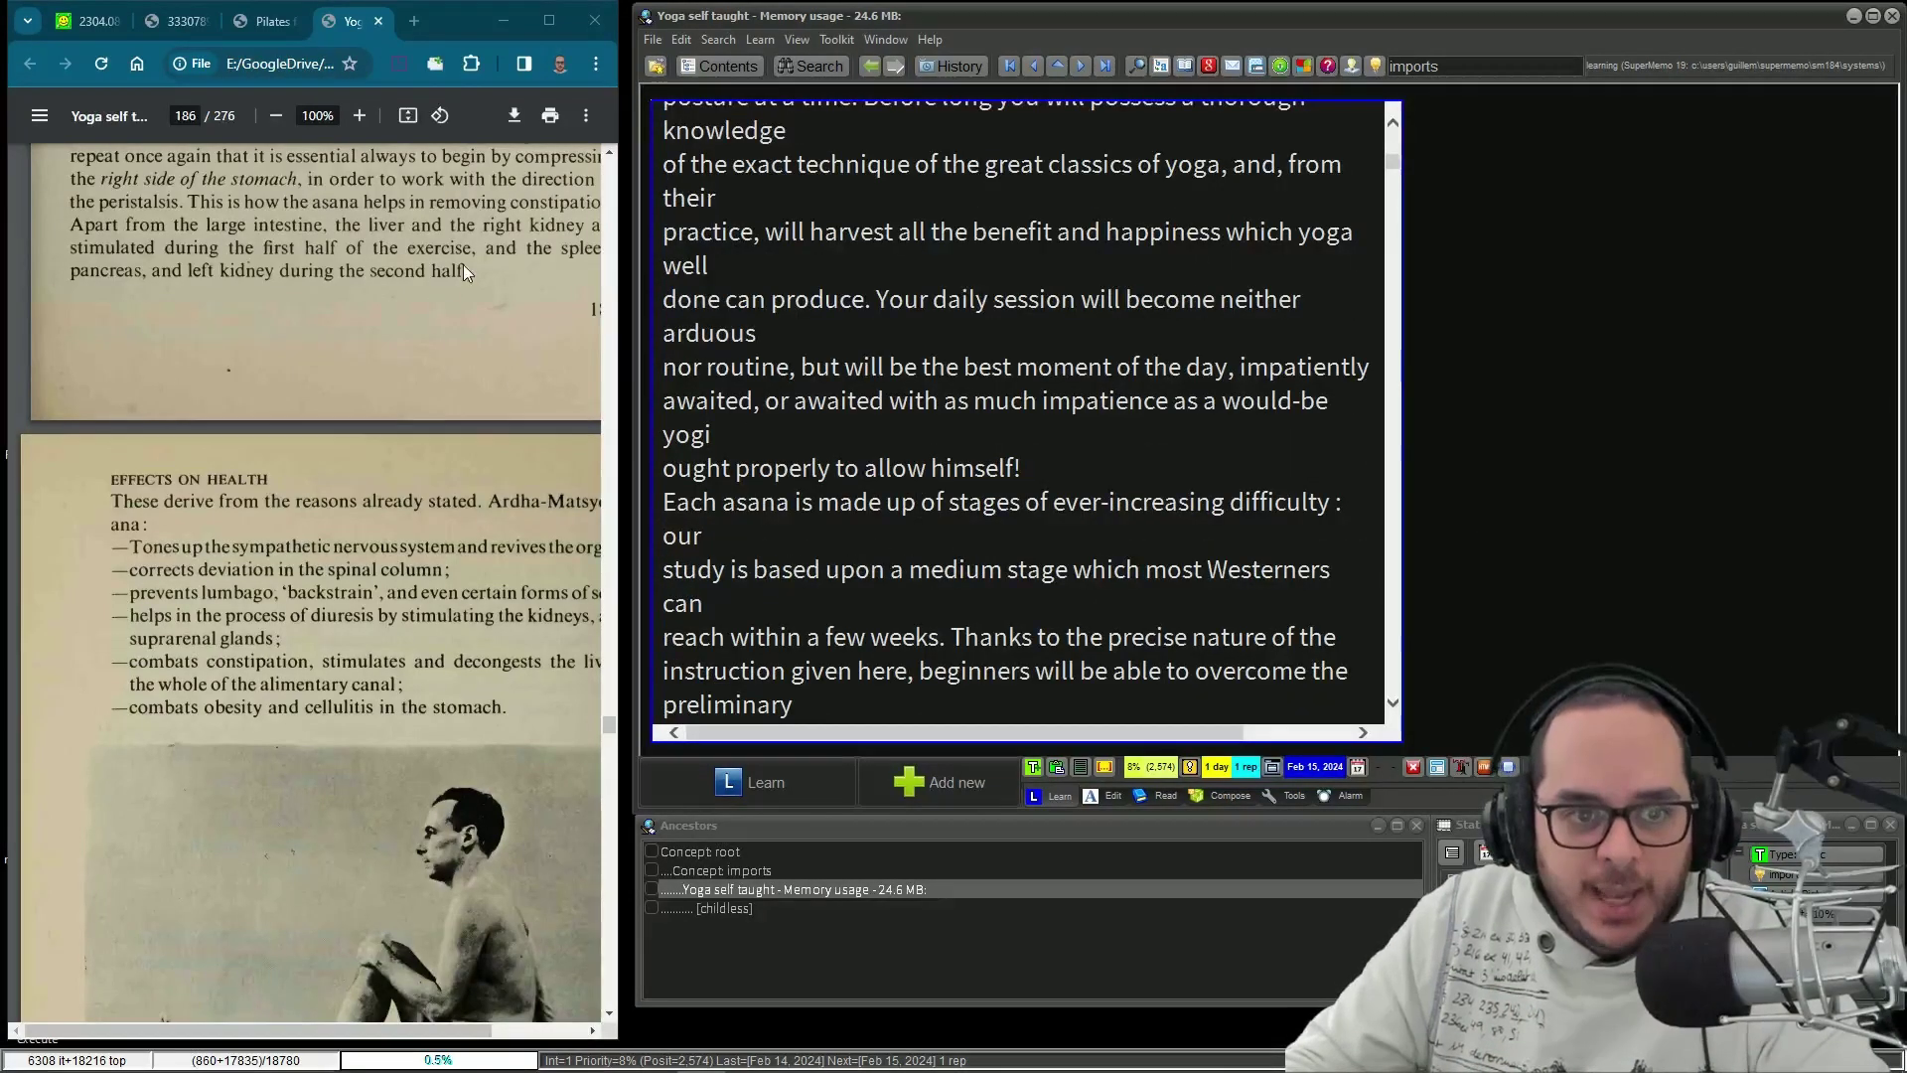
- Select the two lines about the liver and right kidney, then scroll SuperMemo's article to Suryanamaskar
{"action": "left_click", "coordinate": [437, 258]}
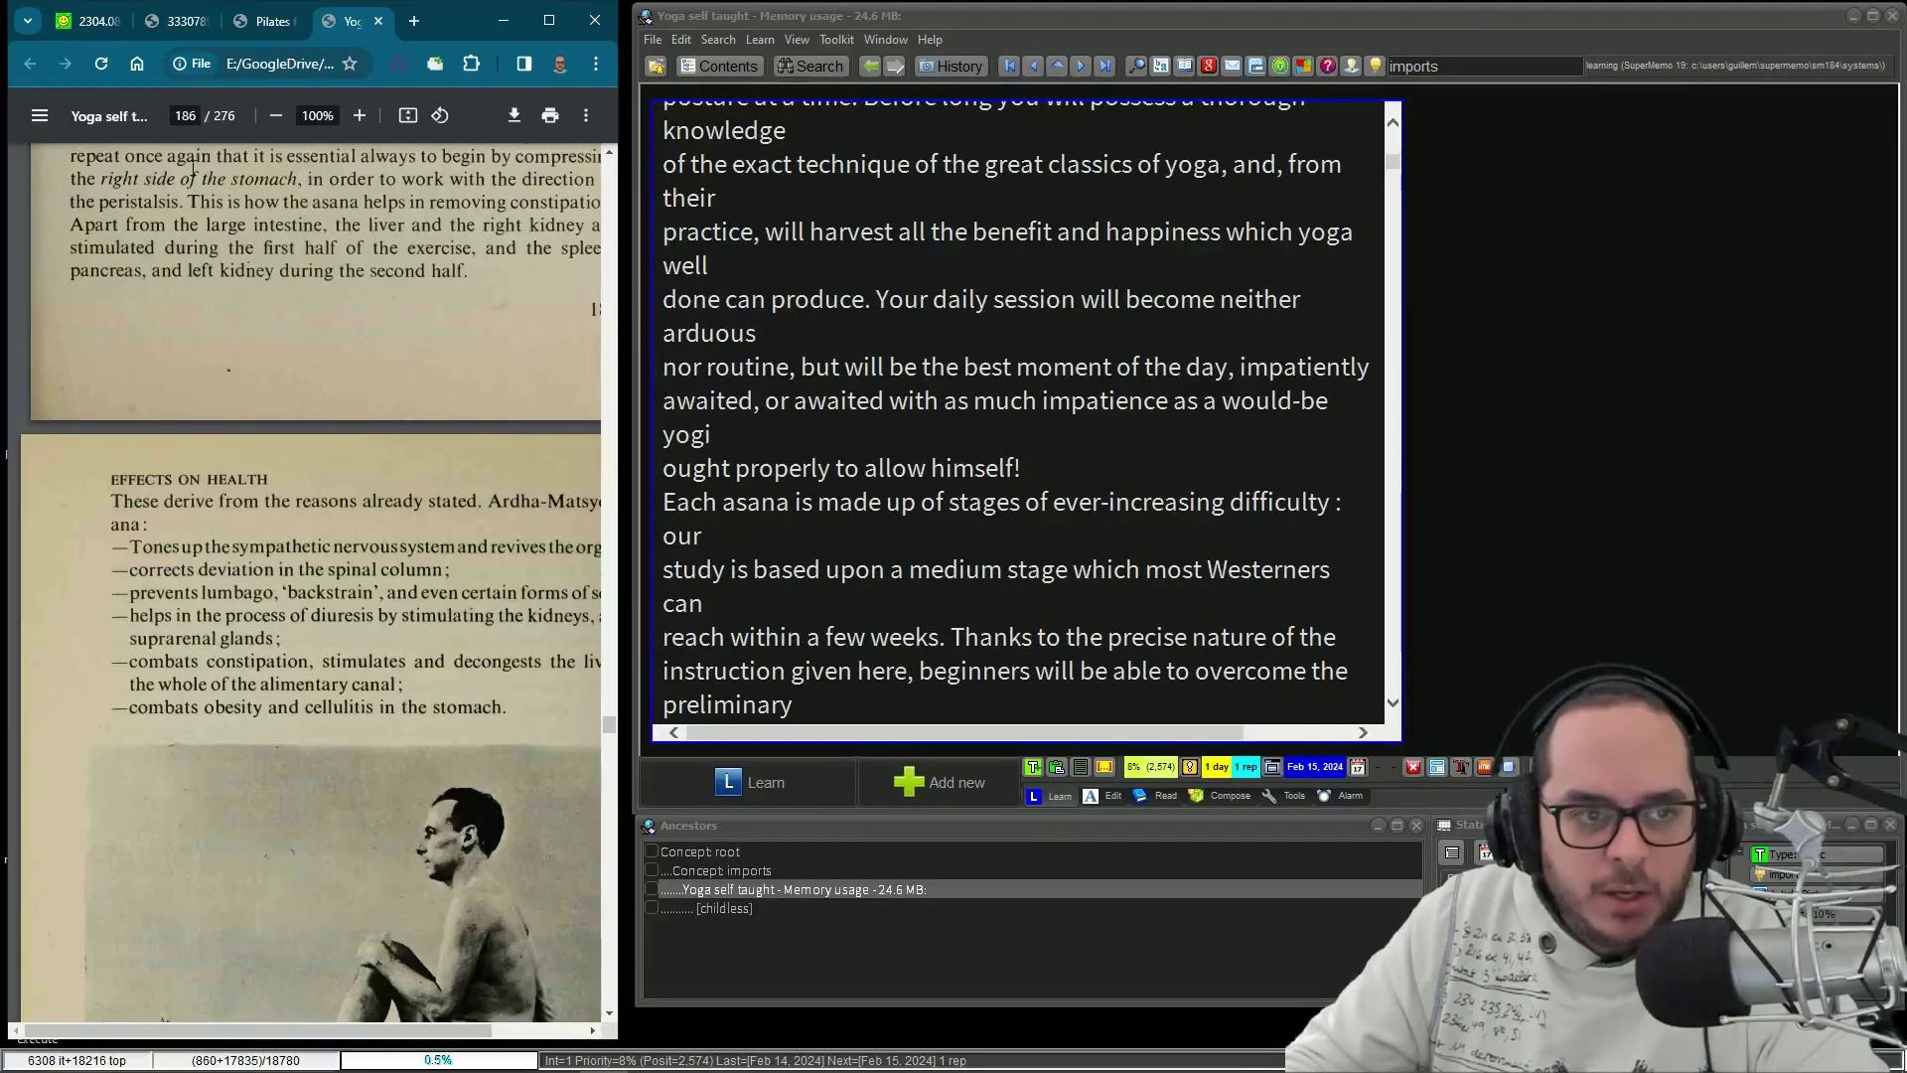
{"action": "left_click_drag", "start_coordinate": [356, 249], "coordinate": [405, 228]}
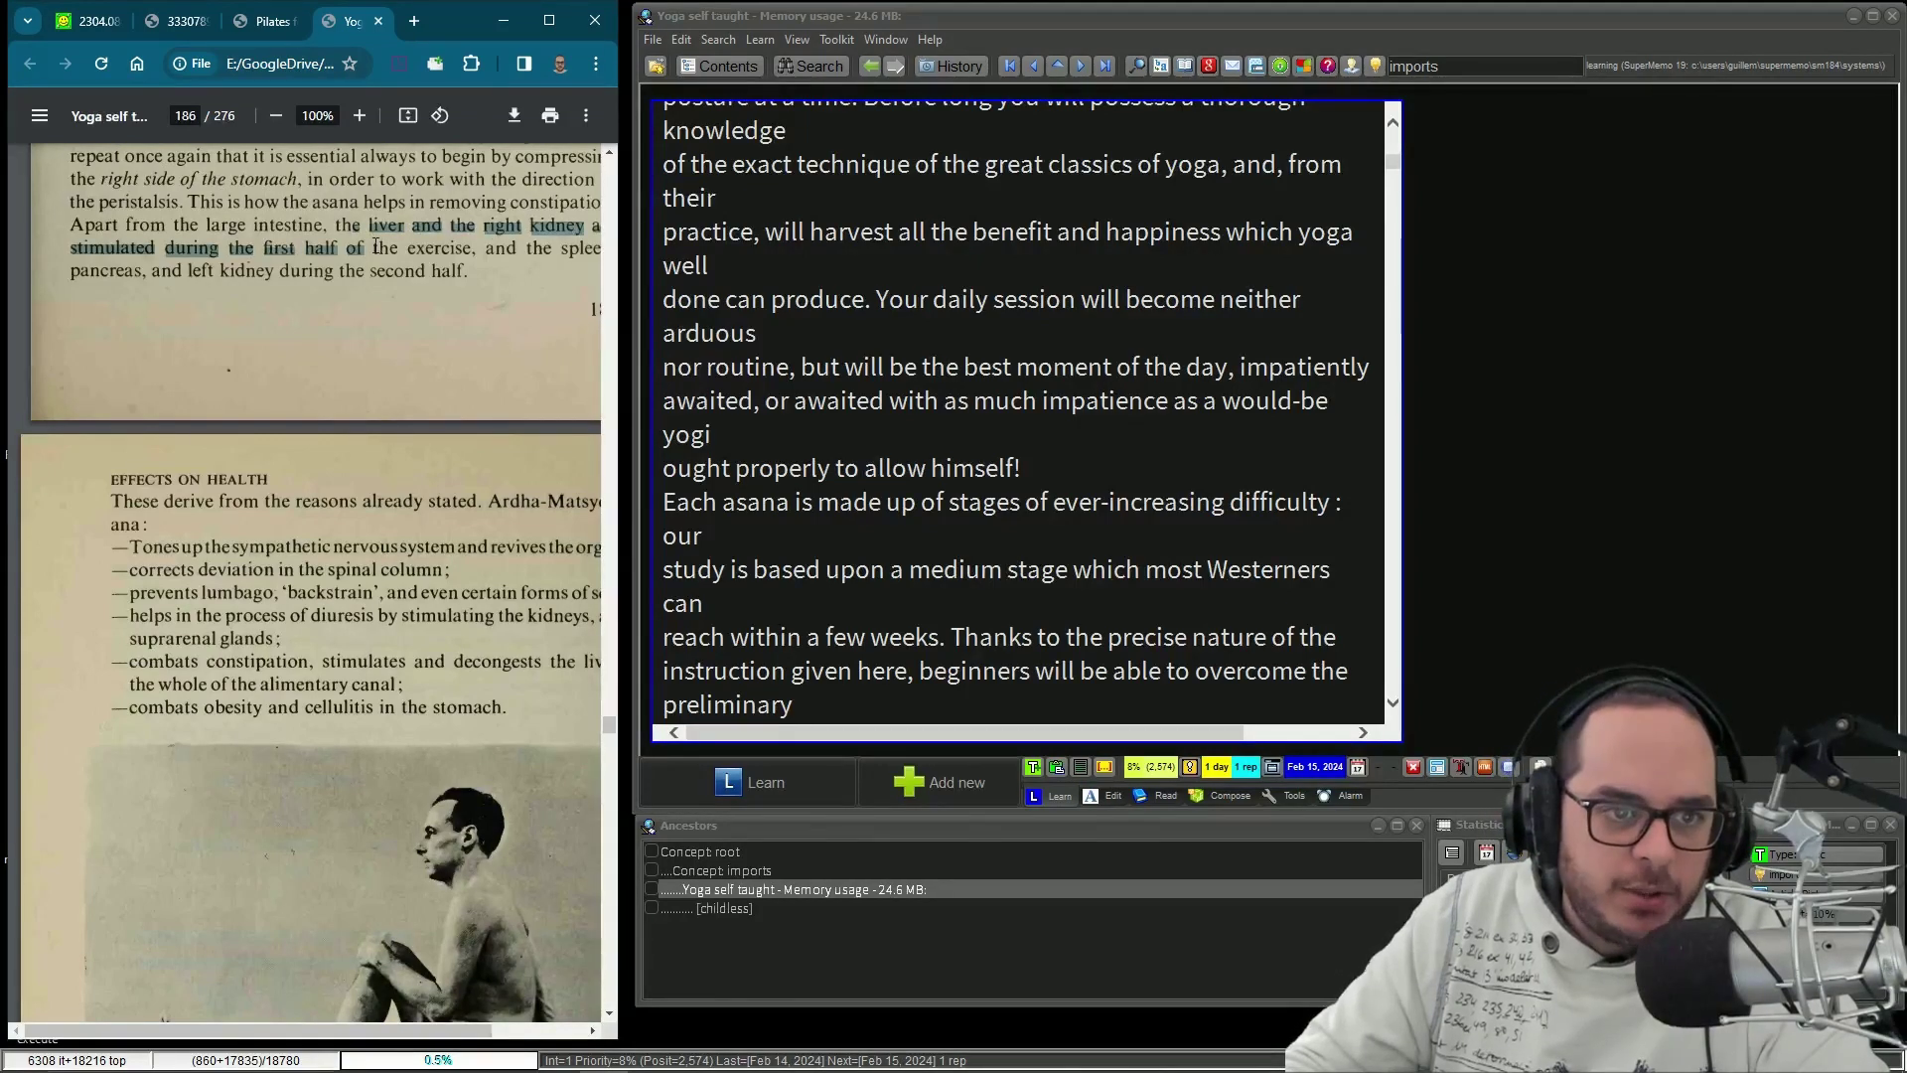
{"action": "left_click", "coordinate": [949, 300]}
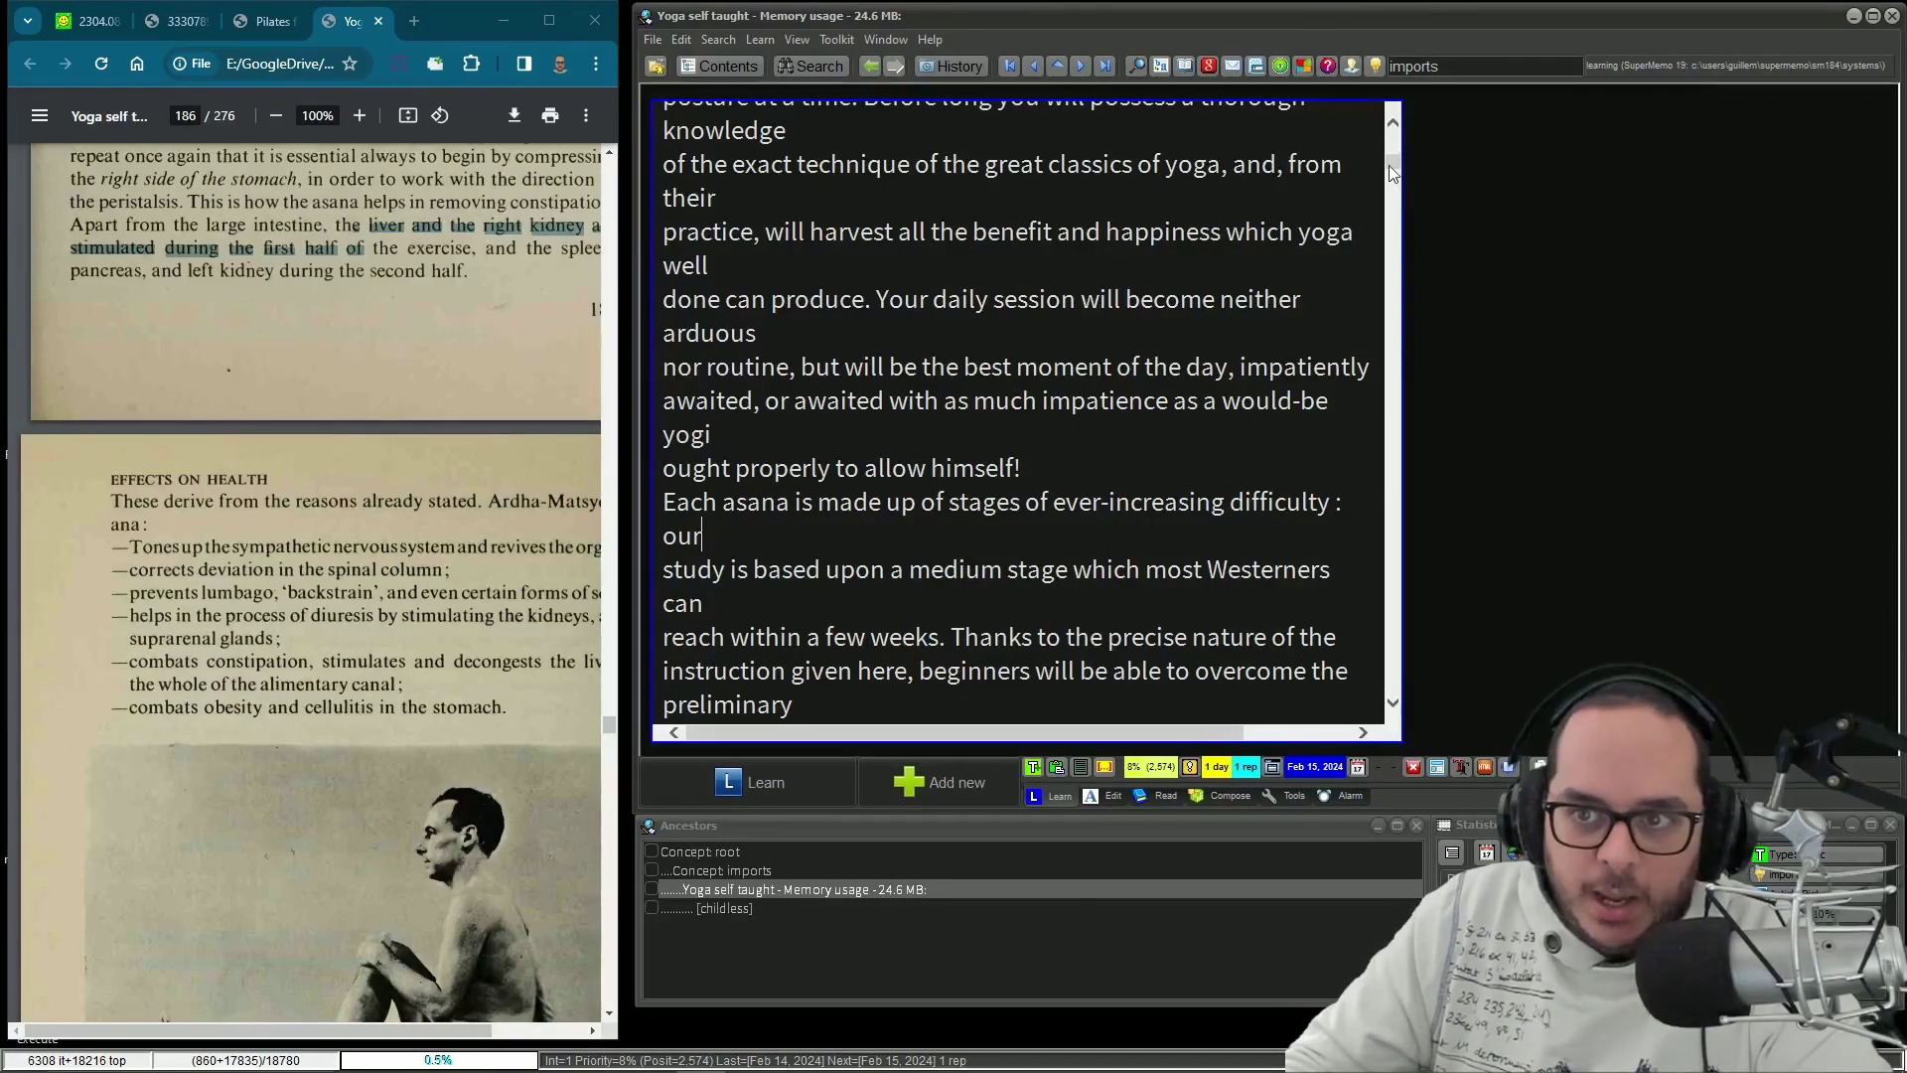
{"action": "left_click_drag", "start_coordinate": [1389, 164], "coordinate": [1395, 632]}
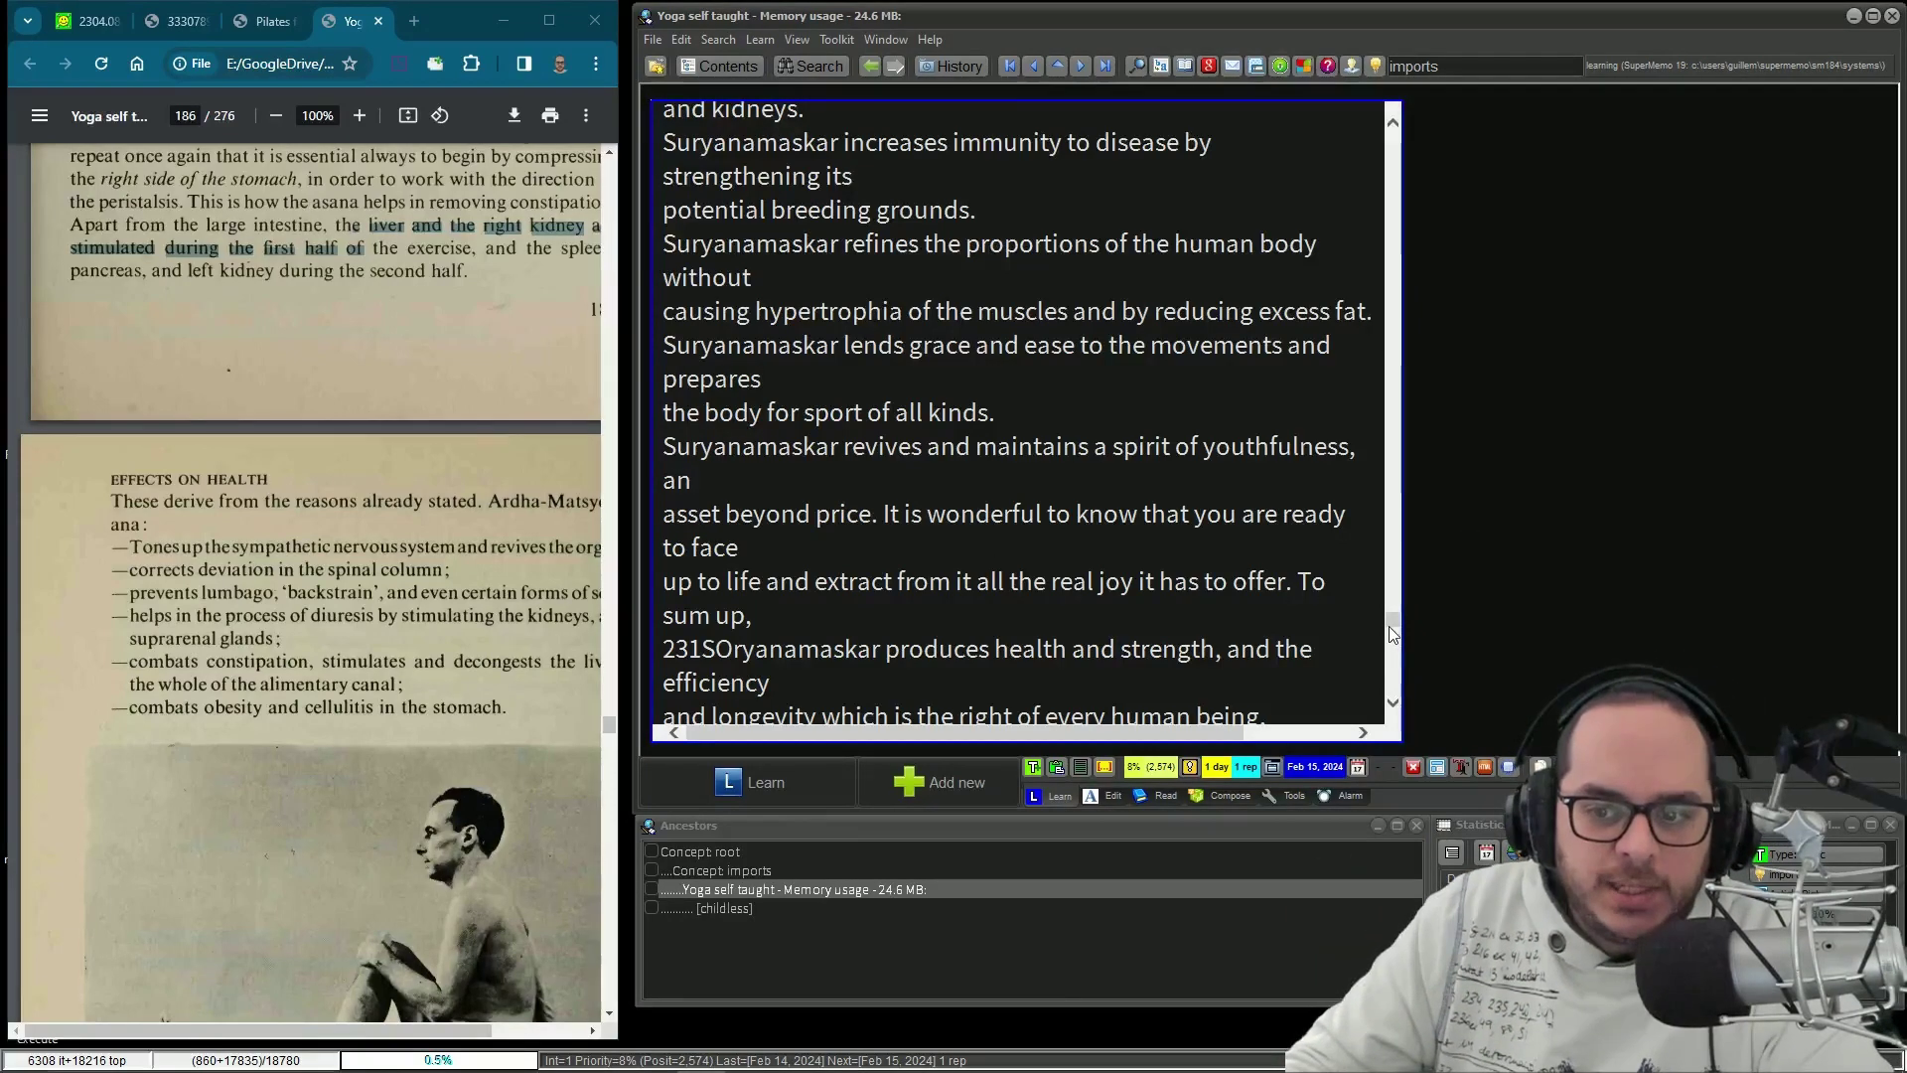
- Scroll the Yoga self taught article back to its garbled opening, glancing at the PDF
{"action": "left_click_drag", "start_coordinate": [1392, 621], "coordinate": [1412, 285]}
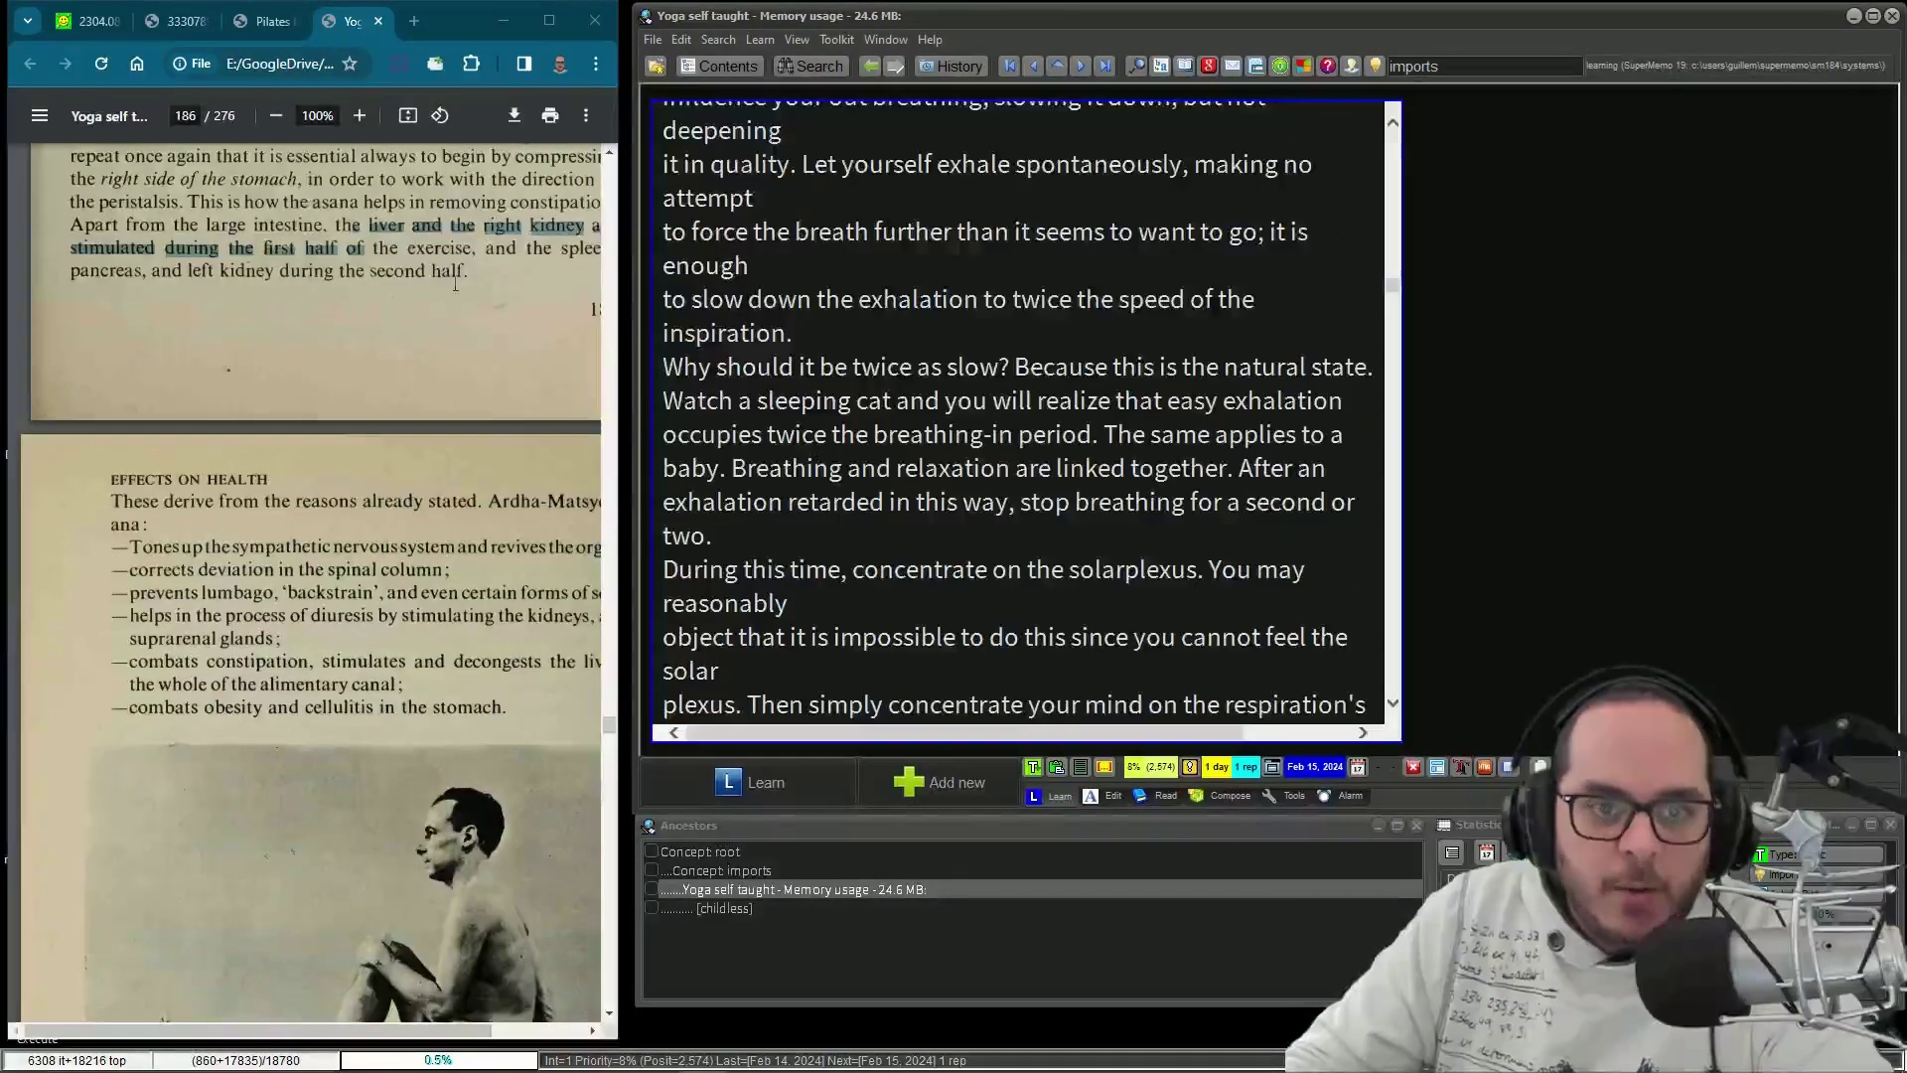
{"action": "left_click", "coordinate": [435, 308]}
{"action": "scroll", "coordinate": [569, 696], "scroll_direction": "down", "scroll_amount": 3}
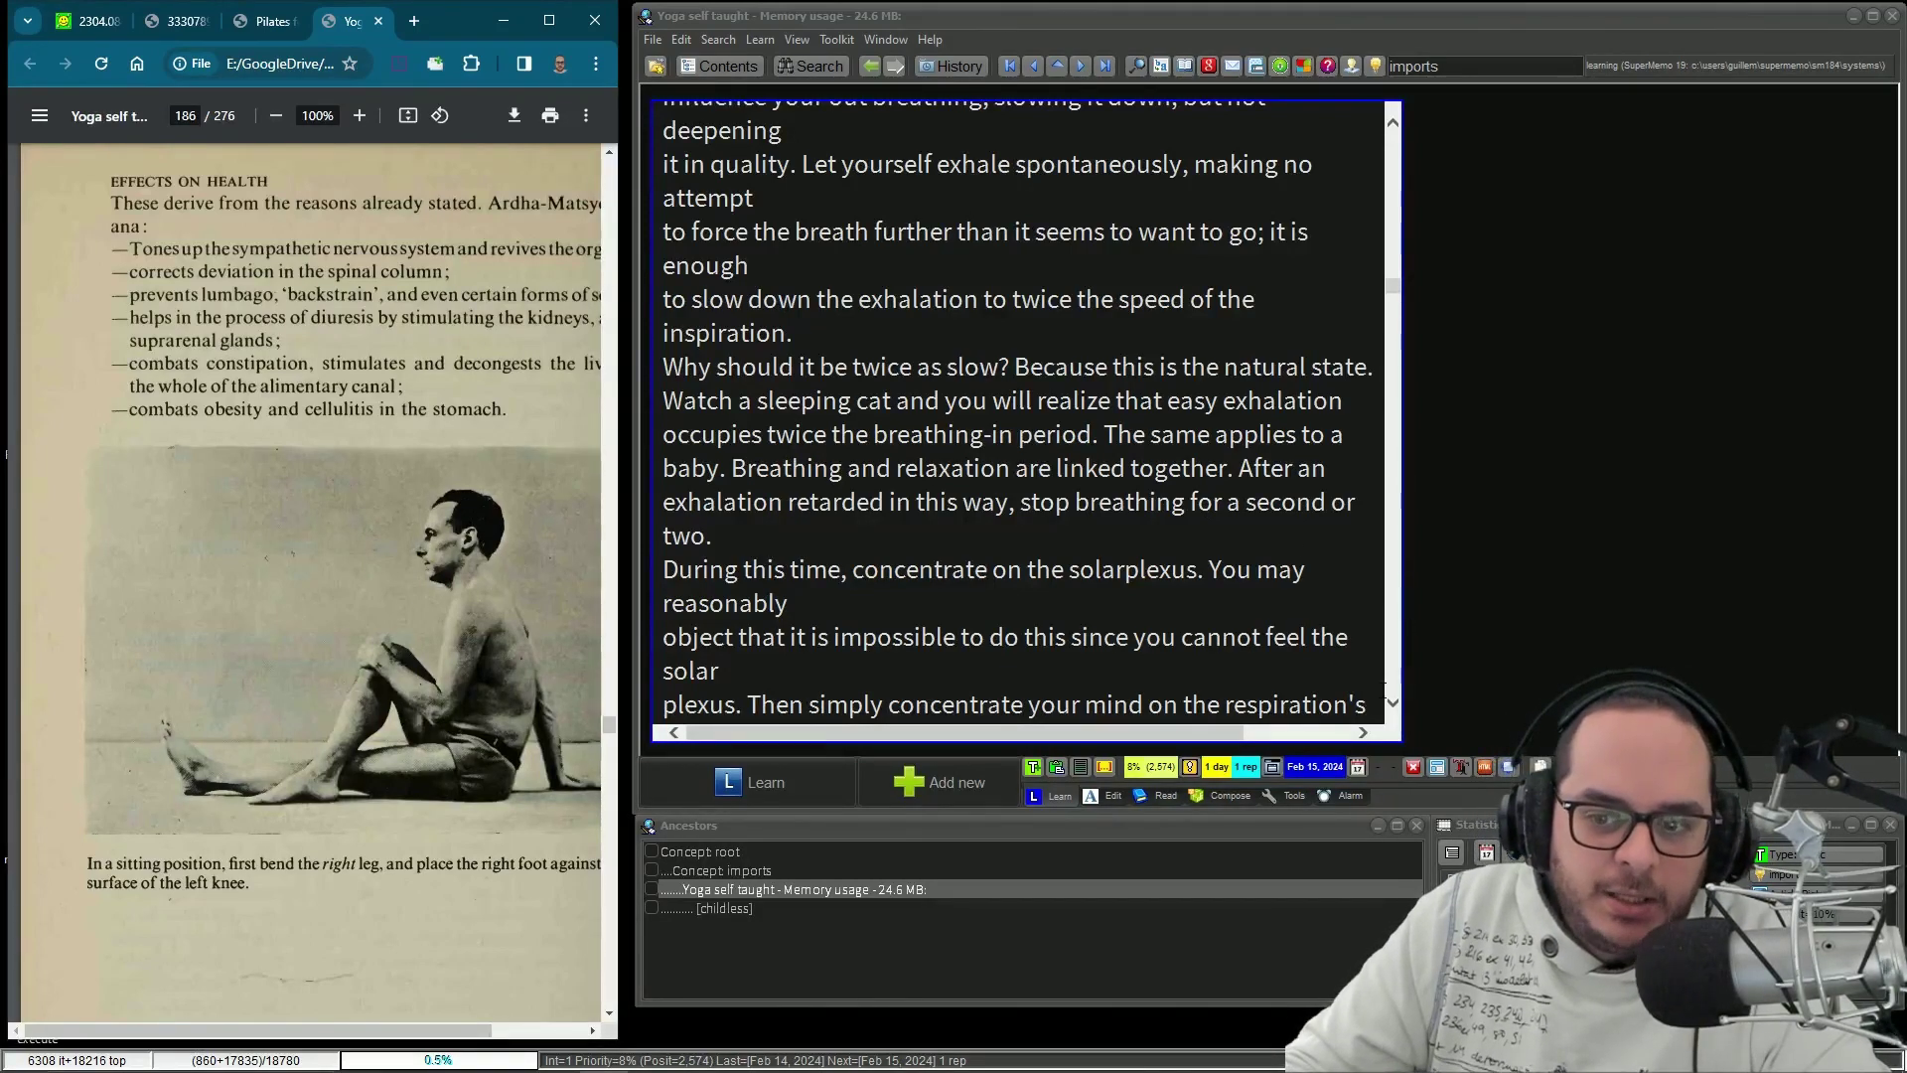
{"action": "left_click_drag", "start_coordinate": [1395, 288], "coordinate": [1406, 137]}
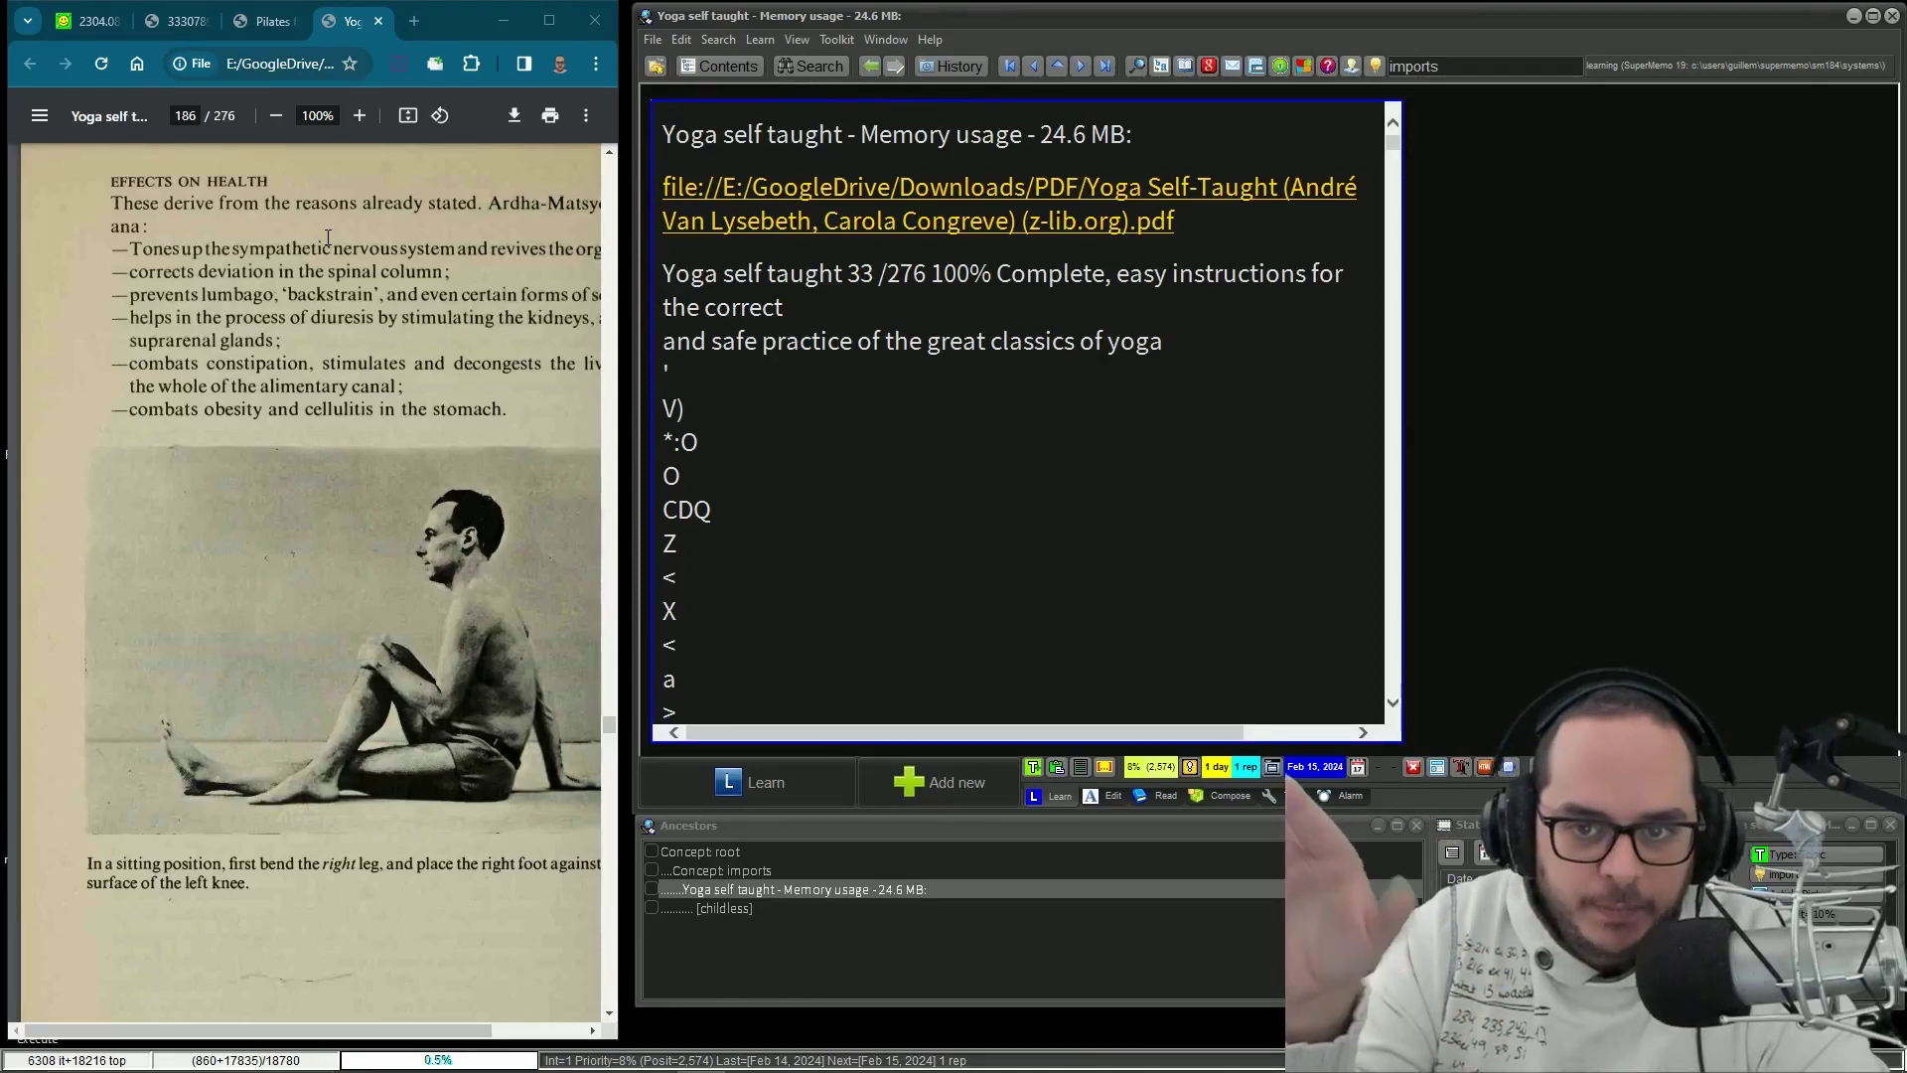
- Show the arXiv 2304.08467 gist tokens paper and scroll to page 2, section Gisting
{"action": "left_click", "coordinate": [95, 25]}
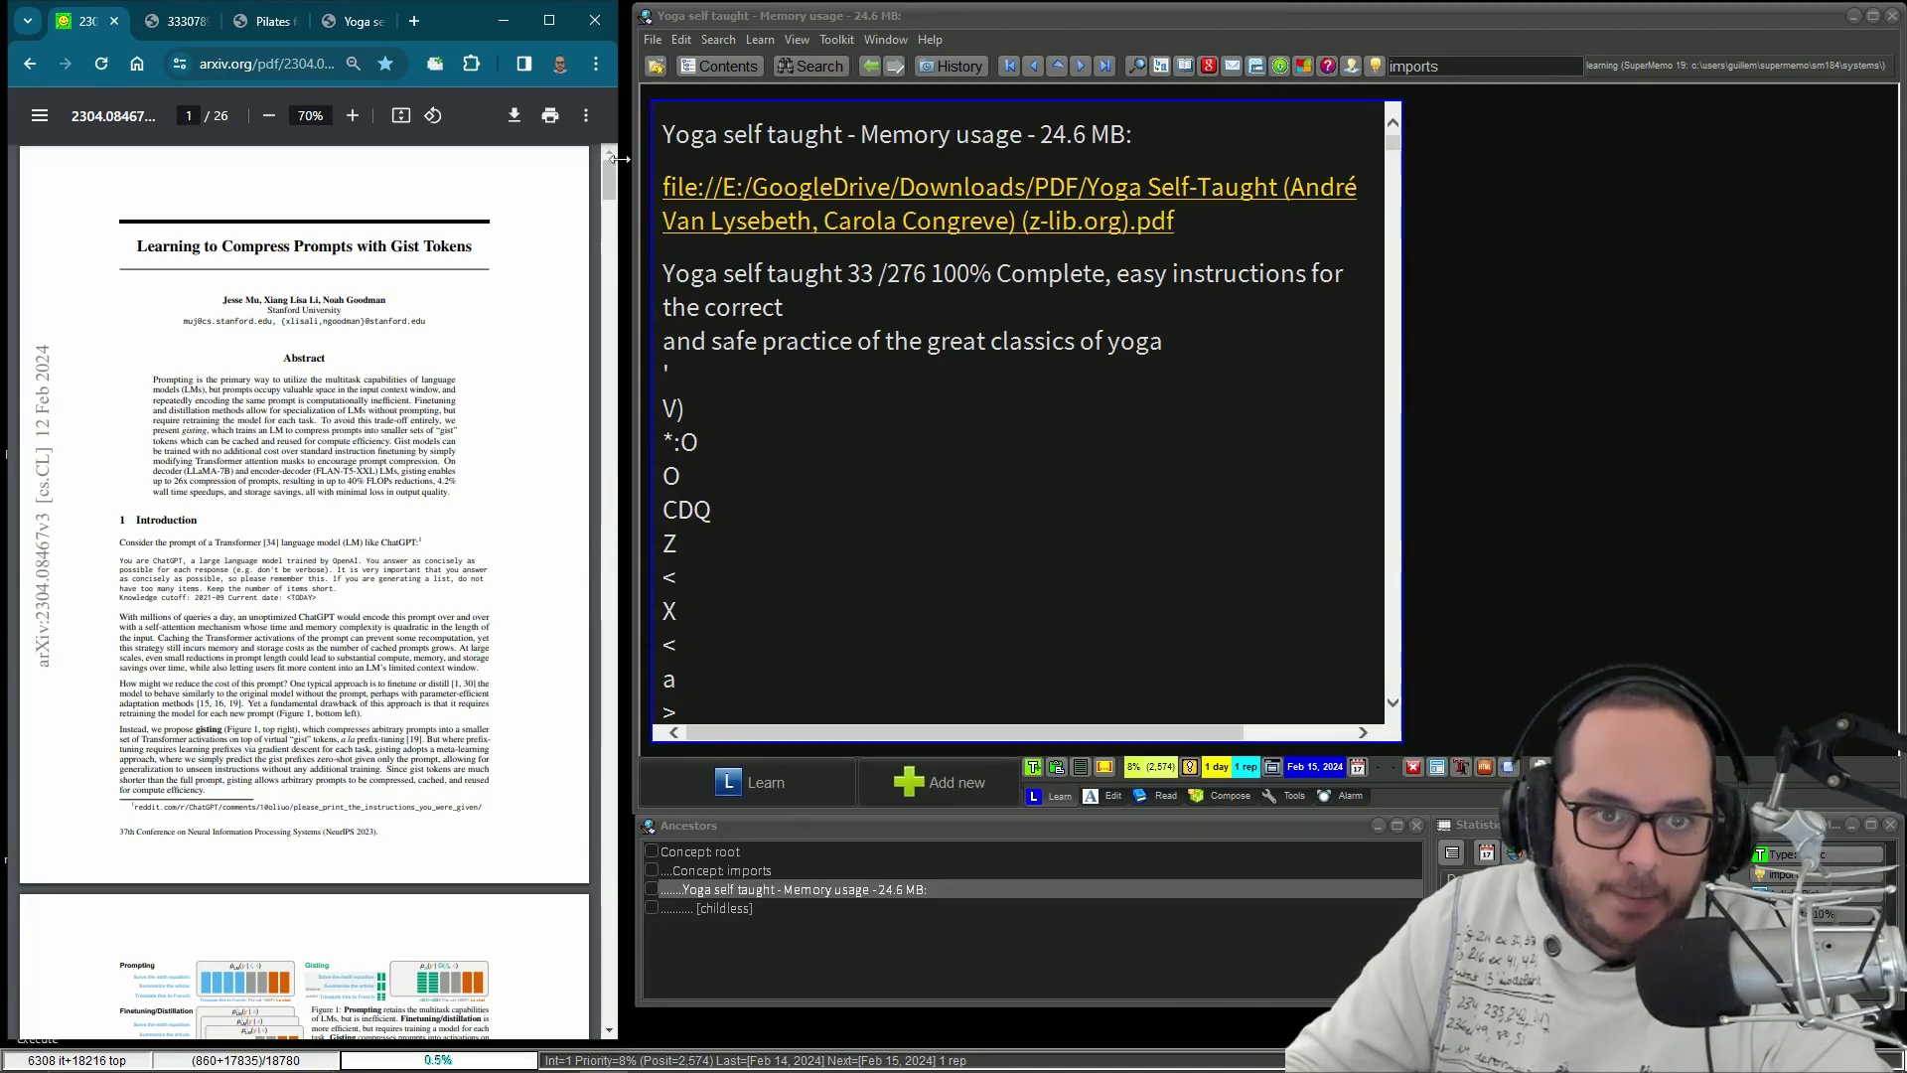
{"action": "left_click_drag", "start_coordinate": [607, 168], "coordinate": [607, 201]}
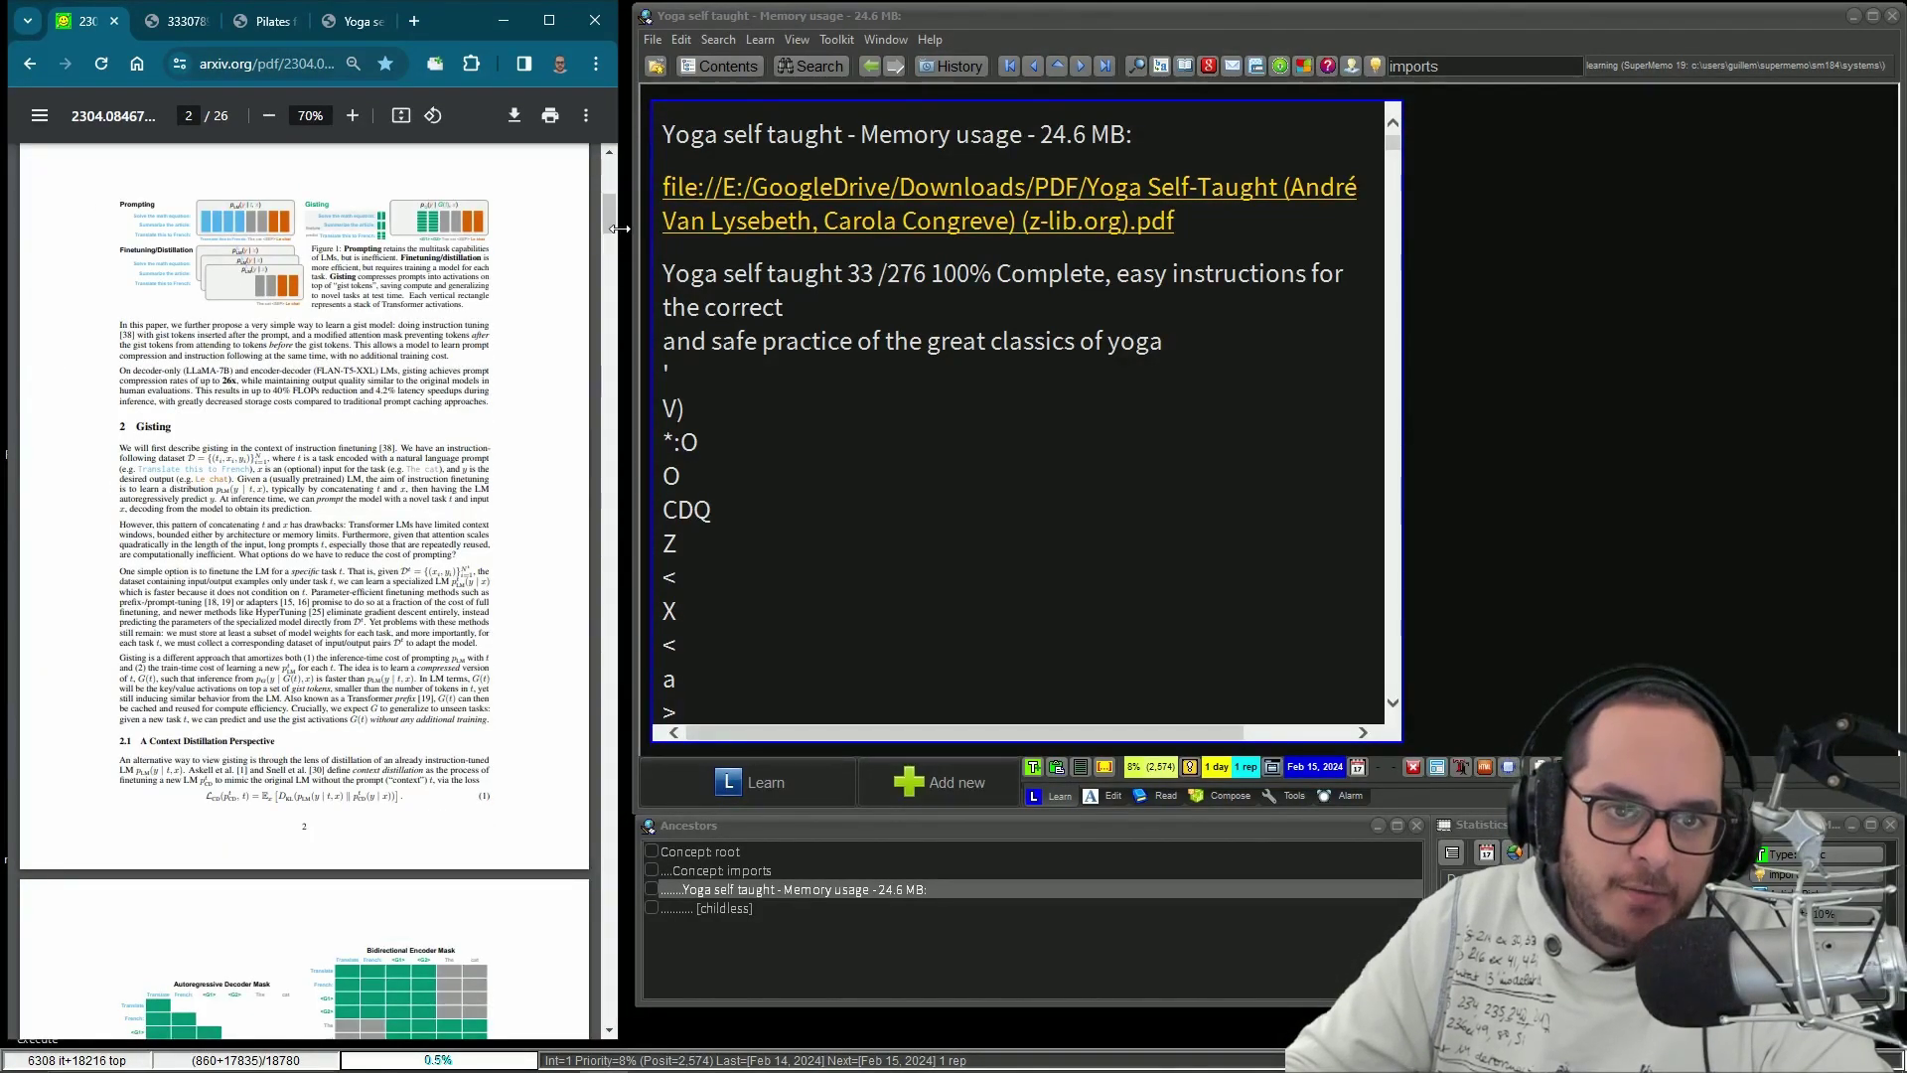
{"action": "left_click_drag", "start_coordinate": [611, 223], "coordinate": [610, 231]}
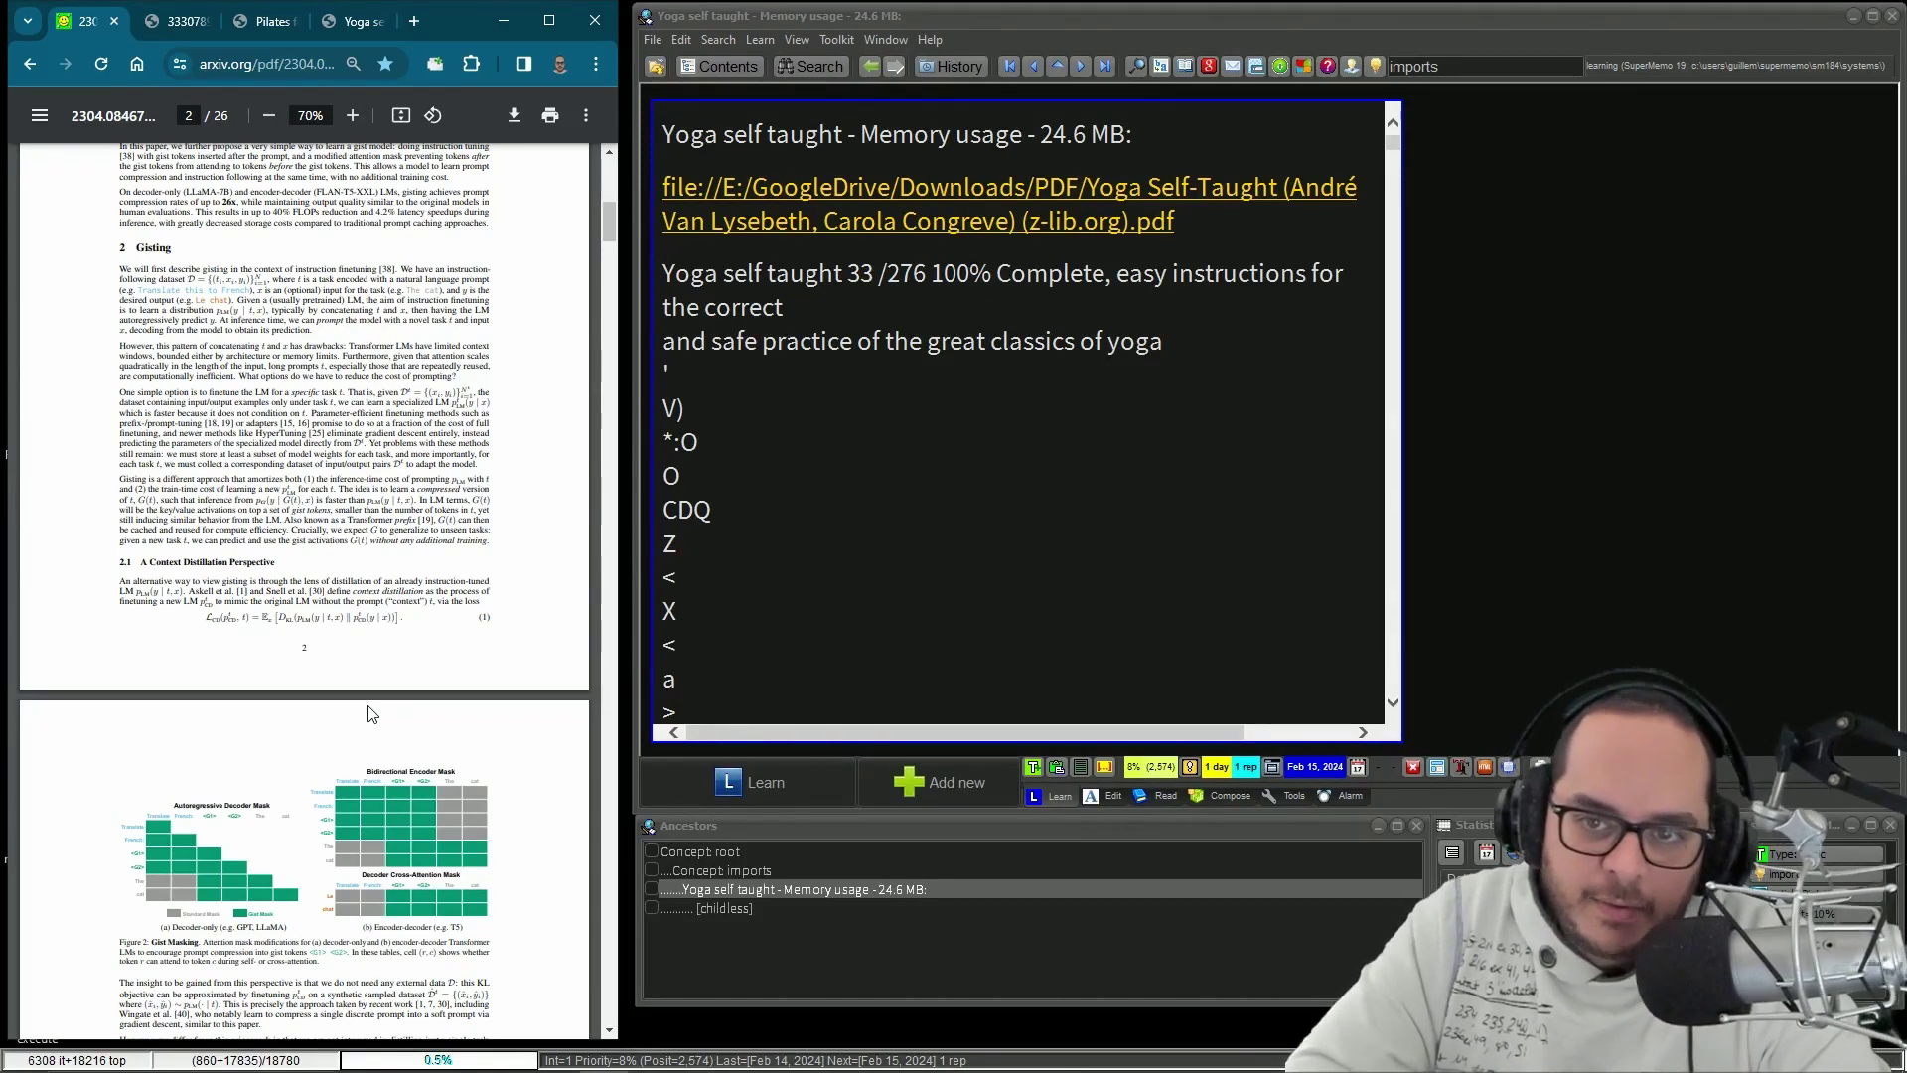
- Switch Chrome to the Pilates PDF showing page 82's Variations and exercise photos
{"action": "key", "text": "ctrl+3"}
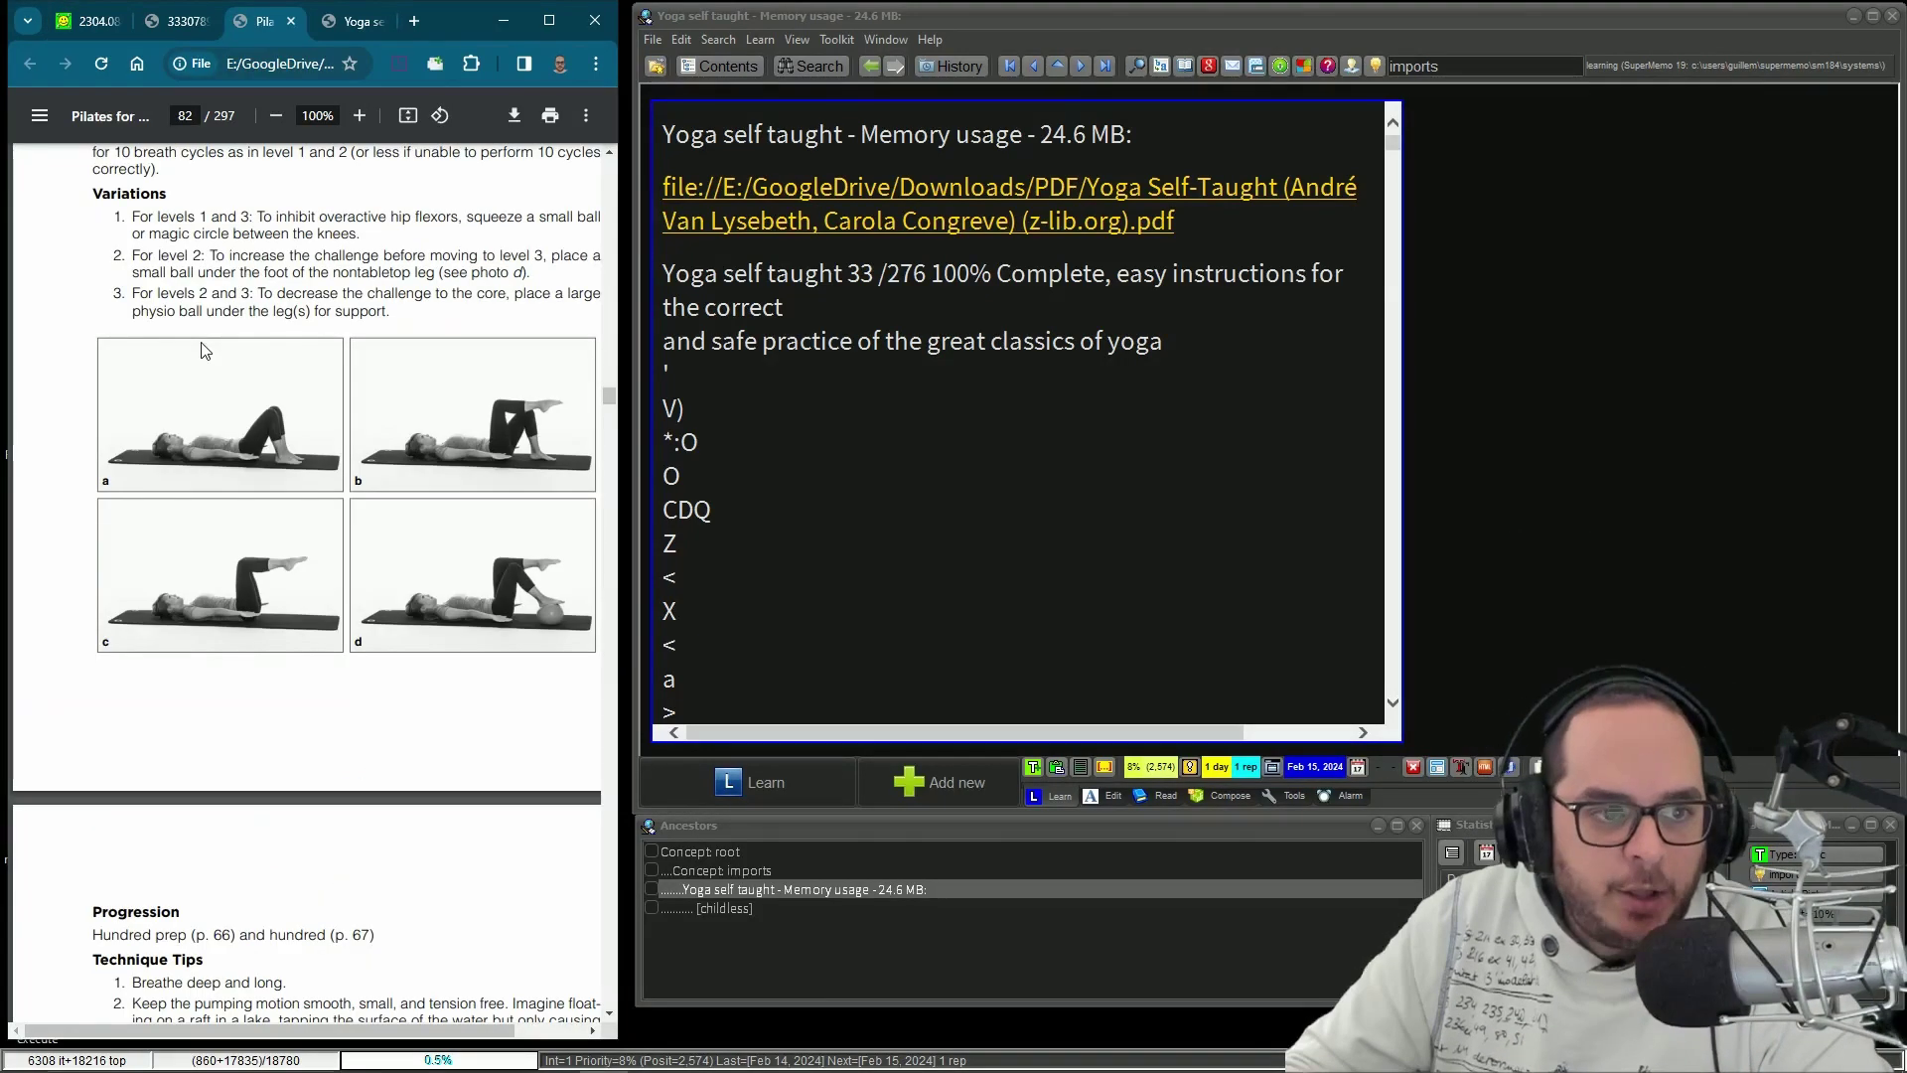